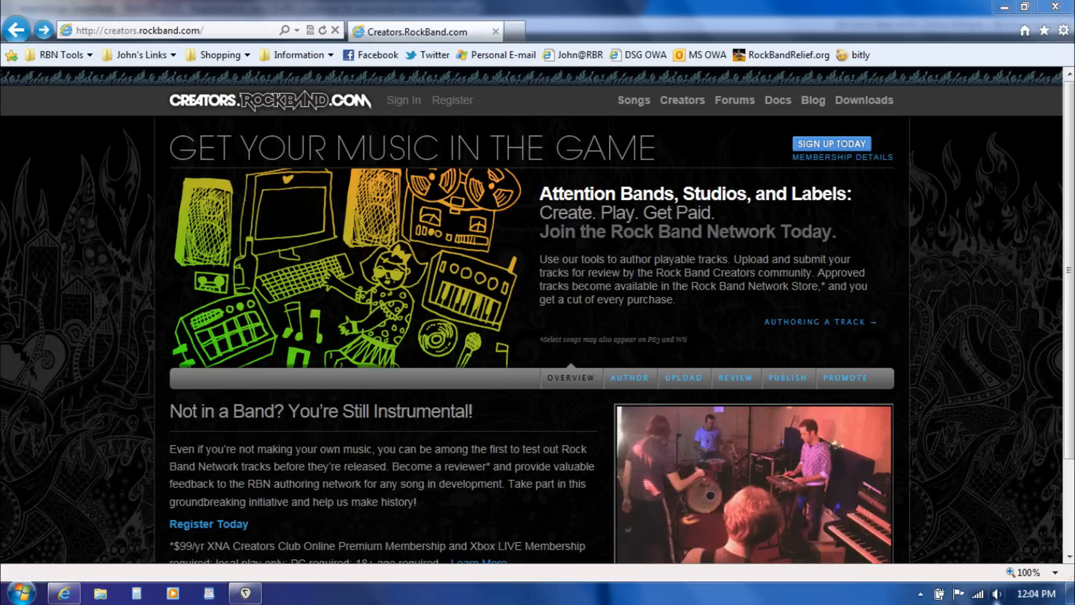
Step: Open the Guitar and Bass Authoring document in the Rock Band creators docs and read through to the Expert Rules
left_click(783, 107)
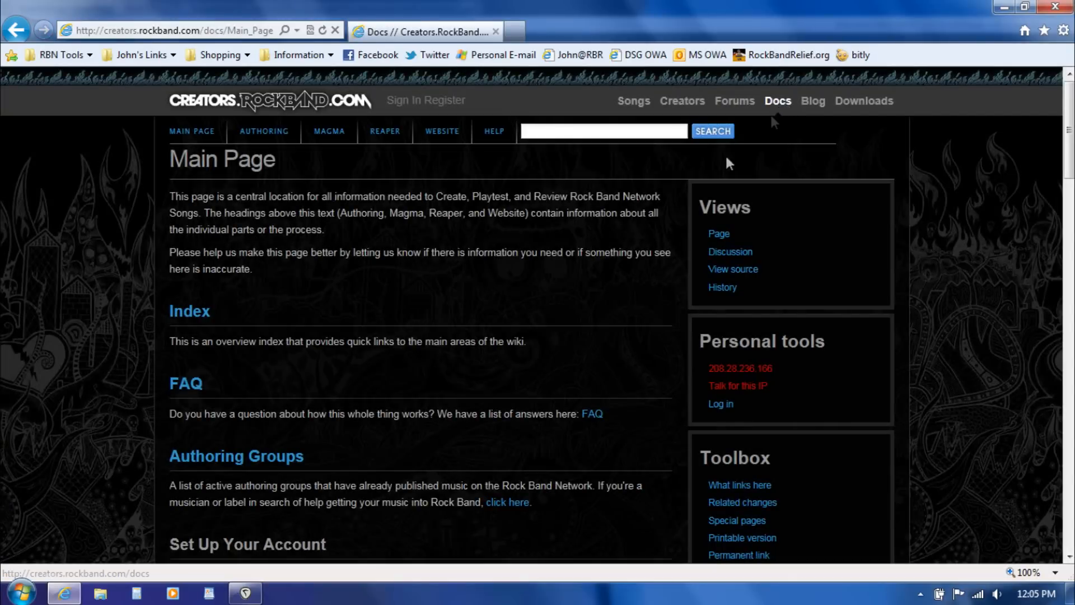
left_click(260, 133)
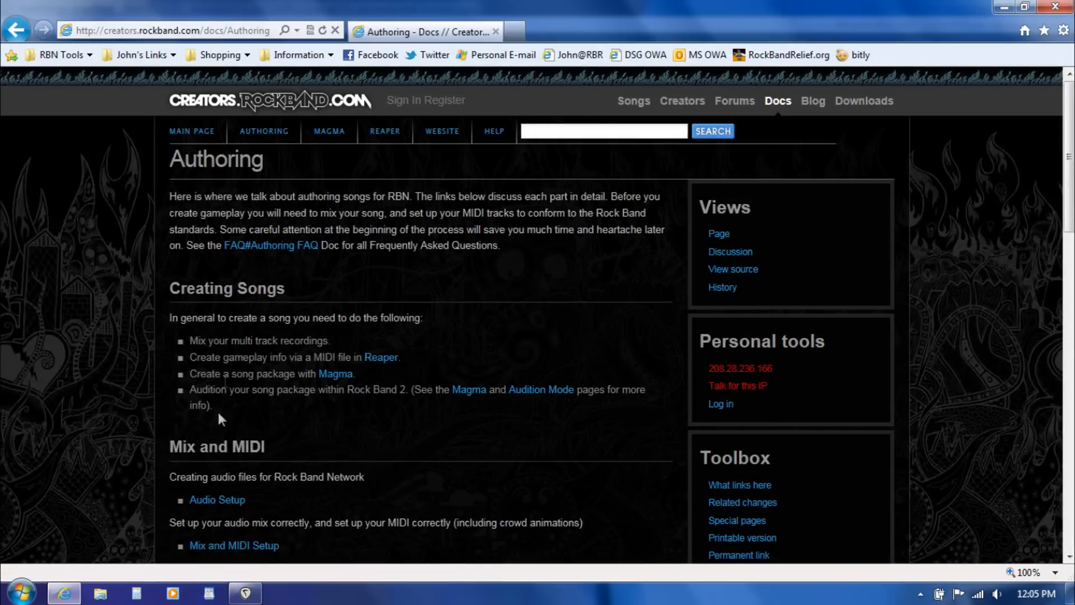
scroll(219, 417, "down", 5)
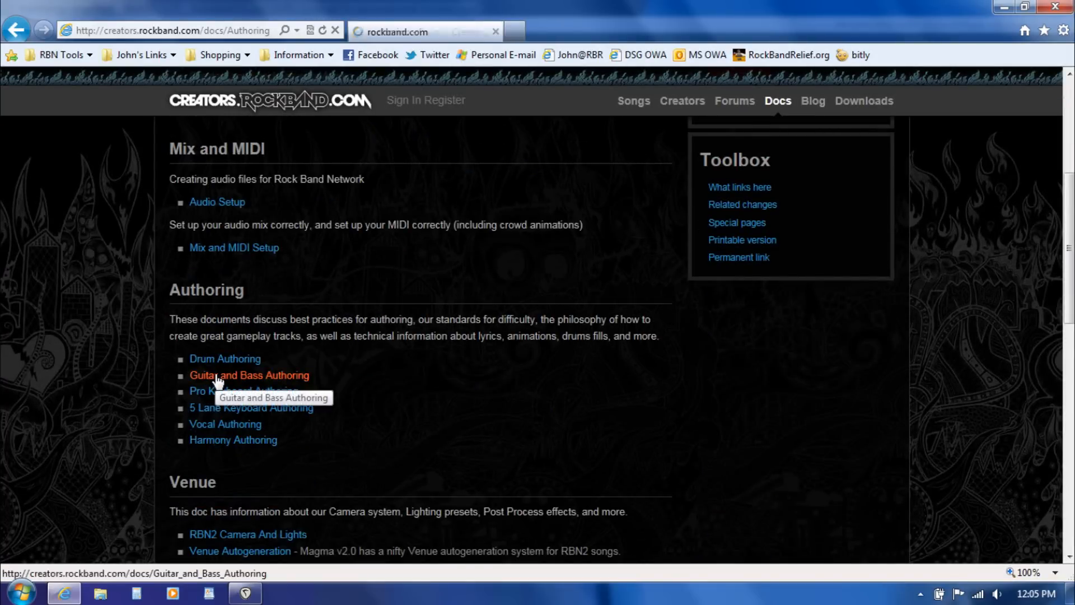
left_click(218, 380)
scroll(216, 373, "down", 12)
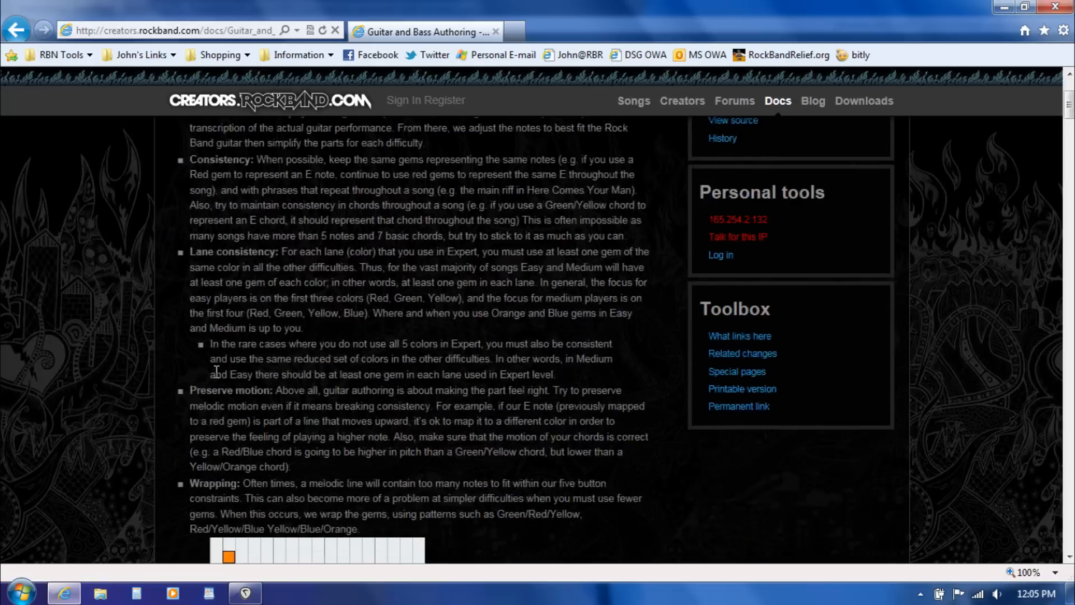
scroll(216, 374, "down", 15)
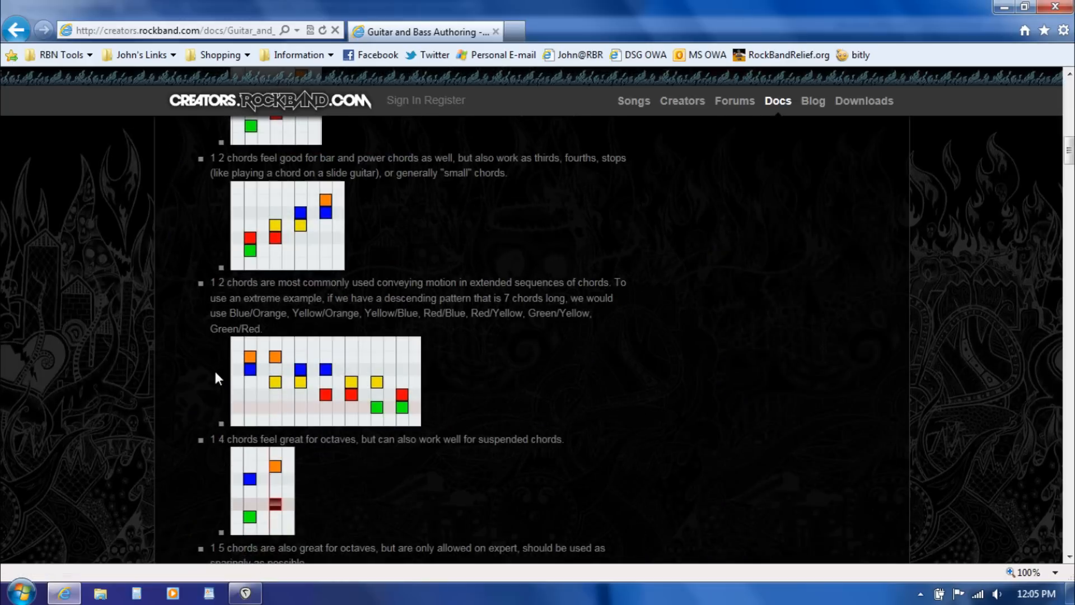
scroll(356, 407, "down", 7)
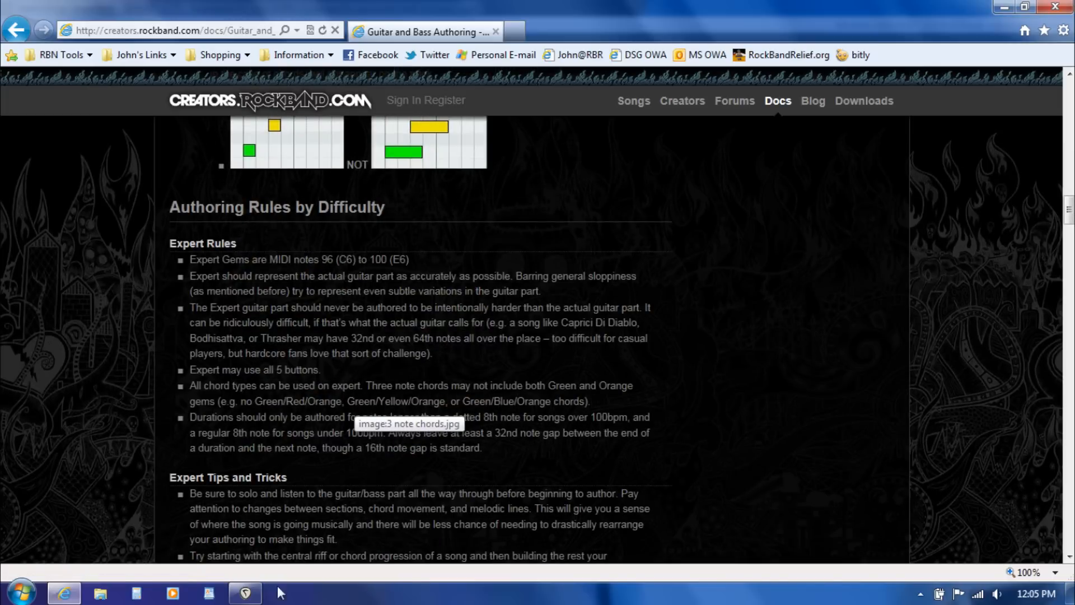
Step: Switch to REAPER, expand the PART BASS folder track, and open its MIDI item in the editor
left_click(245, 593)
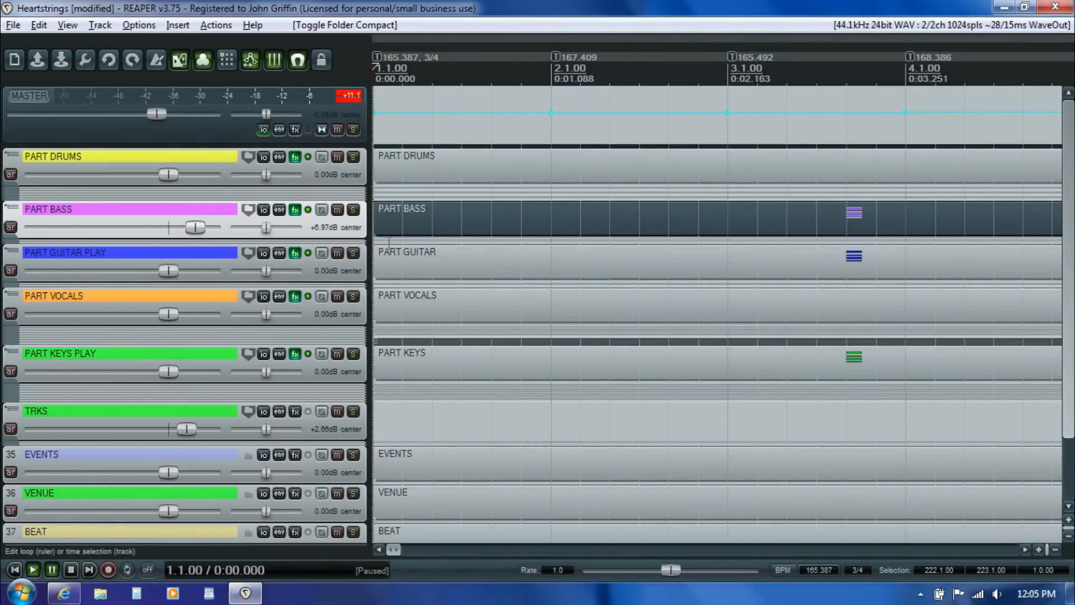
left_click(12, 209)
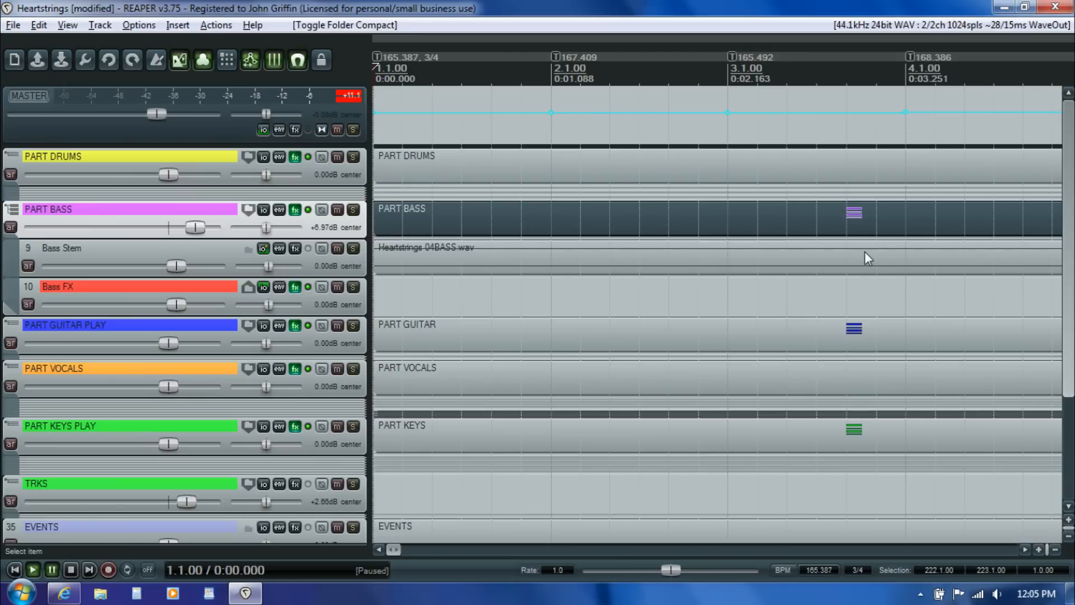
left_click(817, 219)
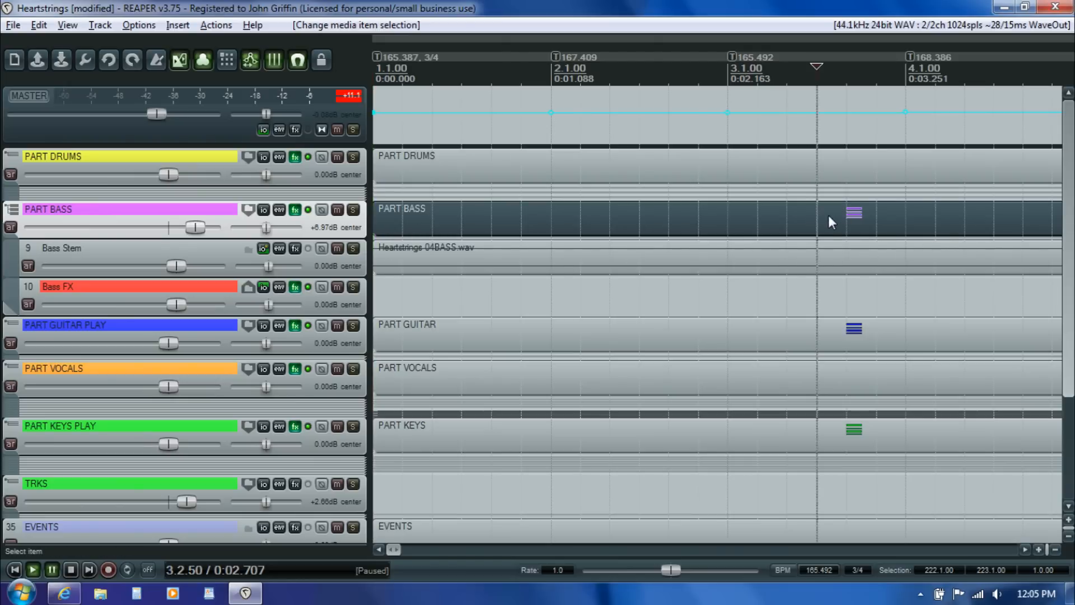
double_click(833, 212)
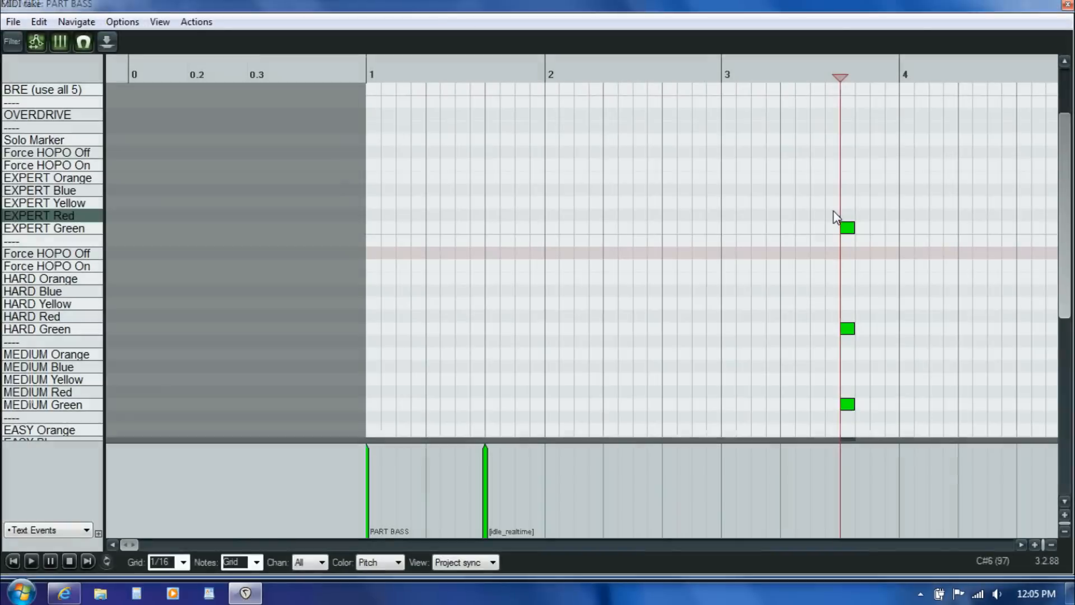
Step: Delete the green notes in measure 3 on all four difficulties of PART BASS and close the MIDI editor
scroll(1066, 290, "down", 3)
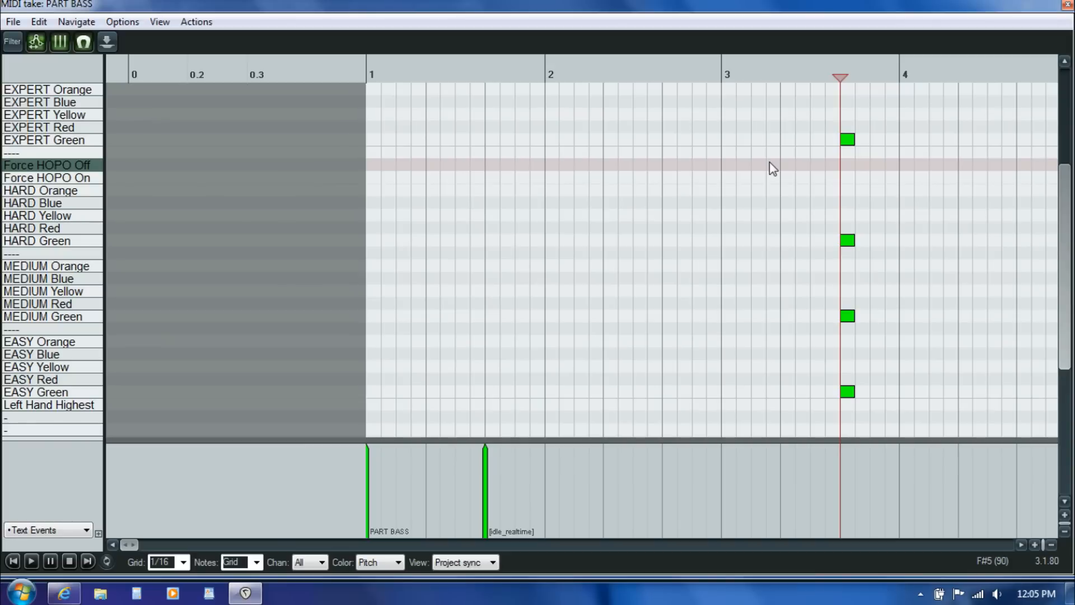
left_click(805, 118)
key("space")
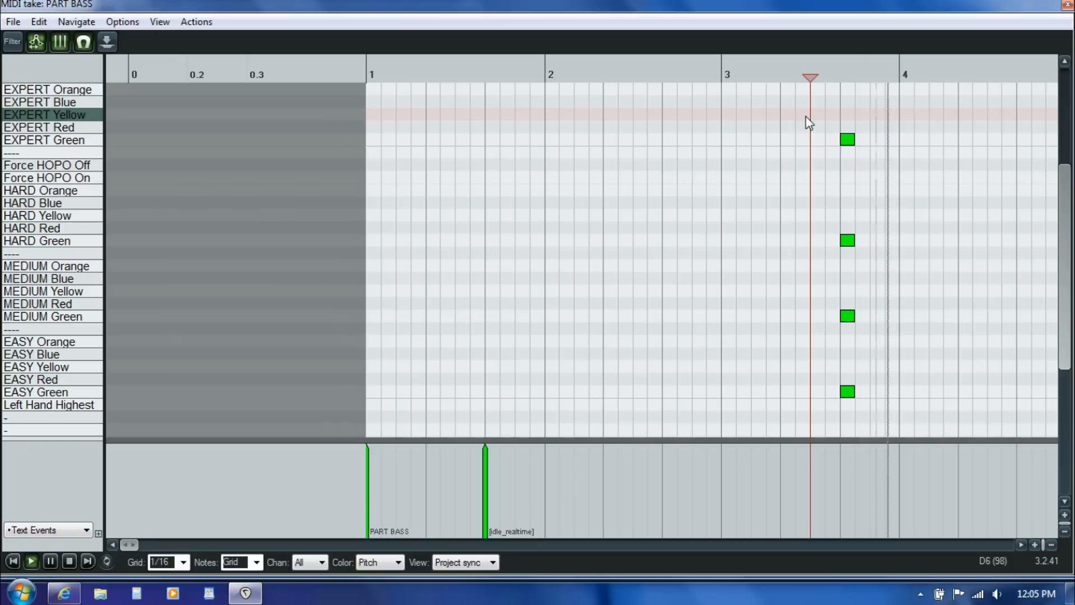
left_click_drag(791, 117, 880, 435)
key("Delete")
left_click(1068, 5)
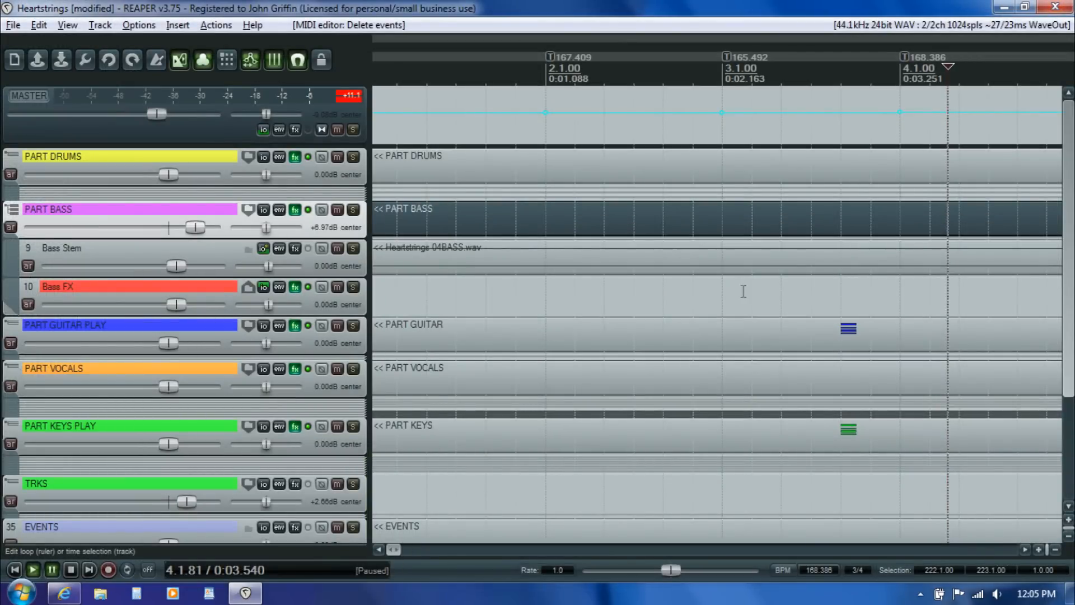
Step: Play the project from the start of measure 6 to hear where the bass stem comes in
left_click_drag(394, 550, 405, 550)
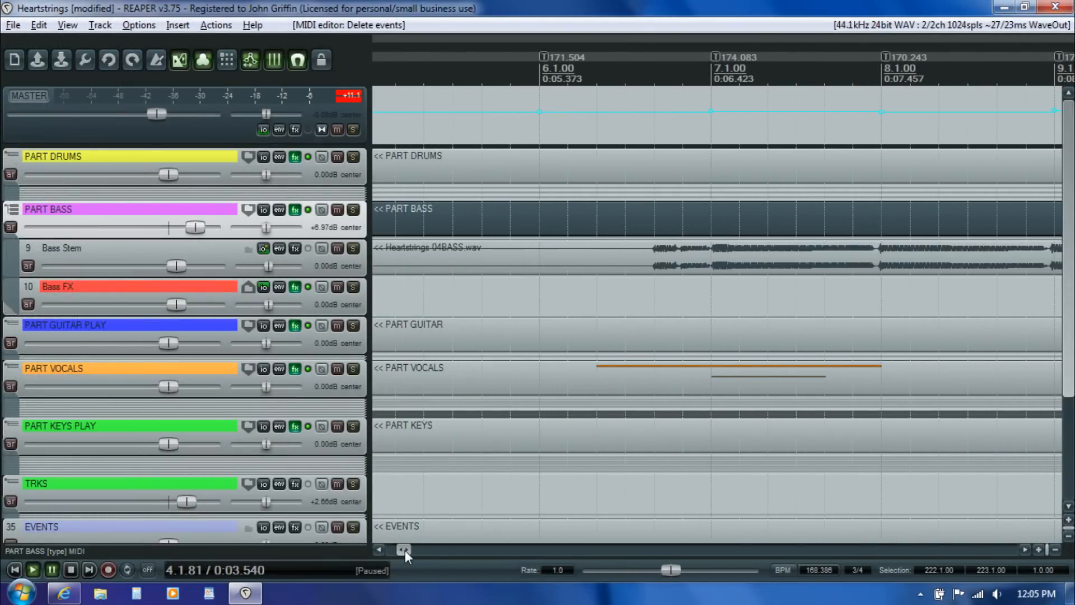
left_click(623, 257)
left_click(548, 254)
key("space")
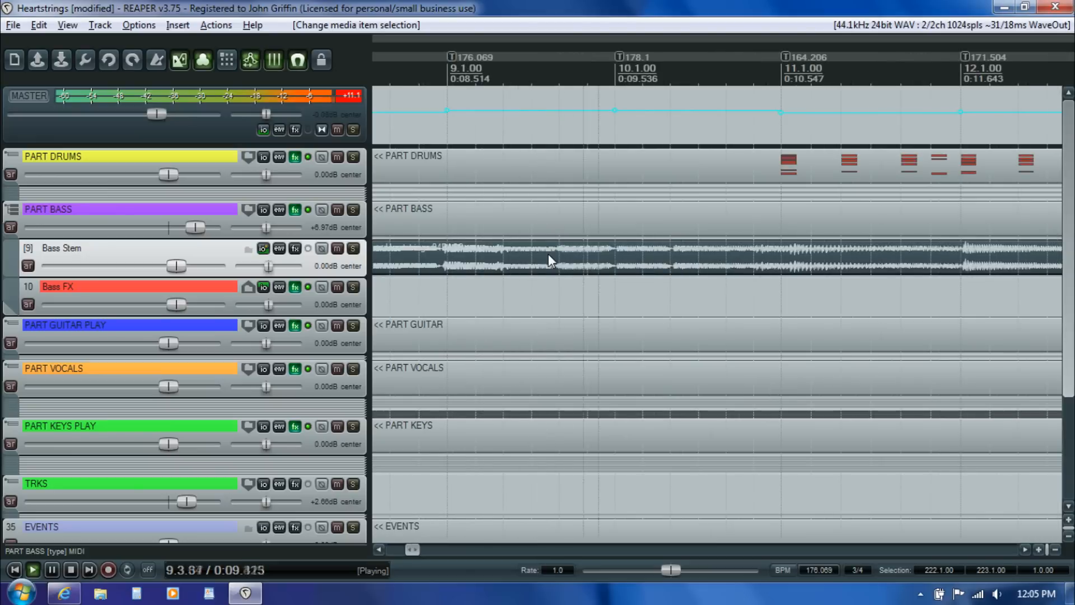
key("space")
Step: Solo the PART BASS track and play the bass stem again from measure 6
left_click_drag(409, 548, 400, 549)
left_click(622, 279)
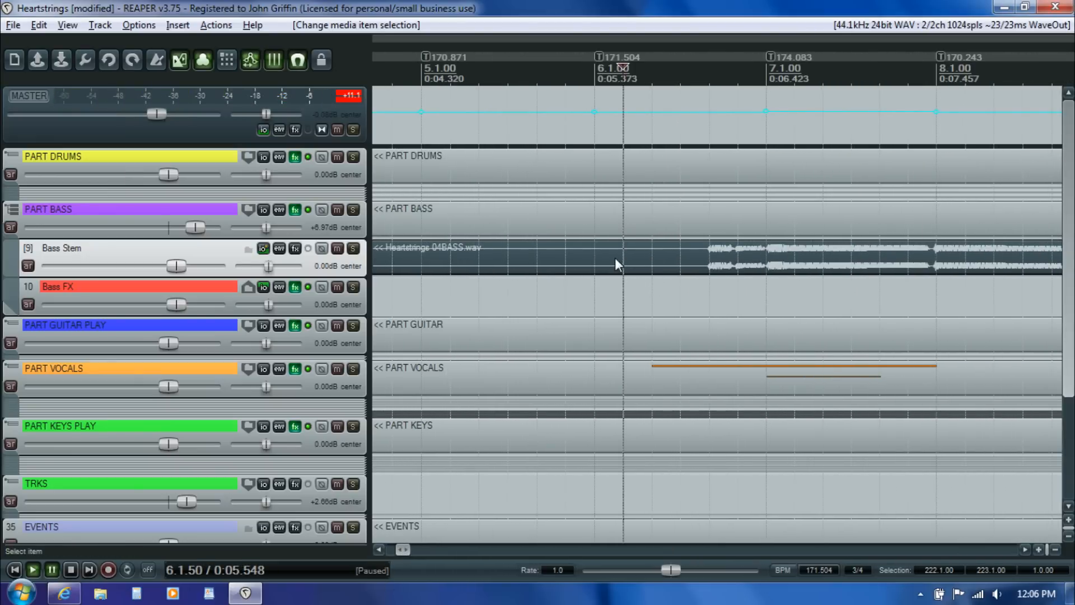
left_click(352, 209)
key("space")
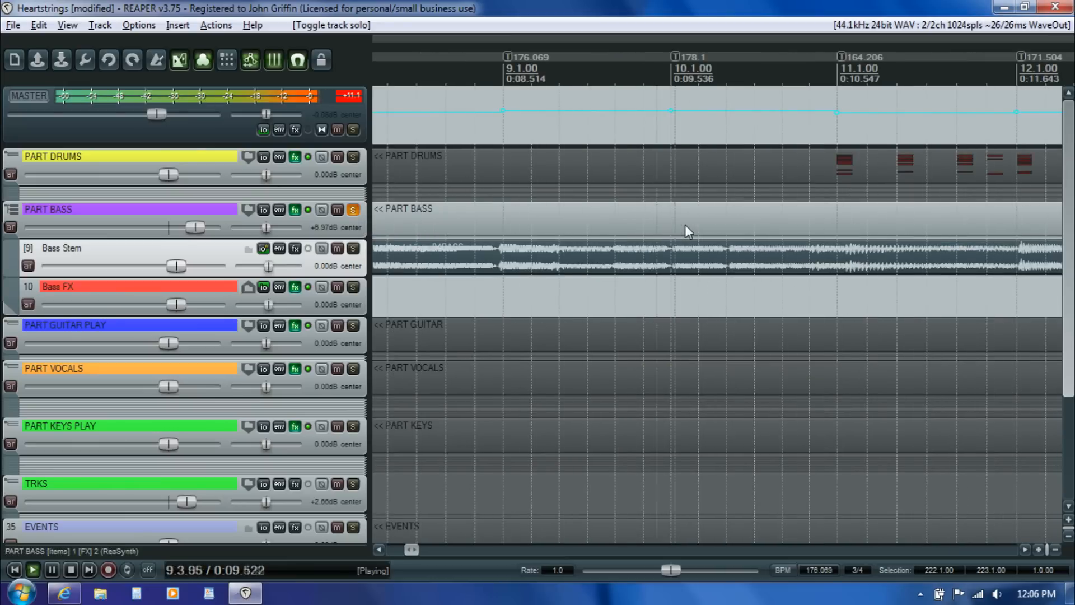
key("ctrl+space")
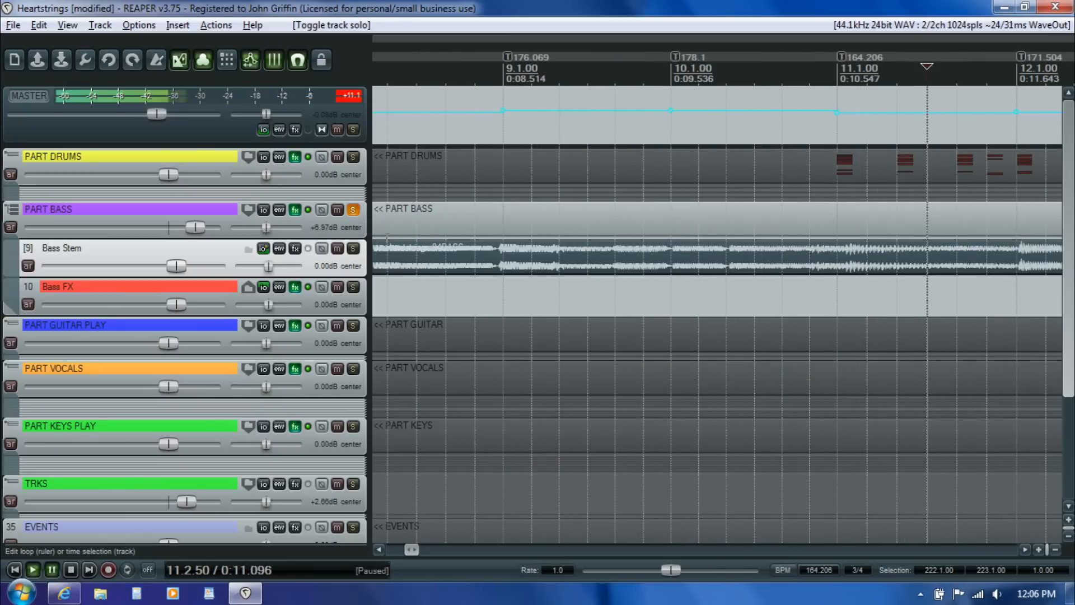
left_click(381, 546)
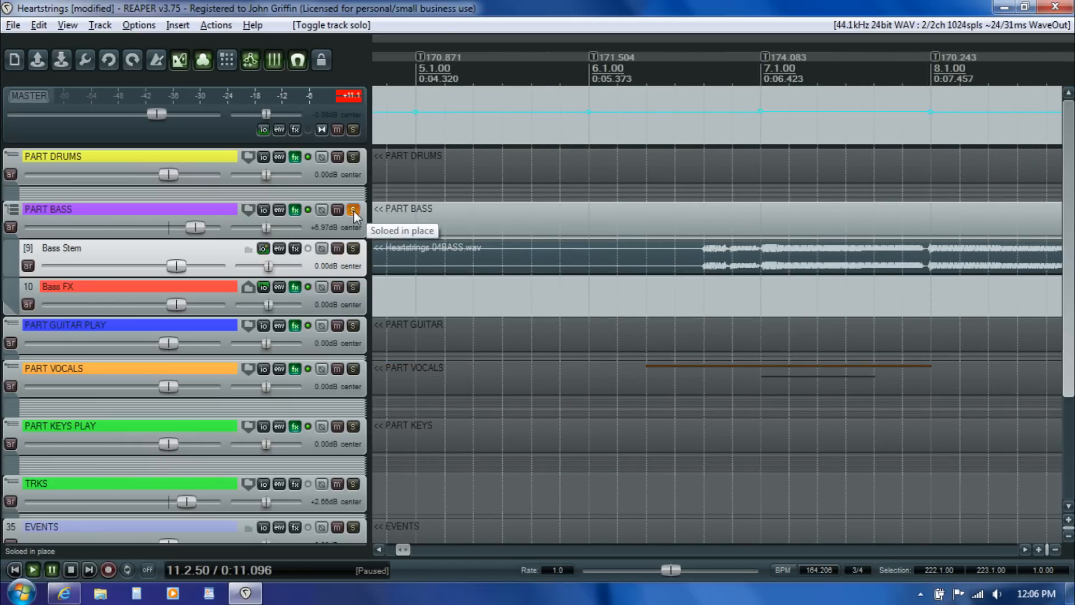
Step: Check the limiter settings in the Bass FX track's effects chain
mouse_move(194, 229)
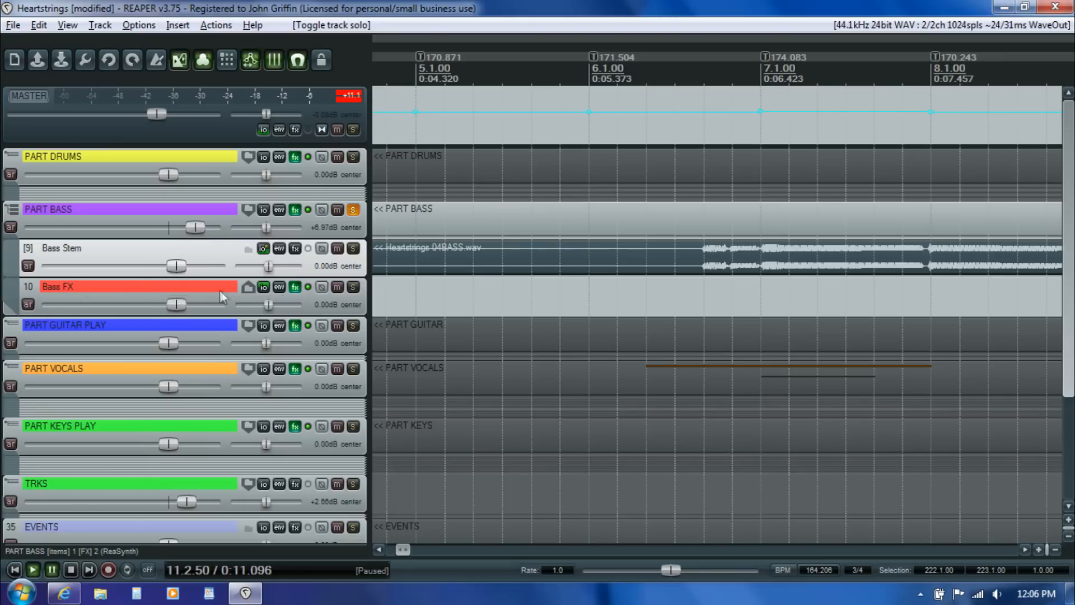
left_click(294, 287)
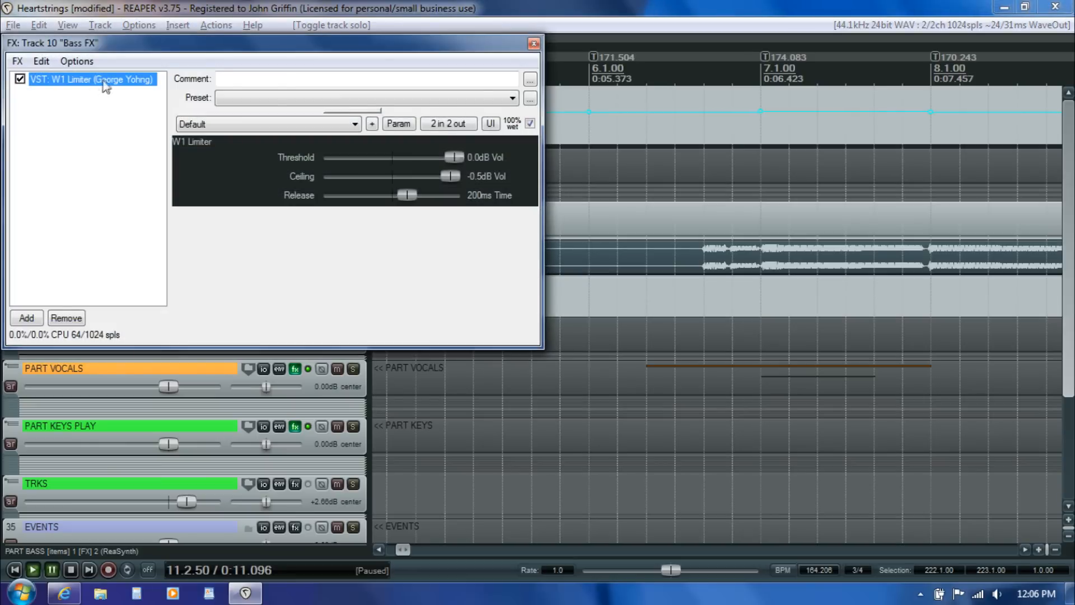
left_click(533, 43)
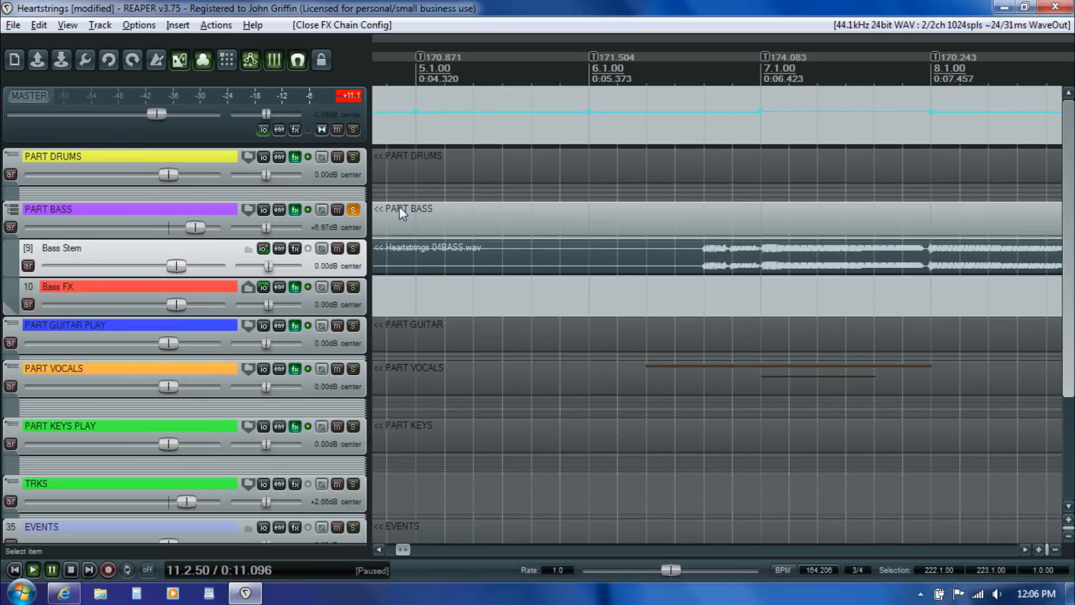
Step: Open the PART BASS MIDI item with the cursor just before the first bass note in measure 6, showing the expert lanes
left_click(683, 248)
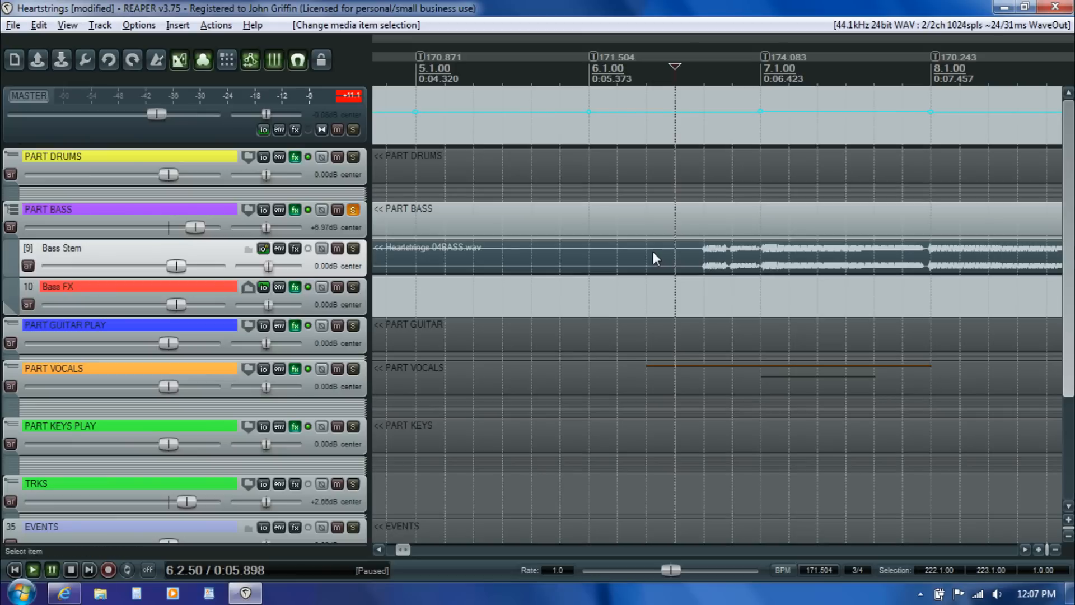
left_click(674, 223)
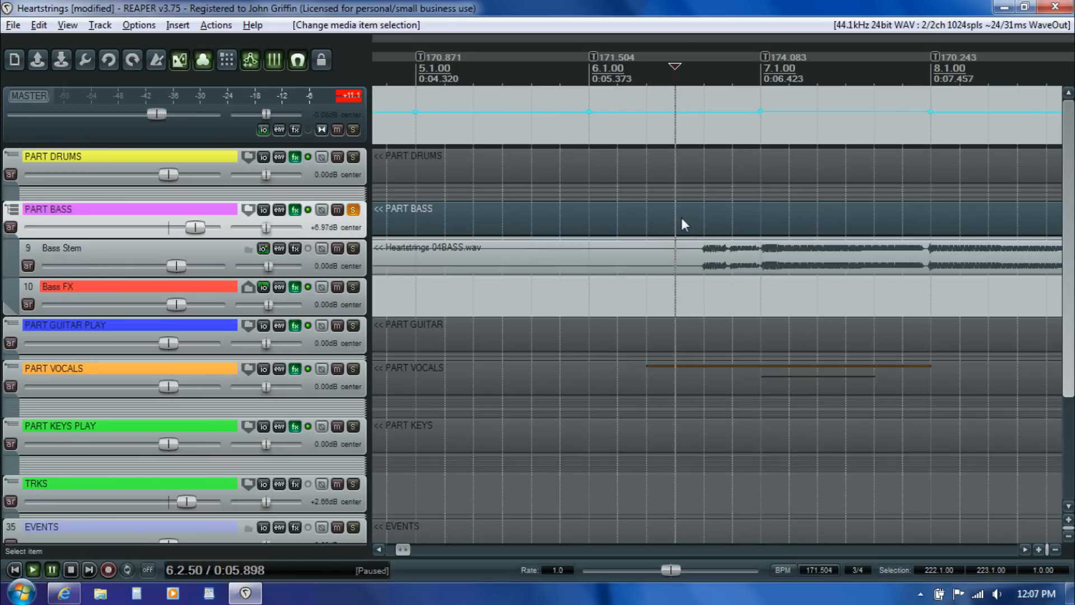
double_click(681, 218)
key("space")
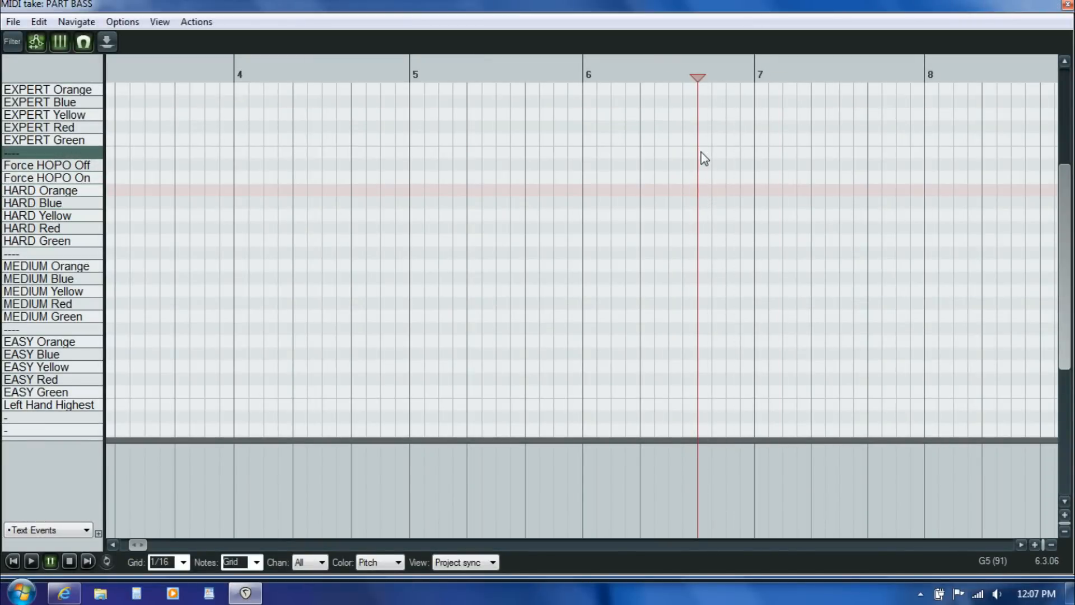
scroll(700, 159, "up", 3)
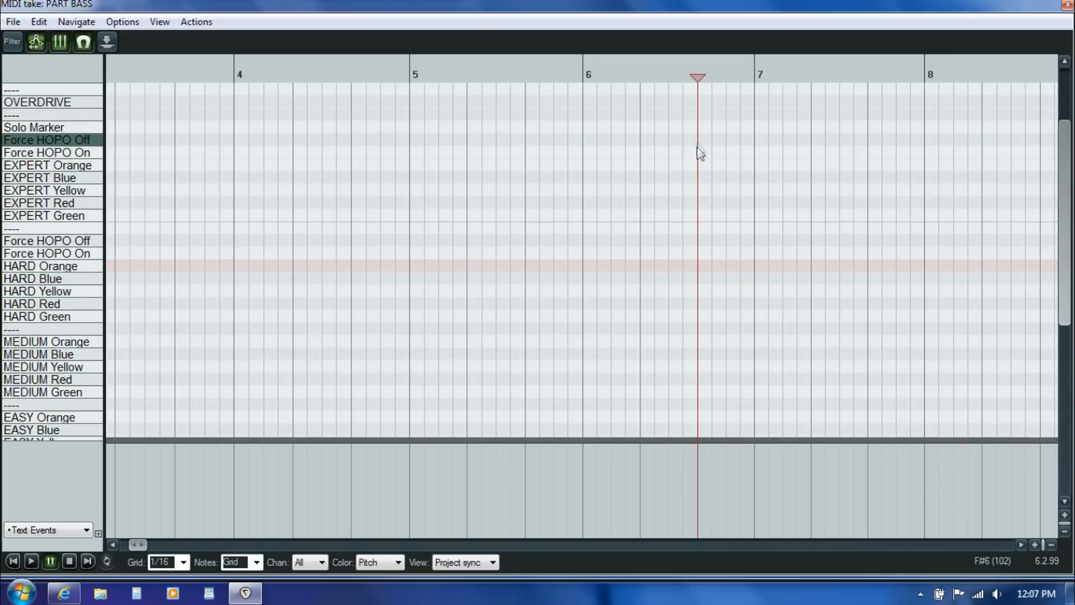
left_click_drag(697, 162, 1019, 225)
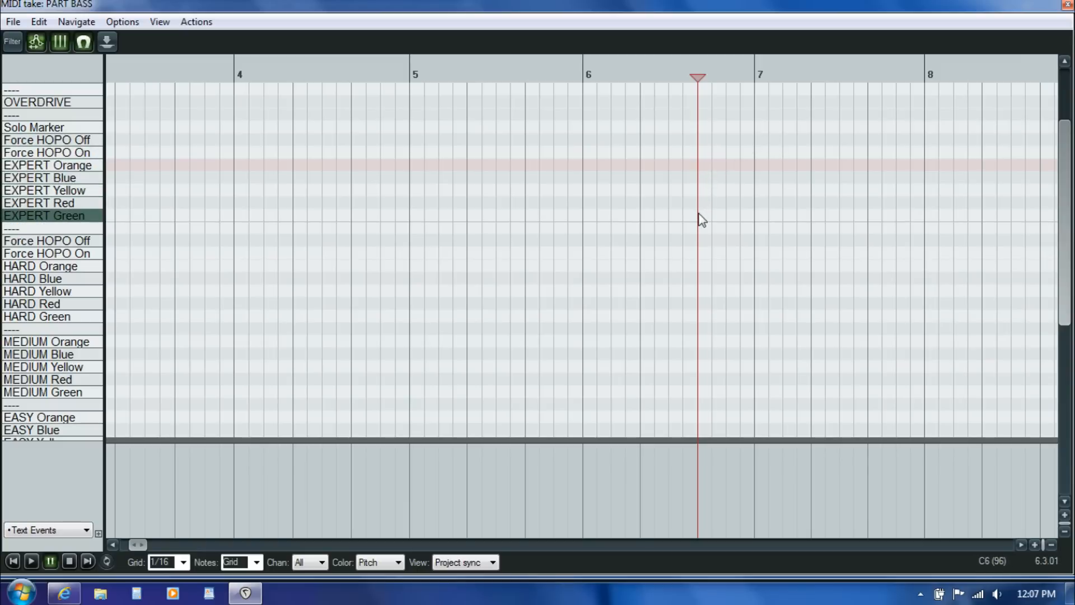
Step: Play the bass part from late in measure 6 through measure 11 to study its opening notes
key("space")
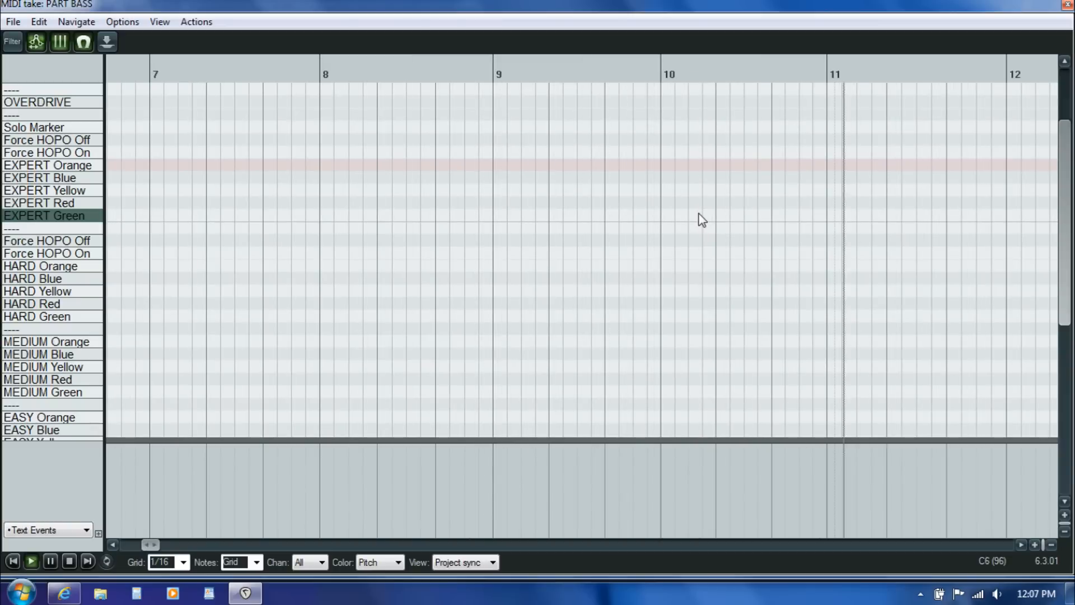
key("ctrl+space")
left_click(110, 543)
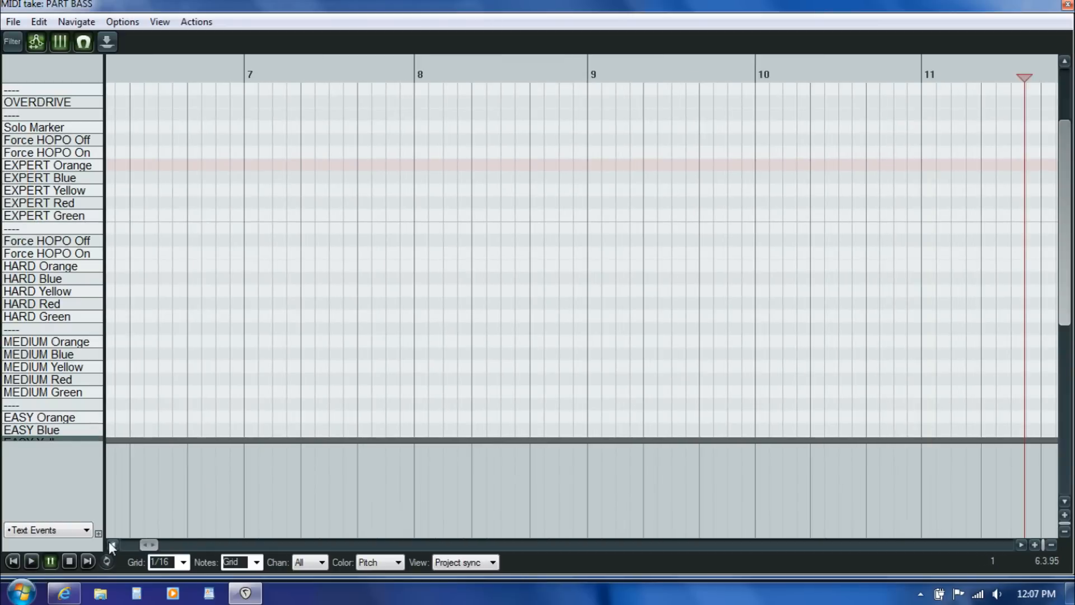
Step: Replay the bass from measure 6 and insert a 1/16 EXPERT Orange note at the start of measure 7
left_click(540, 188)
key("space")
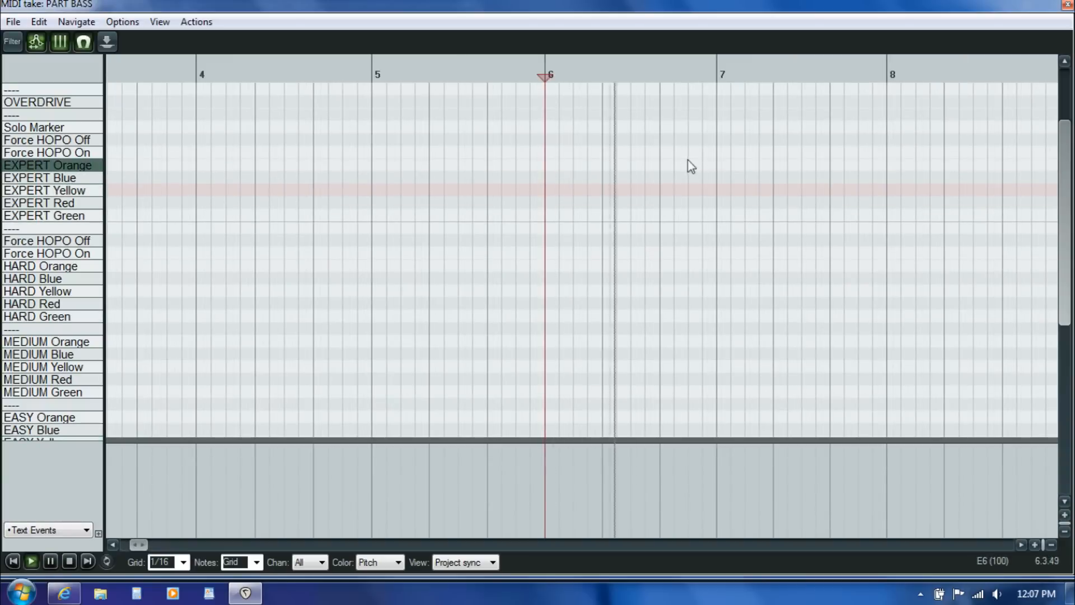
key("space")
left_click(719, 149)
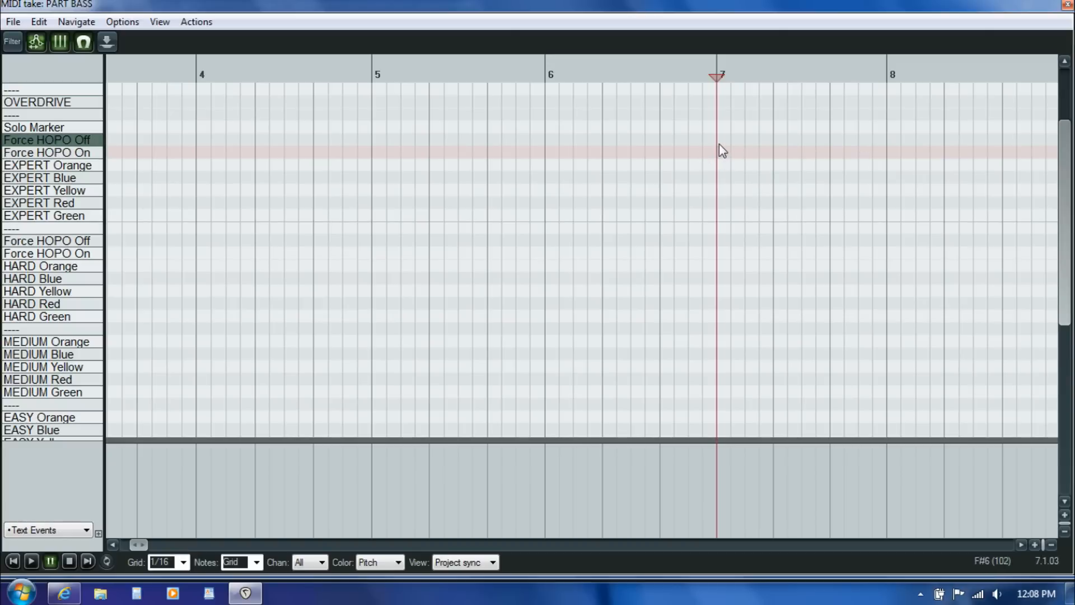
left_click(722, 164)
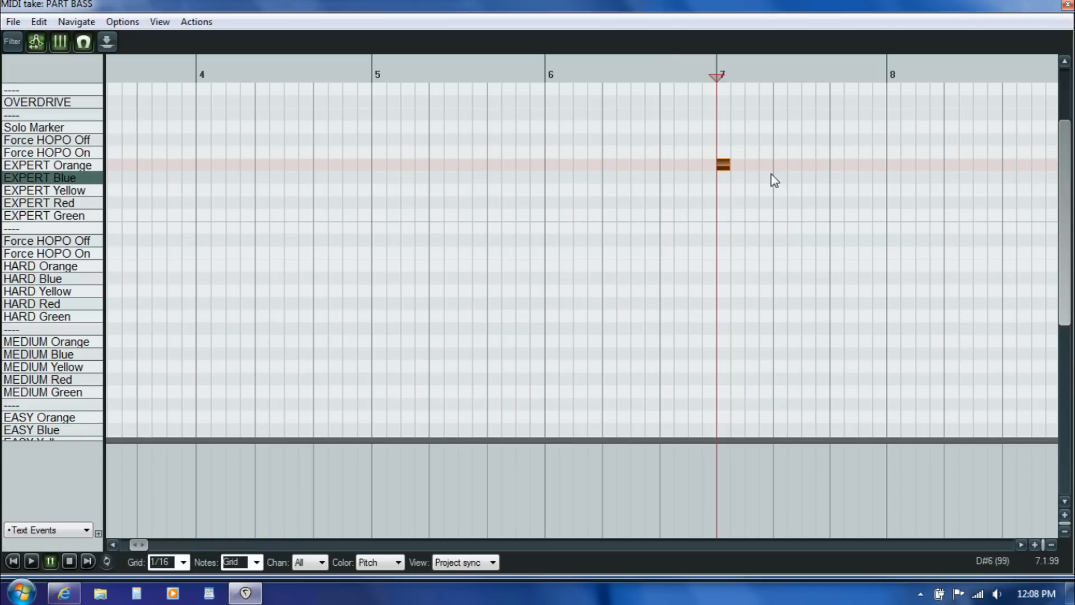
Step: Play the bass part from the orange note at measure 7 to hear the notes that follow
left_click(1020, 545)
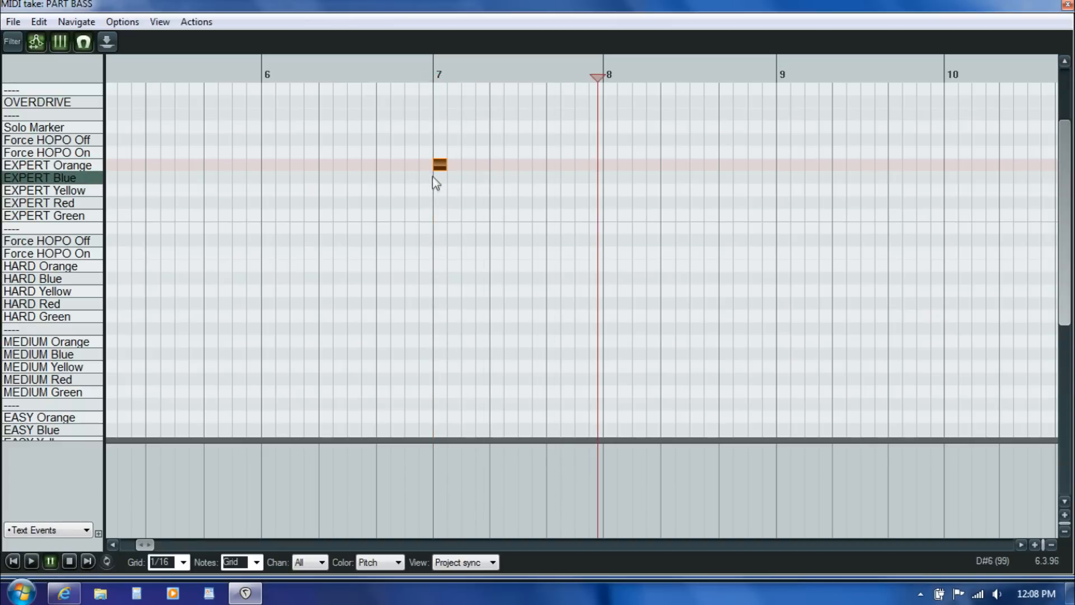
left_click(372, 182)
left_click(432, 184)
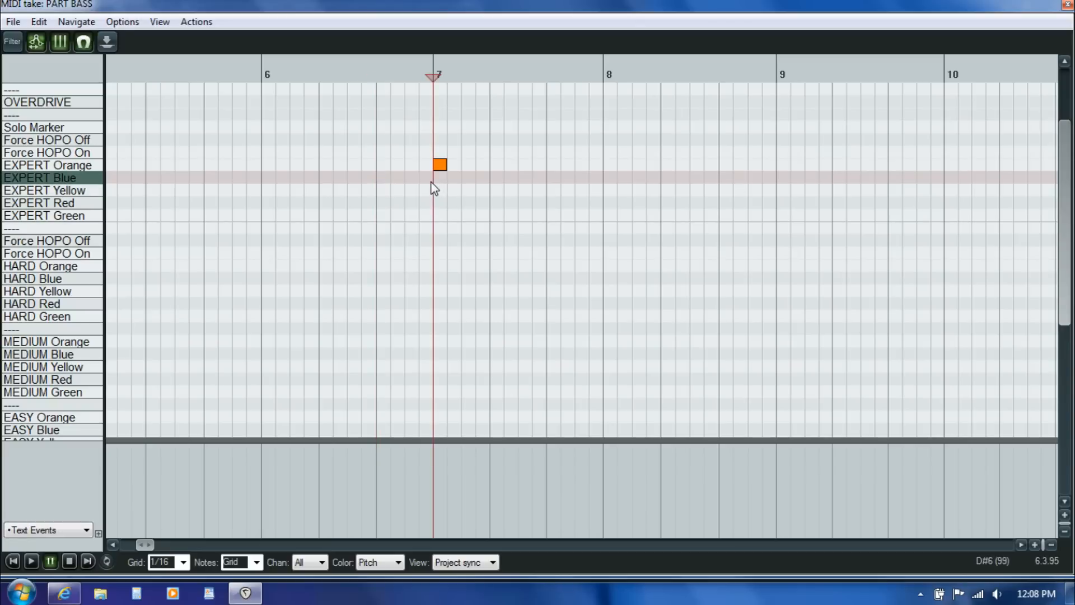
key("space")
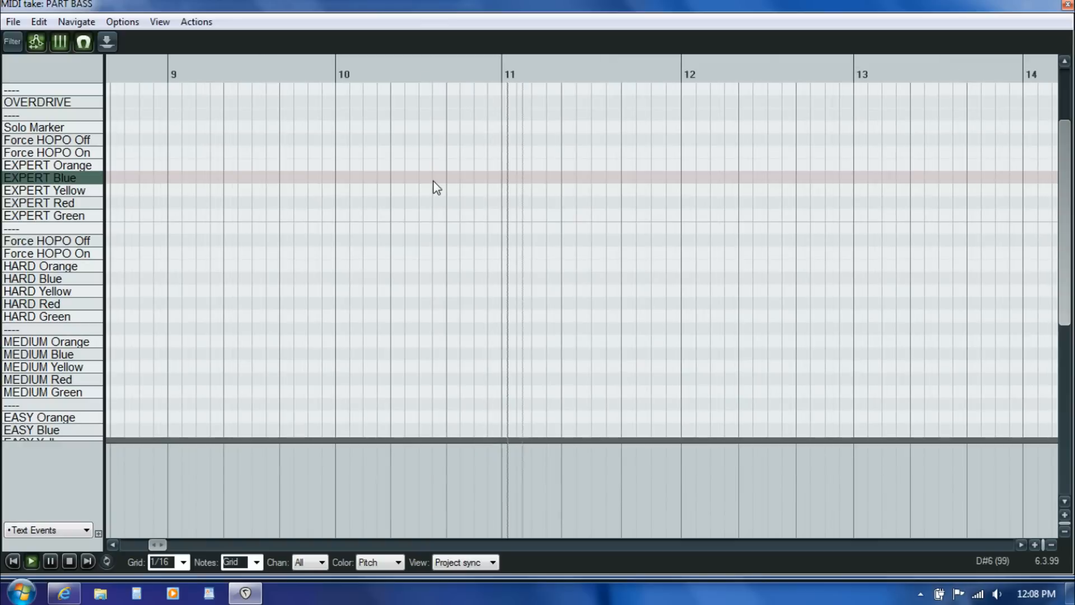
Step: Insert a 1/16 EXPERT Green note at the start of measure 11 after checking its timing by playback
key("Return")
left_click(506, 210)
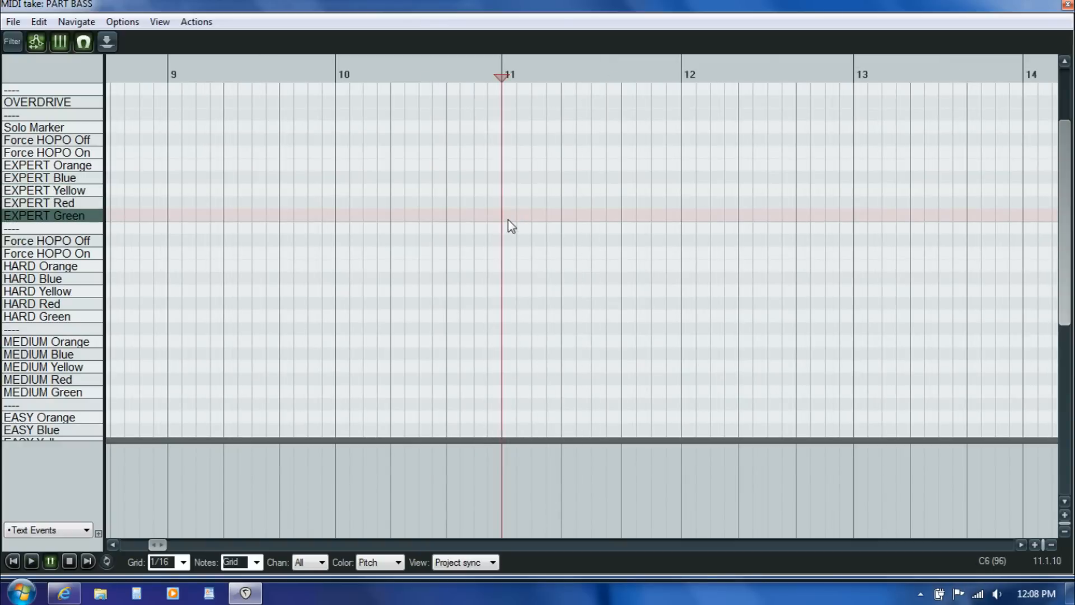
key("space")
key("space")
left_click(504, 216)
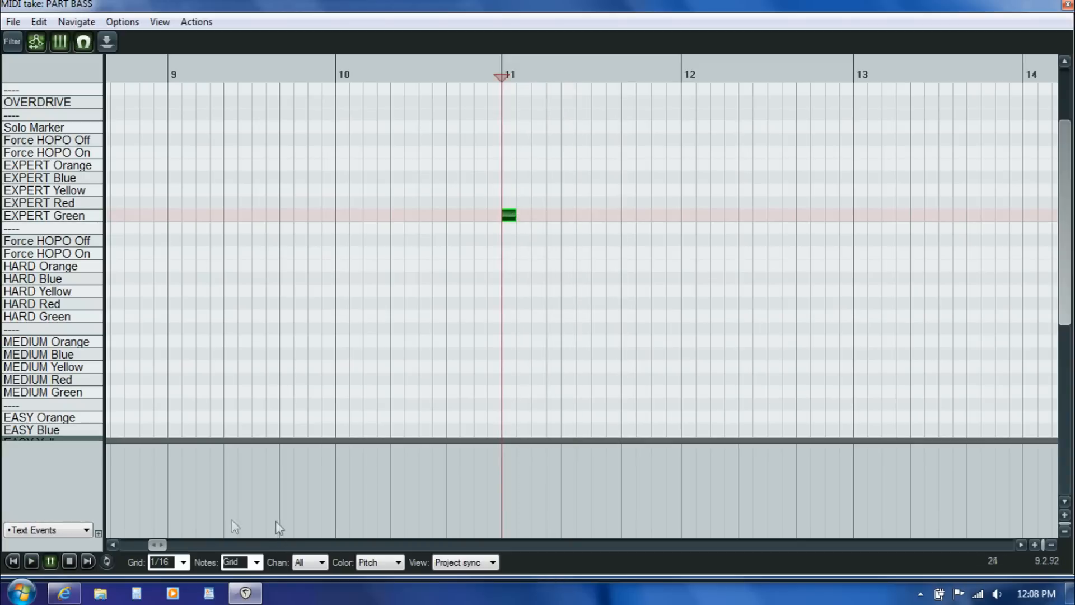
Step: Insert a 1/16 EXPERT Yellow note on beat 3 of measure 6, before the orange note
left_click_drag(157, 544, 143, 546)
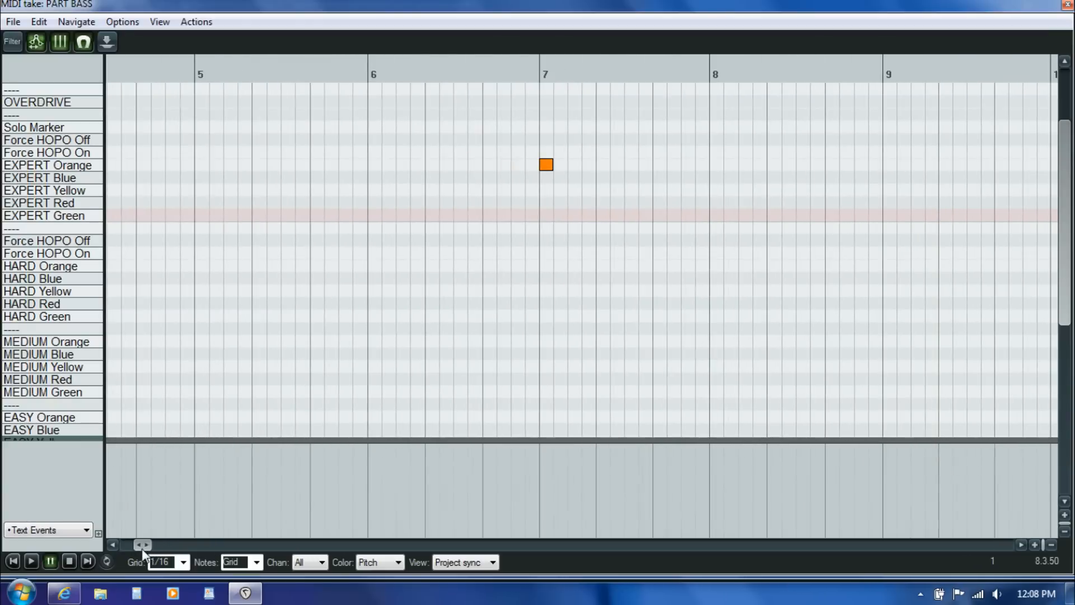
left_click(426, 228)
left_click(562, 228)
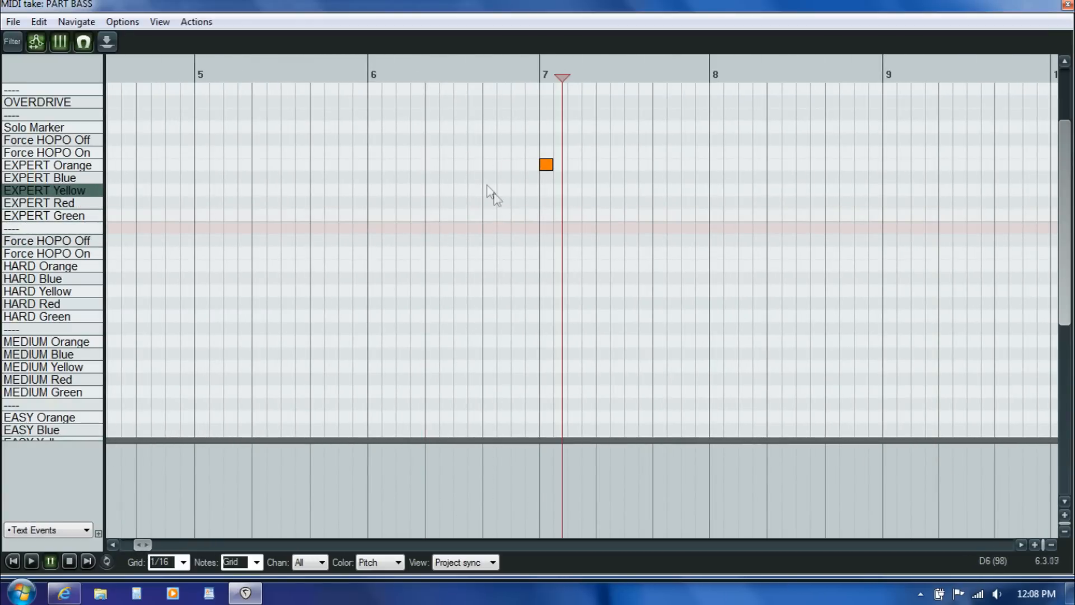
left_click(484, 179)
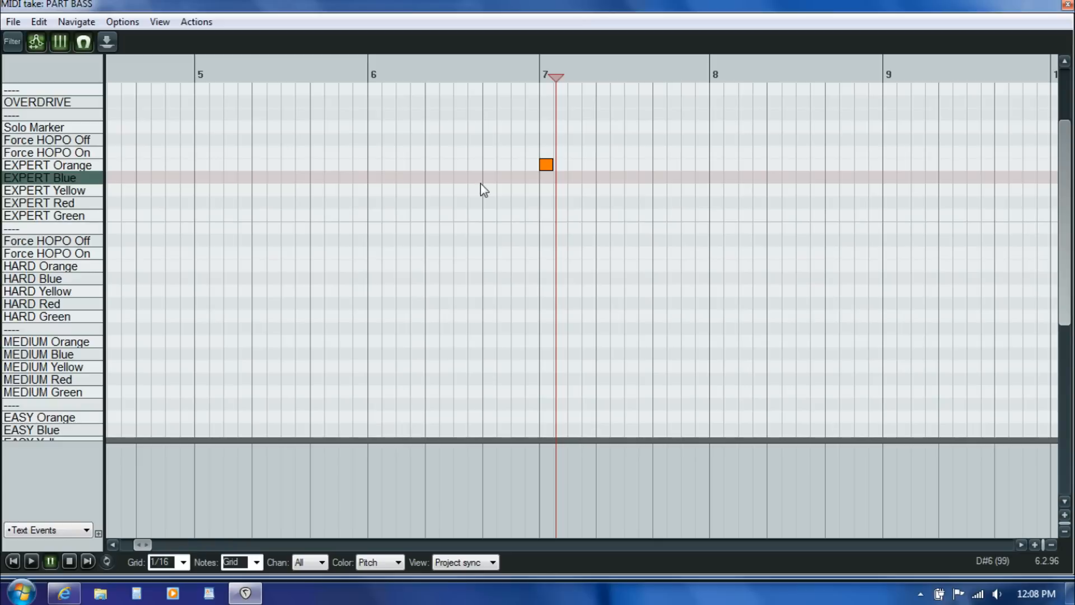
left_click(487, 189)
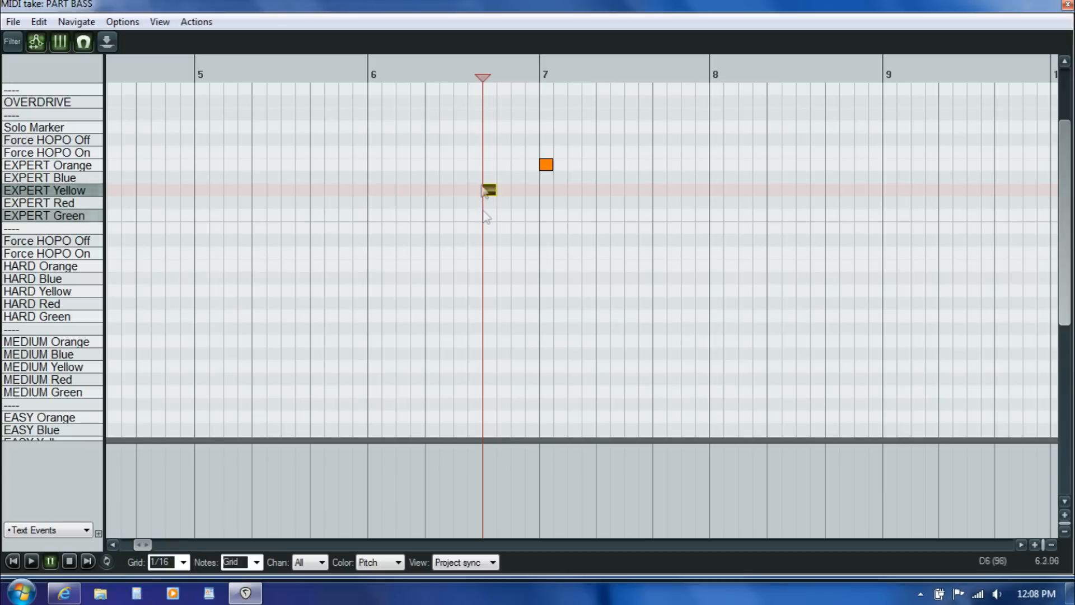
Step: Insert a 1/16 EXPERT Blue note midway between the yellow note in measure 6 and the orange note in measure 7
left_click(519, 180)
key("space")
left_click(518, 177)
key("space")
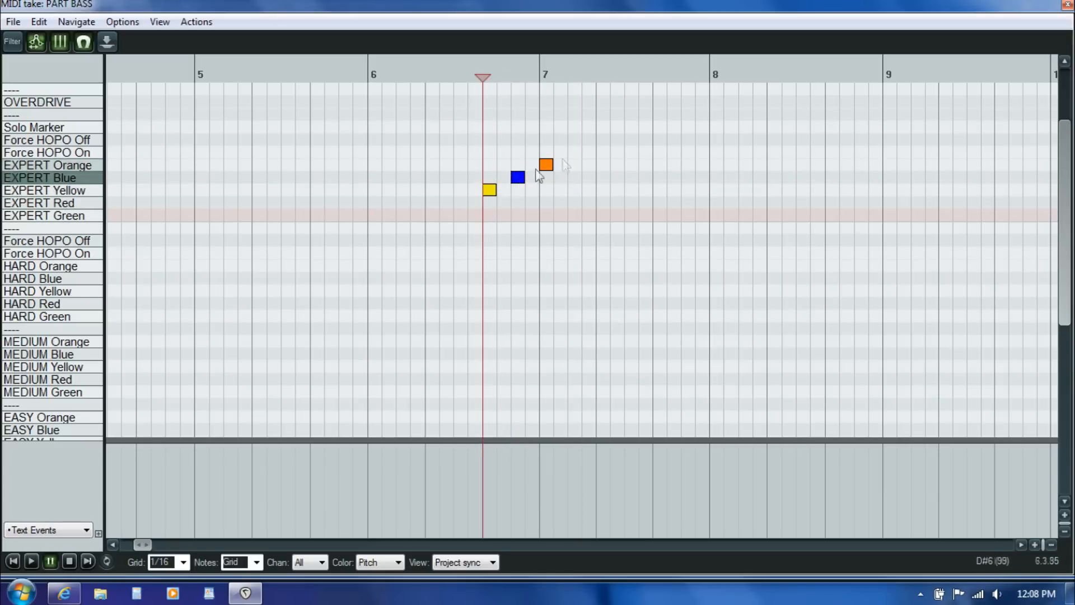
Step: Play the phrase from the yellow note in measure 6 and insert a 1/16 EXPERT Blue note at the start of measure 8
key("space")
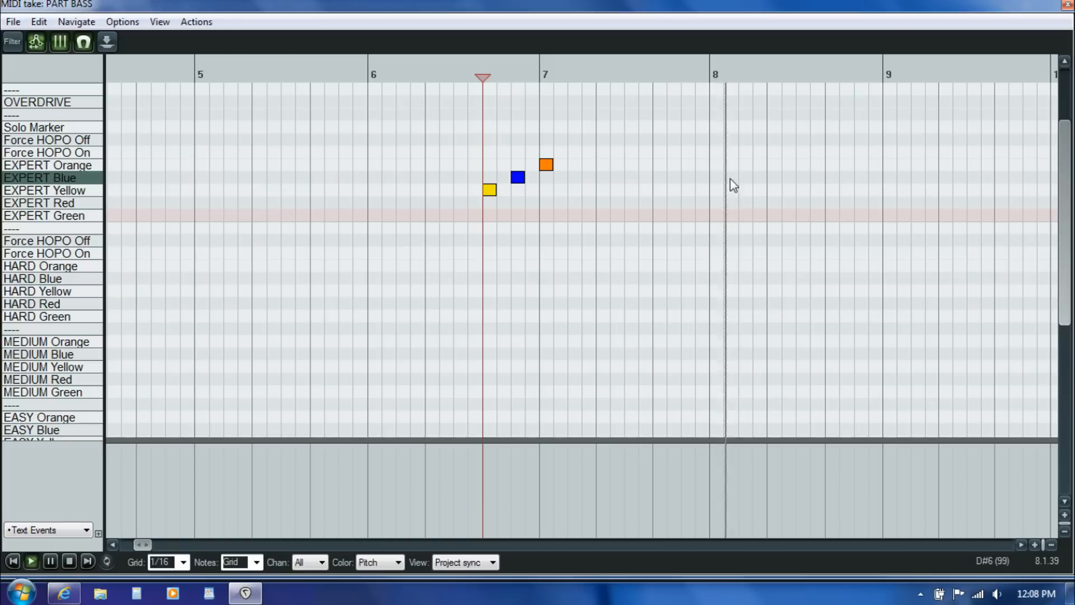
key("Return")
left_click(714, 166)
left_click(714, 176)
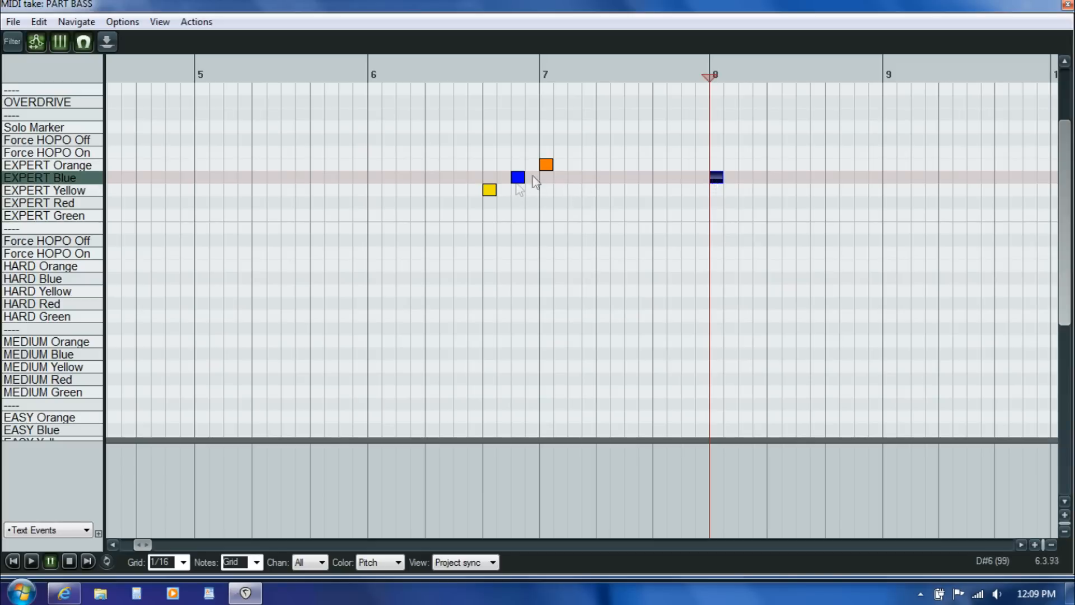
Step: Play alternately from the blue note in measure 6 and the blue note in measure 8 to compare their pitches
left_click(514, 196)
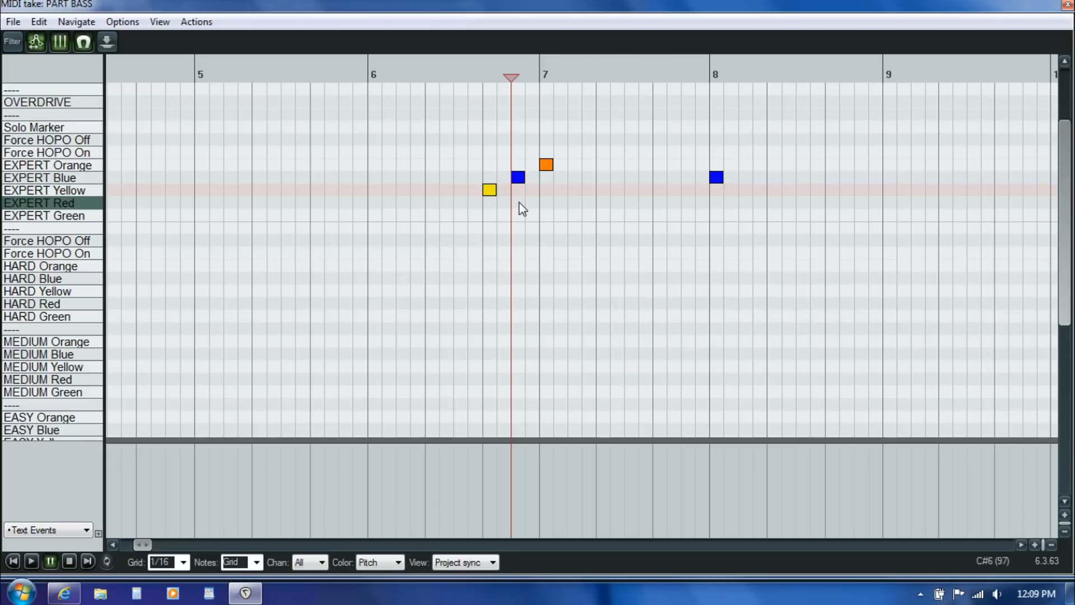
key("space")
key("space")
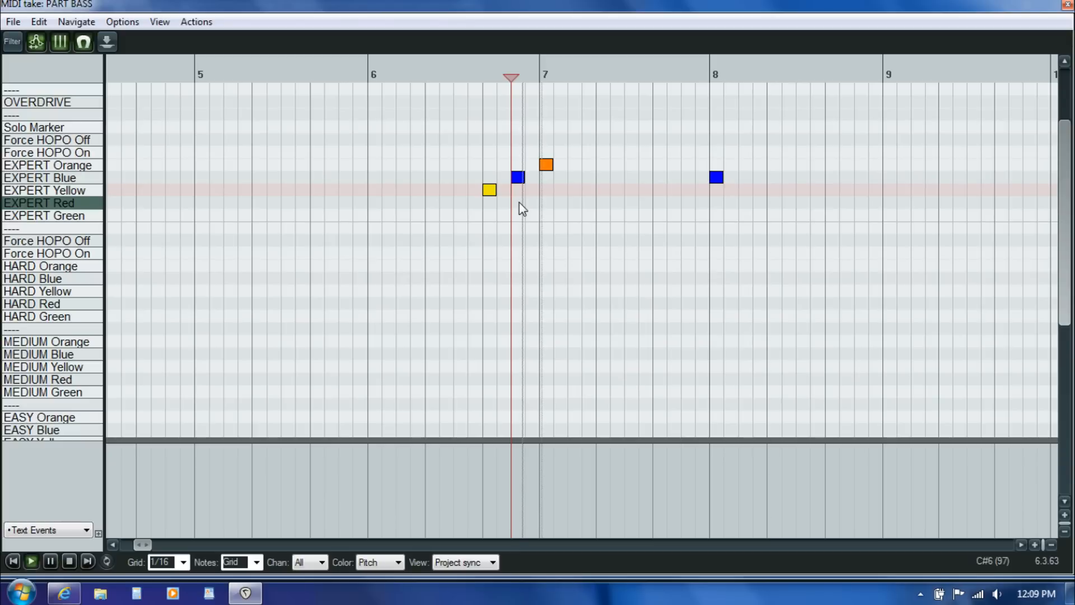
left_click(513, 203)
key("space")
key("space")
left_click(709, 213)
key("space")
key("space")
key("space")
key("space")
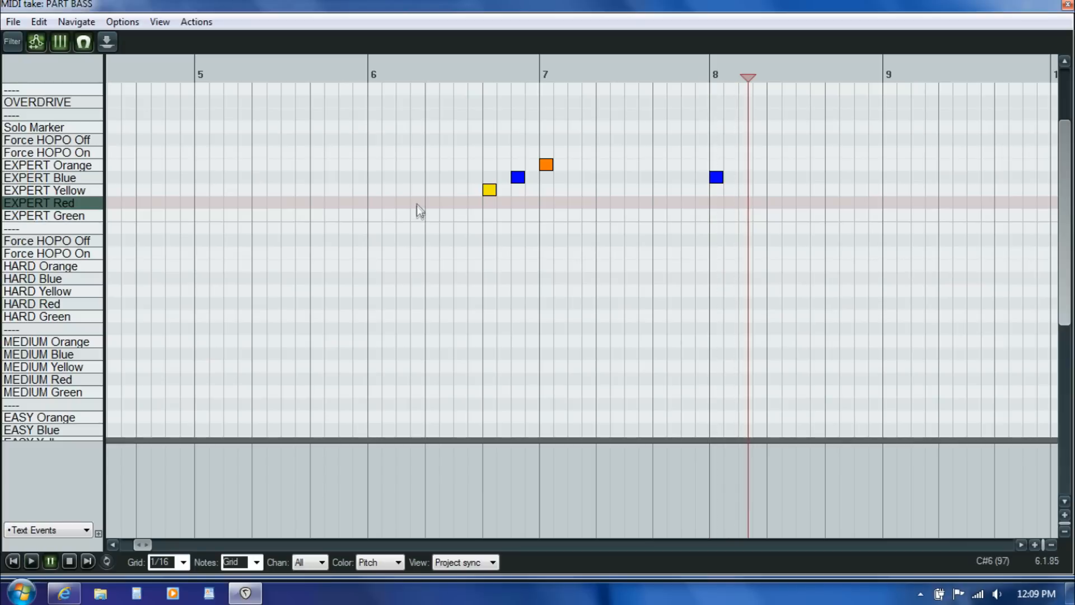
key("space")
left_click(513, 192)
key("space")
left_click(515, 197)
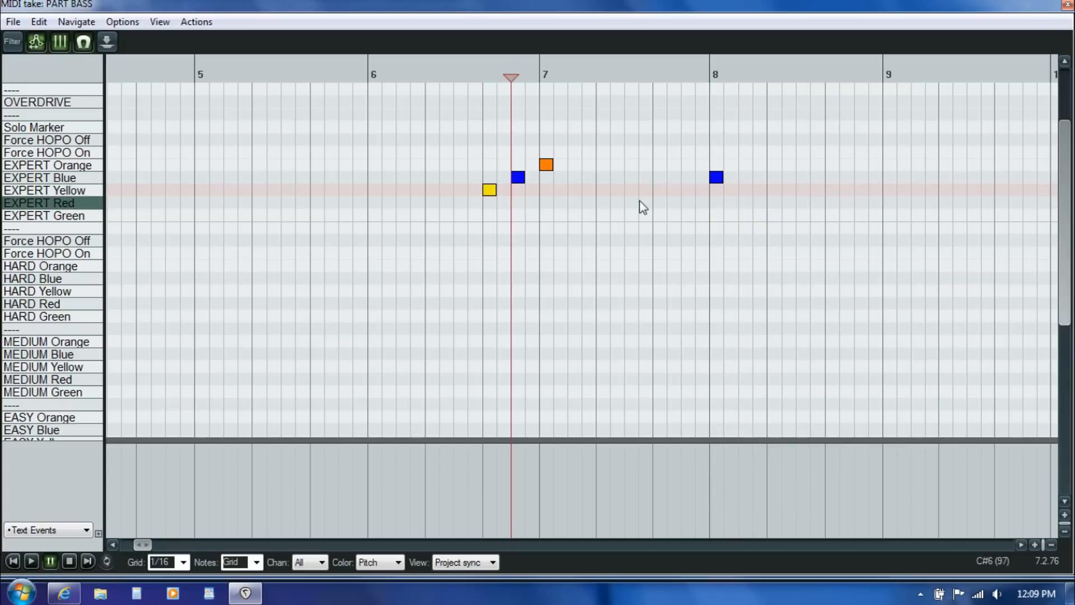
left_click(707, 204)
key("space")
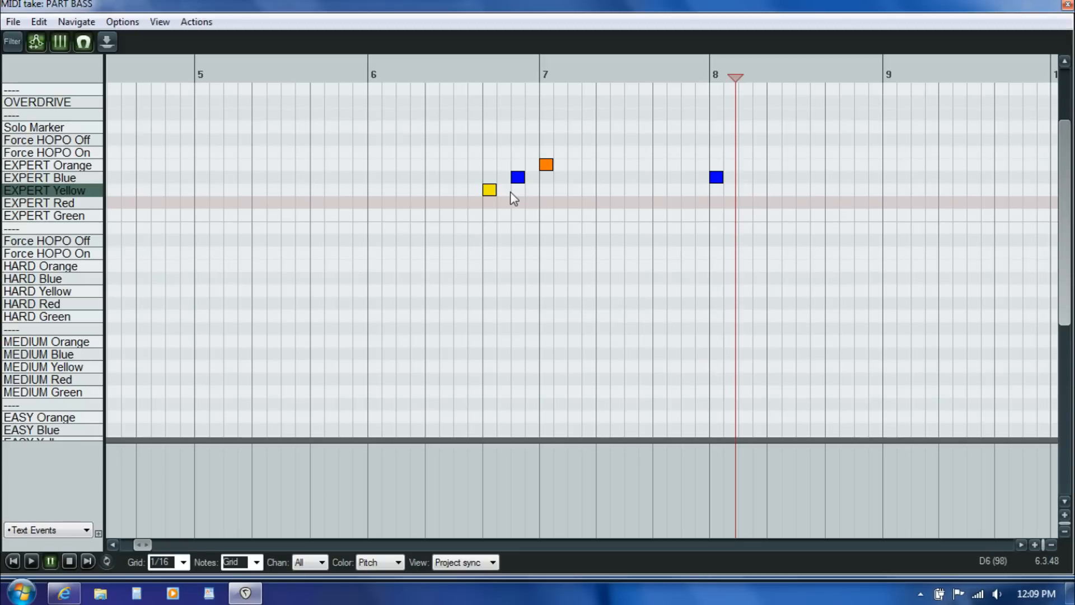
left_click(510, 191)
key("space")
key("space")
left_click(714, 193)
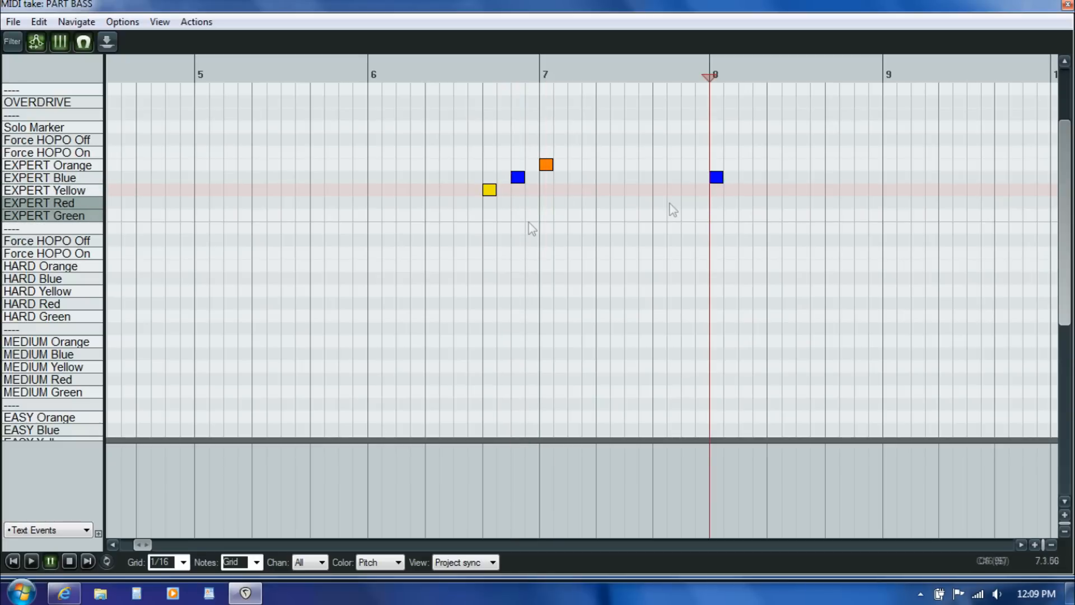
Step: Play the bass from late in measure 6 into measure 9 to locate the note following measure 8's blue note
left_click(497, 215)
key("space")
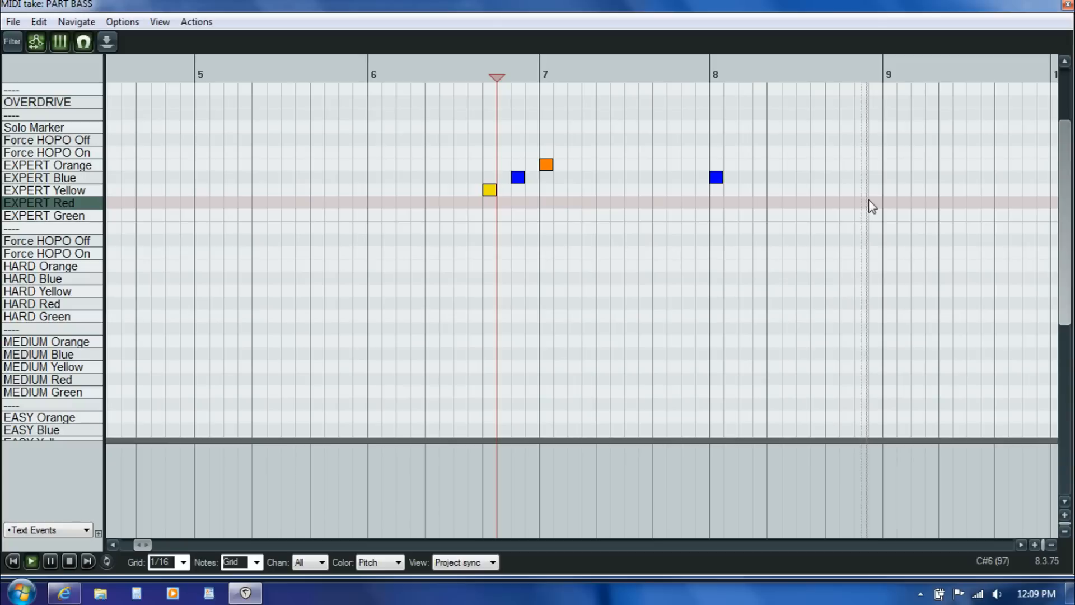
key("ctrl+space")
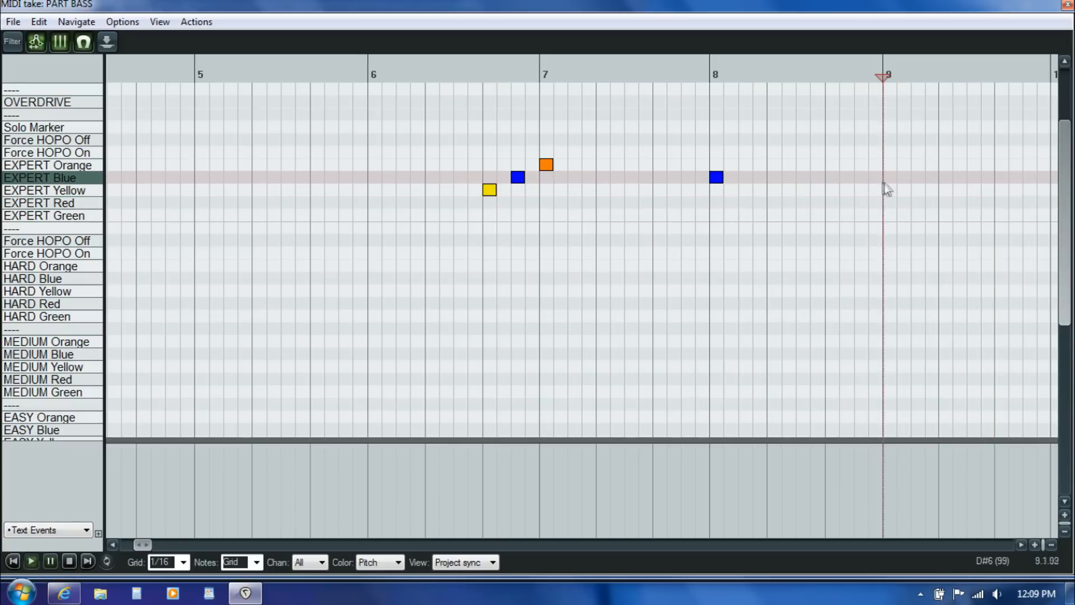
left_click(536, 194)
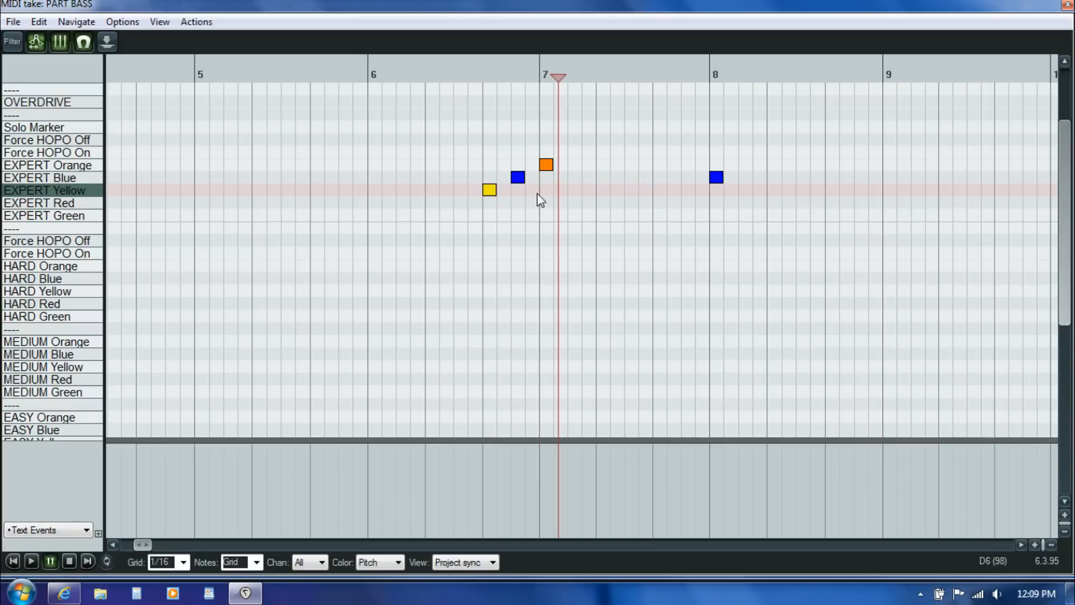
left_click(835, 188)
key("space")
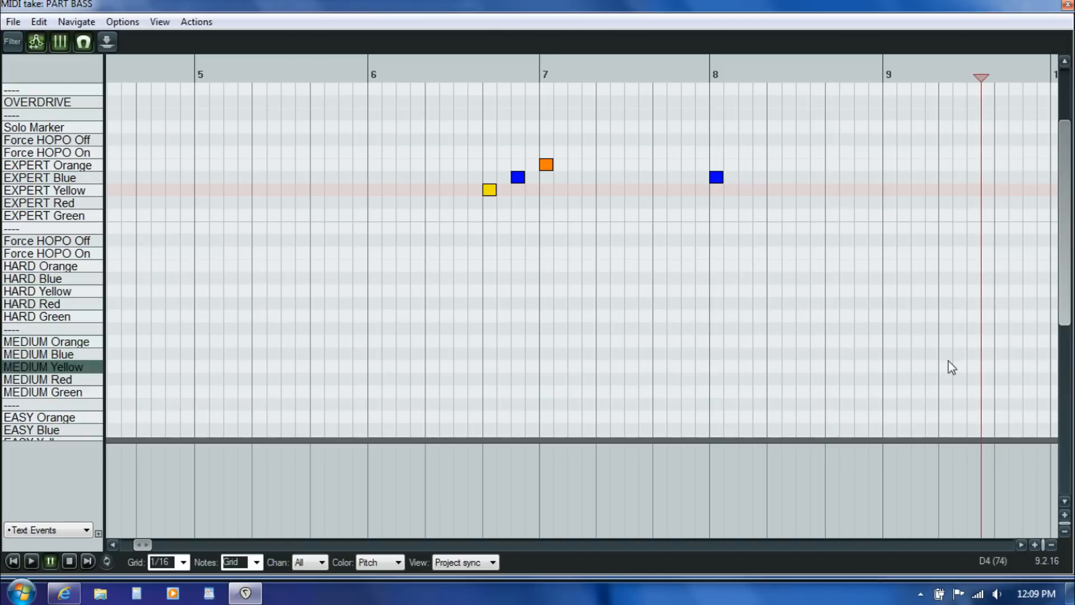
Step: Compare measure 6's yellow note with the start of measure 9 by playback and insert a 1/16 EXPERT Yellow note there
left_click(484, 233)
key("ctrl+space")
left_click(484, 228)
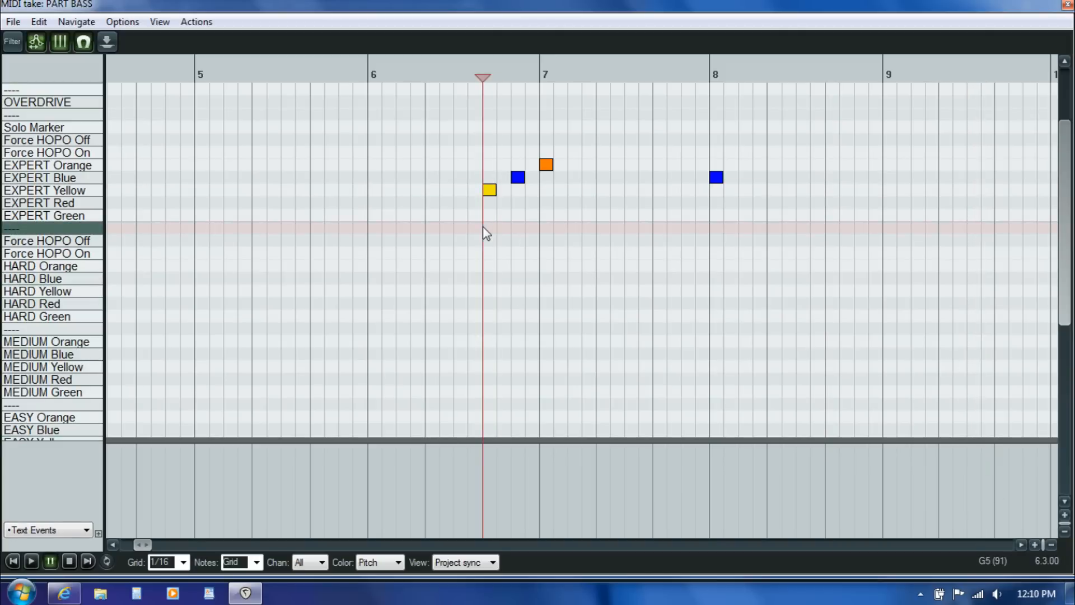
key("ctrl+space")
key("ctrl+space")
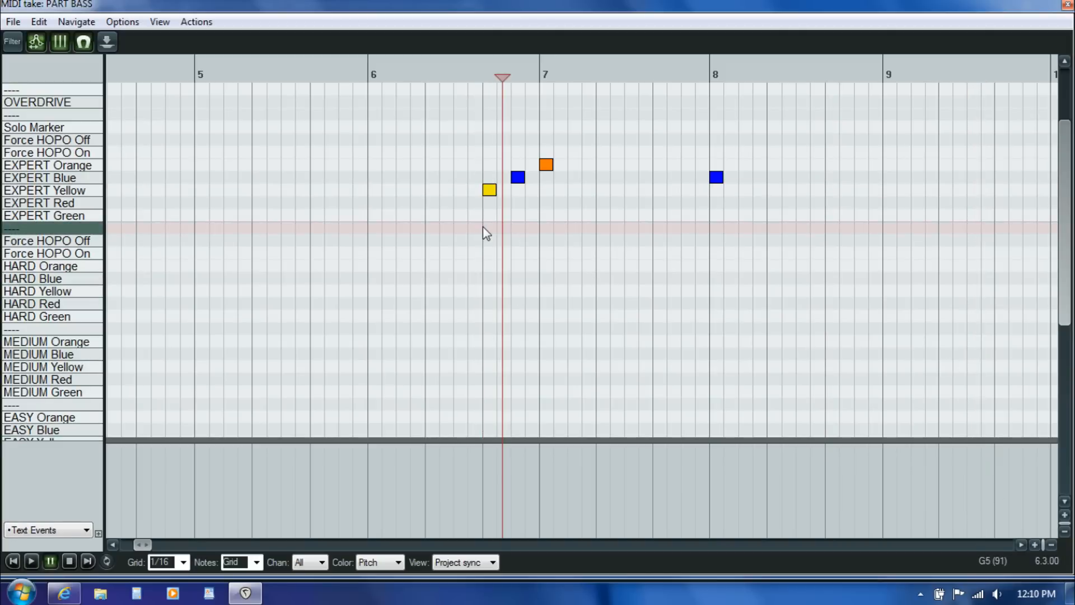
left_click(878, 215)
key("ctrl+space")
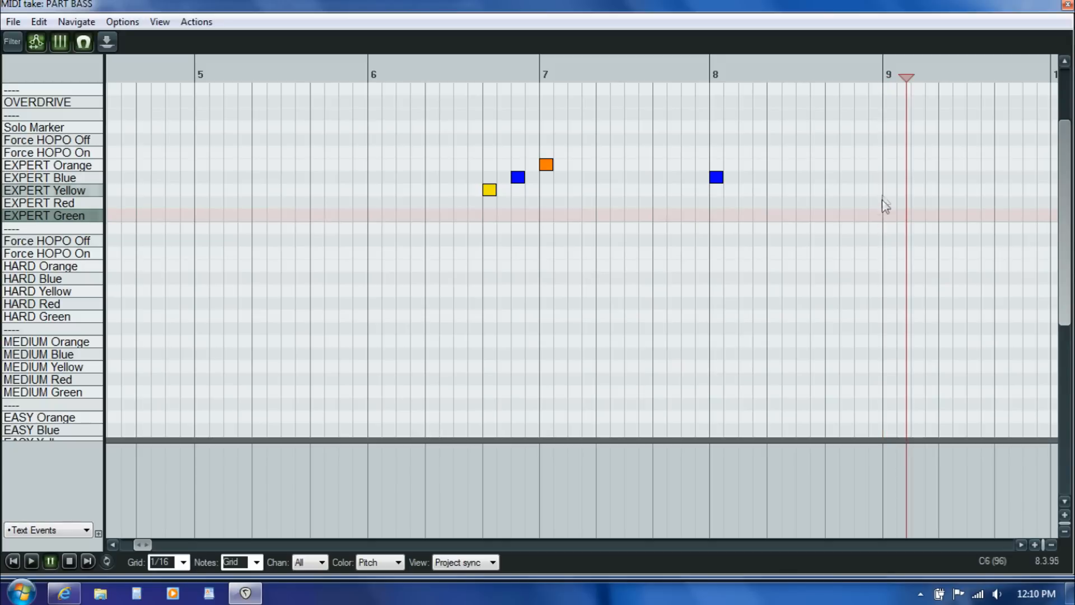
key("ctrl+space")
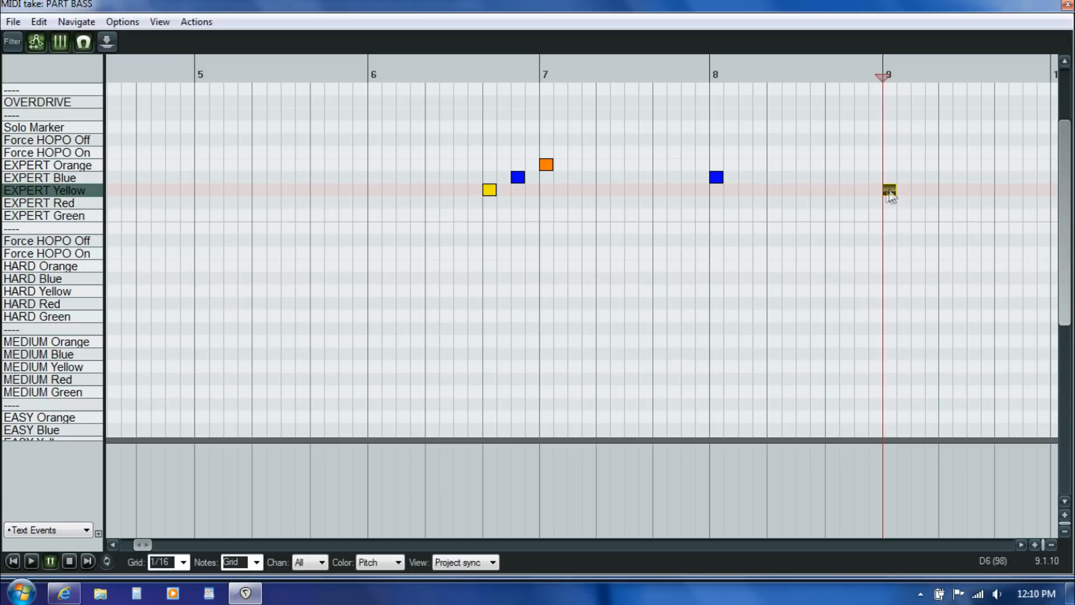
Step: Play the bass through measures 8 to 10 and insert a 1/16 EXPERT Red note on beat 2 of measure 9
left_click(704, 200)
key("ctrl+space")
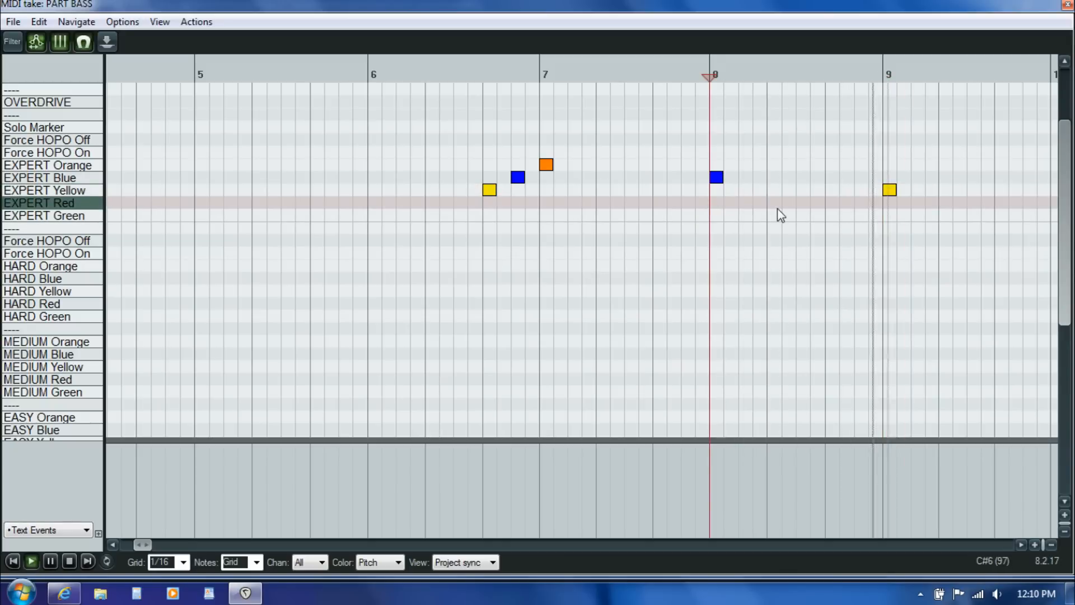
key("ctrl+space")
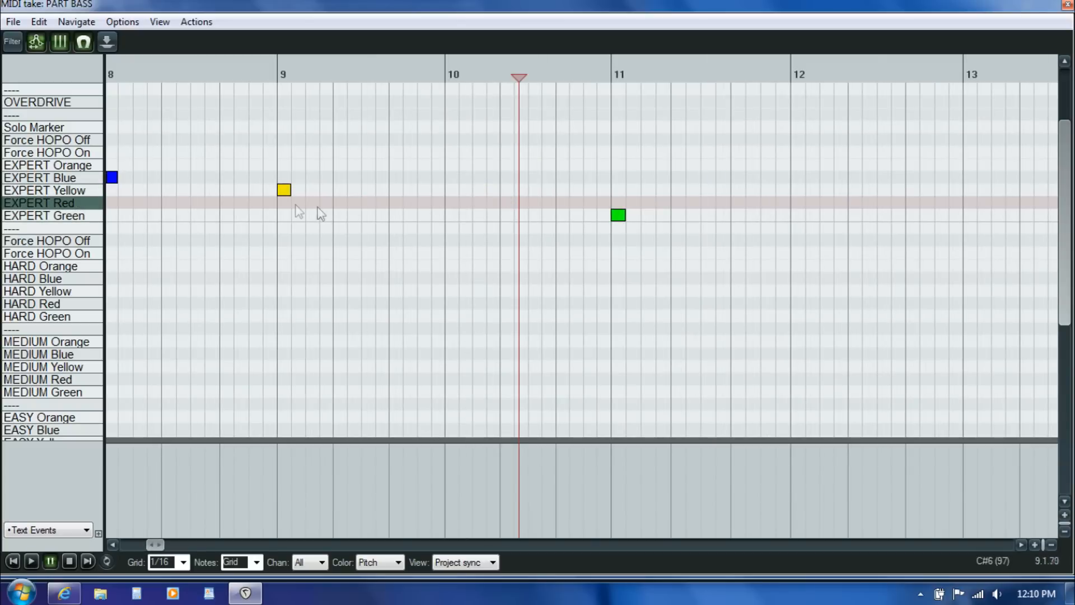
left_click(276, 210)
left_click(277, 210)
key("ctrl+space")
key("ctrl+space")
double_click(707, 201)
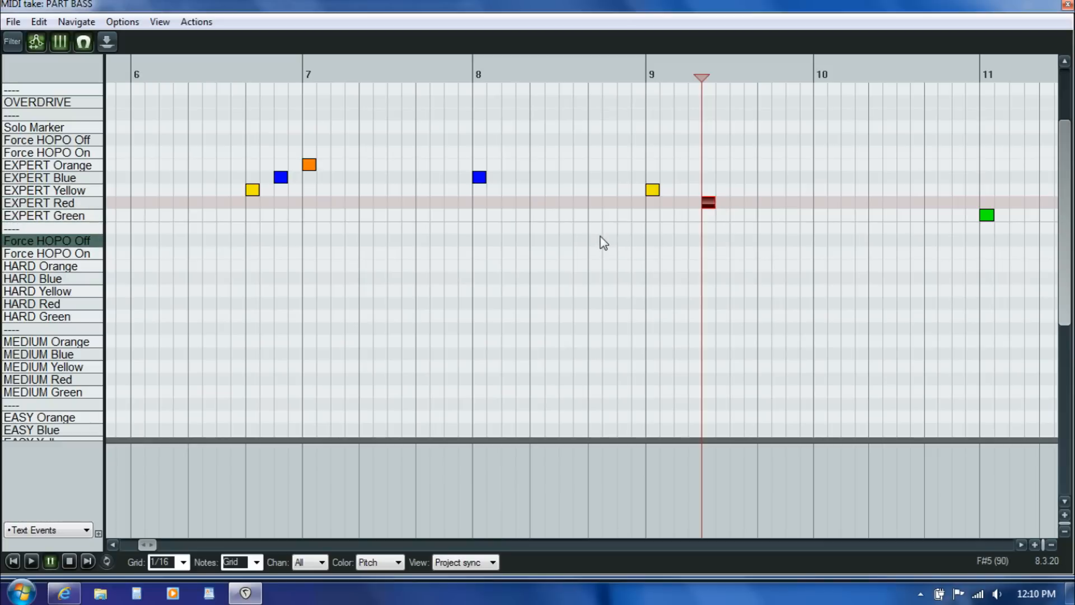
Step: Insert a 1/16 EXPERT Green note on beat 3 of measure 9 and play the descending run from measure 9
double_click(812, 215)
left_click_drag(819, 216, 770, 220)
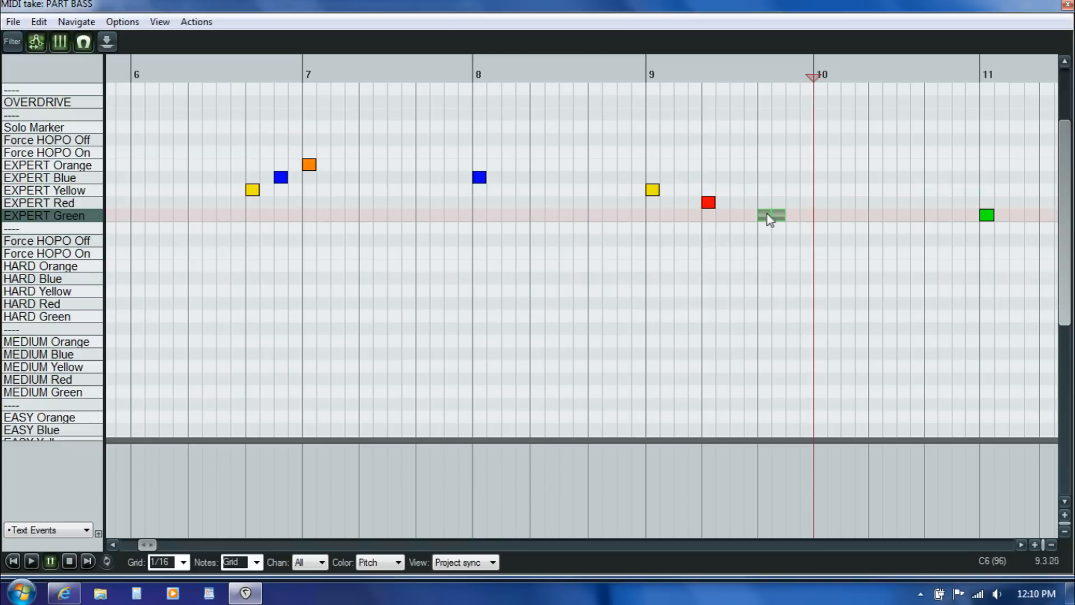
left_click(647, 227)
key("space")
key("ctrl+space")
key("space")
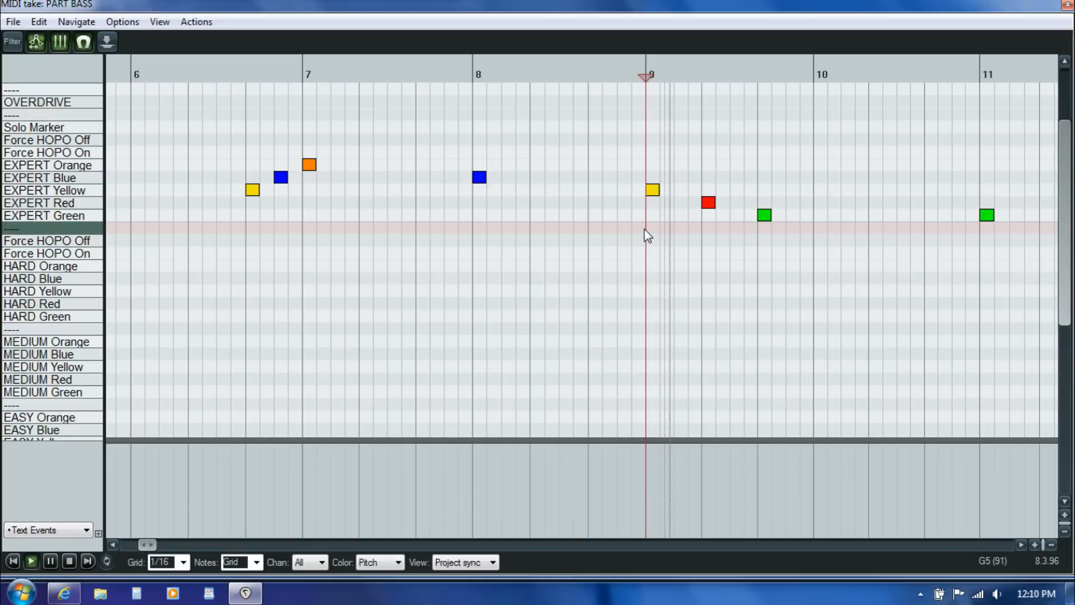
key("ctrl+space")
Step: Play the chart from measure 8 and insert a 1/16 EXPERT Orange note at the start of measure 10
left_click(473, 230)
key("space")
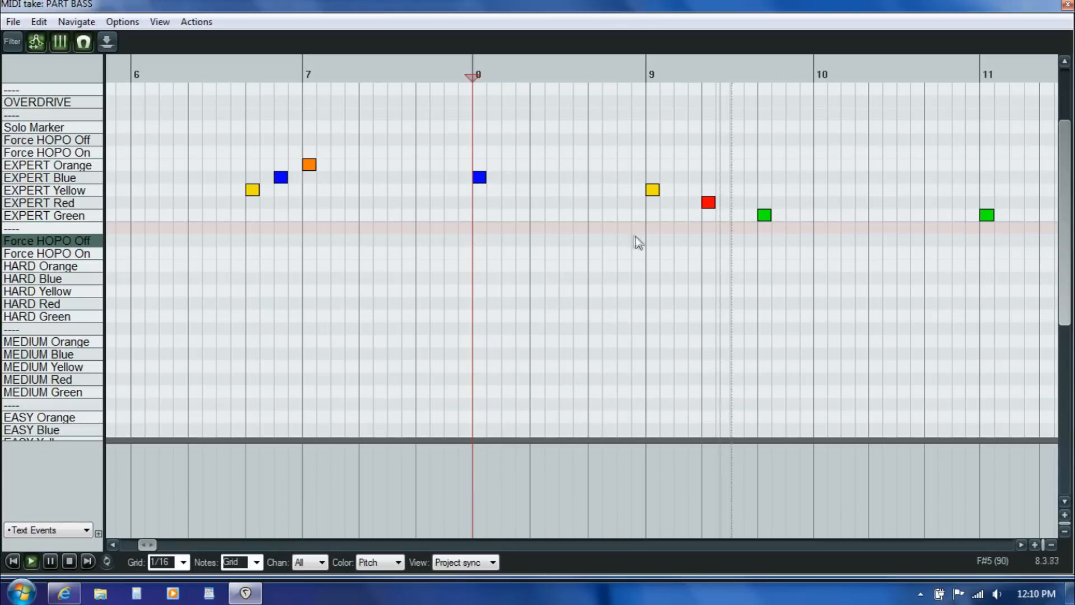
key("ctrl+space")
left_click(818, 169)
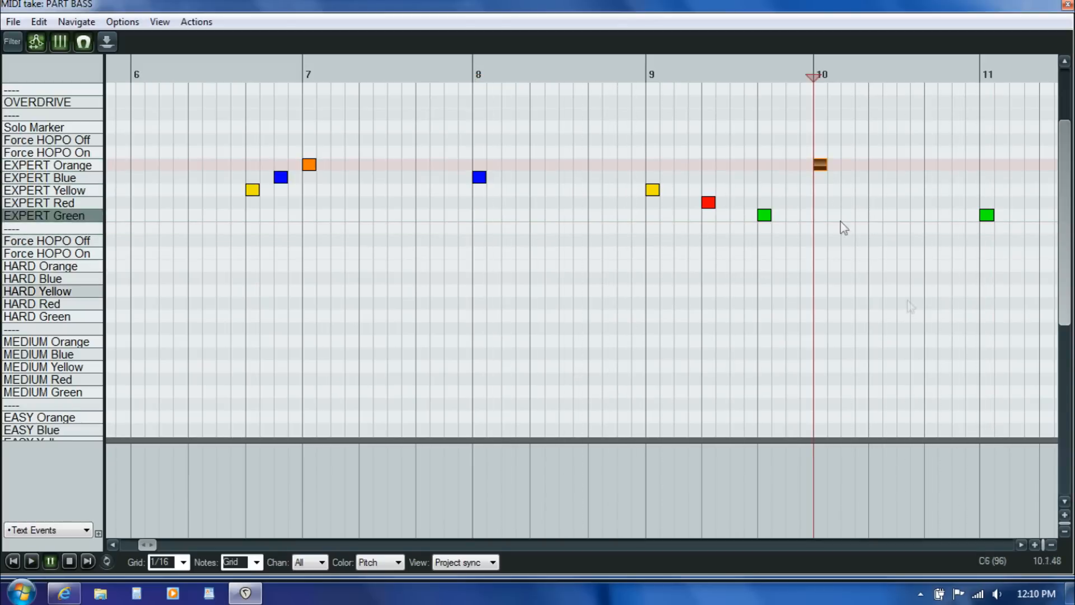
Step: Play the bass from measure 10 and insert a 1/16 EXPERT Blue note on beat 2 of that measure
left_click(1022, 544)
left_click(1023, 544)
key("space")
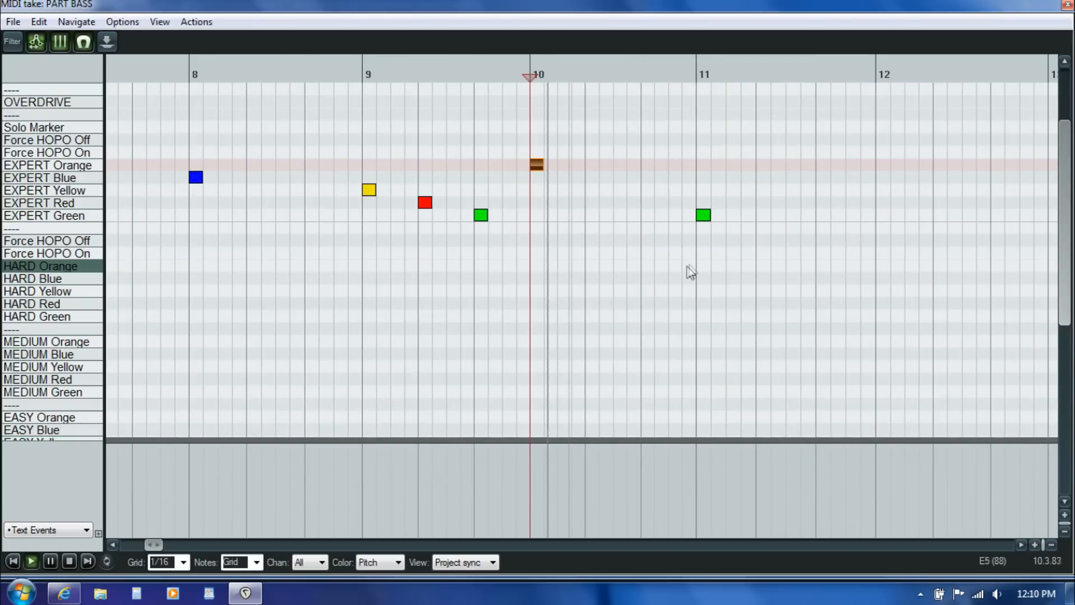
key("ctrl+space")
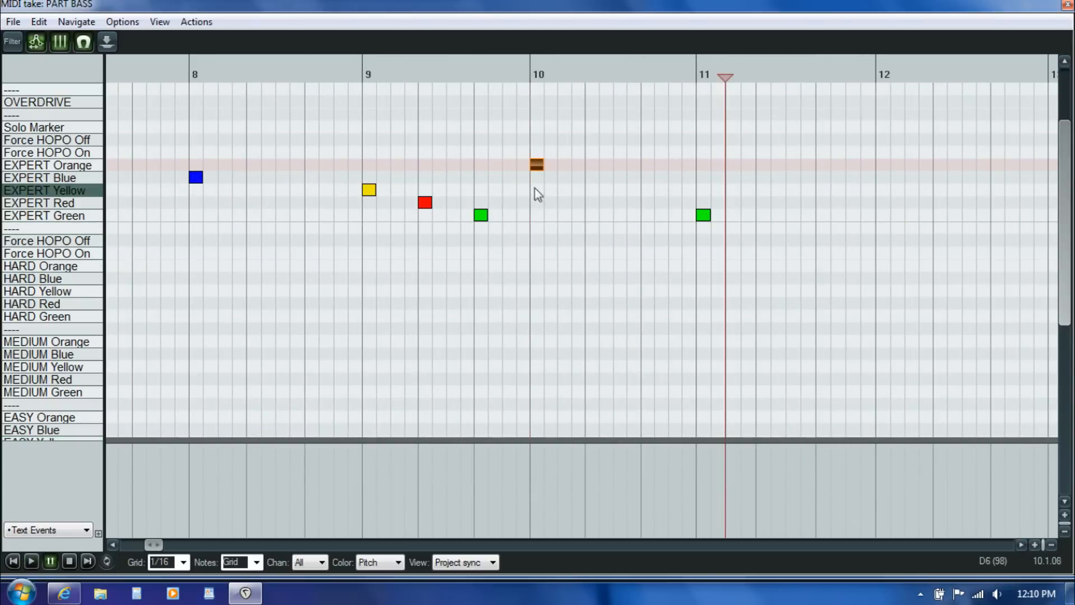
left_click(531, 186)
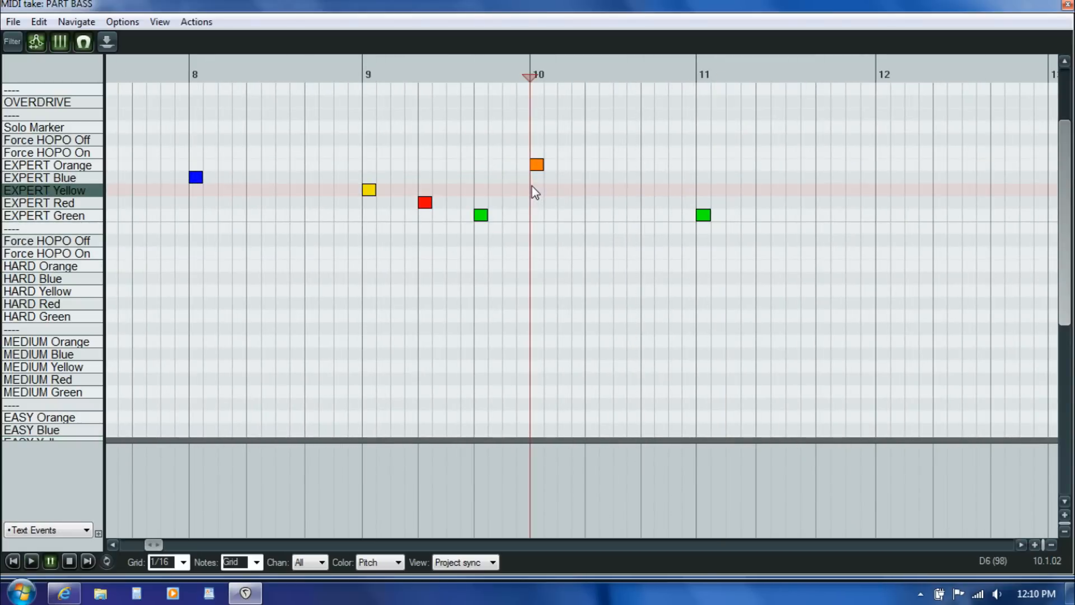
key("space")
key("ctrl+space")
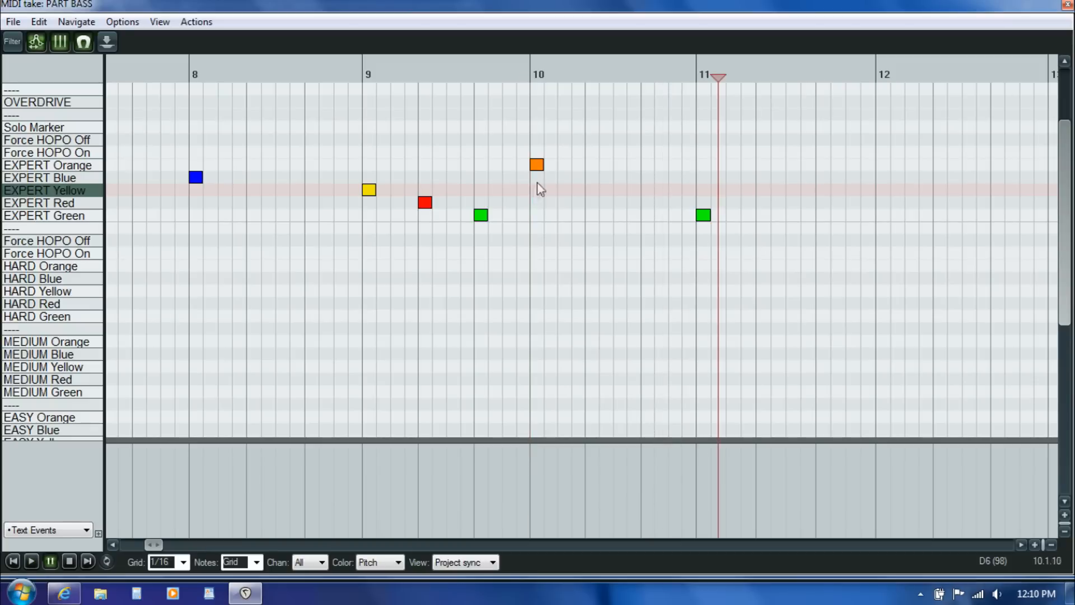
left_click(591, 178)
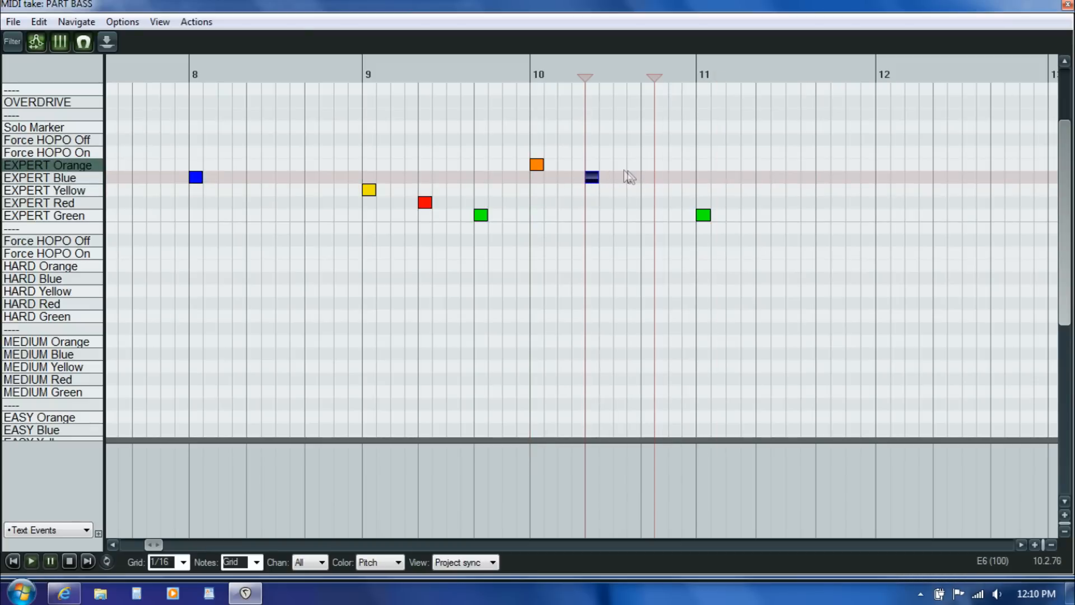
Step: Insert 1/16 EXPERT notes in measure 10, Orange halfway through beat 2 and Blue on beat 3, and play the measure back
left_click(619, 164)
left_click(643, 178)
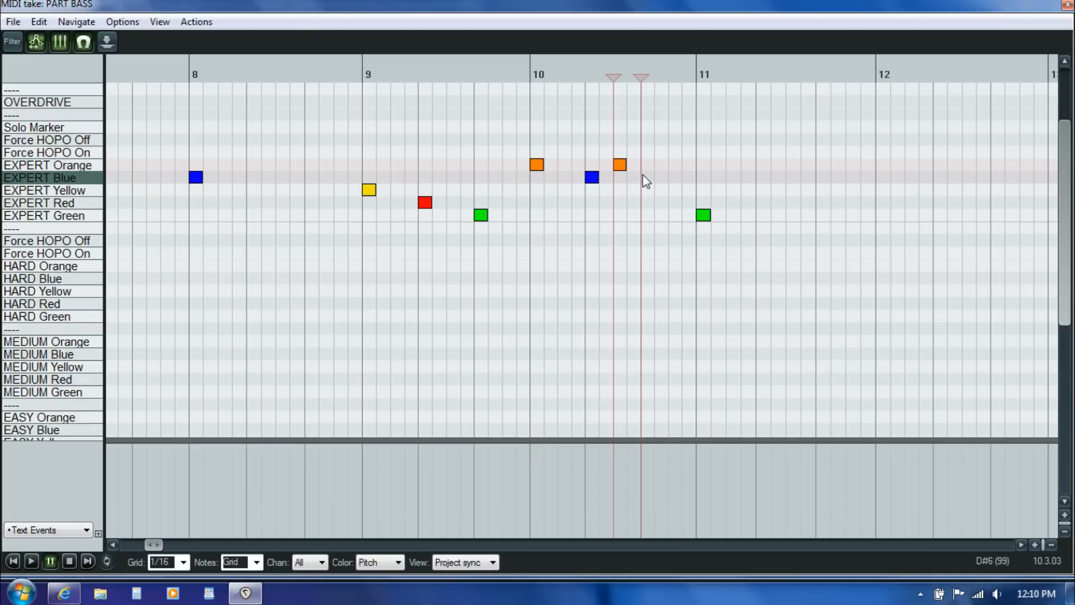
left_click(588, 189)
key("space")
left_click(531, 199)
key("space")
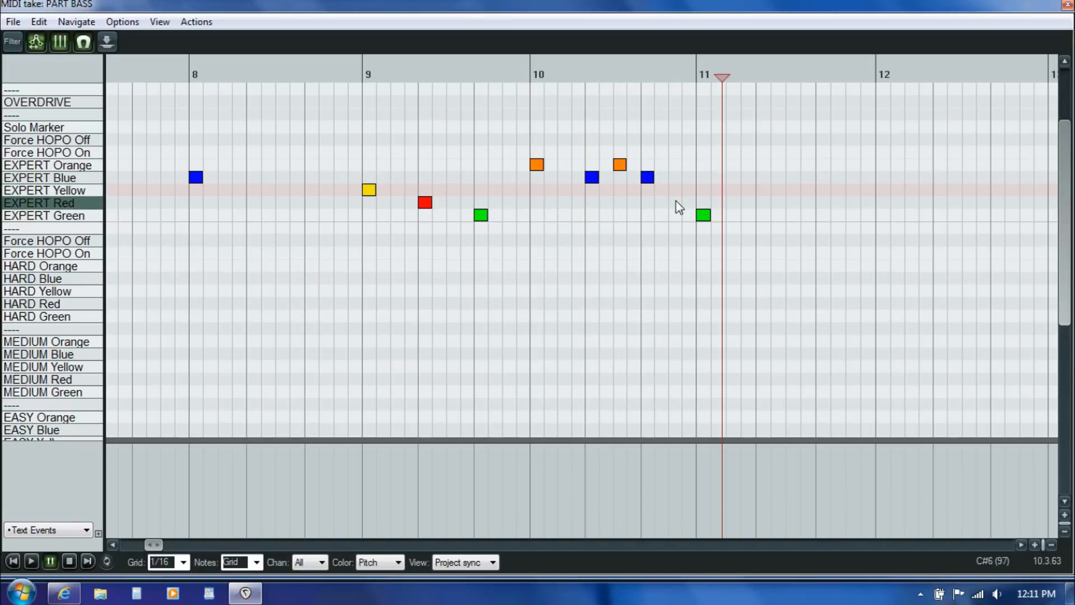
Step: Insert a 1/16 EXPERT Red note halfway through beat 3 of measure 10 and play it into measure 11
left_click(676, 201)
left_click(675, 218)
key("space")
Step: Compare by ear the bass pitches at the Red notes in measures 9 and 10
left_click(421, 225)
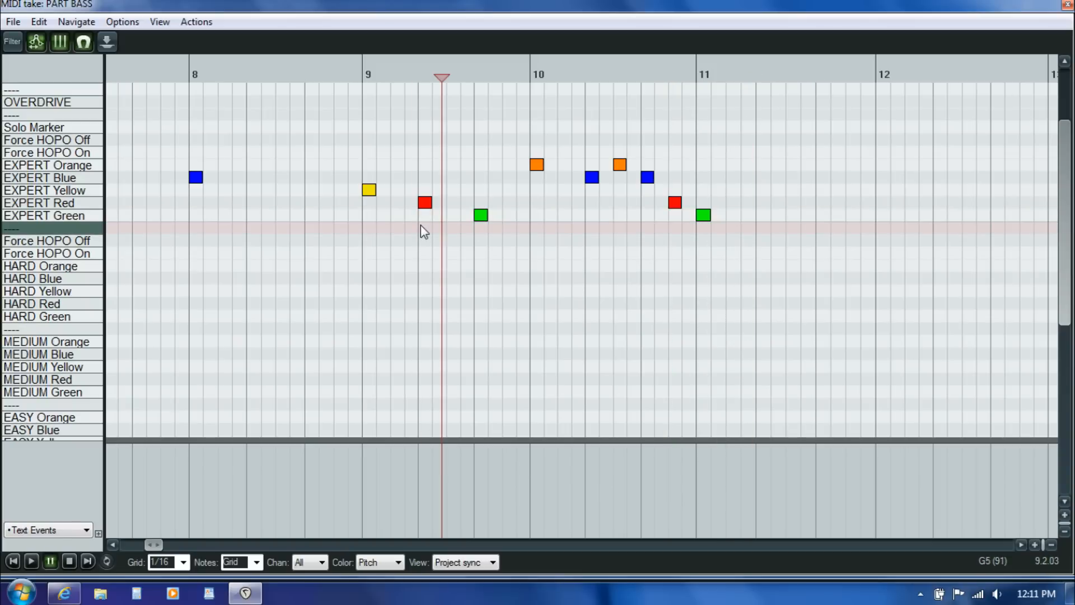
left_click(668, 227)
key("space")
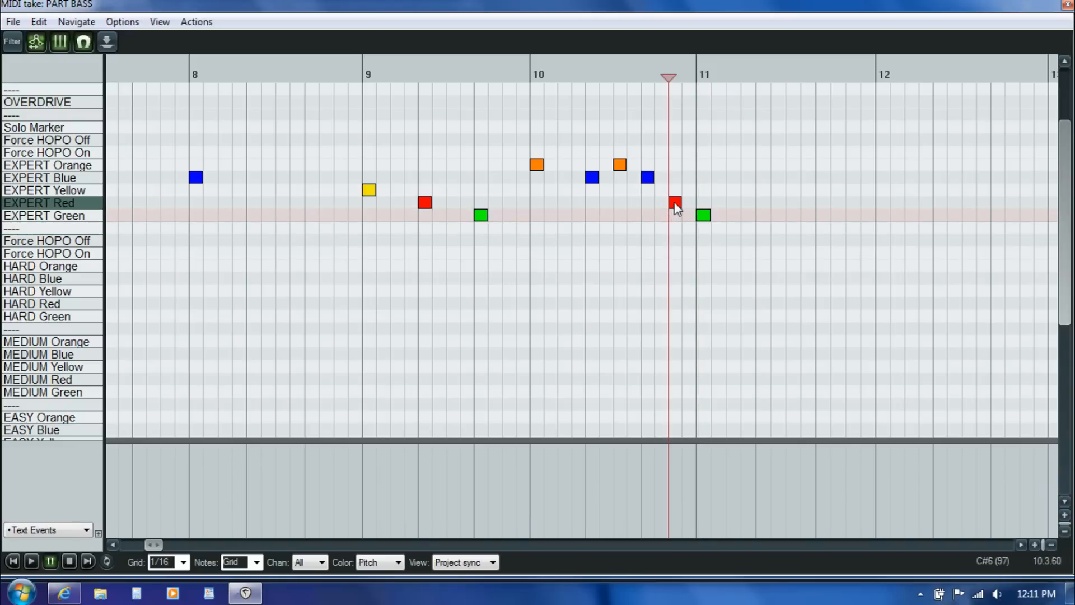
key("space")
key("space")
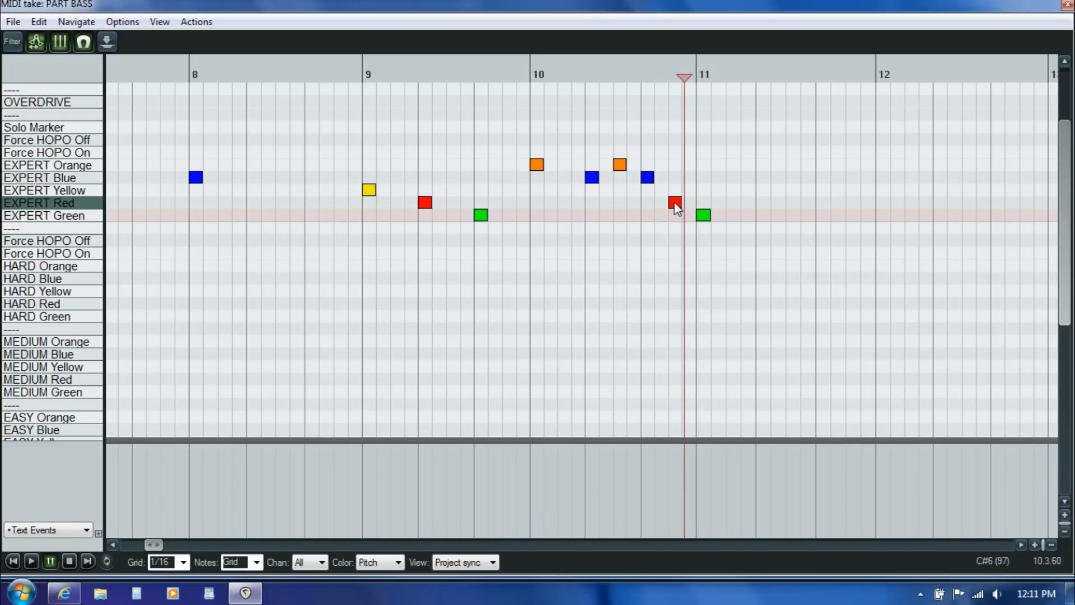
left_click(422, 226)
key("space")
key("space")
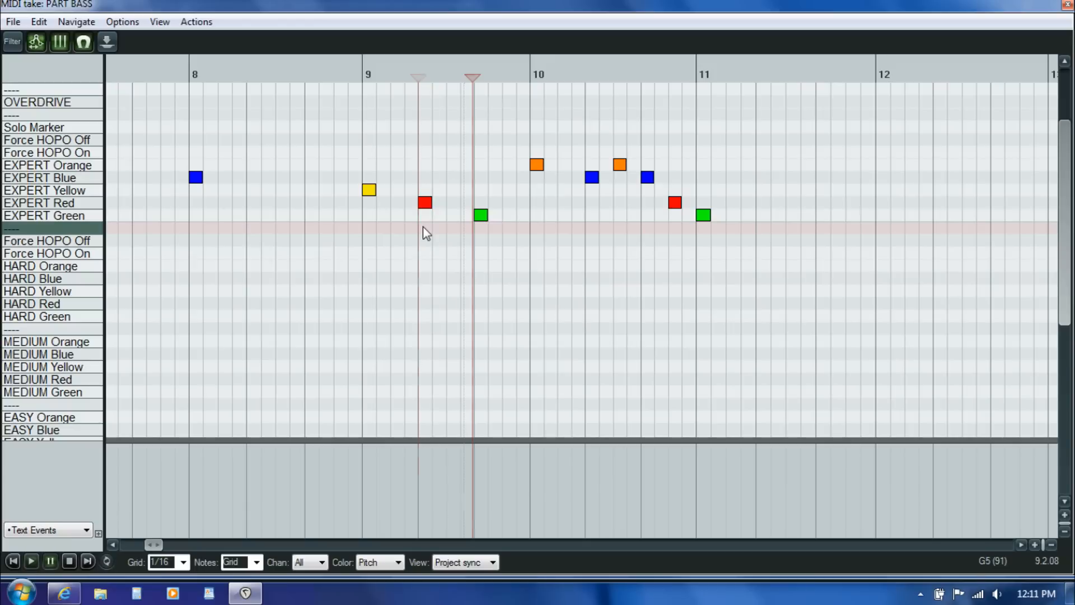
Step: Listen to the bass from the start of measure 9 and again from the last Red note of measure 10
left_click(363, 205)
key("space")
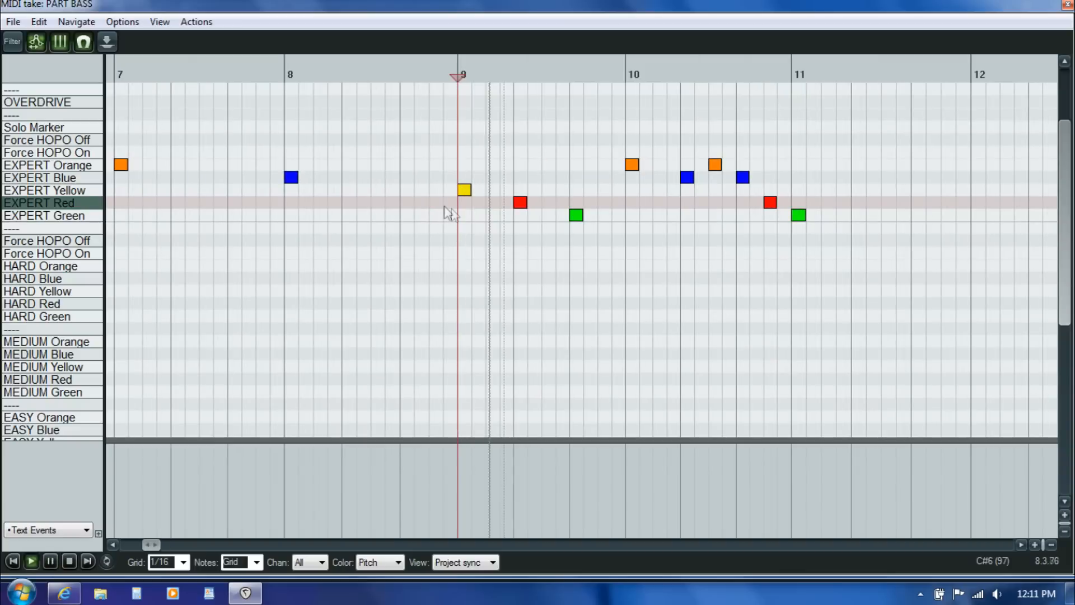
key("space")
left_click(764, 220)
key("space")
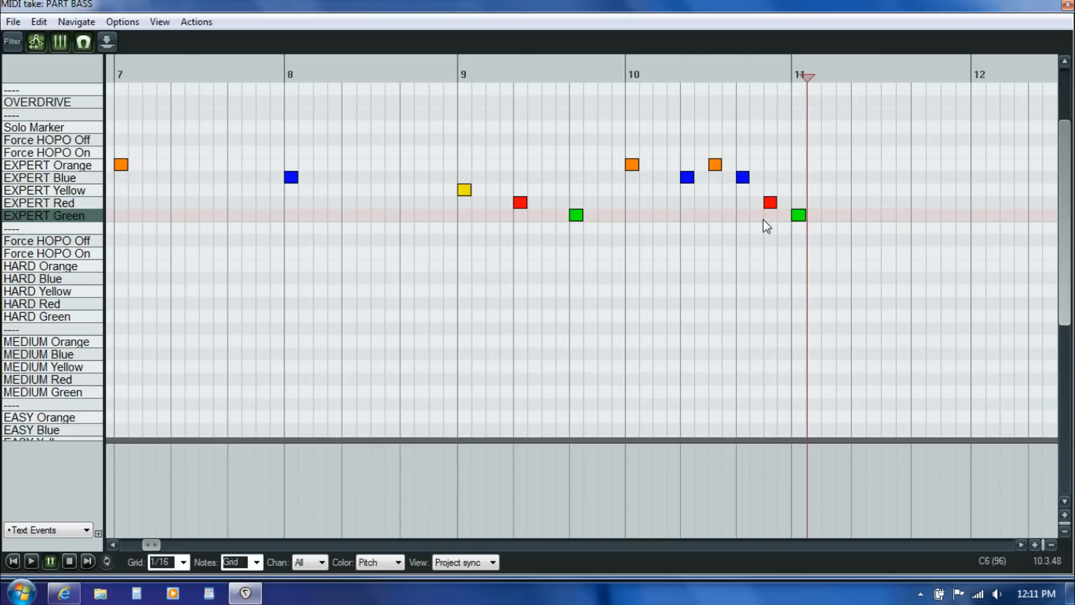
left_click(762, 213)
key("space")
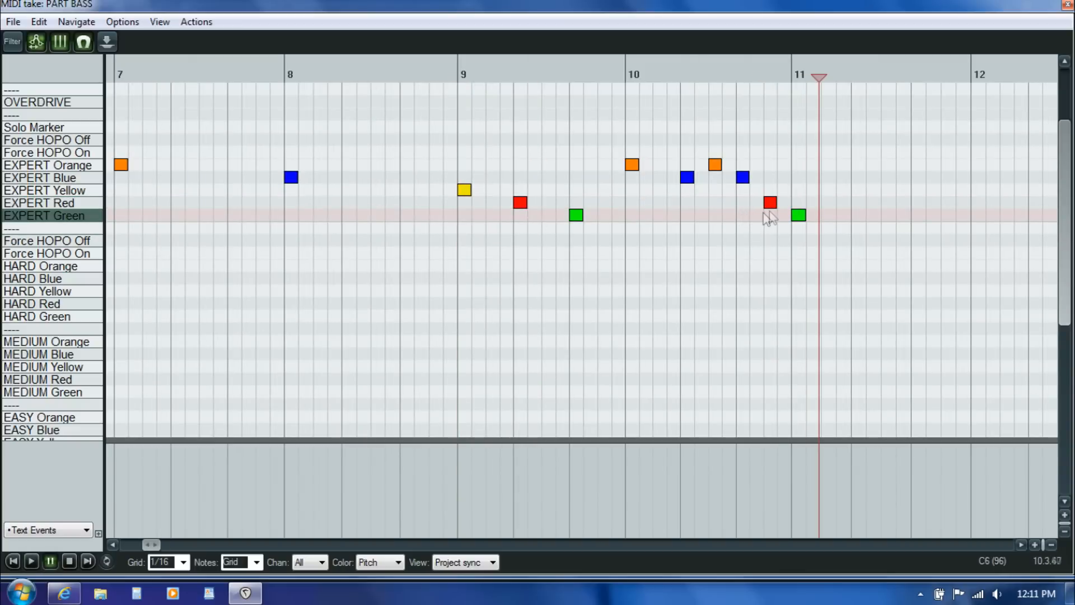
Step: Extend the EXPERT Orange note in measure 7 and the Blue note in measure 8 to end 1/16 before the following measure
left_click(770, 204)
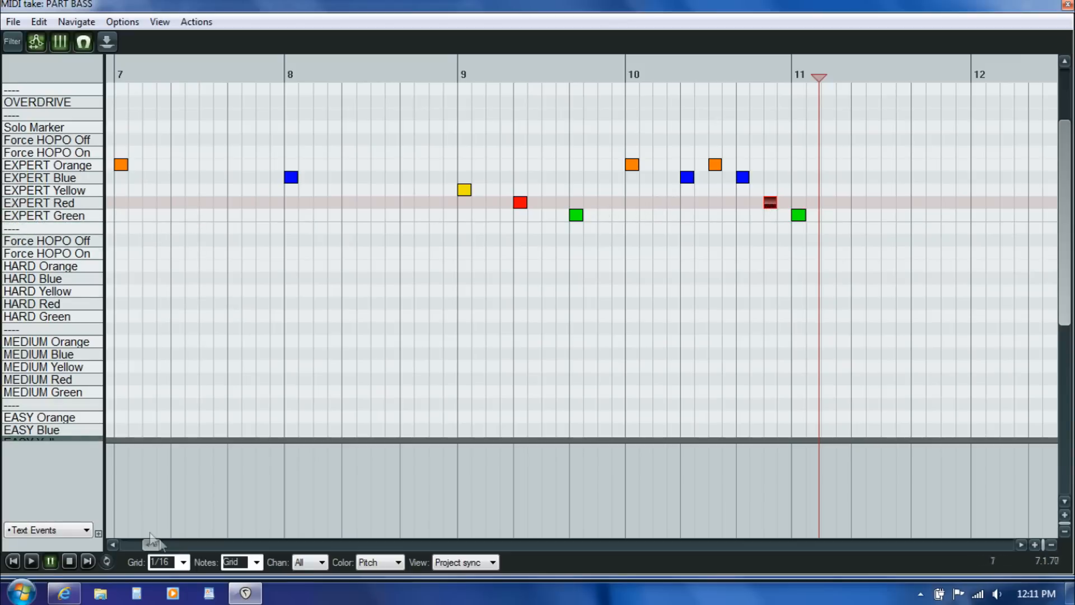
left_click_drag(150, 542, 146, 542)
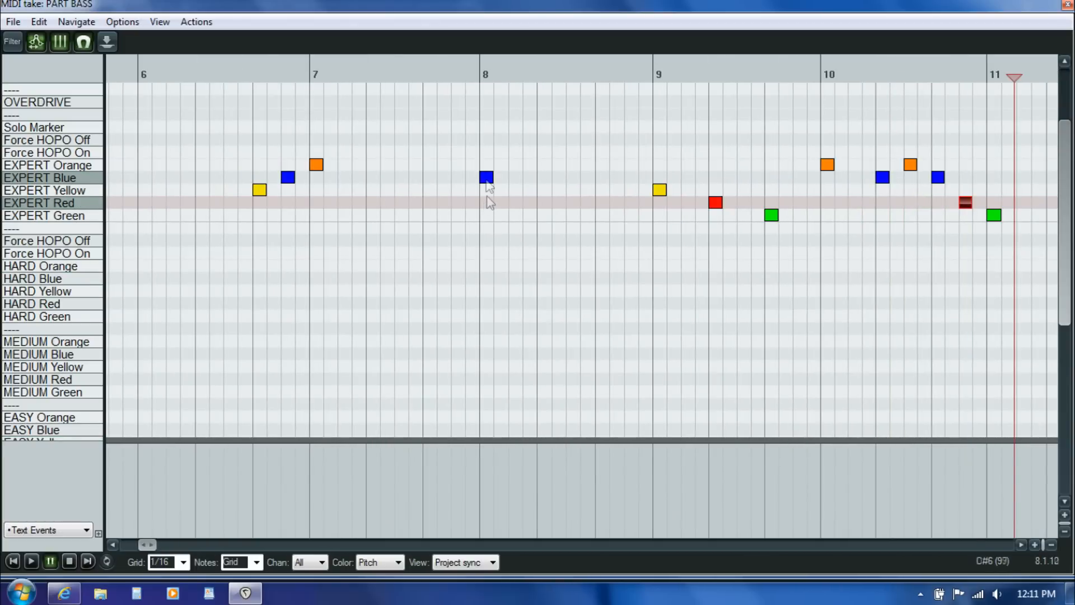
left_click(486, 177)
left_click_drag(322, 162, 465, 165)
left_click(432, 191)
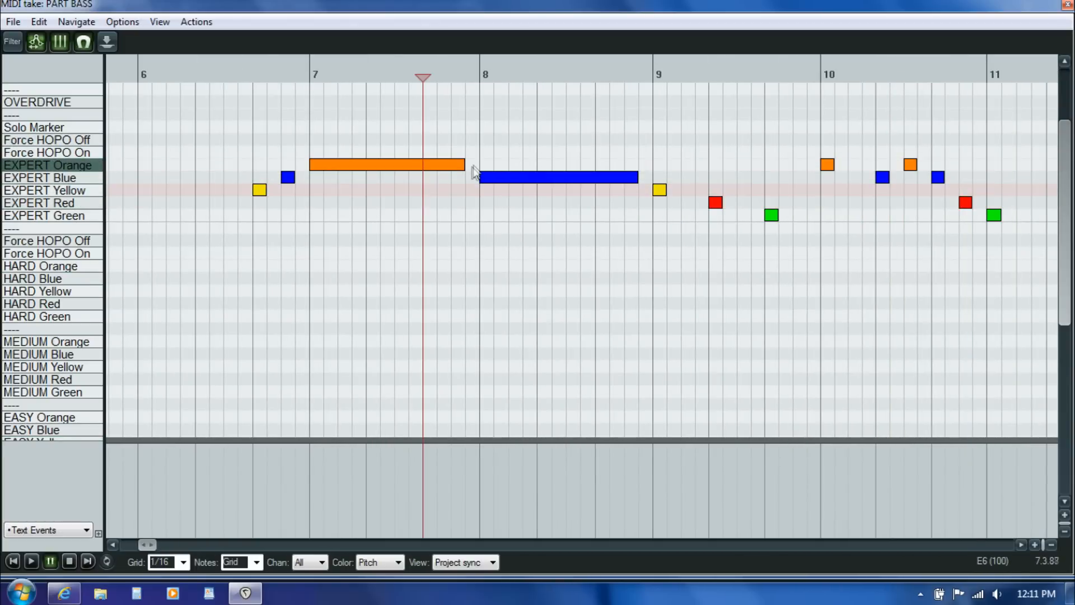
Step: Examine the 1/16 gap between the Orange and Blue sustains and the short lead-in notes before measure 7
left_click(469, 169)
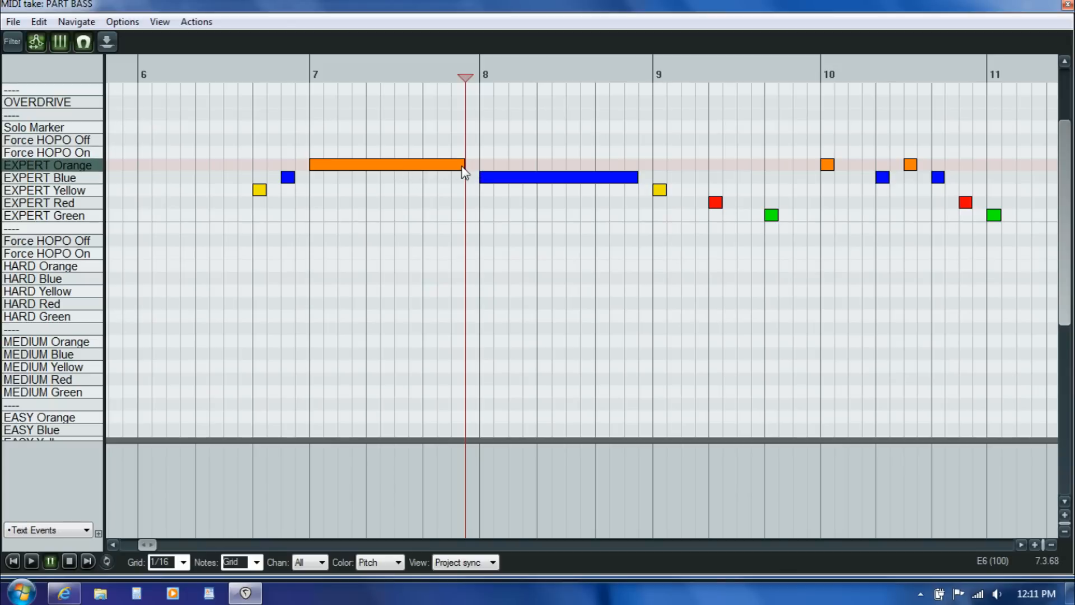
left_click(464, 161)
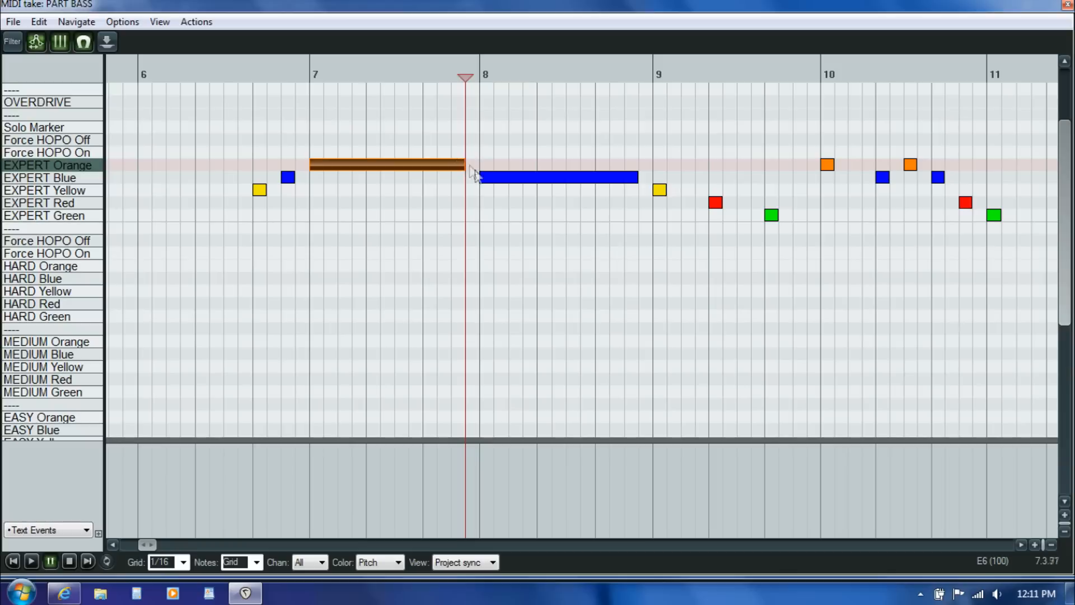
left_click(487, 178)
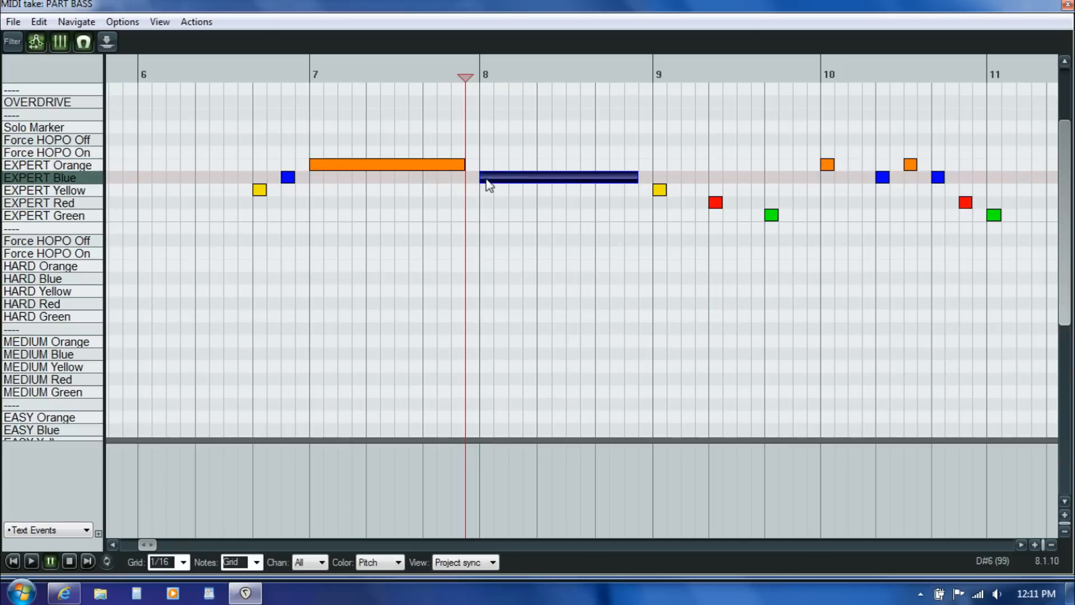
left_click(716, 238)
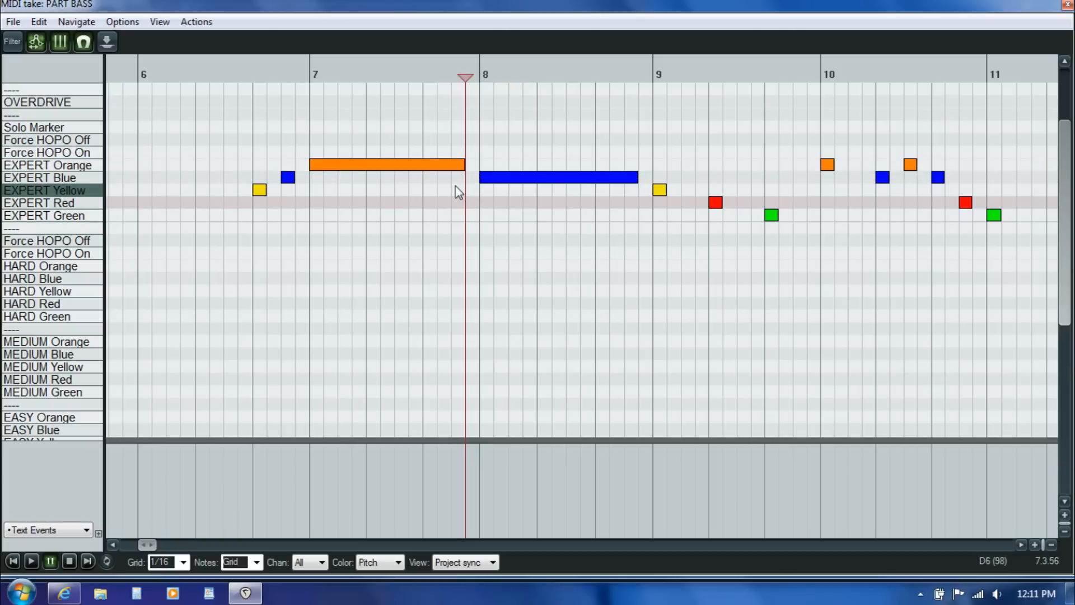
scroll(245, 130, "left", 3)
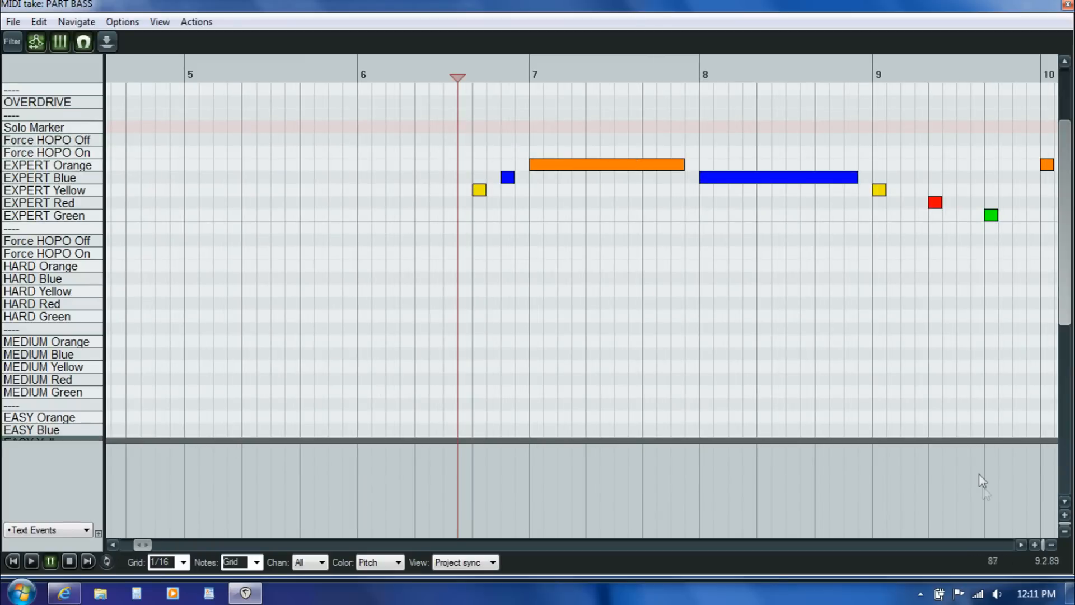
left_click(686, 178)
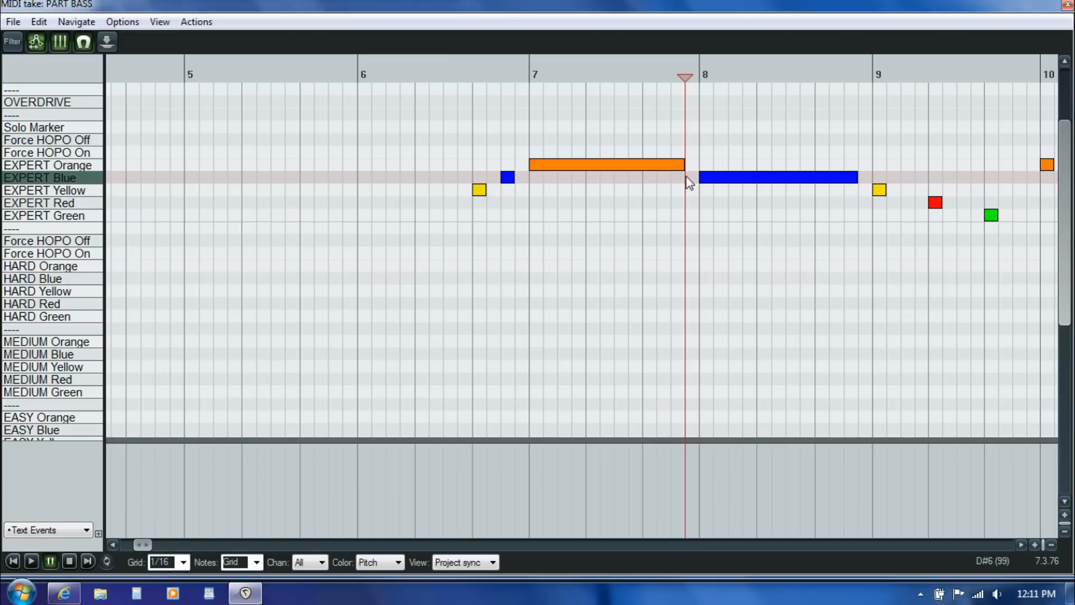
left_click(460, 144)
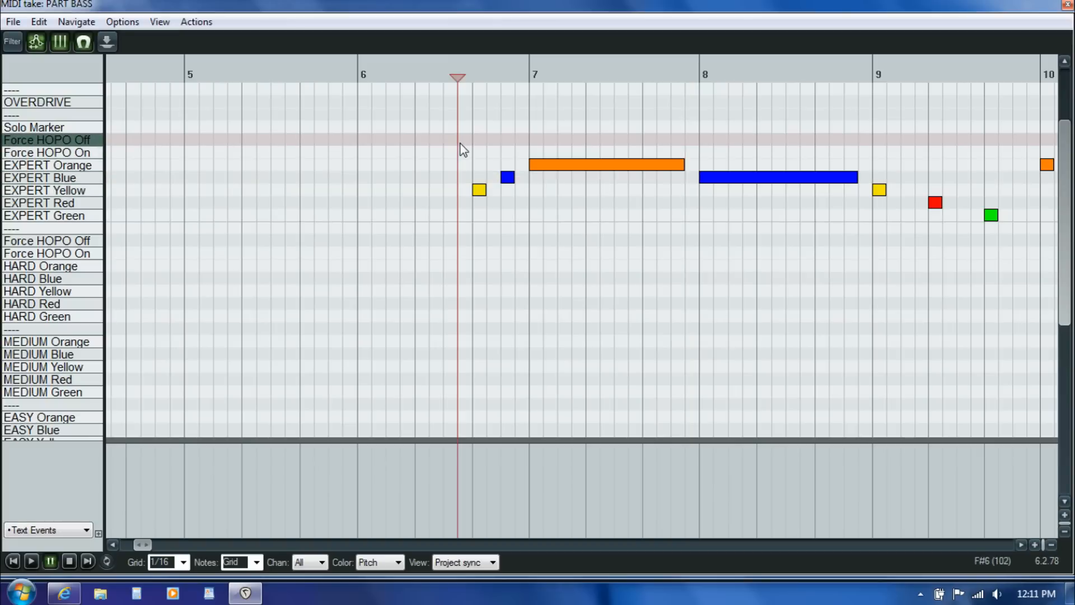
left_click(472, 143)
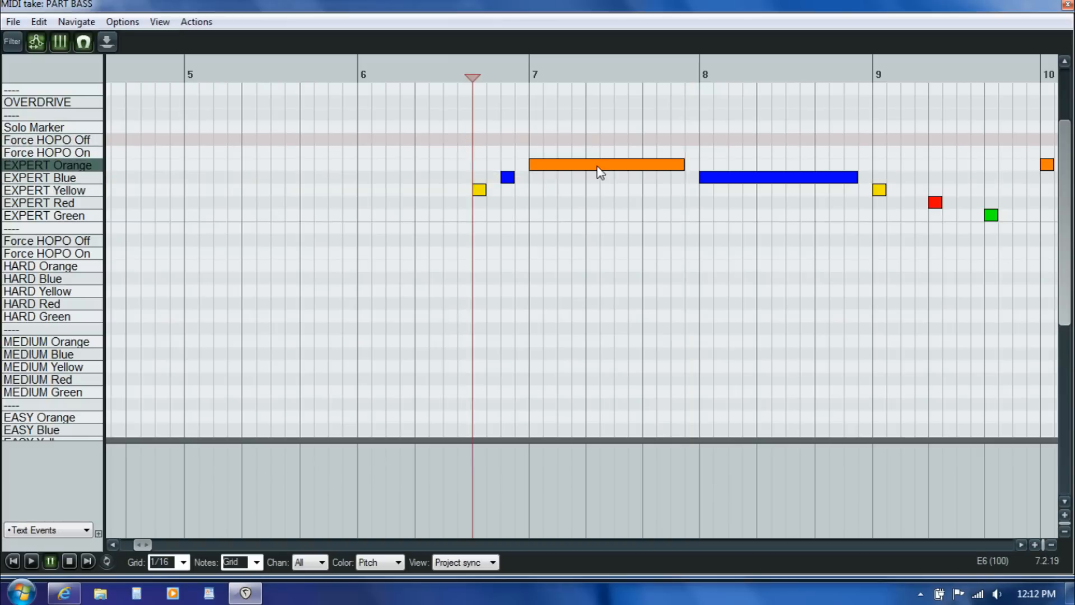
Step: Play measure 9 and extend its Yellow, Red and Green notes and the first Orange note of measure 10 to 3/16 each
key("space")
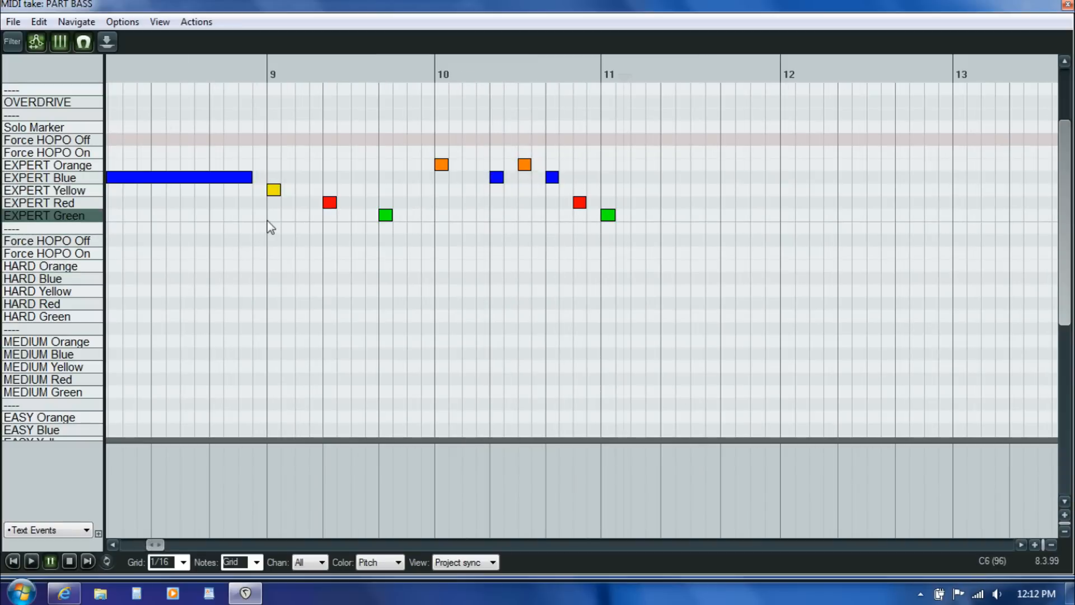
left_click(268, 228)
key("ctrl+space")
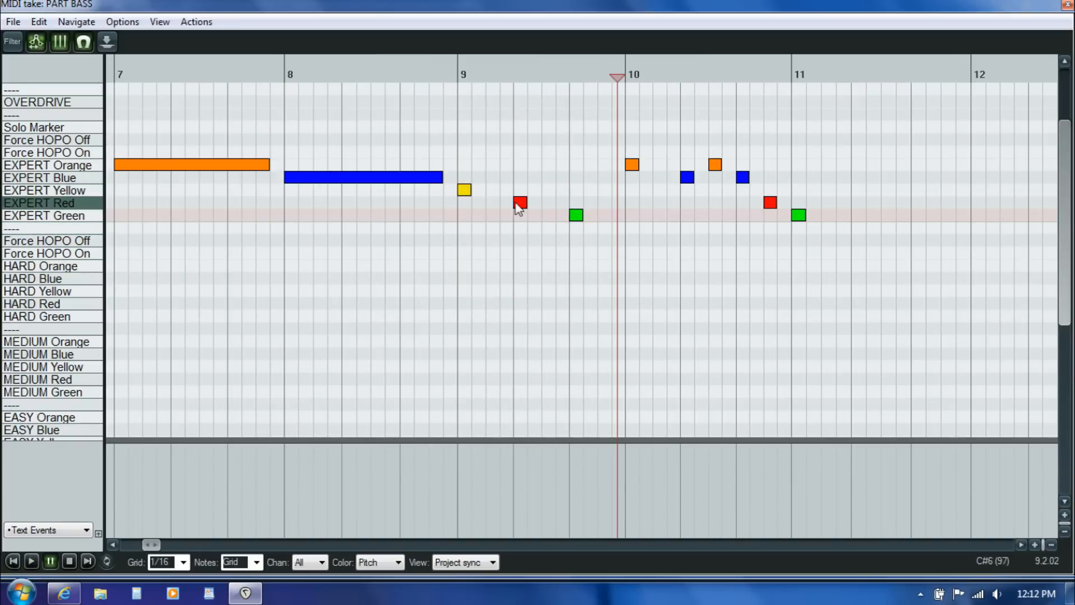
left_click(470, 191)
left_click(520, 202)
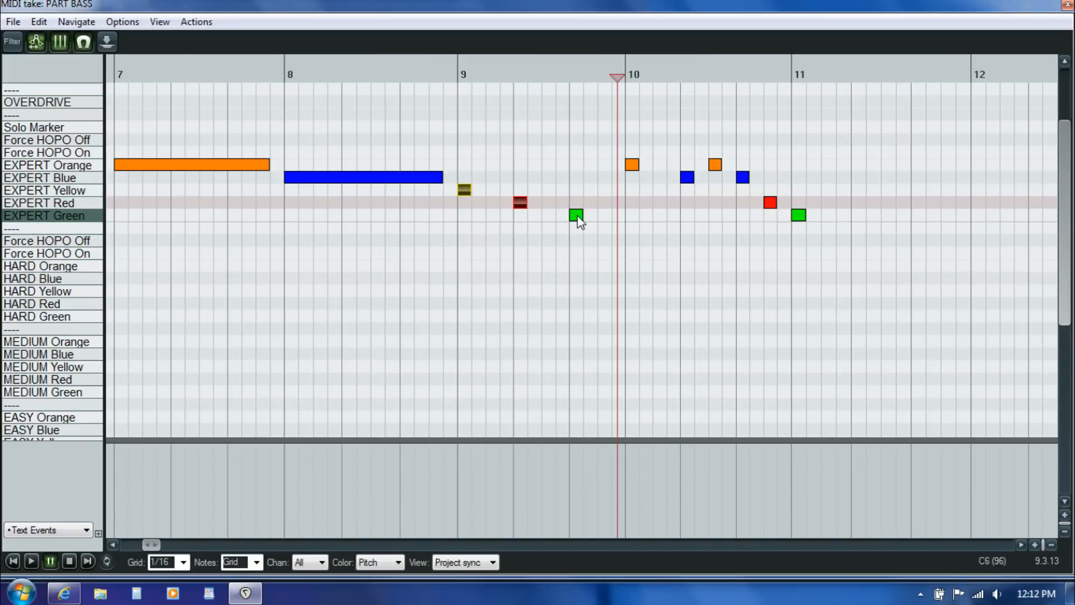
left_click(577, 217)
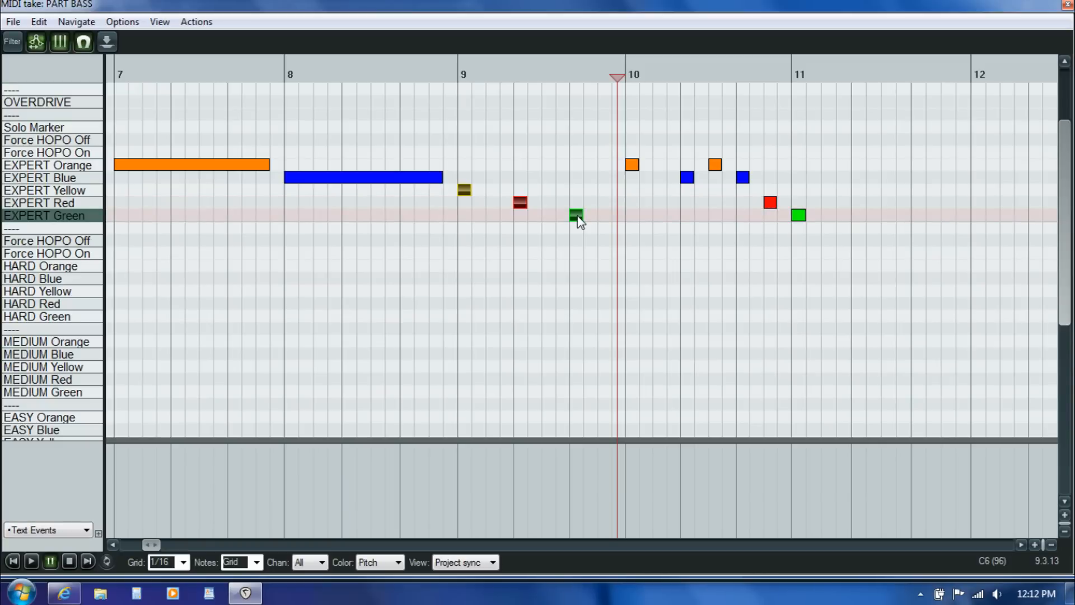
left_click(634, 165)
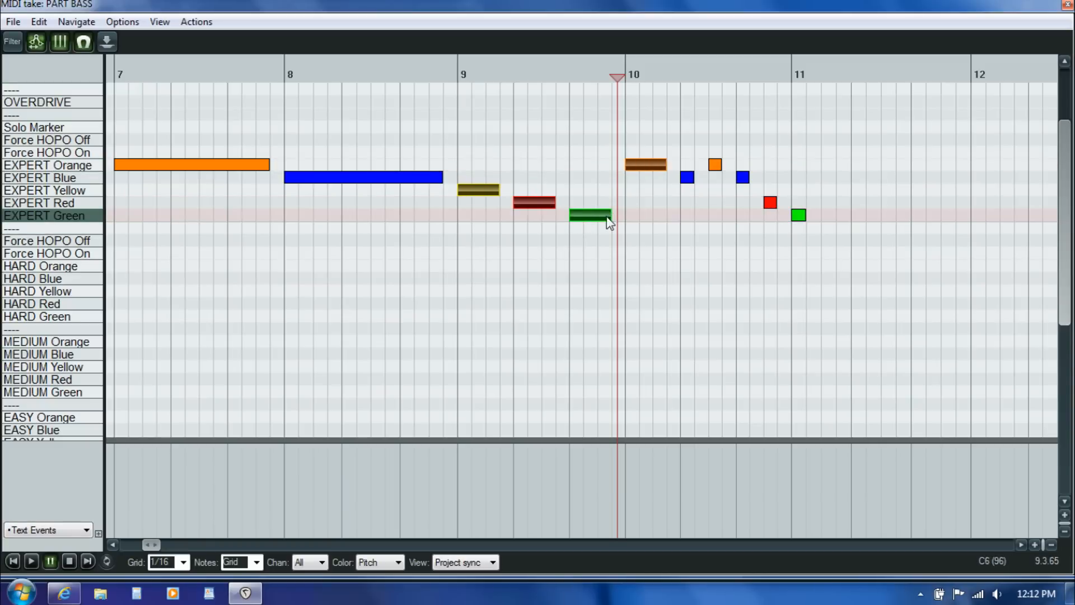
Step: Play back the sustained notes from measure 9, from beat 3 of measure 9, and from late in measure 7
left_click(458, 240)
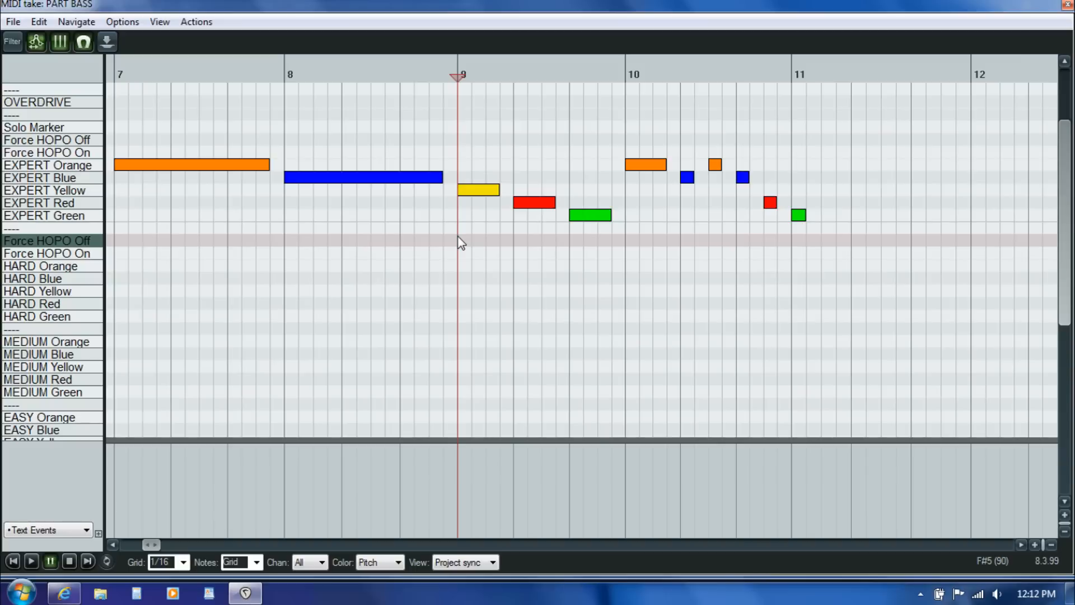
key("space")
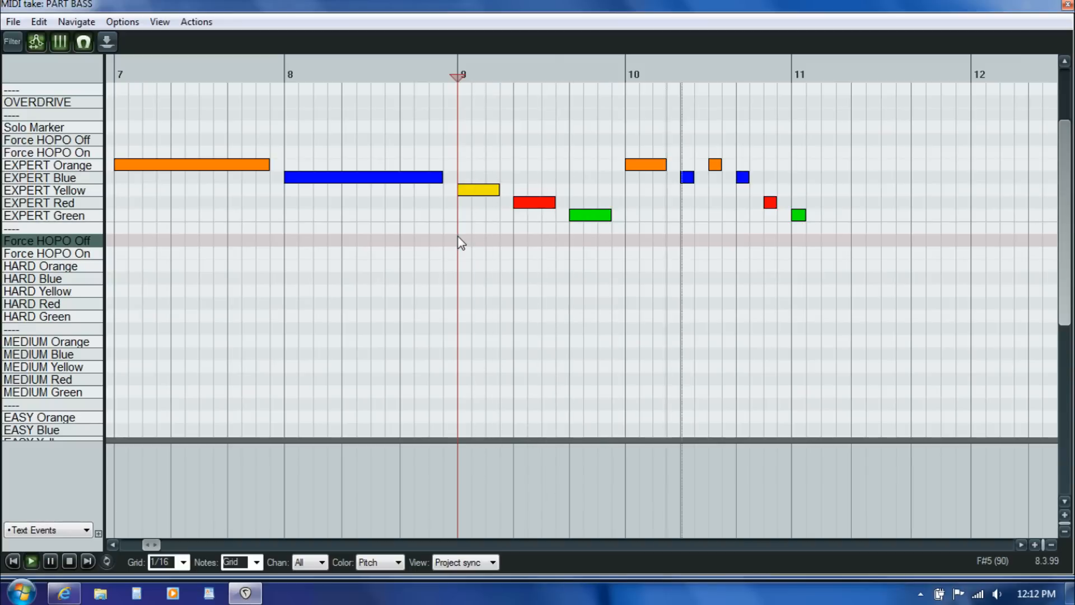
key("ctrl+space")
left_click(567, 239)
key("space")
key("ctrl+space")
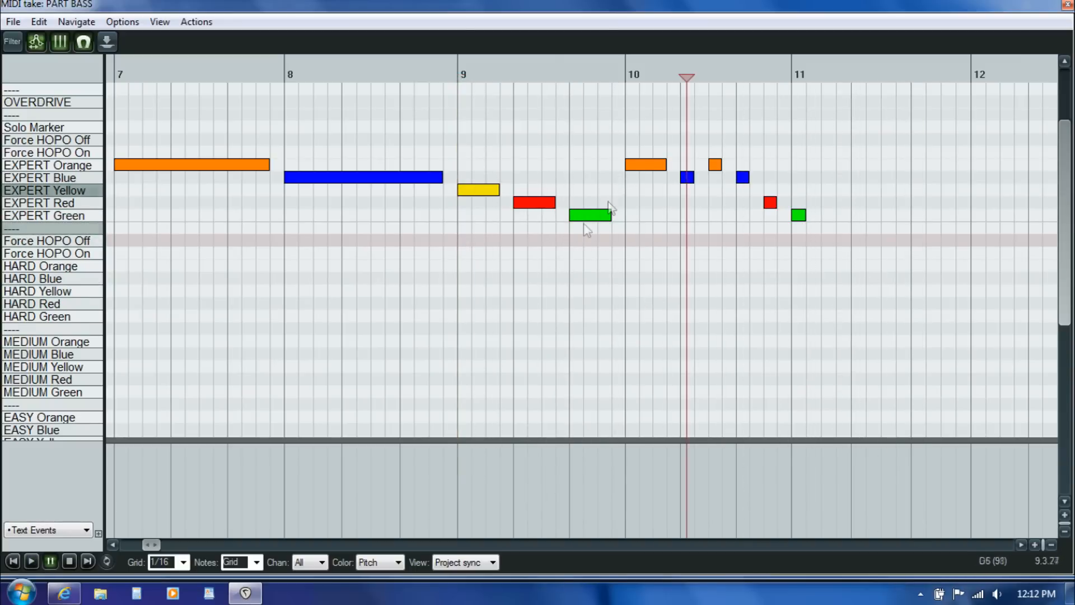
left_click(641, 165)
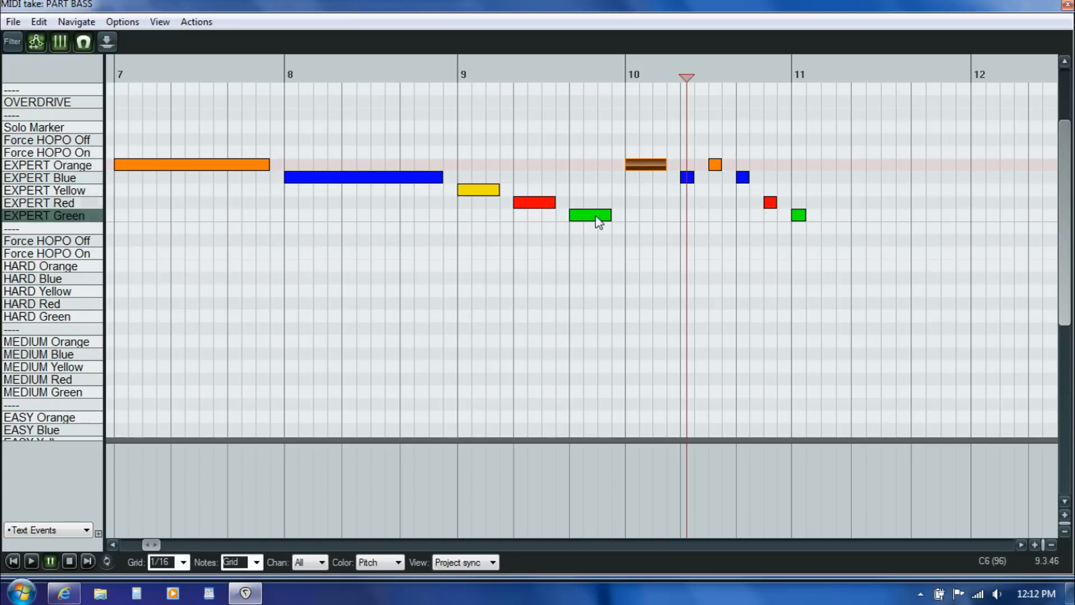
left_click(574, 245)
key("space")
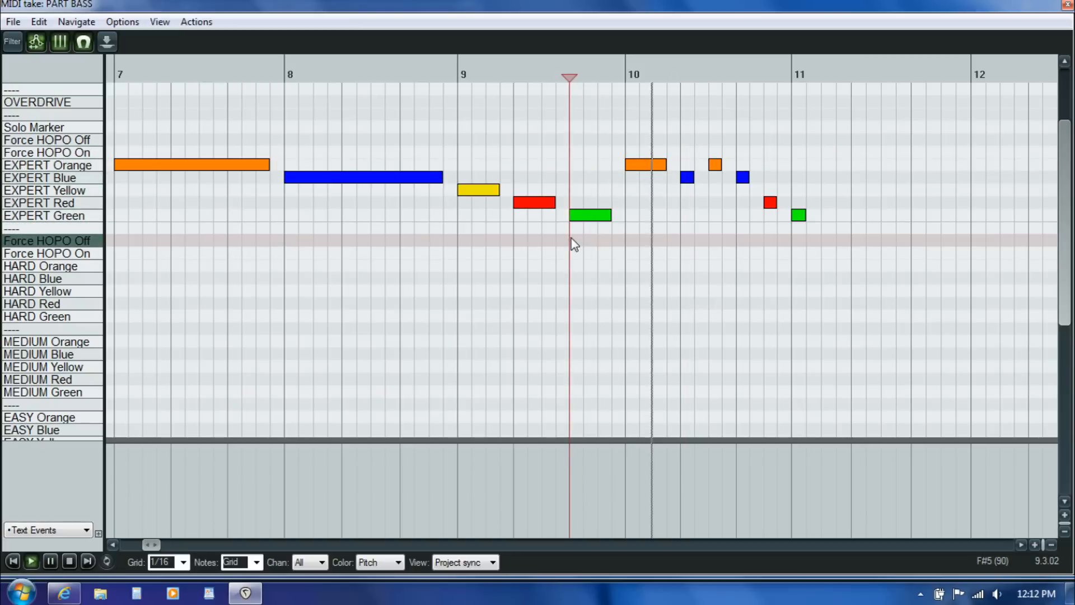
left_click(256, 220)
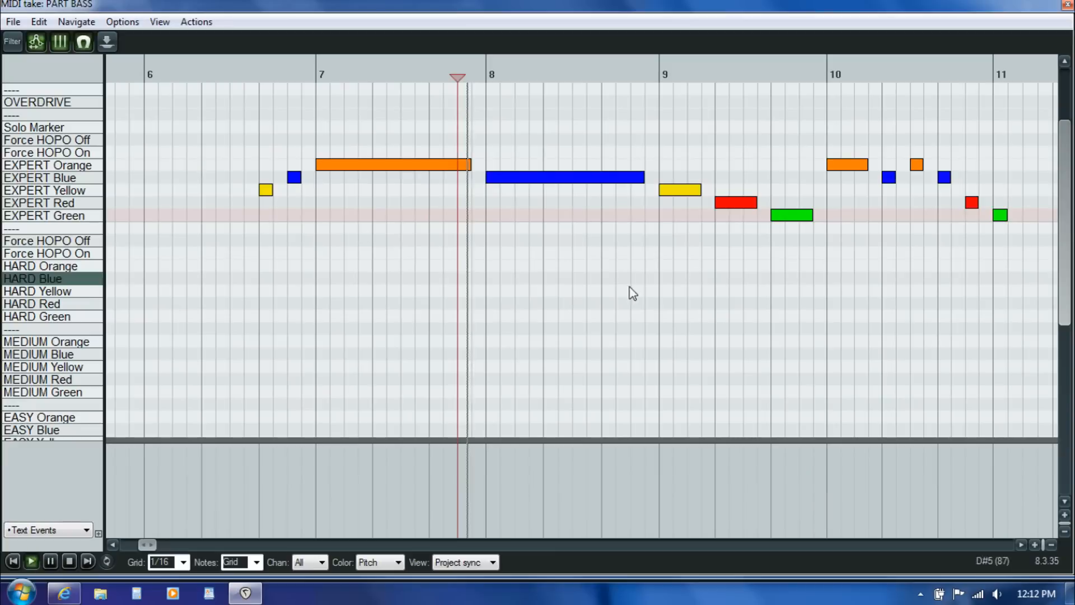
key("ctrl+space")
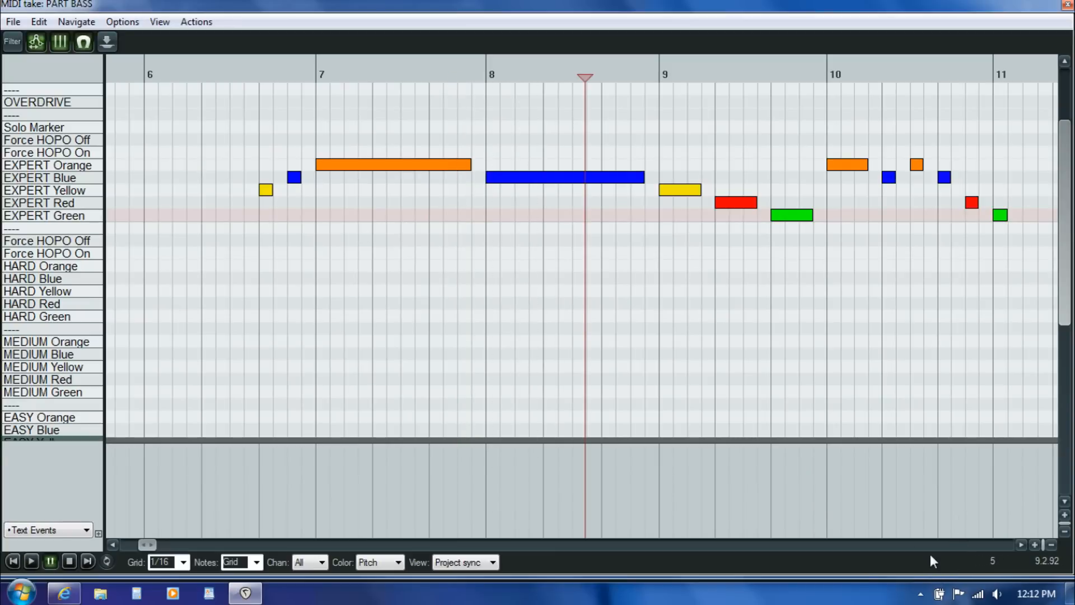
Step: Play back from measure 10 and extend the EXPERT Green note in measure 11 to end 1/16 before measure 12
left_click(1021, 544)
left_click(1021, 543)
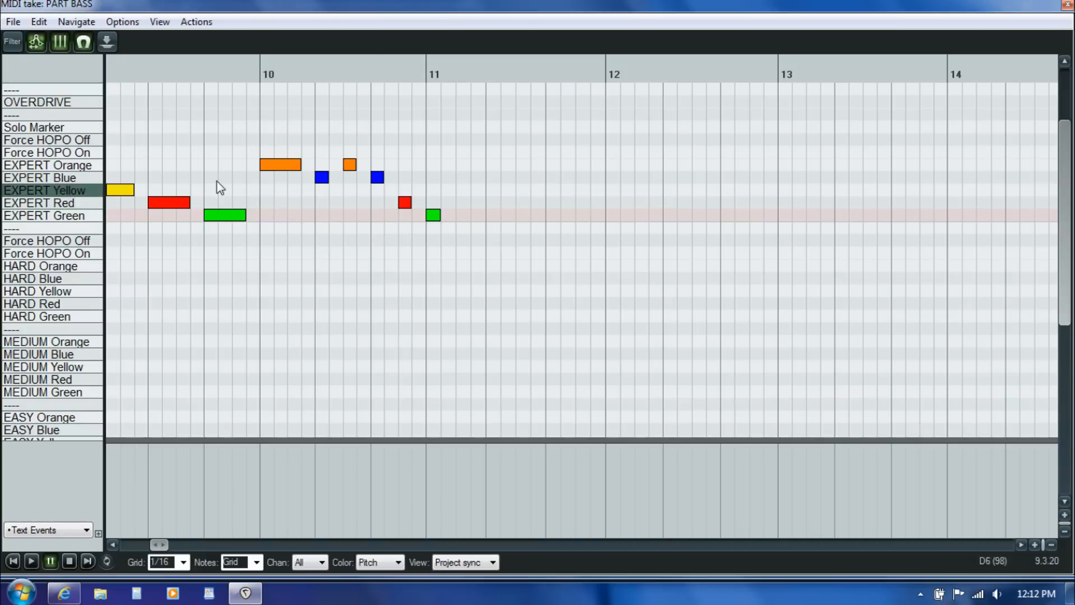
left_click(269, 168)
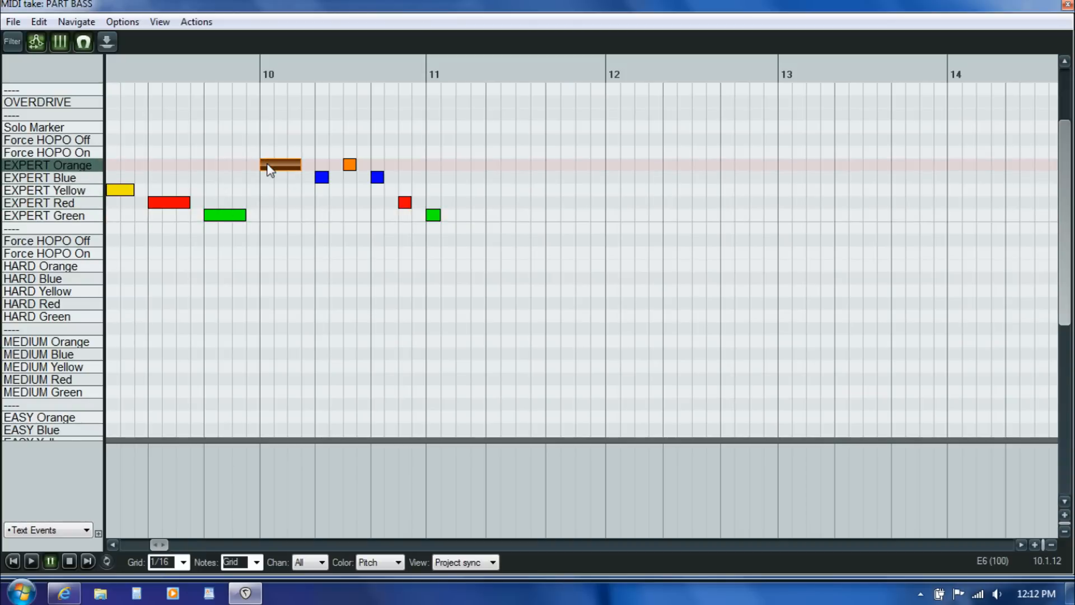
key("space")
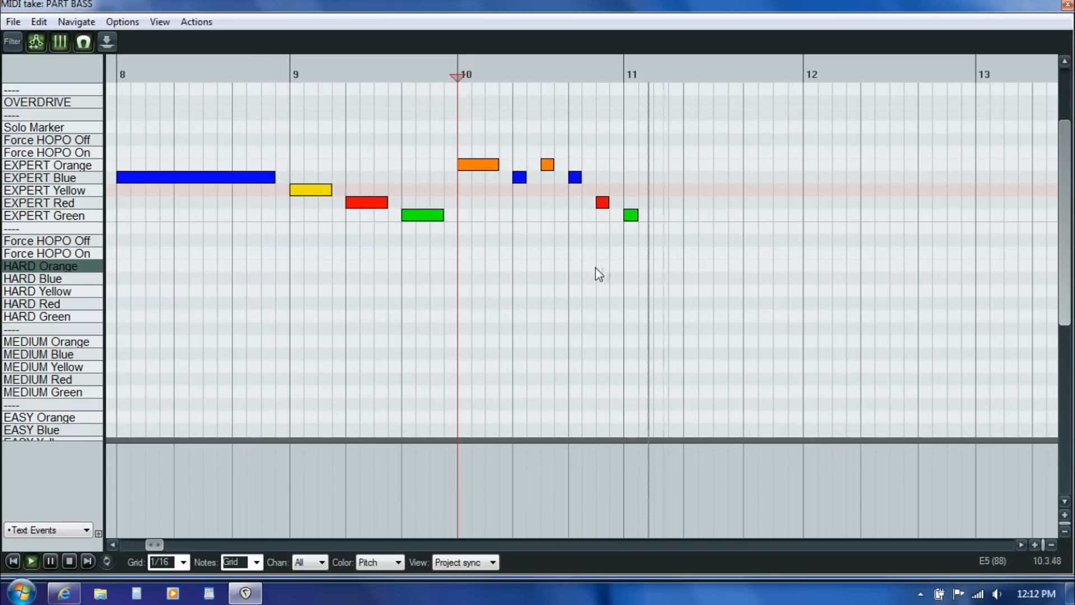
key("ctrl+space")
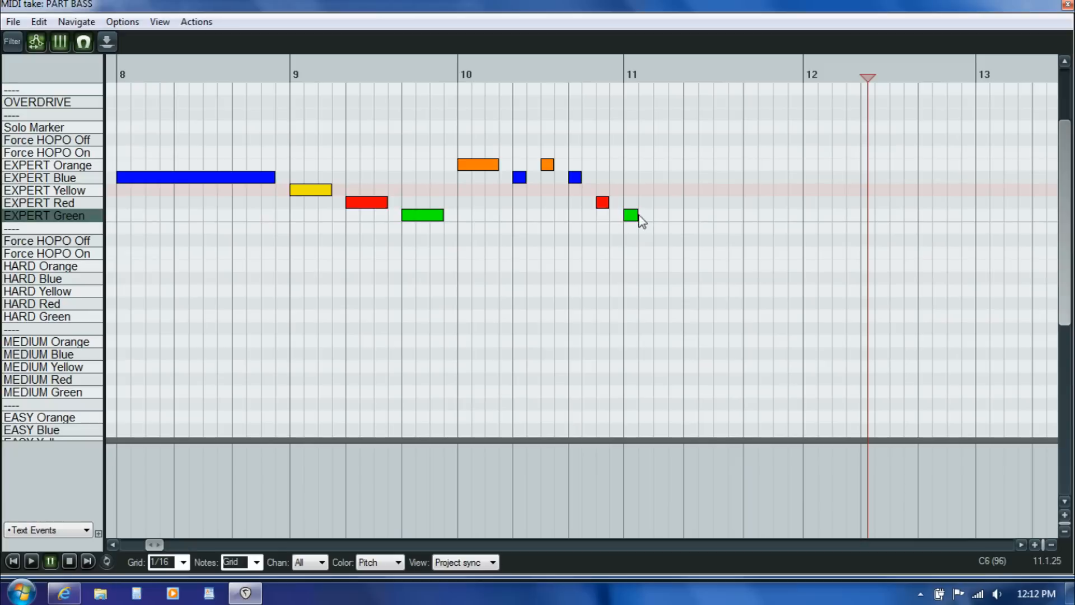
left_click_drag(636, 215, 786, 216)
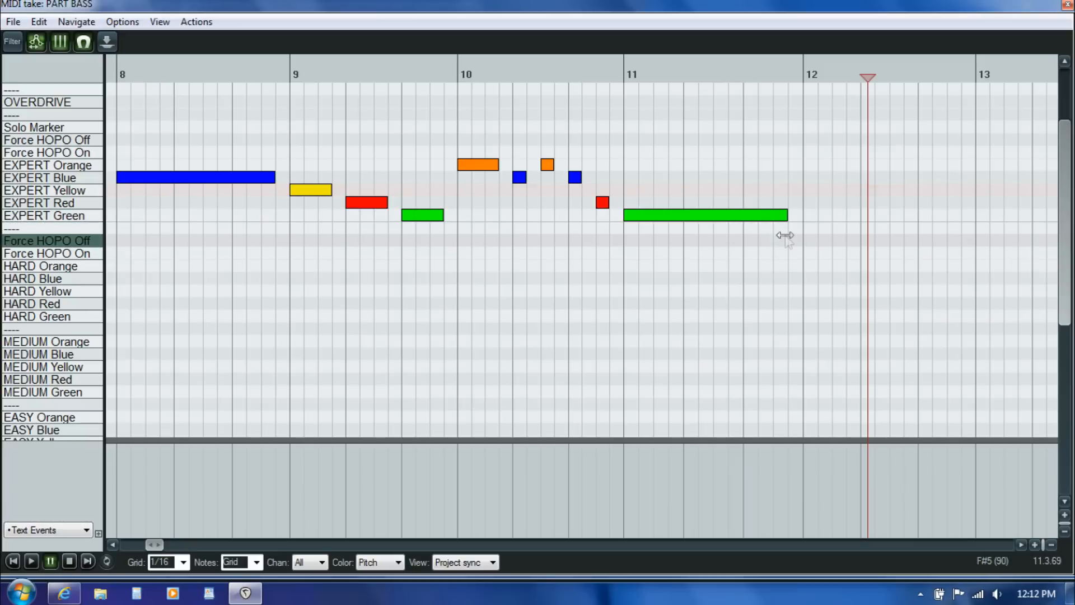
Step: Return the edit cursor to measure 5, close the MIDI editor and turn off solo on the PART BASS track
left_click(486, 284)
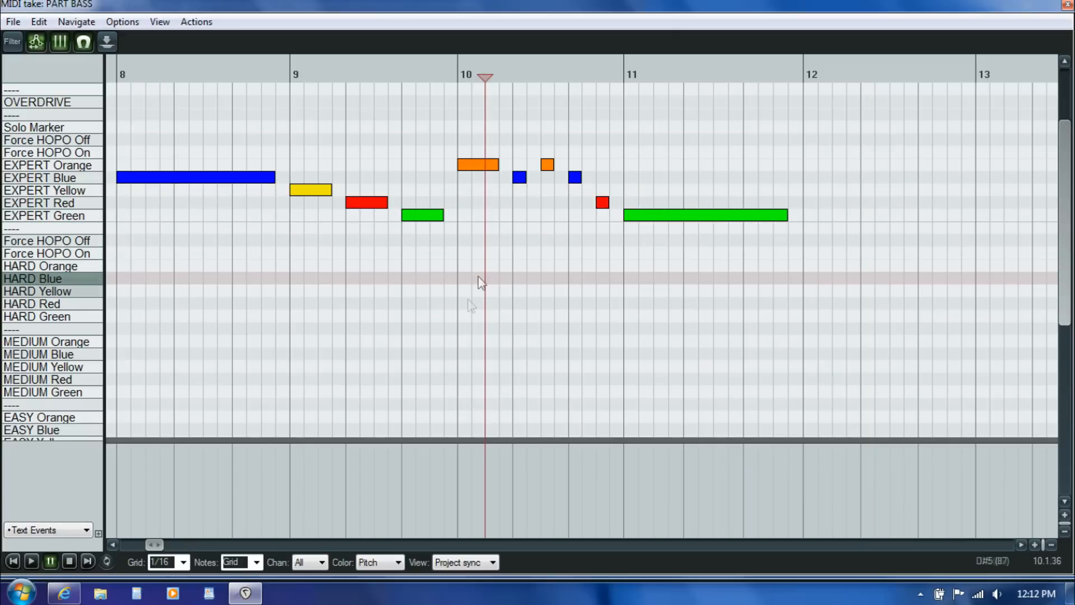
scroll(159, 542, "left", 5)
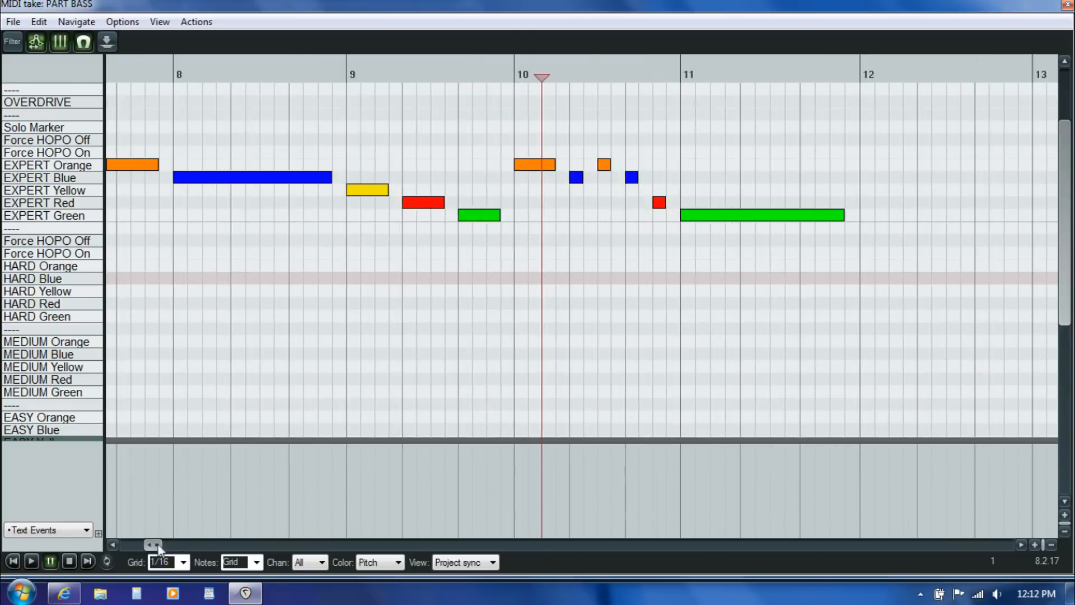
scroll(128, 540, "right", 5)
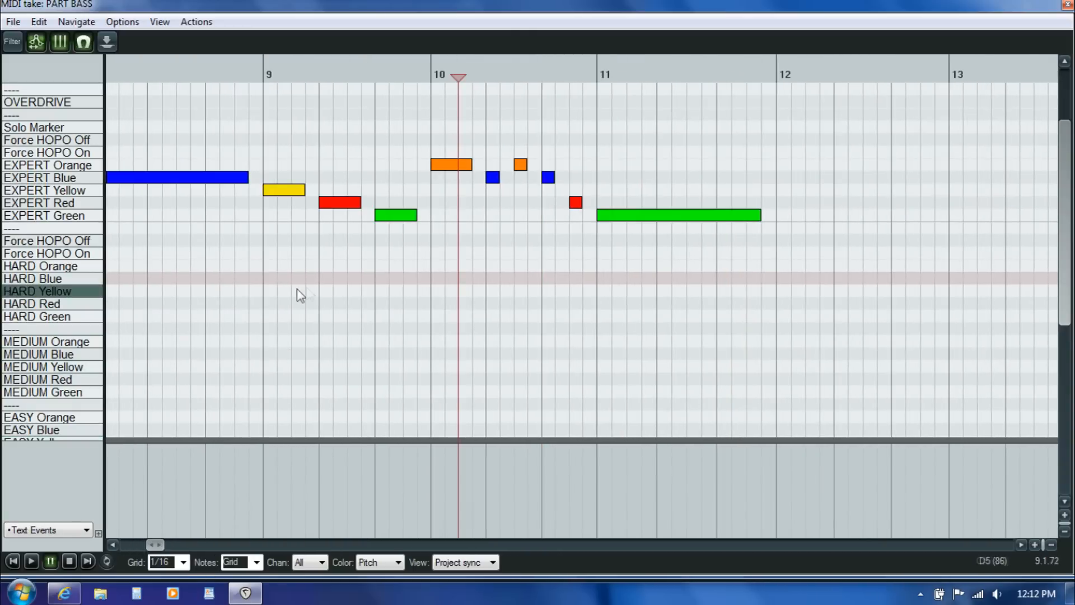
left_click(133, 544)
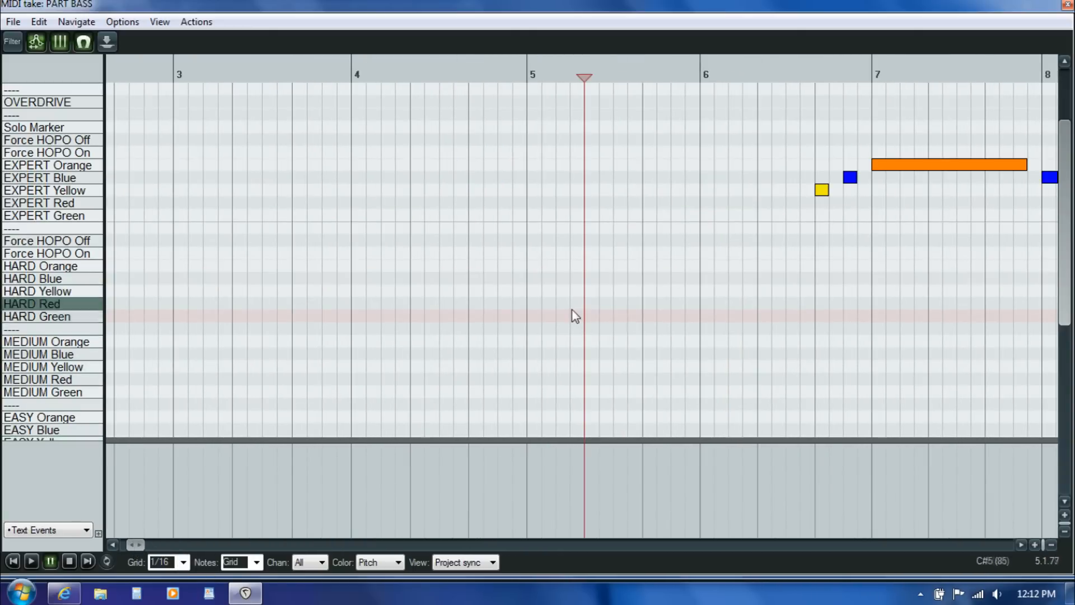
left_click(1066, 5)
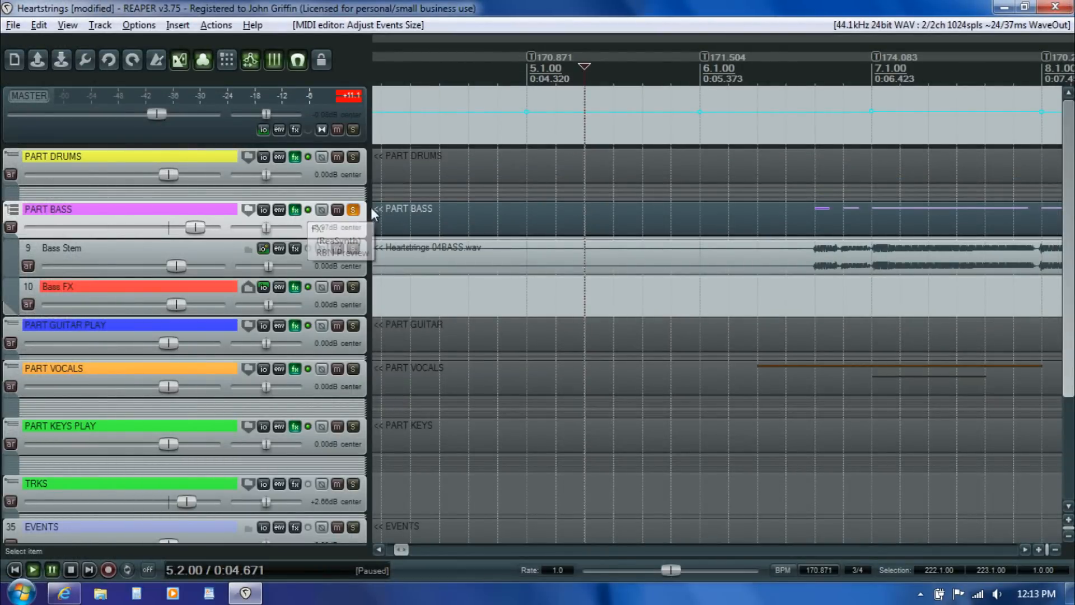
left_click(353, 210)
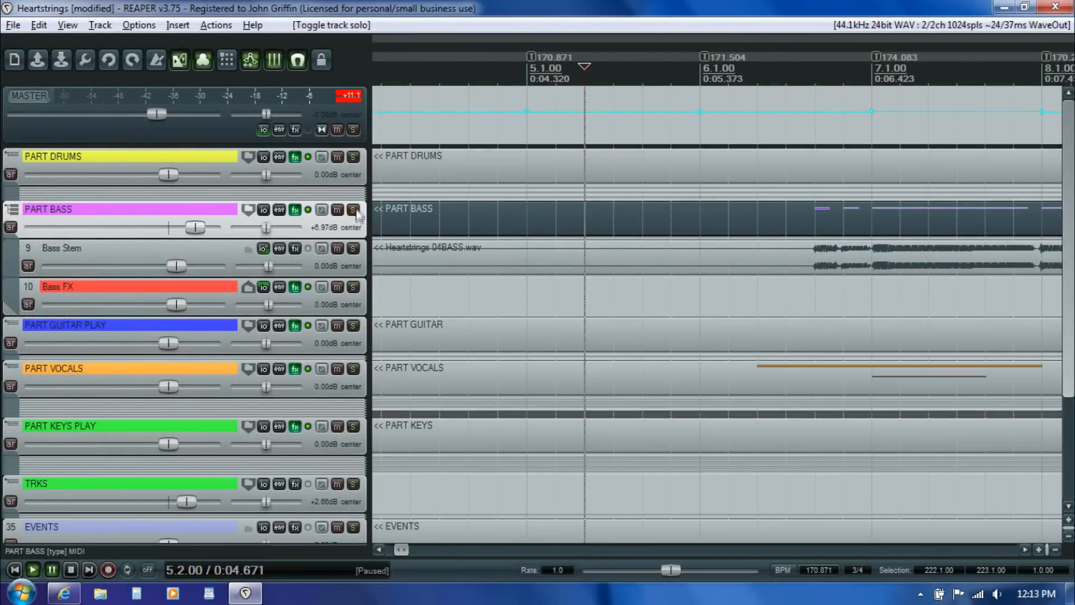
Step: Play the charted bass notes with the full mix in a maximized RBN Preview of PART BASS, and close the preview
left_click(295, 211)
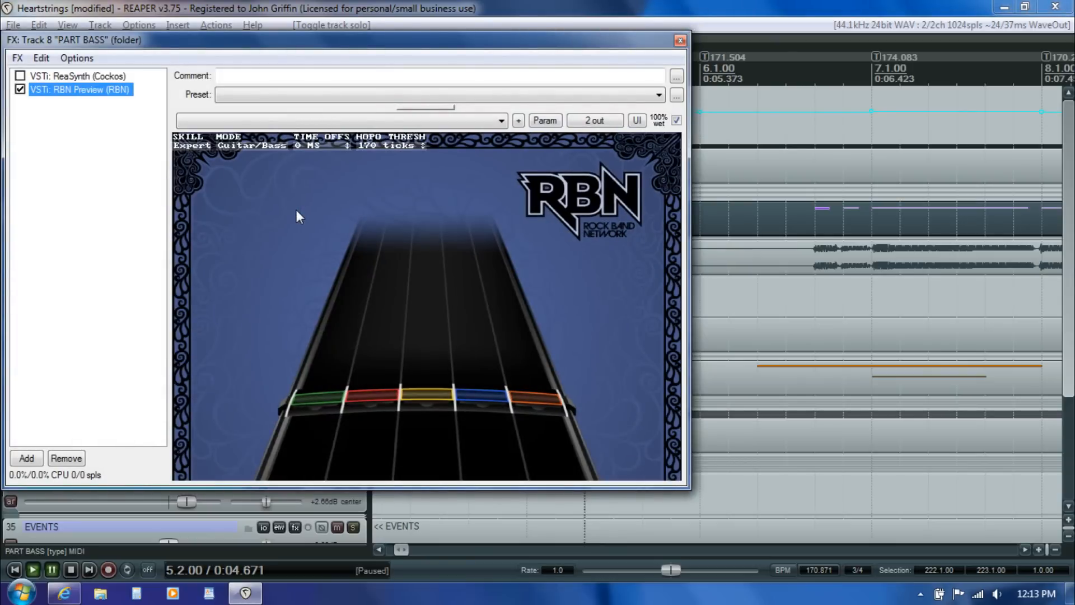
double_click(312, 39)
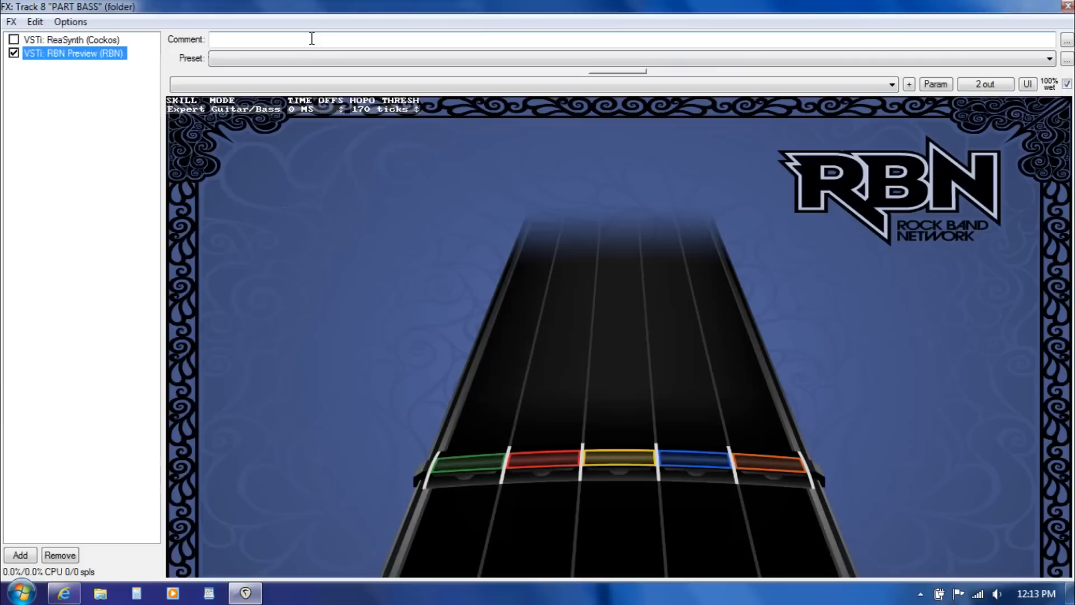
key("space")
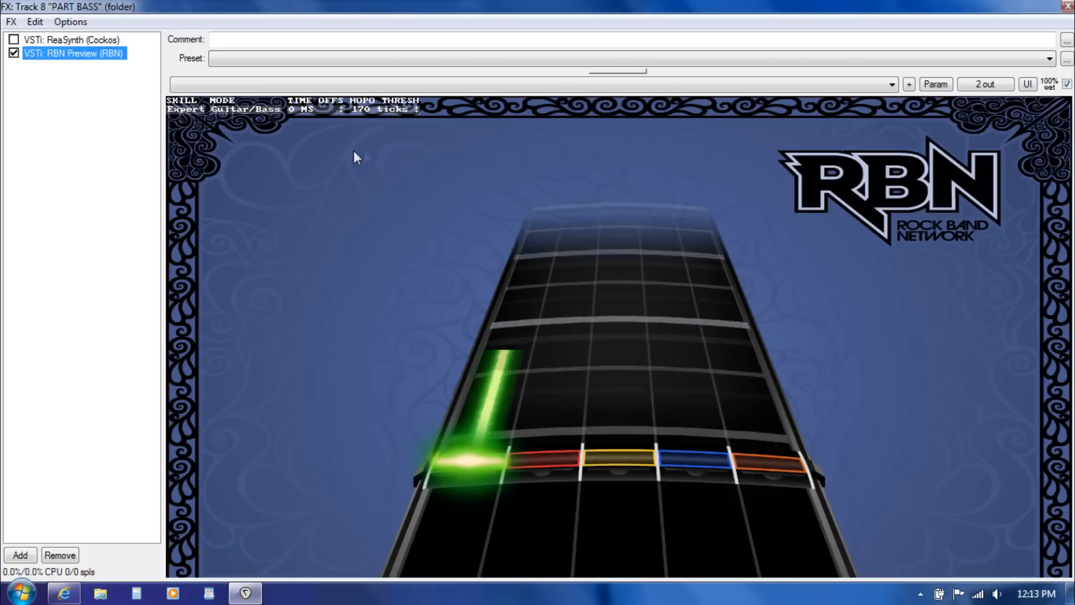
left_click(1067, 7)
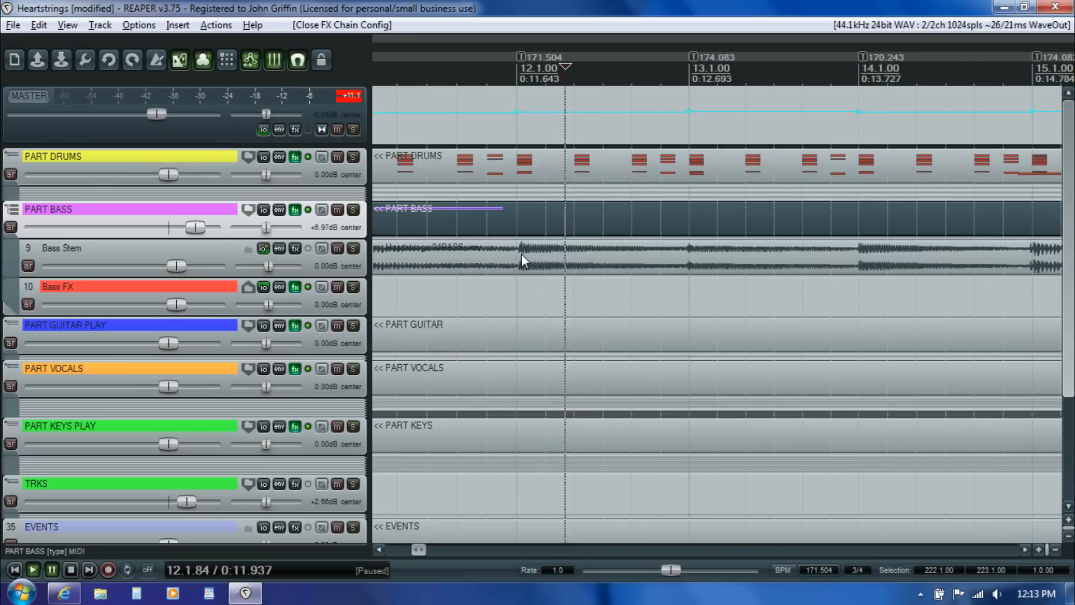
Step: Solo PART BASS and play its take in the MIDI editor from late in measure 11, and close the editor
double_click(516, 225)
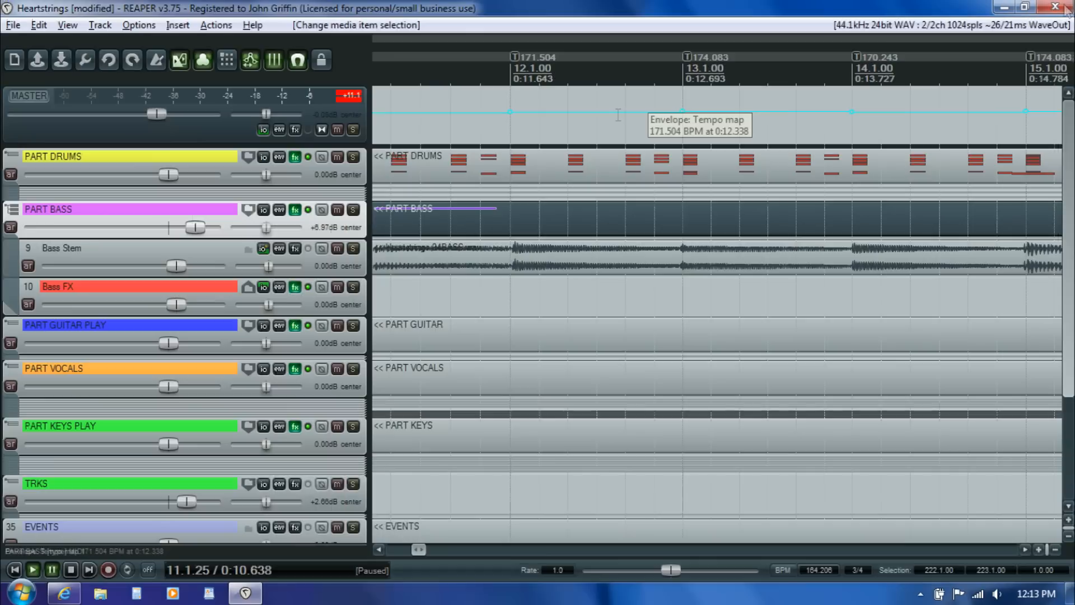
left_click(1067, 5)
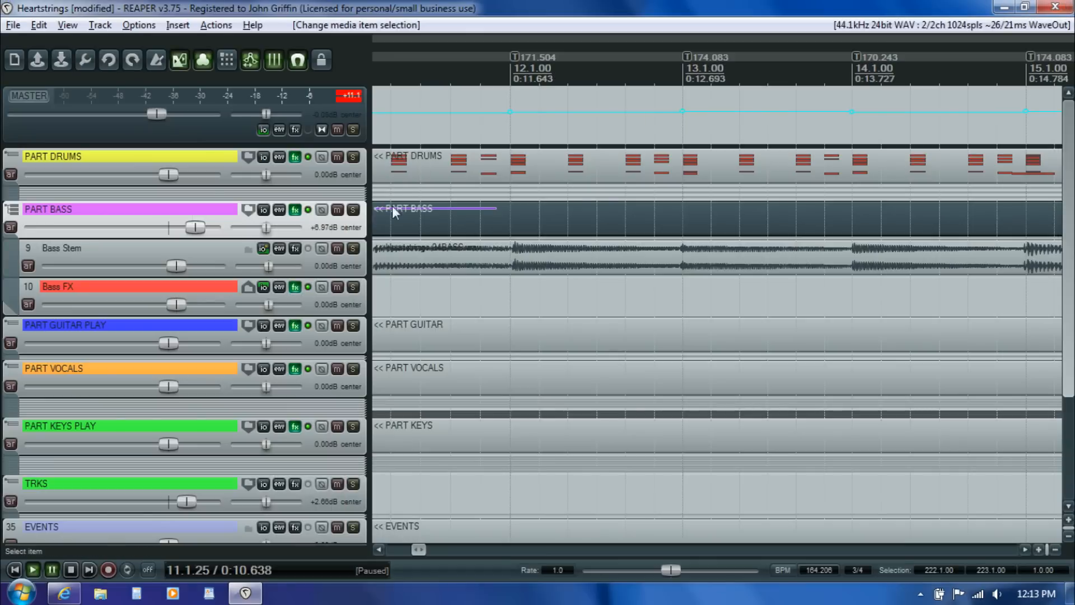
left_click(353, 210)
left_click(479, 220)
double_click(468, 220)
key("space")
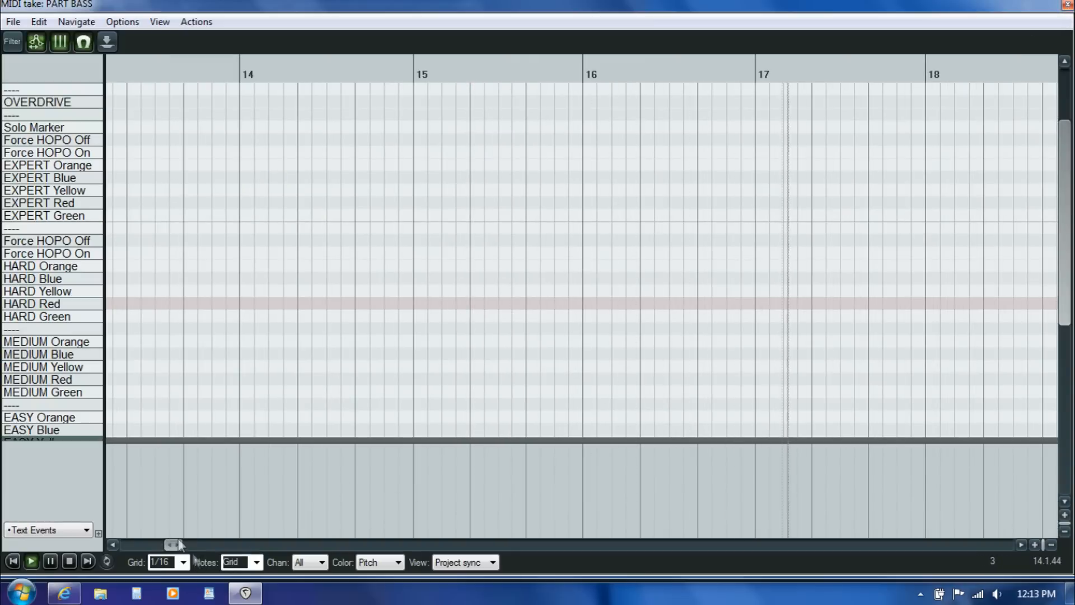
key("space")
left_click_drag(173, 546, 162, 548)
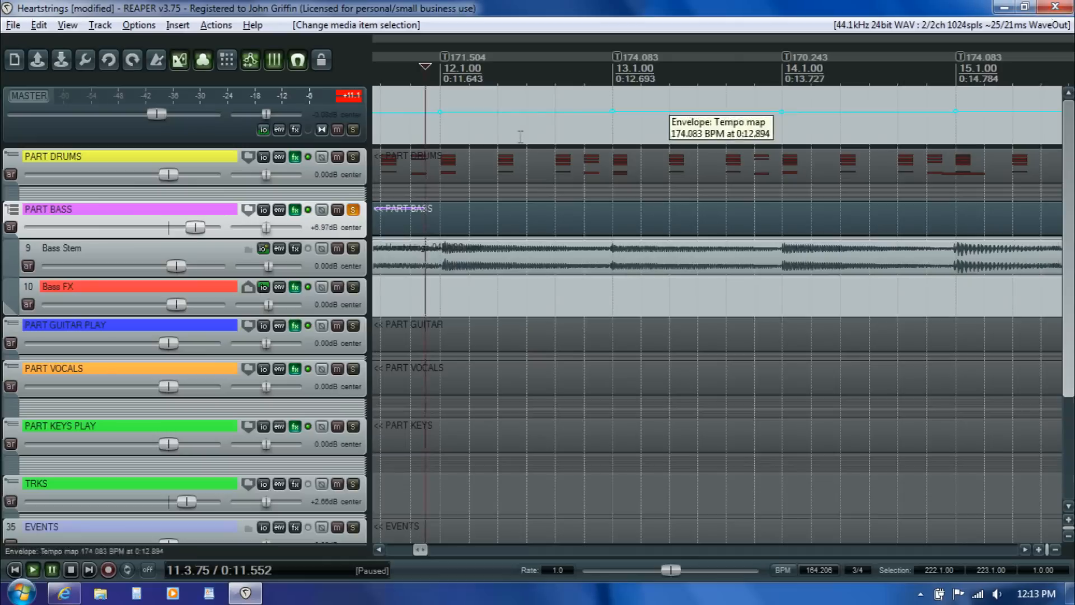
left_click(1067, 5)
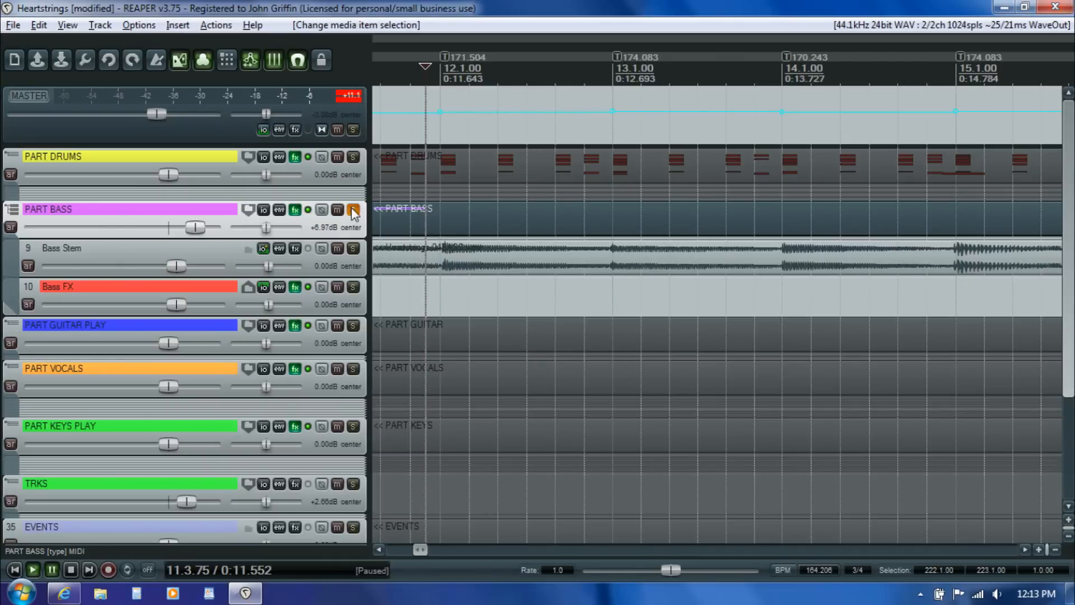
Step: Turn off solo on PART BASS and play the full mix from late in measure 11 to measure 20
left_click(353, 210)
left_click(413, 232)
key("space")
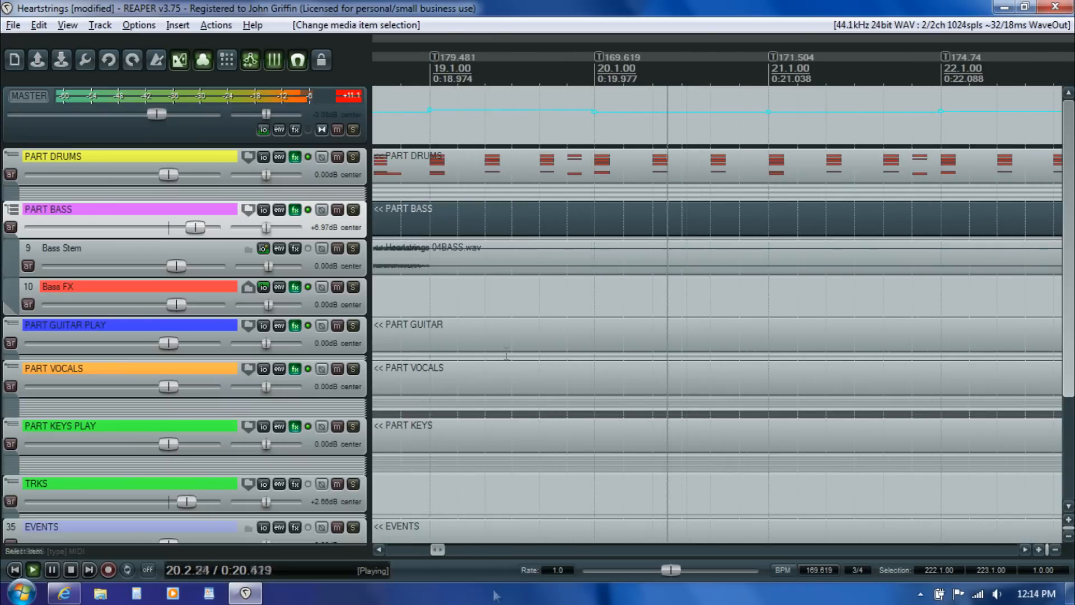
key("ctrl+space")
Step: Listen to the full mix from measure 31 and from beat 3 of measure 34 to hear the bass part
left_click_drag(439, 550, 467, 552)
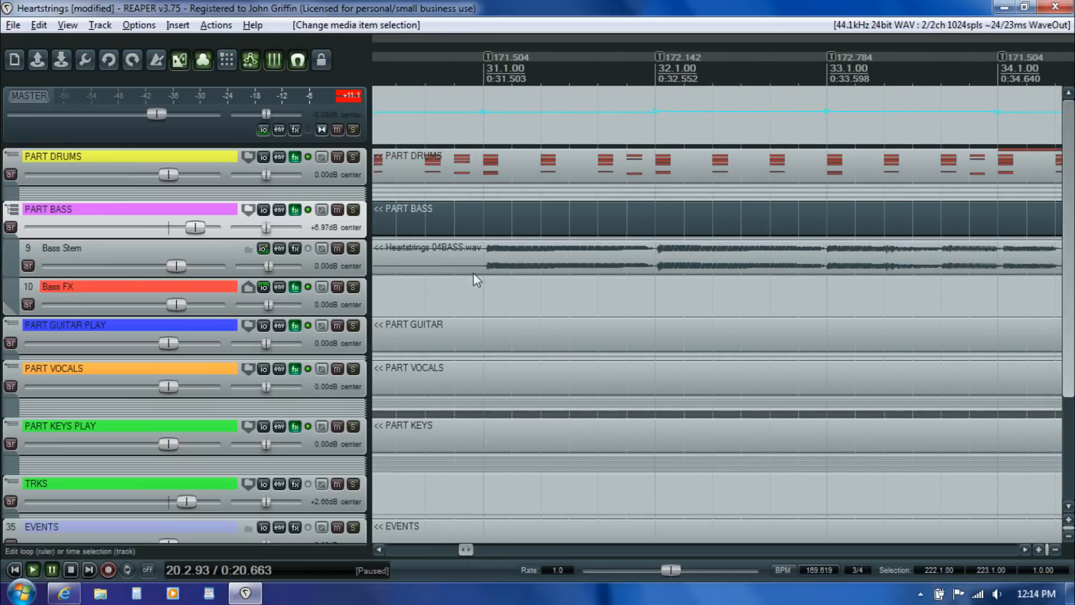
left_click(482, 210)
key("space")
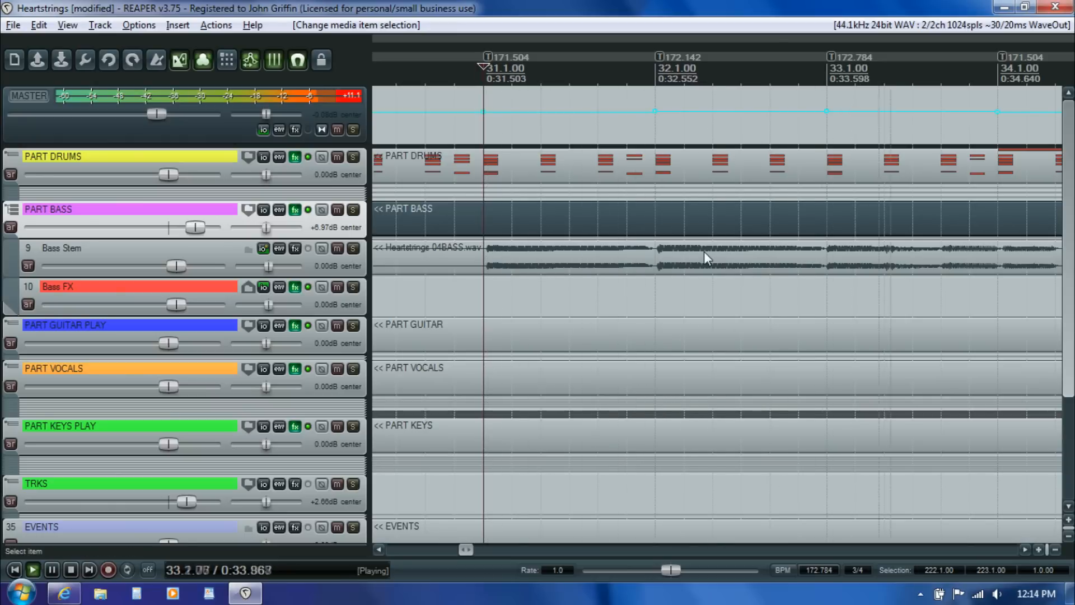
key("ctrl+space")
left_click(509, 223)
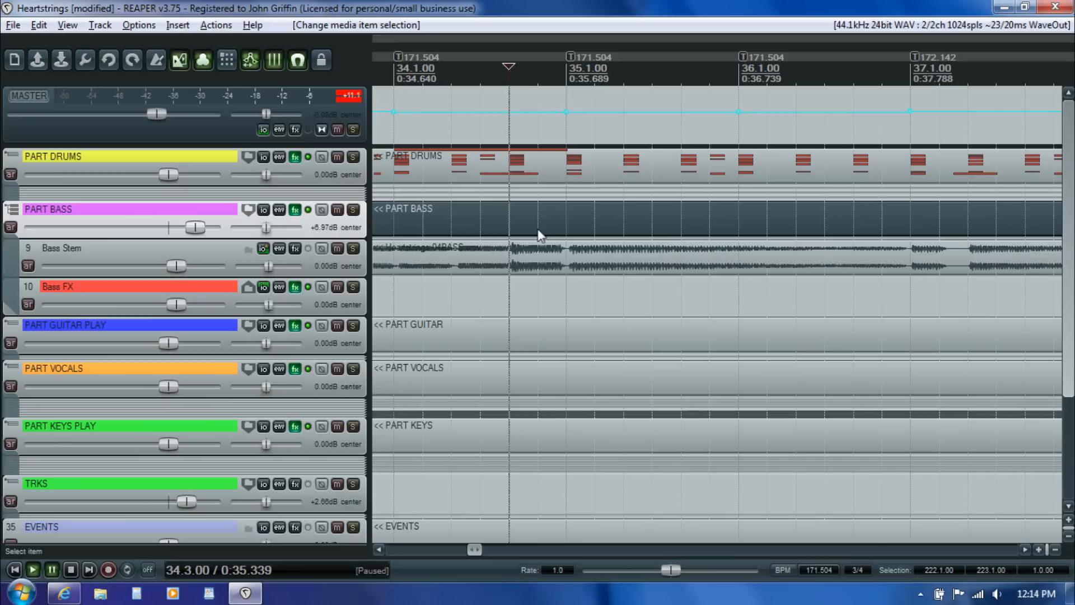
key("space")
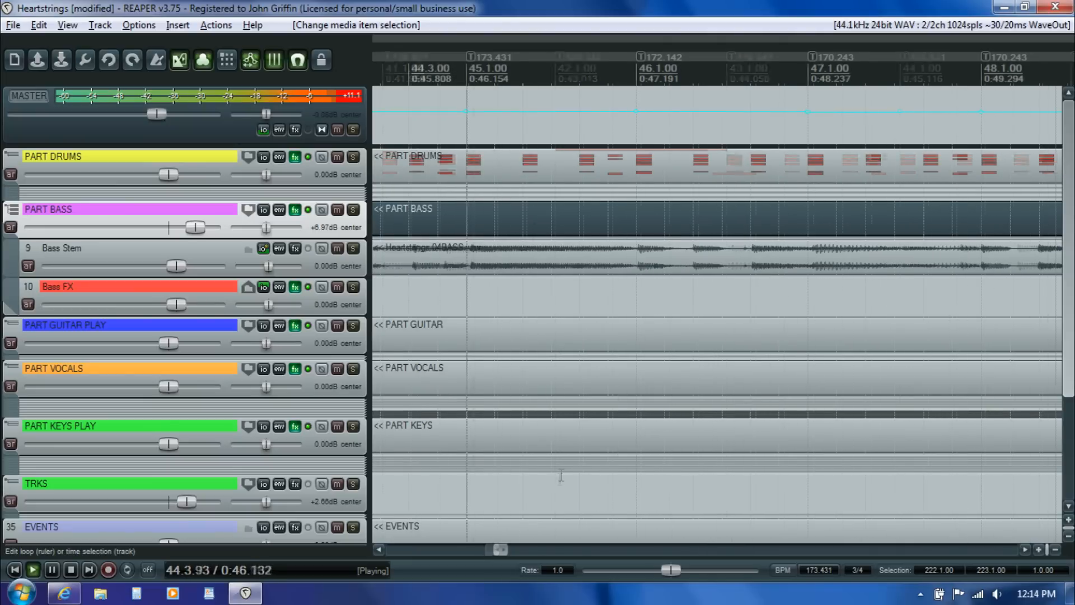
key("ctrl+space")
Step: Return to measure 12, open the PART BASS take in the MIDI editor and play it from there
left_click_drag(503, 550, 418, 556)
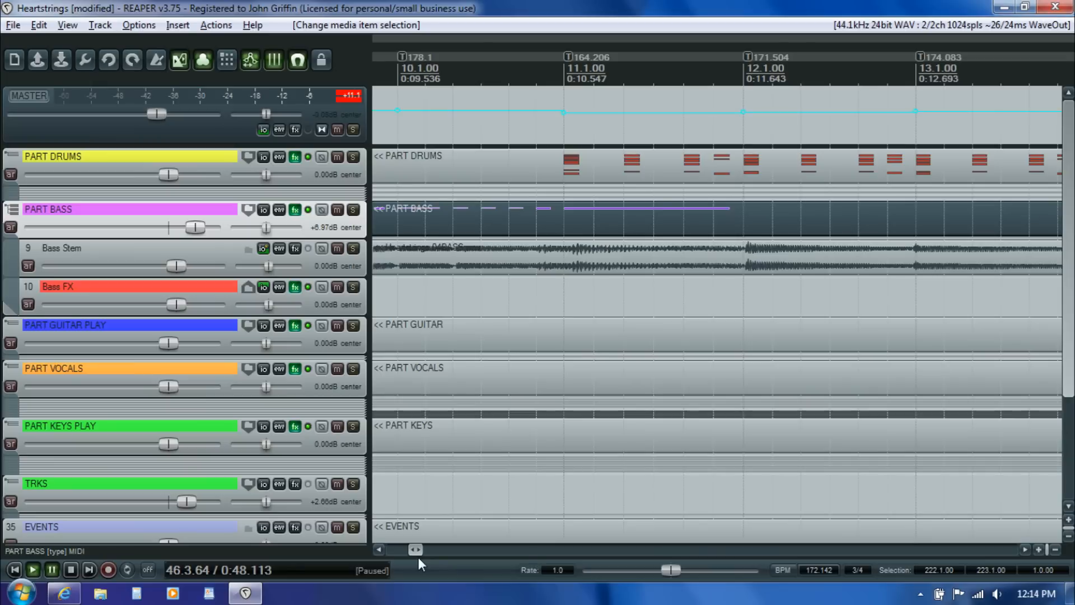
left_click(744, 210)
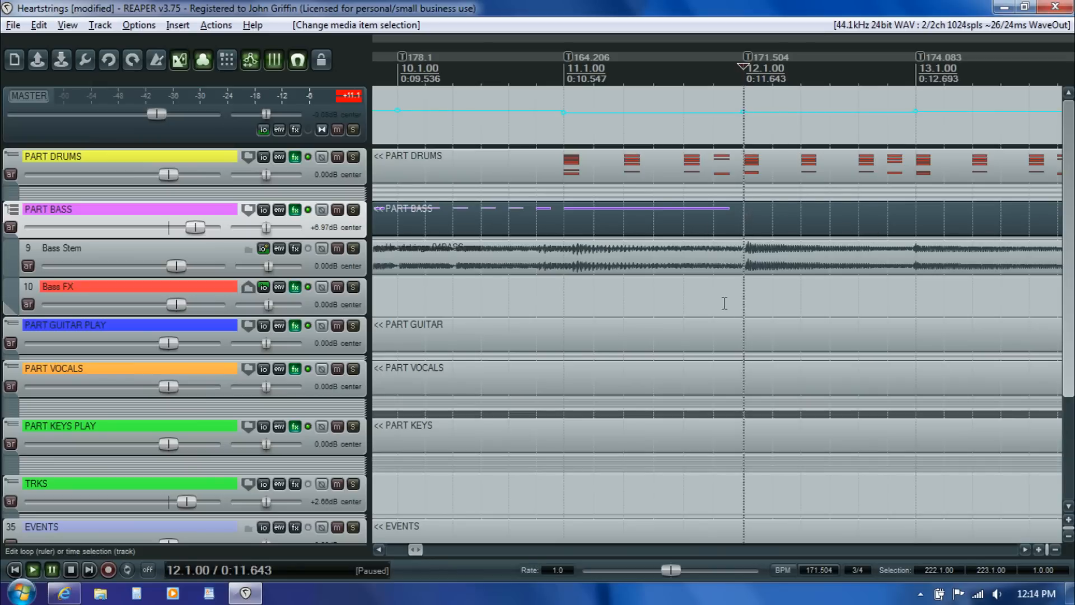
double_click(720, 216)
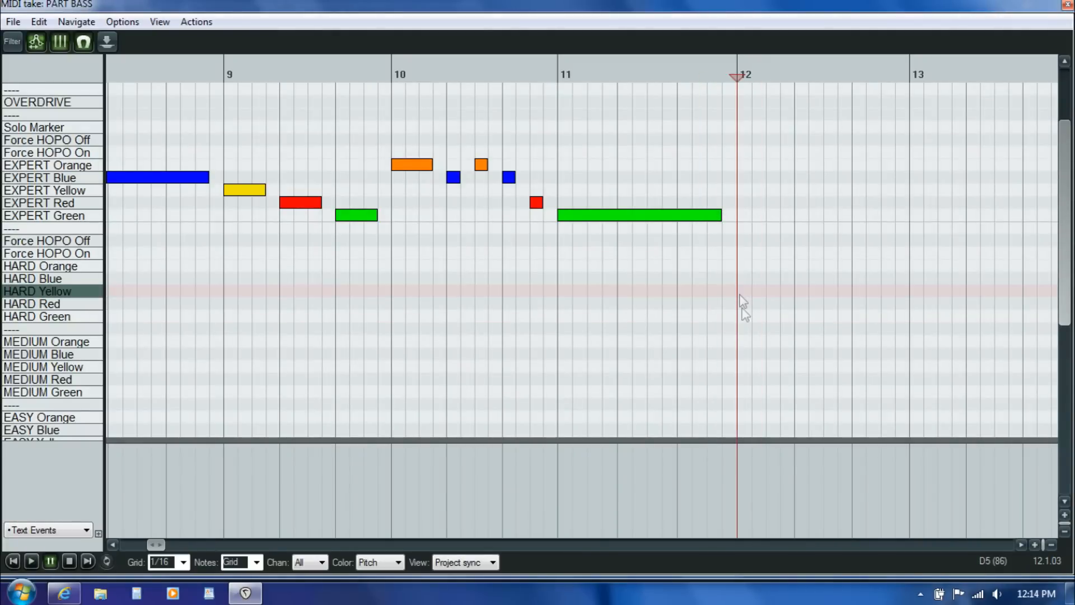
left_click(1021, 545)
left_click(1021, 544)
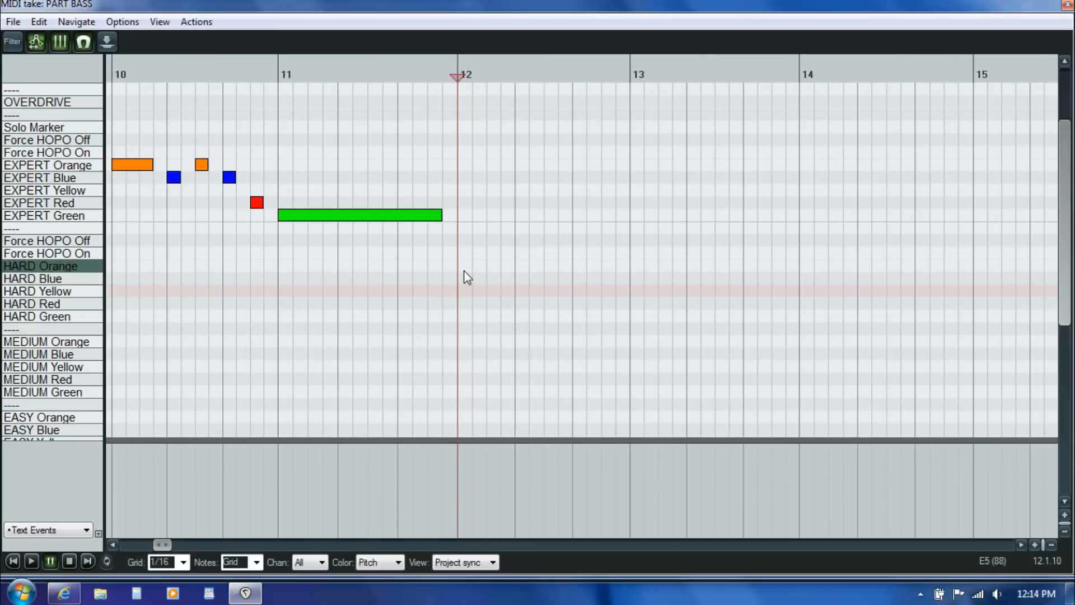
left_click(1066, 5)
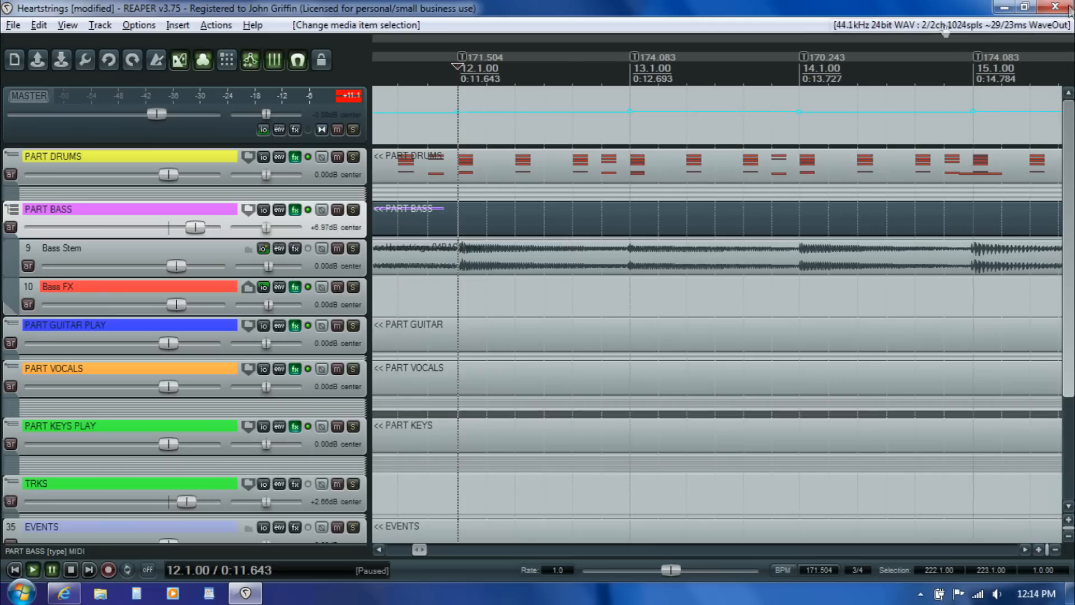
double_click(450, 218)
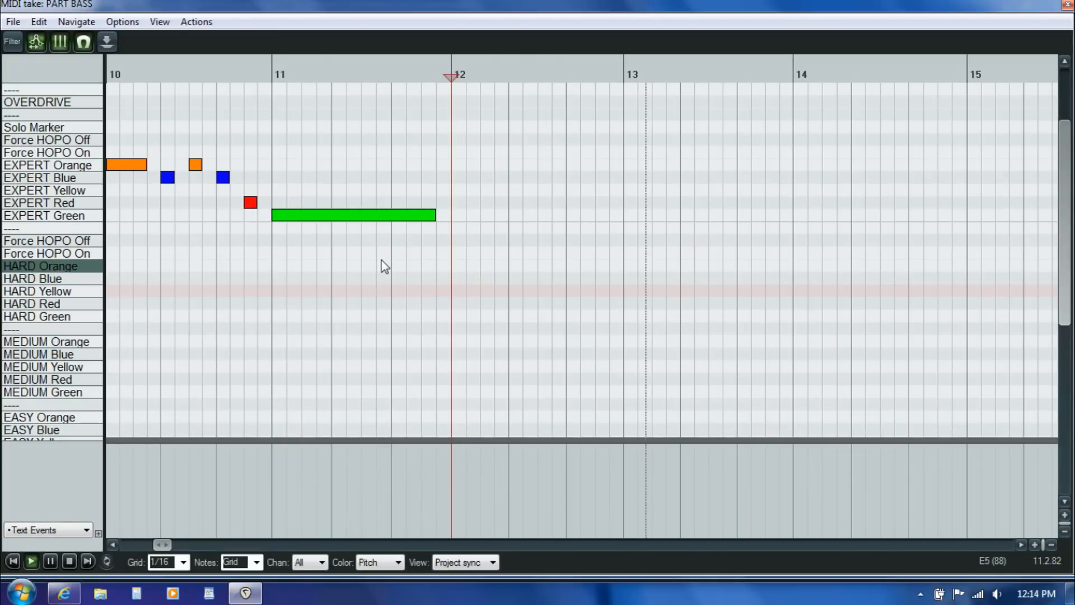
key("ctrl+space")
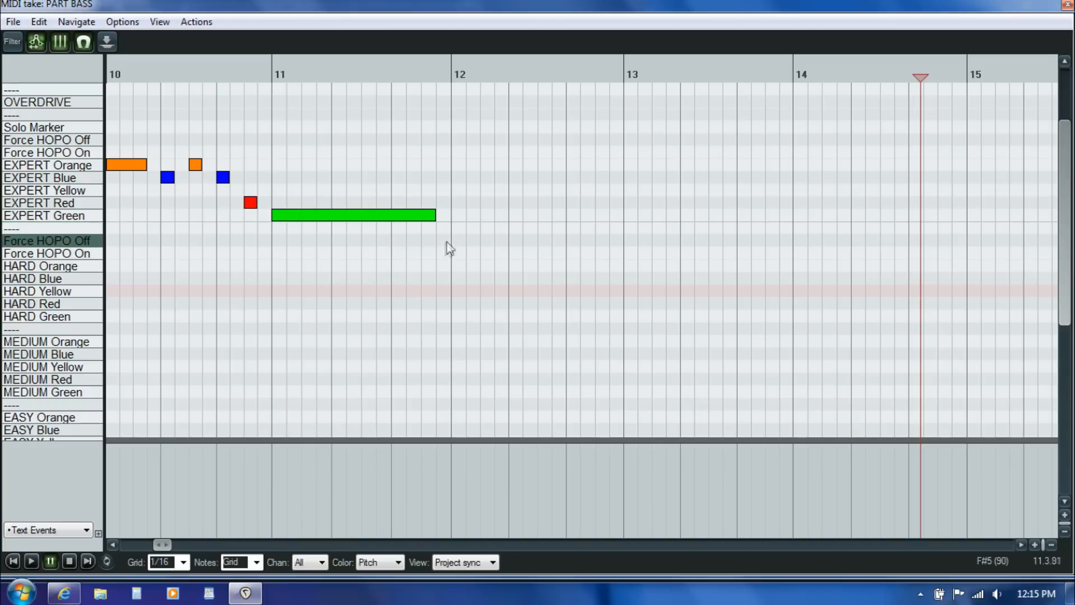
Step: Add a 1/16 EXPERT Yellow note at the start of measure 12 and an EXPERT Blue note at the start of measure 13
left_click(456, 228)
left_click(458, 202)
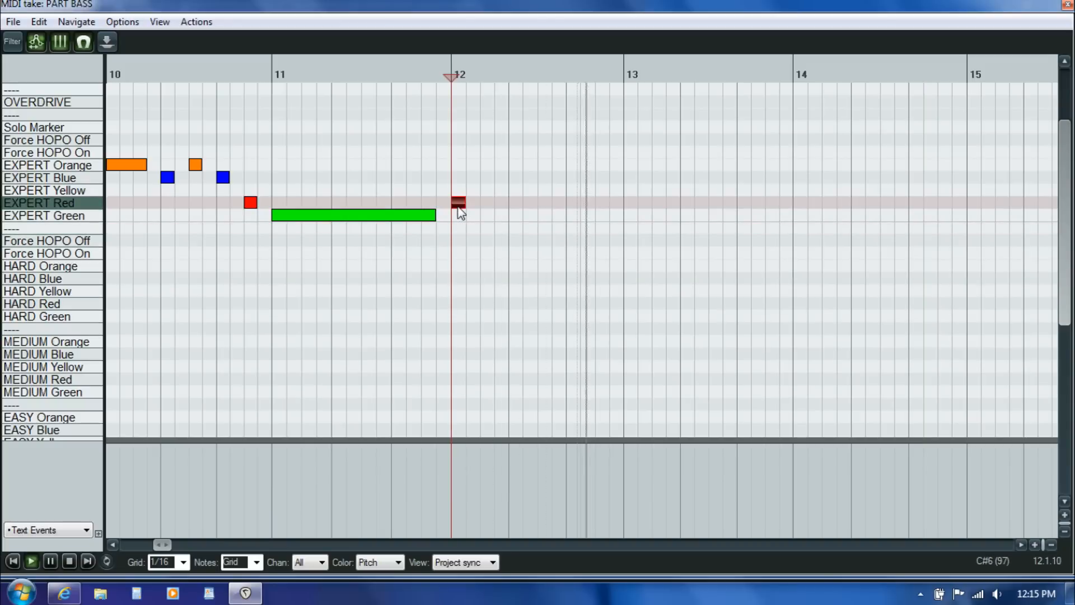
key("Up")
key("space")
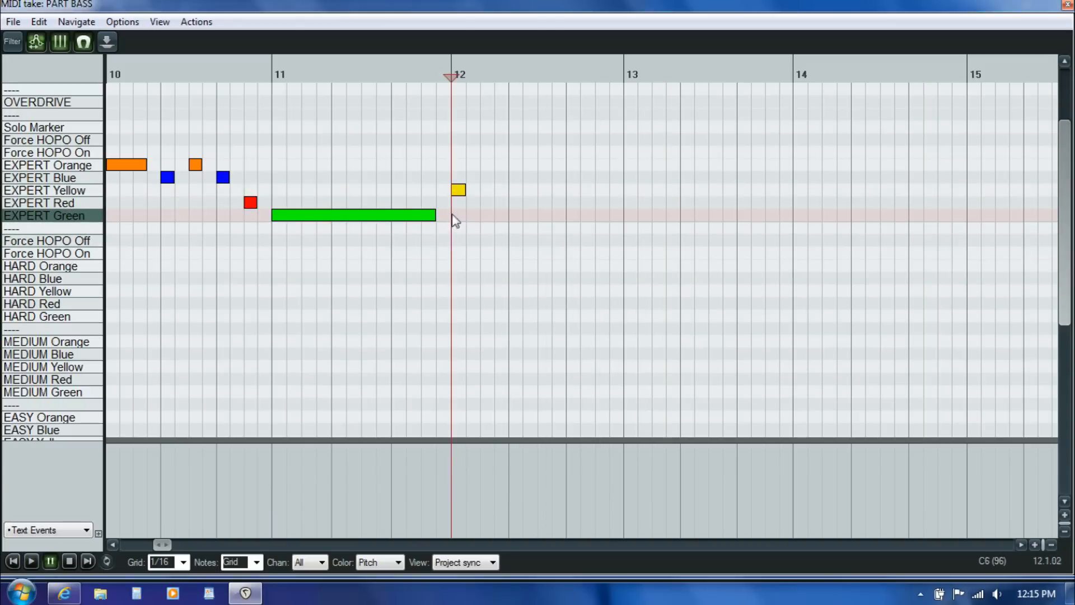
left_click(631, 177)
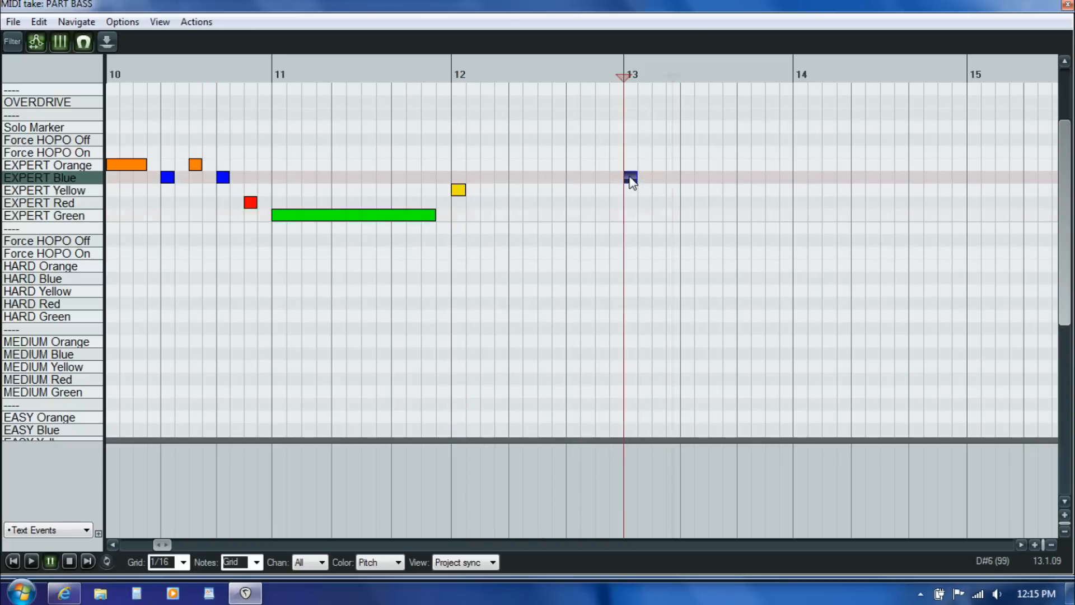
Step: Add a 1/16 EXPERT Yellow note at the start of measure 14 and listen to the passage from measure 12
left_click(799, 190)
left_click(319, 265)
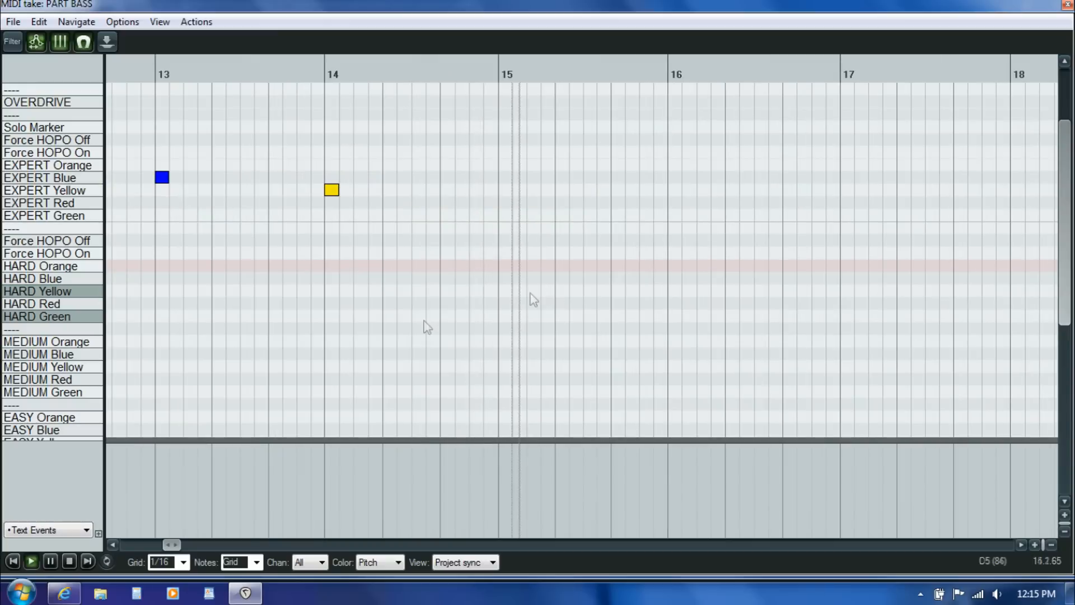
key("space")
left_click_drag(171, 545, 164, 546)
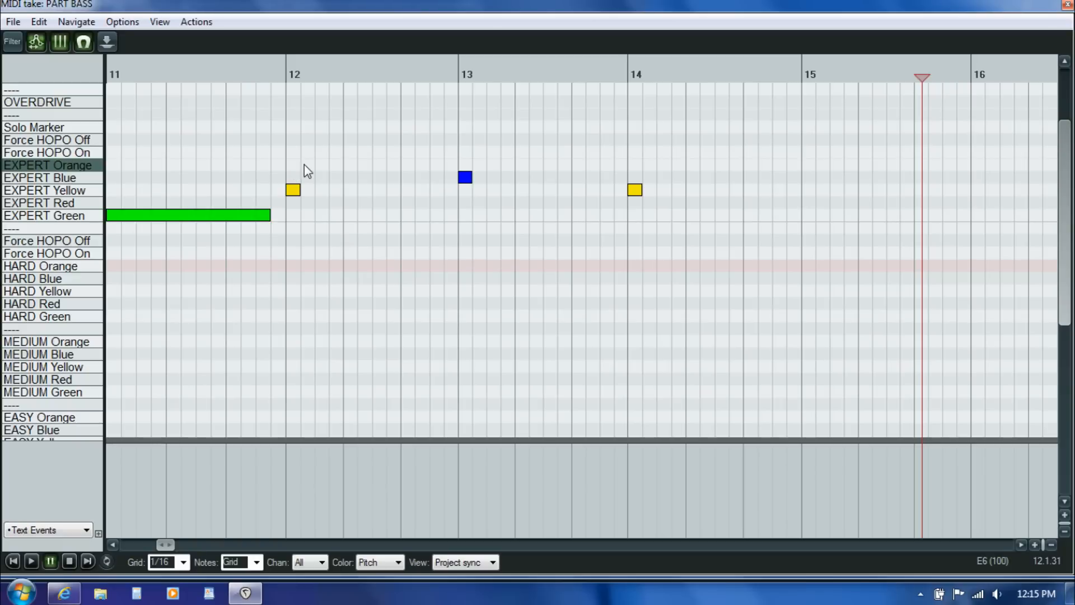
left_click(290, 168)
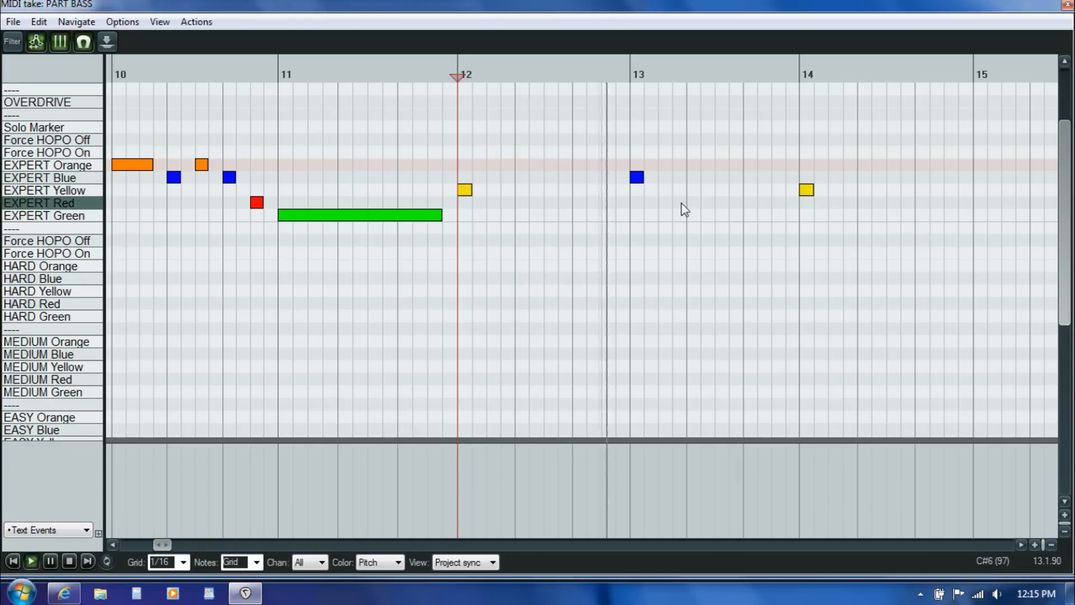
left_click(637, 190)
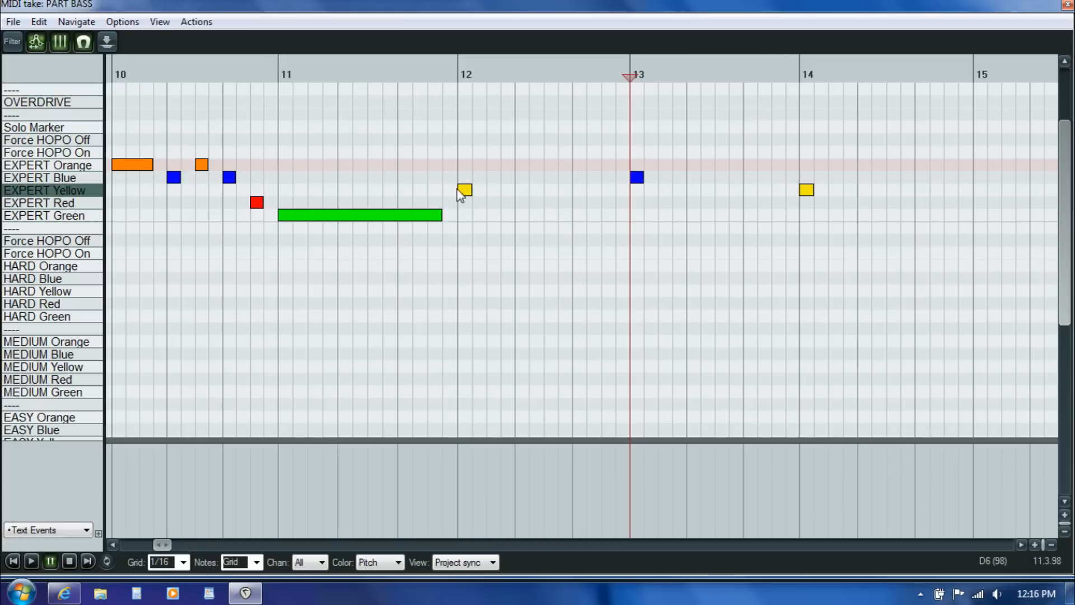
Step: Try the measure 13 note on EXPERT Orange, listen from late in measure 11, and return the note to EXPERT Blue
left_click(638, 178)
left_click_drag(638, 178, 638, 164)
left_click(412, 247)
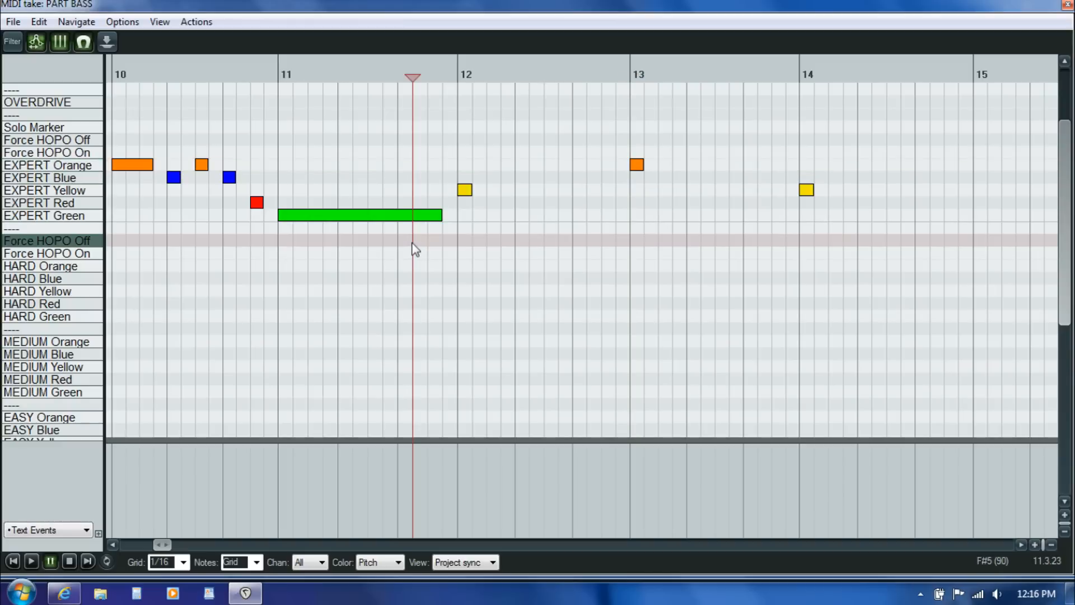
left_click(465, 190)
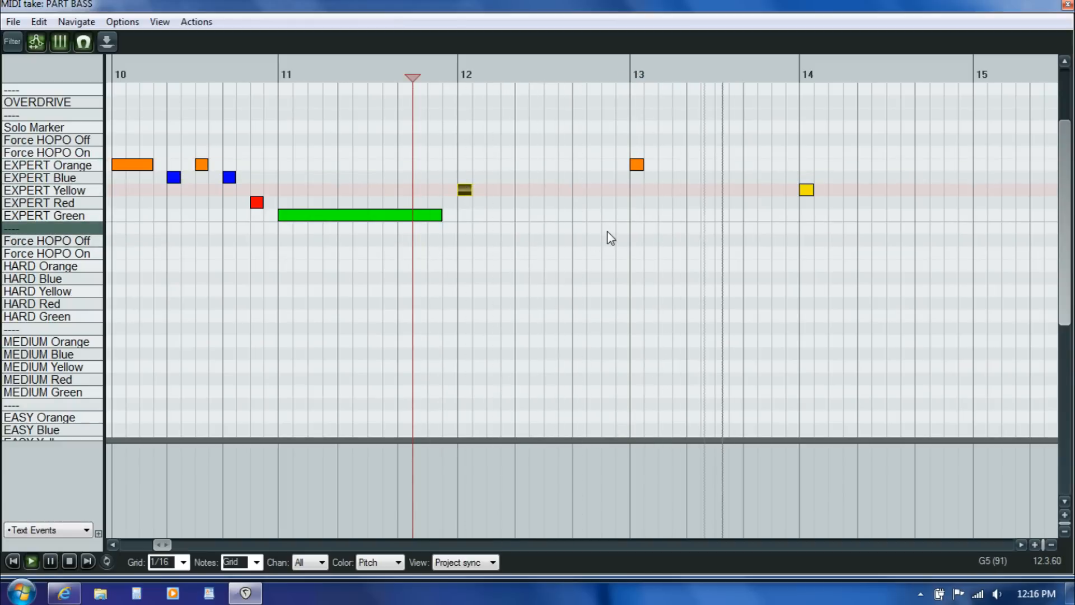
key("ctrl+space")
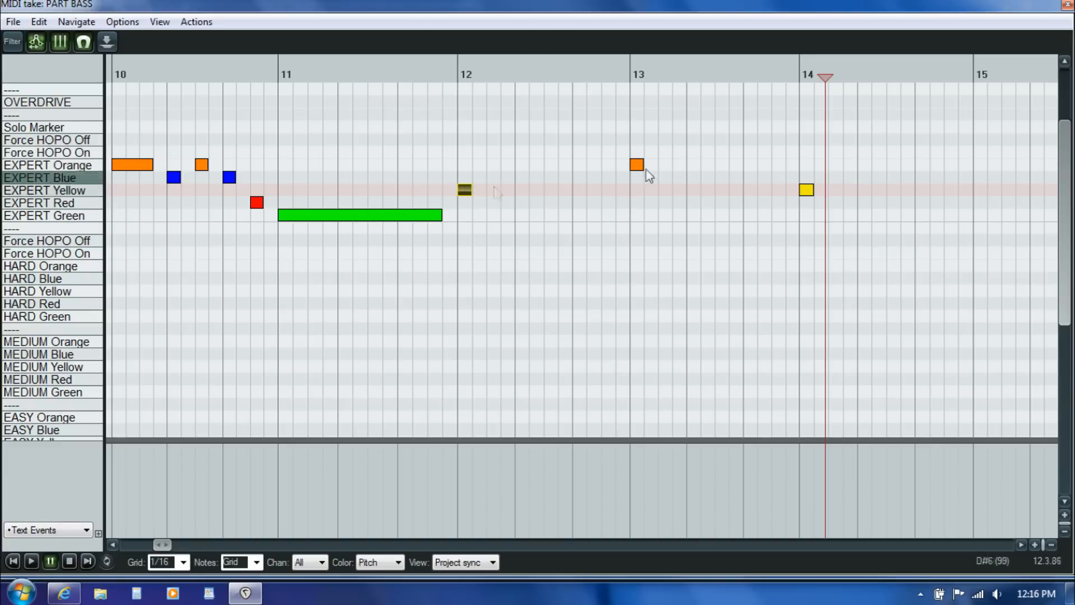
left_click_drag(635, 165, 636, 177)
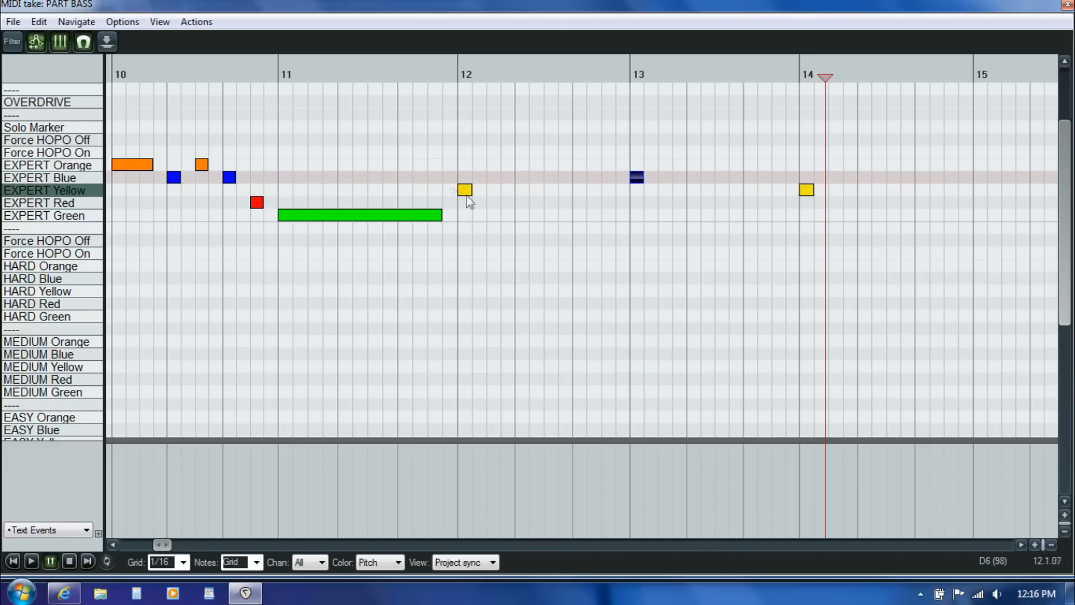
Step: Listen from measure 11, extend the notes in measures 12, 13 and 14 together to a 1/16 before the next measure, and play on from there
left_click(388, 236)
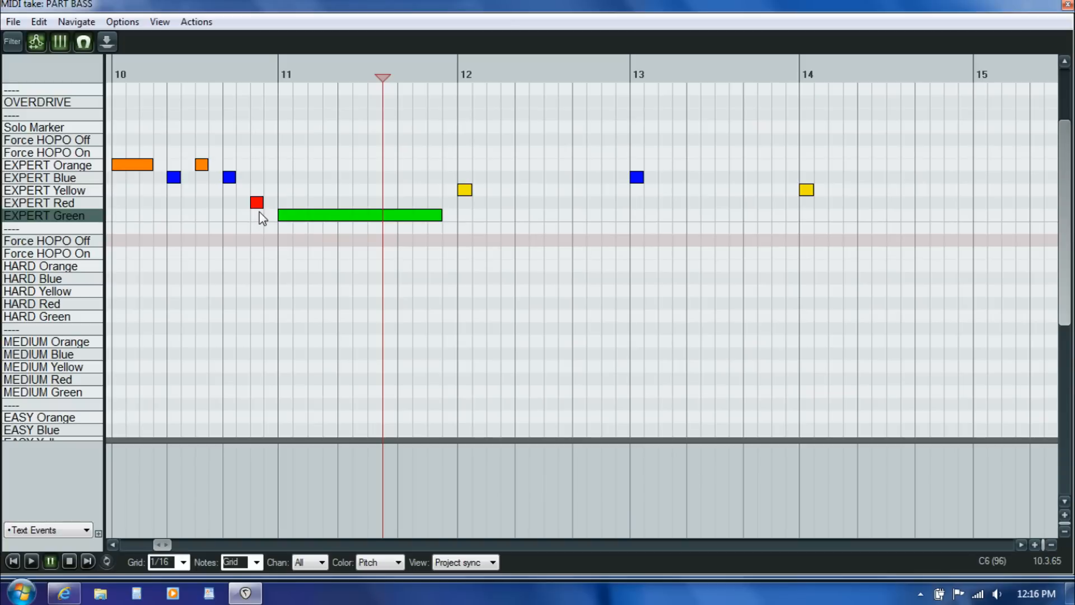
key("space")
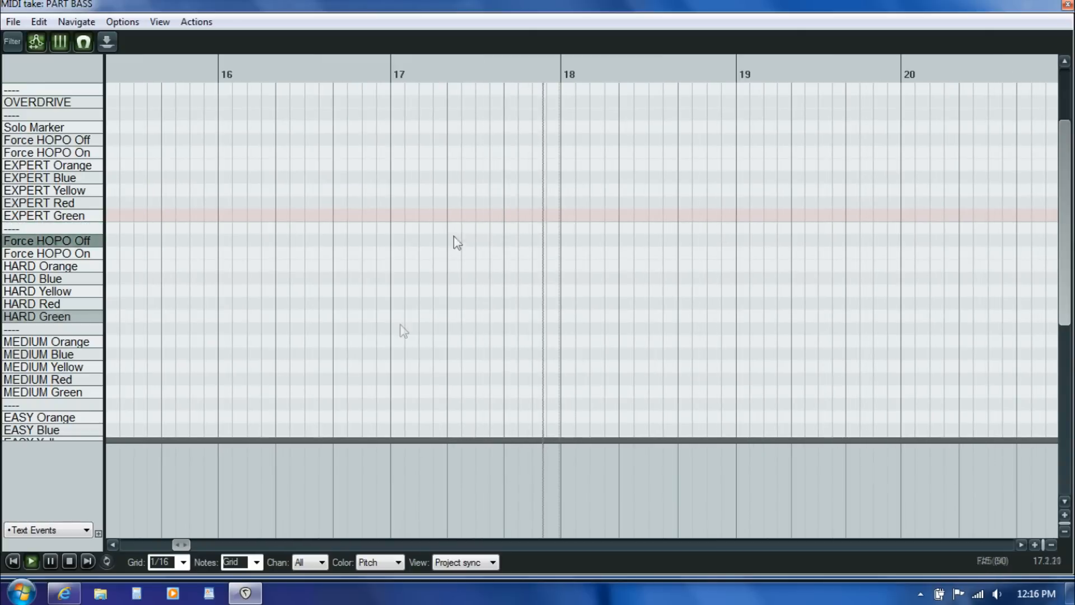
key("Return")
left_click_drag(182, 547, 166, 547)
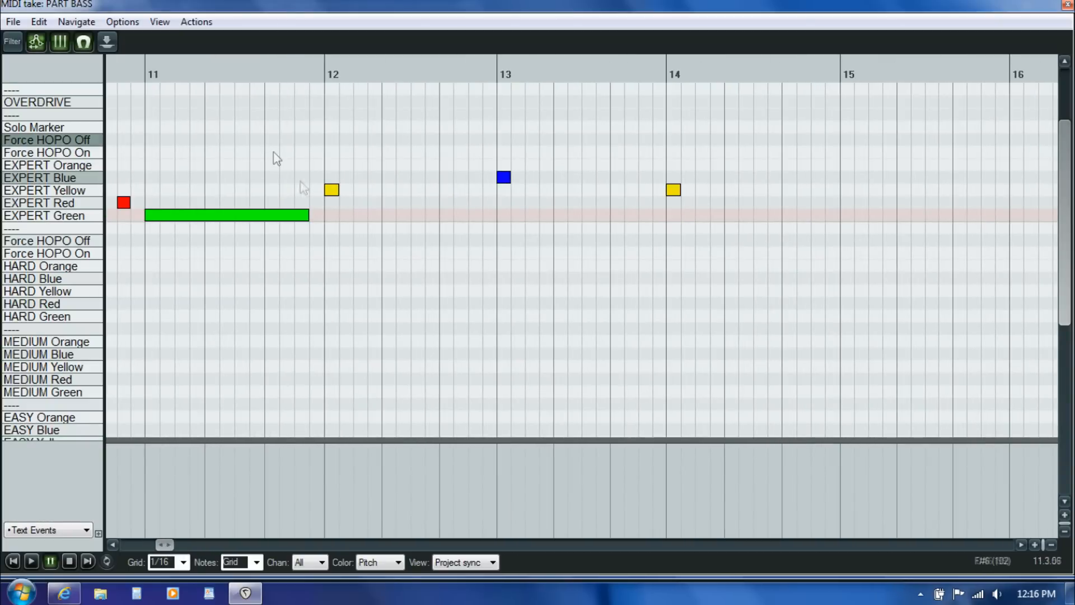
left_click(331, 190)
left_click(505, 178, "ctrl")
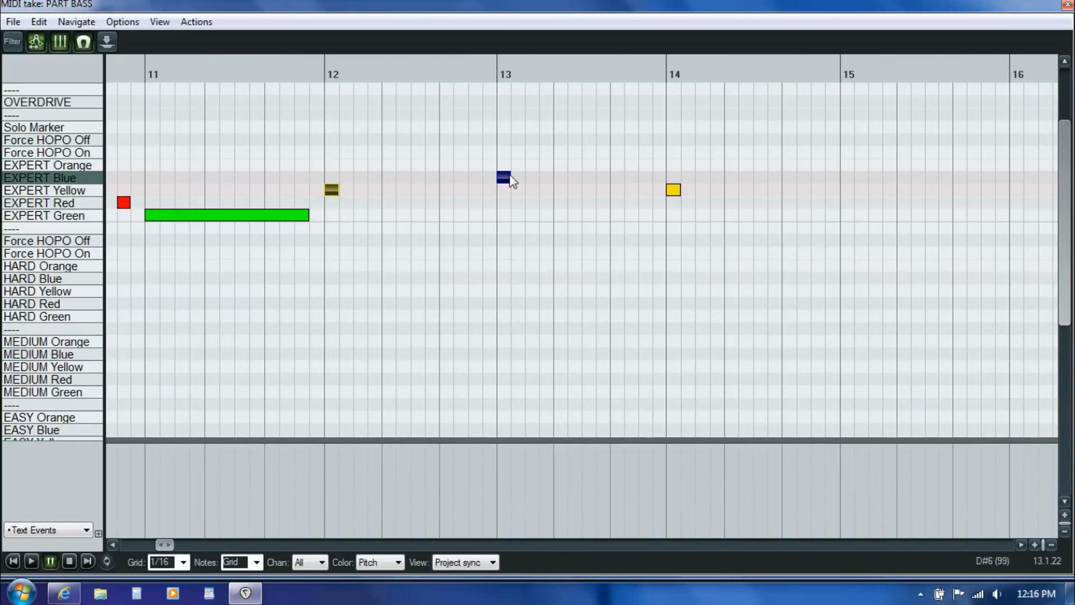
left_click(673, 190, "ctrl")
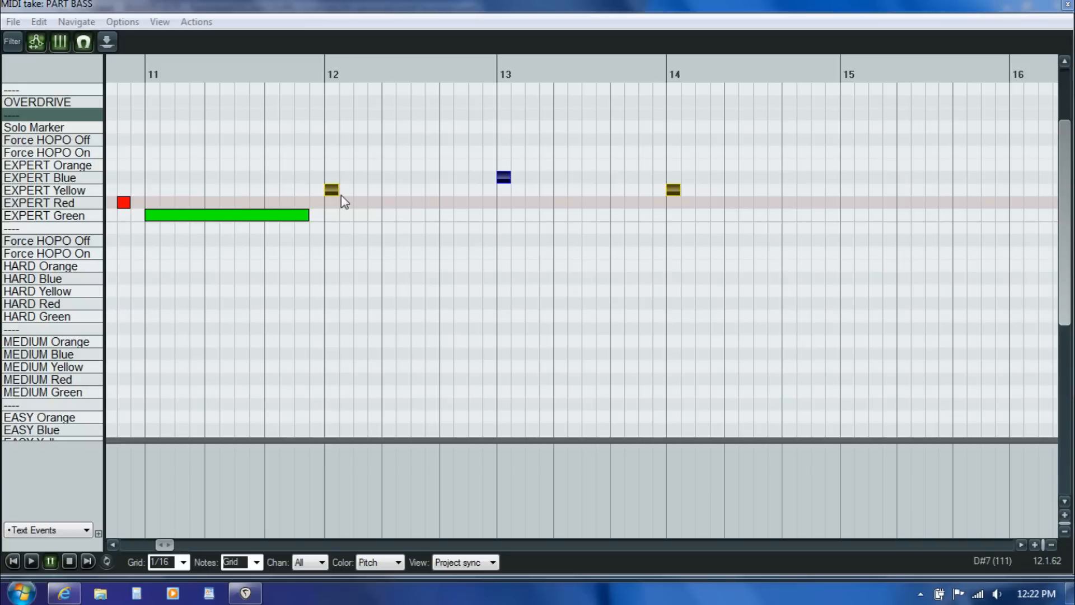
left_click_drag(338, 191, 477, 206)
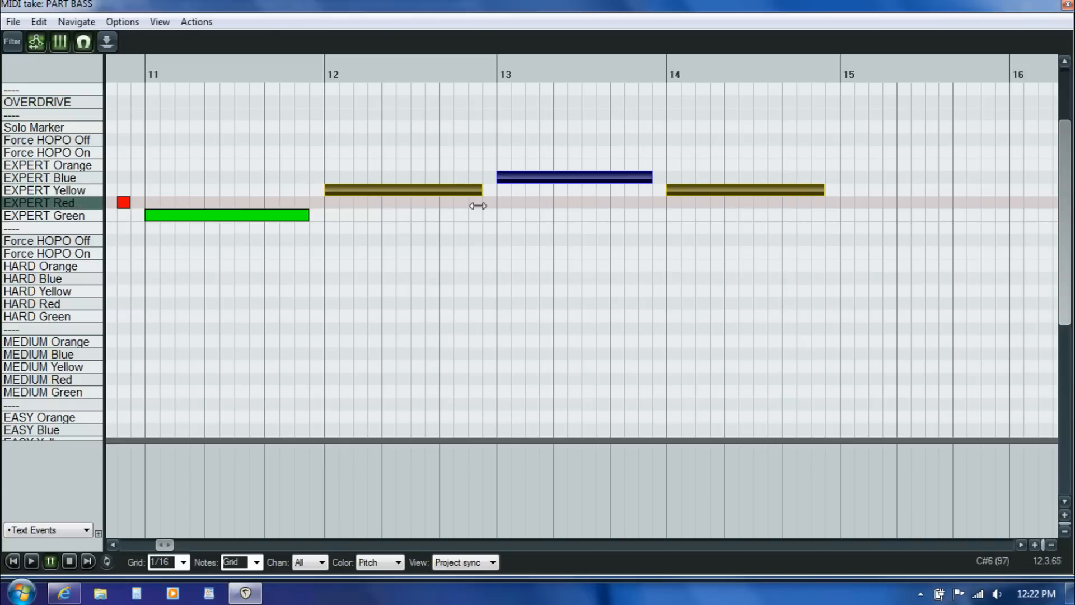
left_click(508, 311)
key("space")
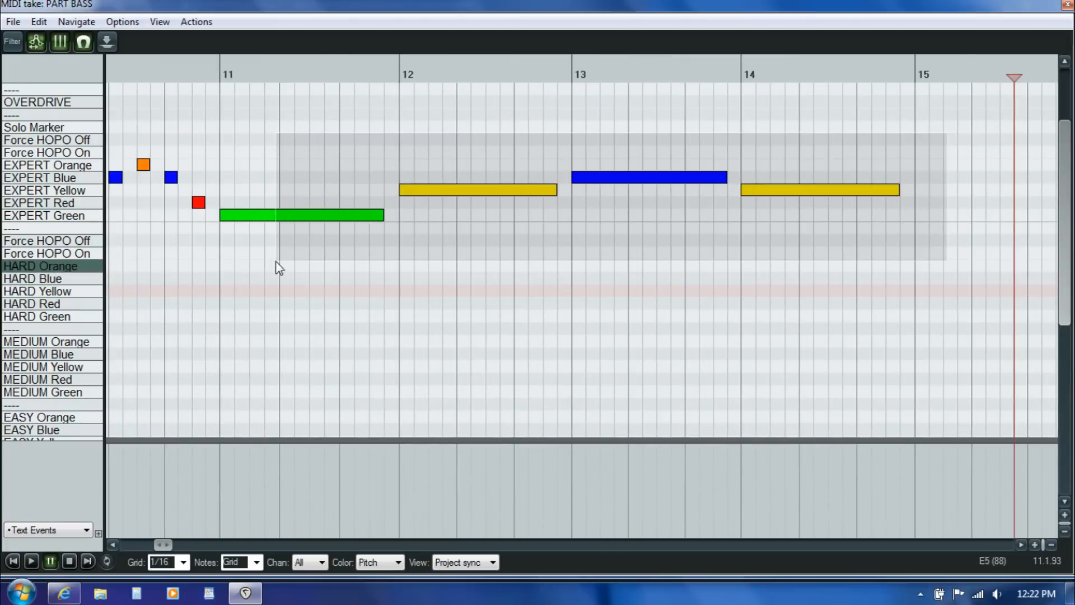
Step: Copy the four sustained notes of measures 11 to 14 and paste them at the start of measure 15
left_click_drag(276, 264, 253, 260)
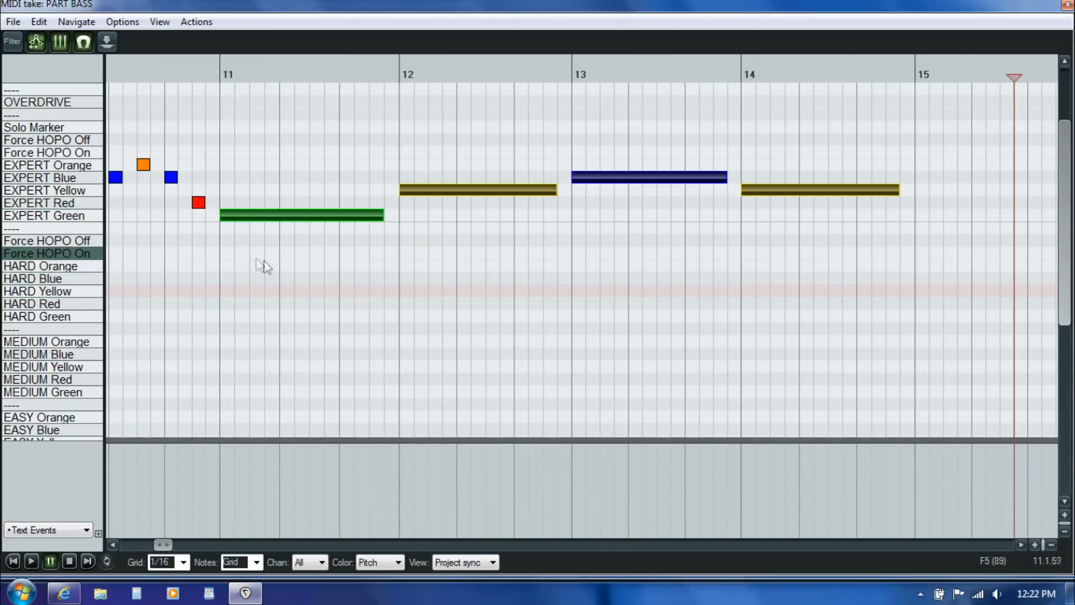
left_click(825, 145)
left_click_drag(981, 115, 287, 251)
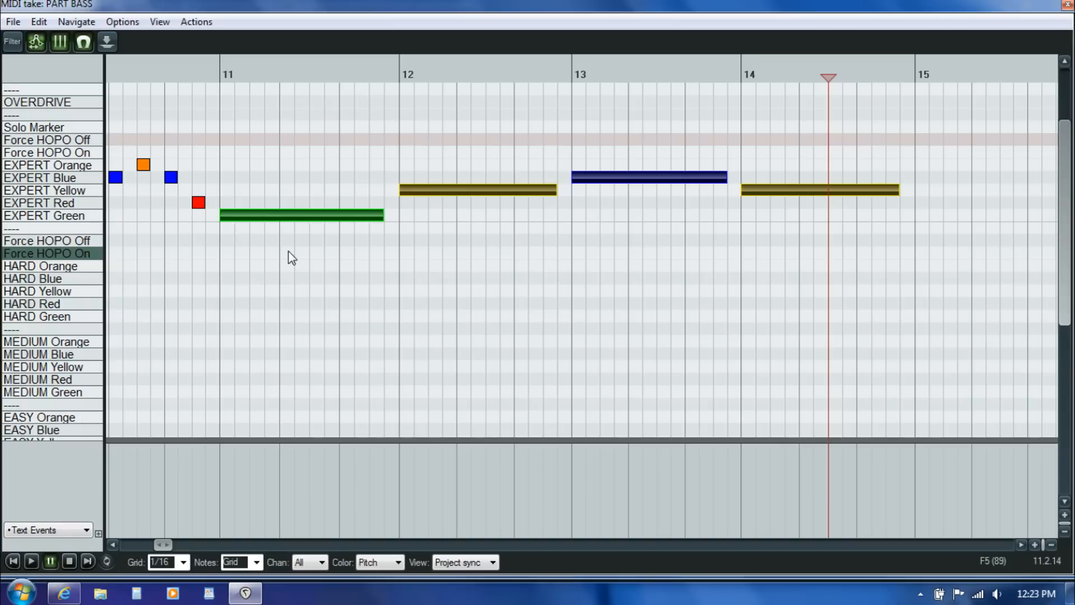
left_click(917, 264)
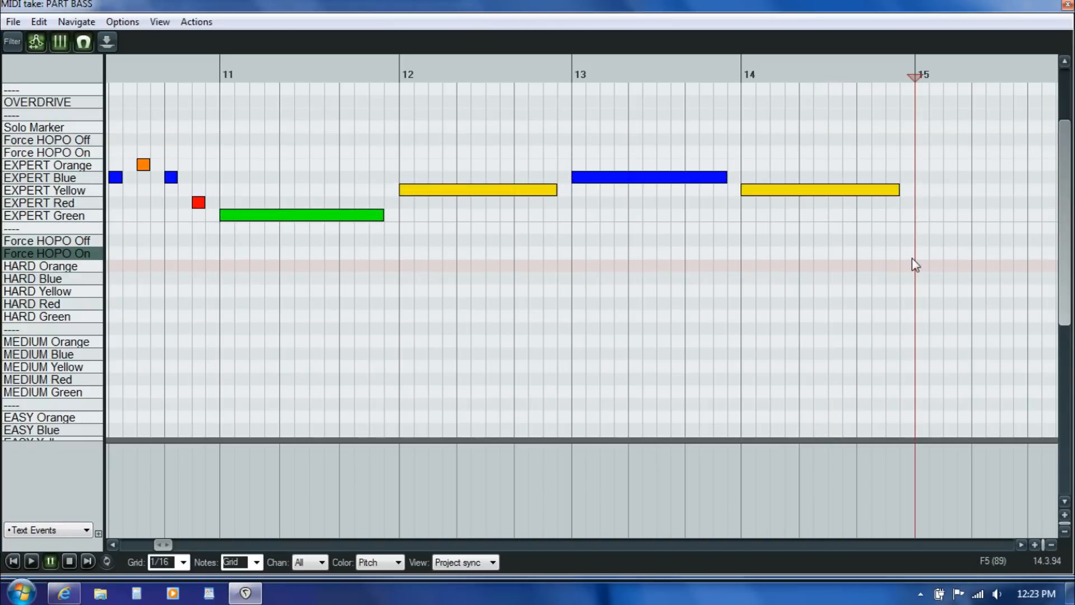
key("ctrl+v")
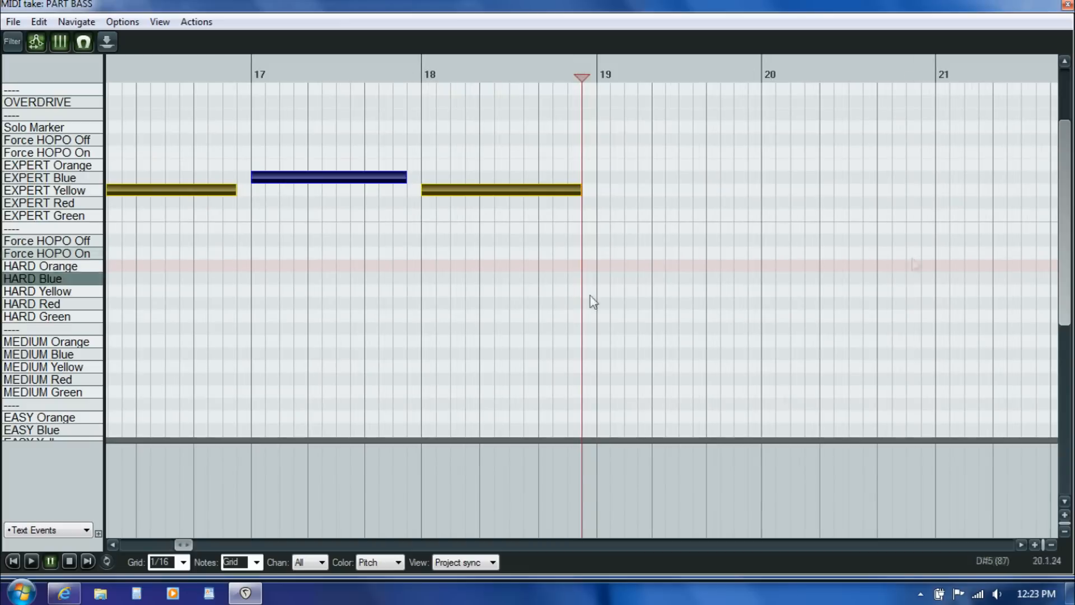
left_click(115, 540)
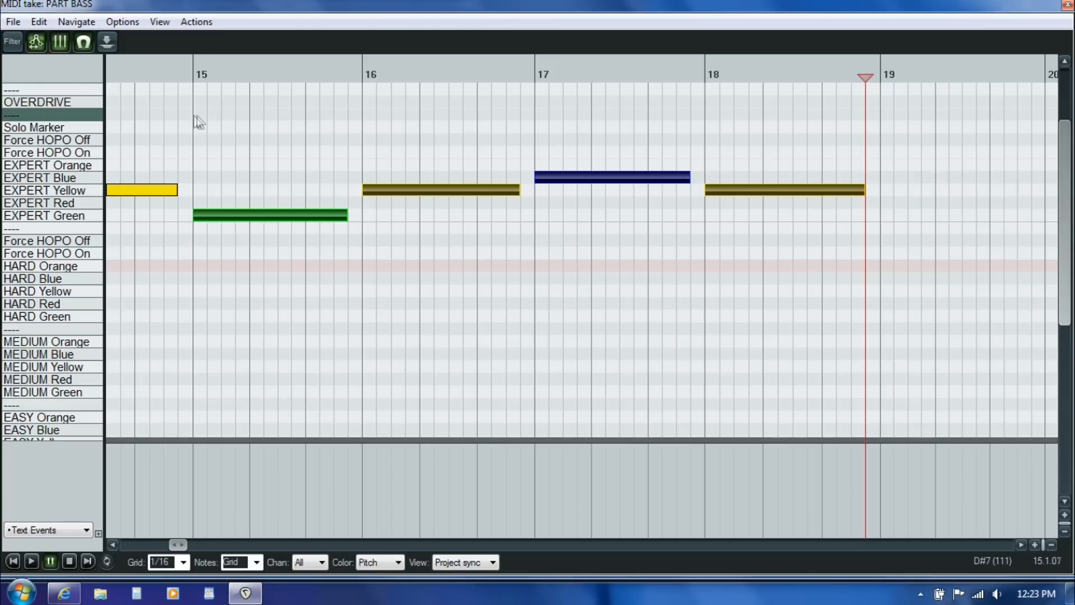
Step: Filter the MIDI editor's action list by "quantize" and run Quantize notes position to grid on the pasted notes
left_click(193, 22)
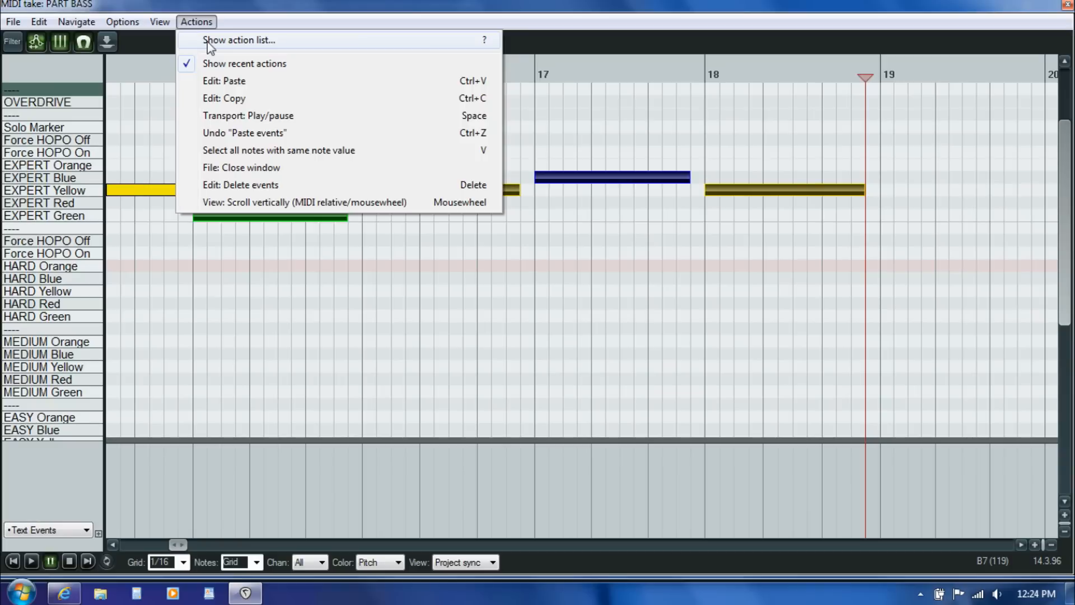
left_click(209, 41)
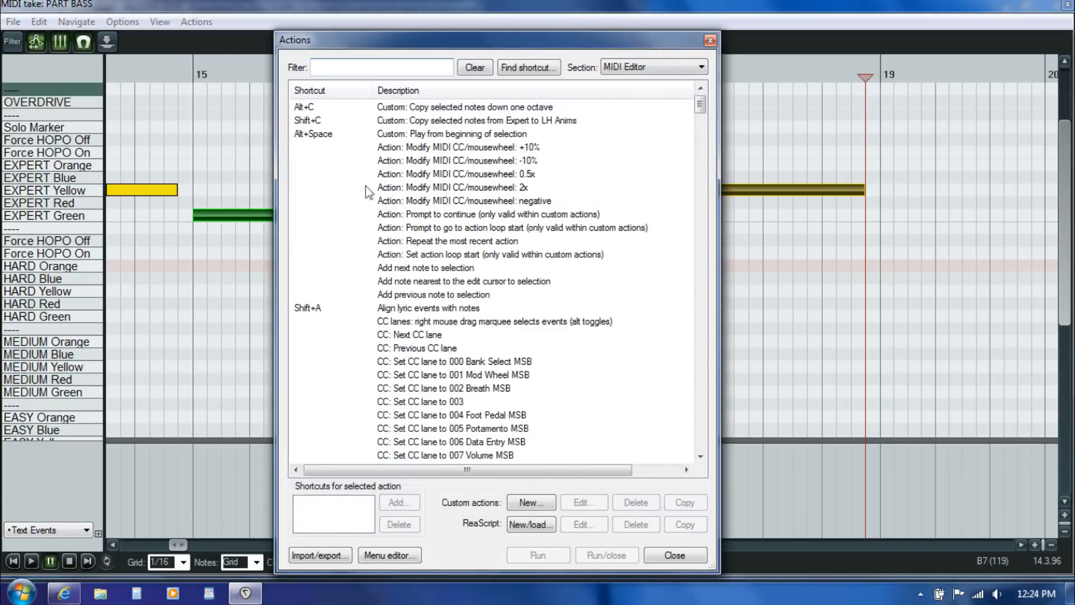
mouse_move(700, 105)
left_mouse_down()
mouse_move(705, 291)
mouse_move(701, 106)
left_mouse_up()
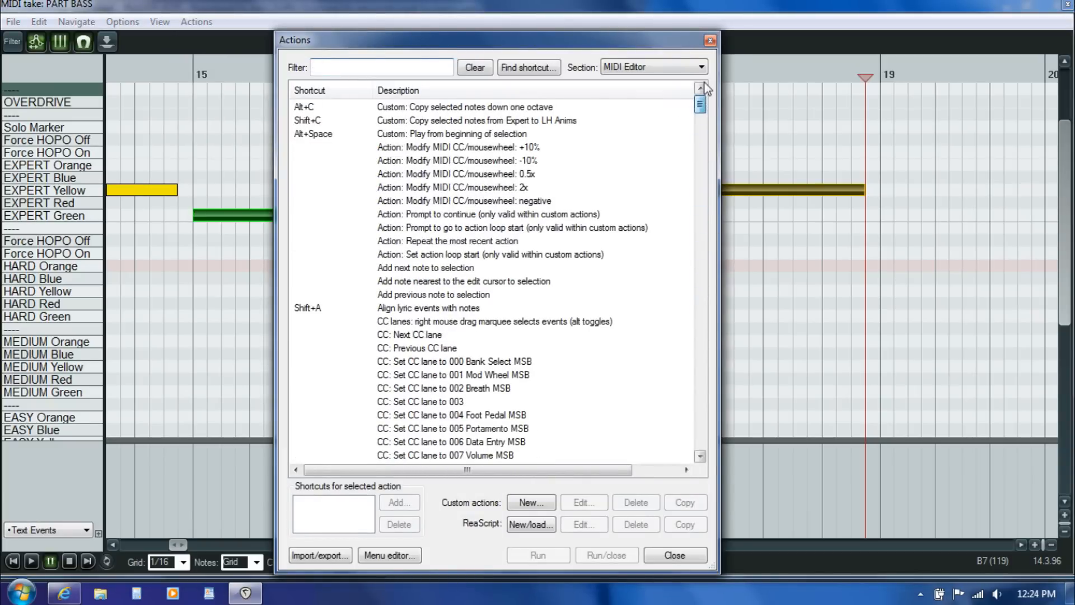
left_click(346, 66)
type("quan")
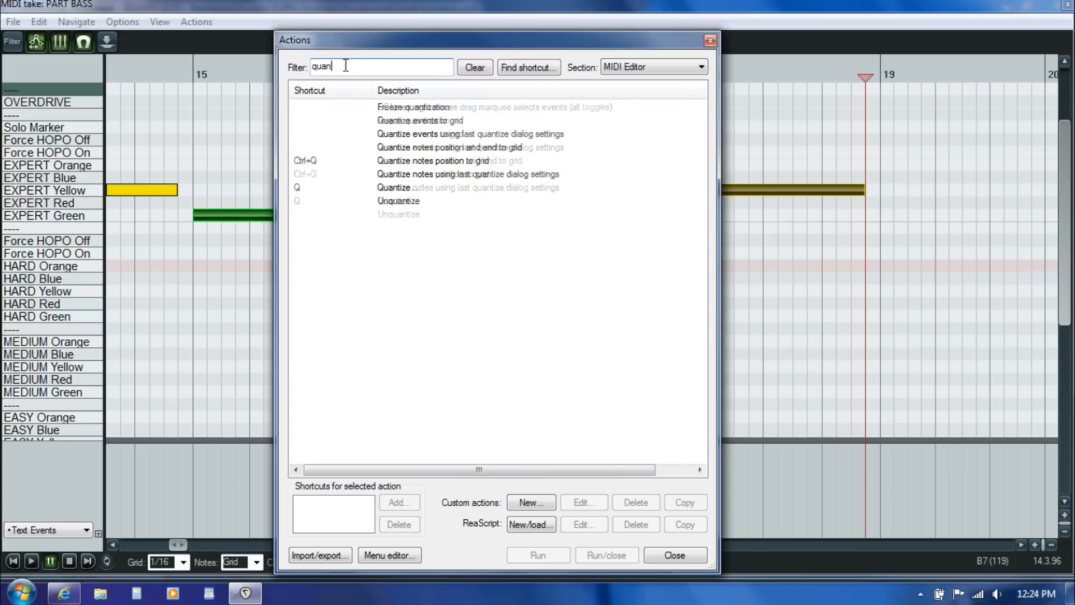
type("tize")
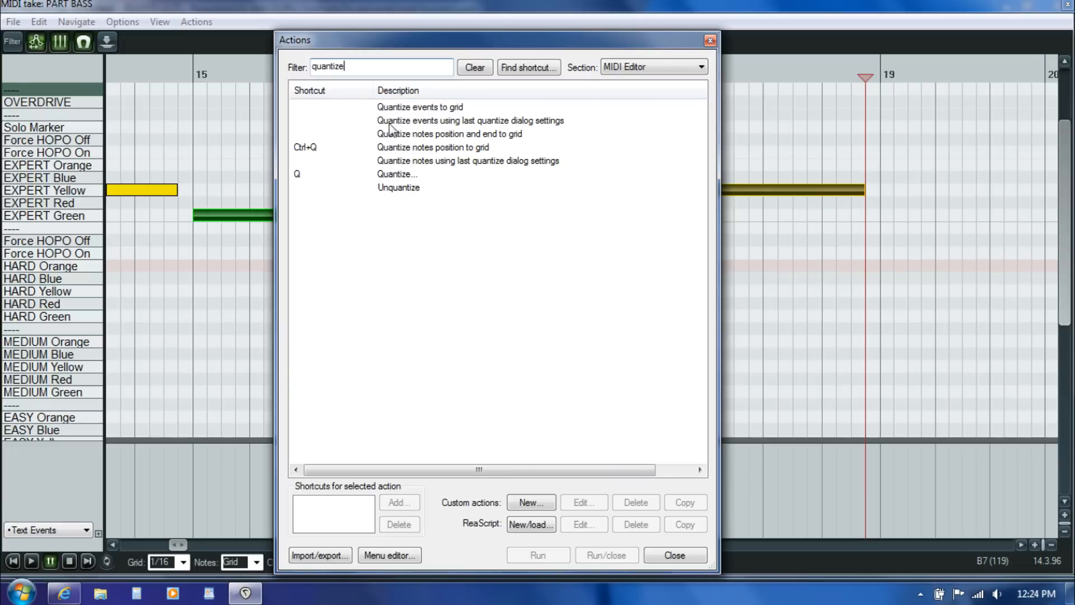
double_click(412, 150)
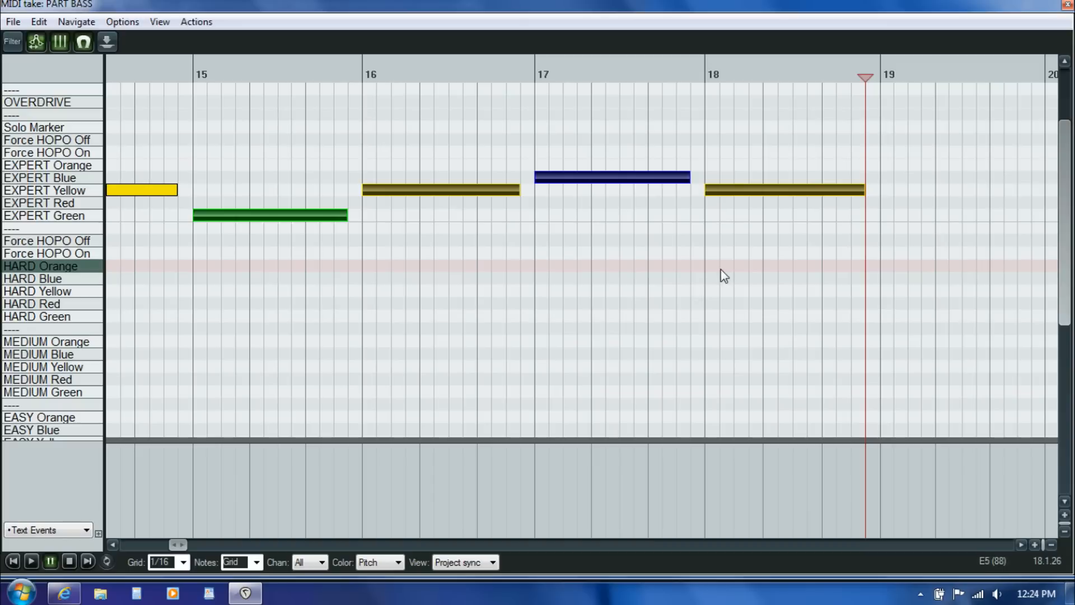
Step: Listen to the soloed bass around measure 18 and on into measure 20
left_click(707, 259)
key("space")
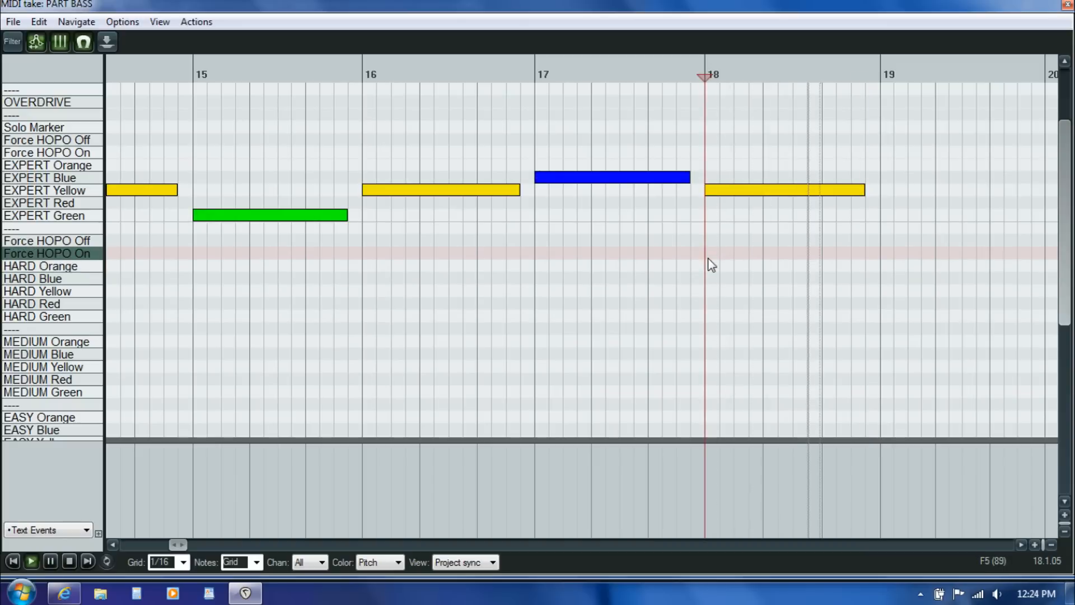
key("ctrl+space")
left_click(242, 249)
key("space")
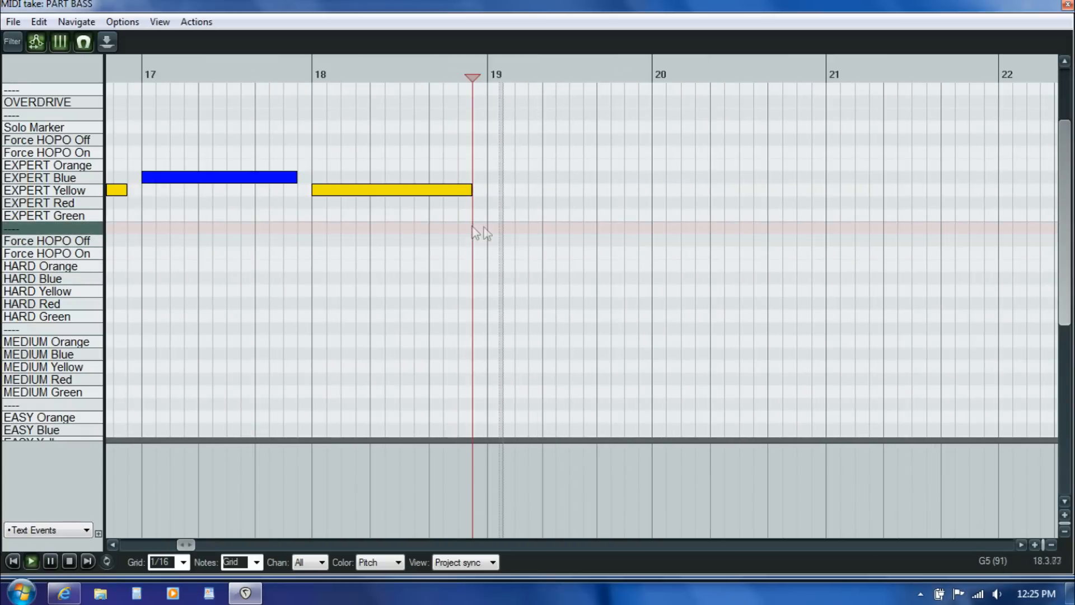
key("ctrl+space")
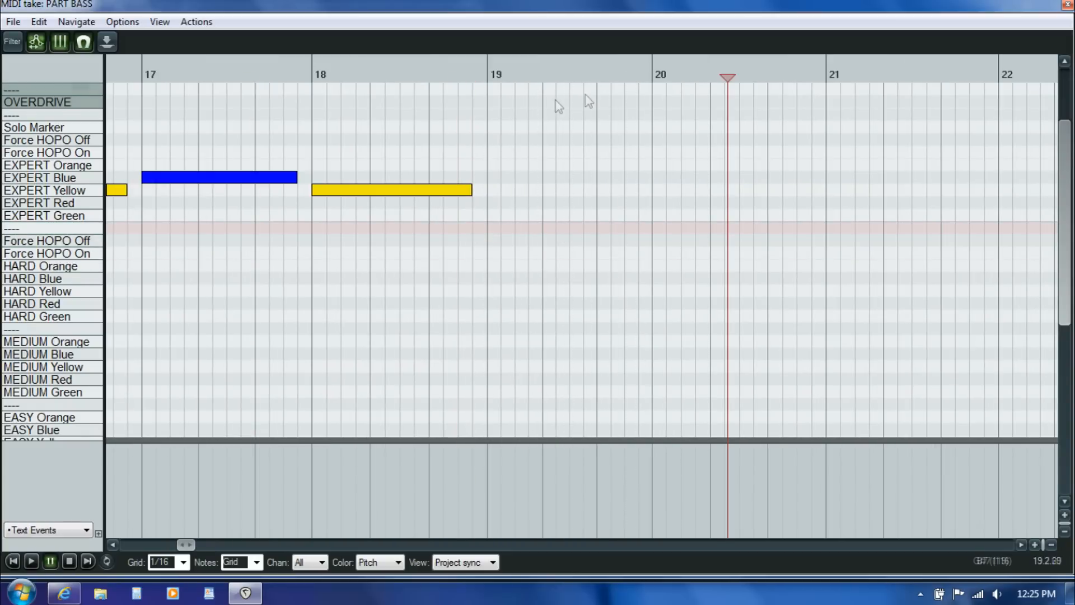
Step: Close the MIDI editor, turn off solo on PART BASS and play the full mix from measure 20 to measure 24
left_click(1067, 6)
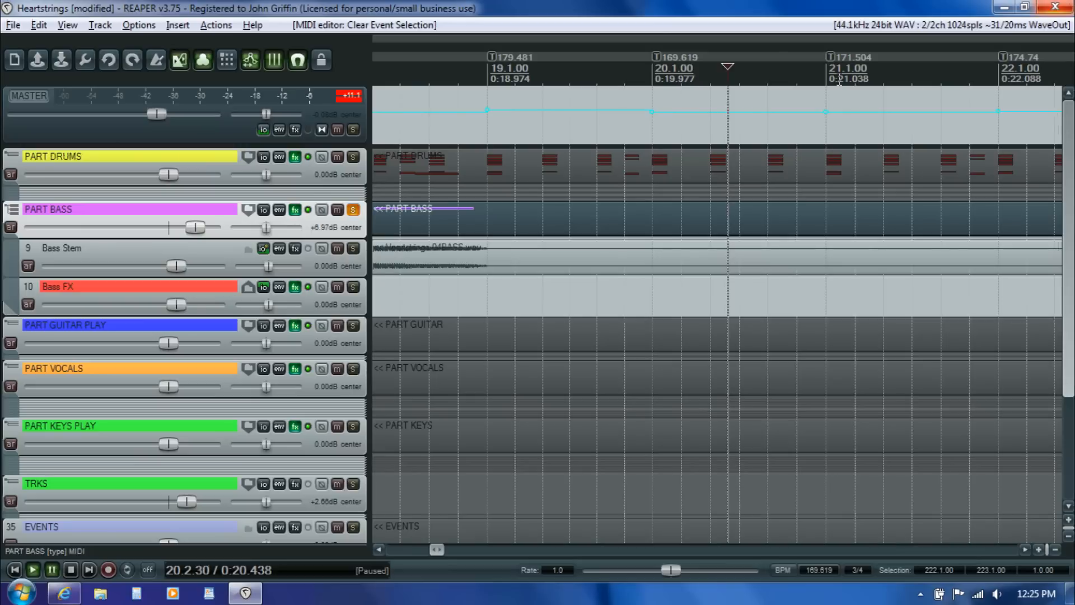
left_click(353, 210)
key("space")
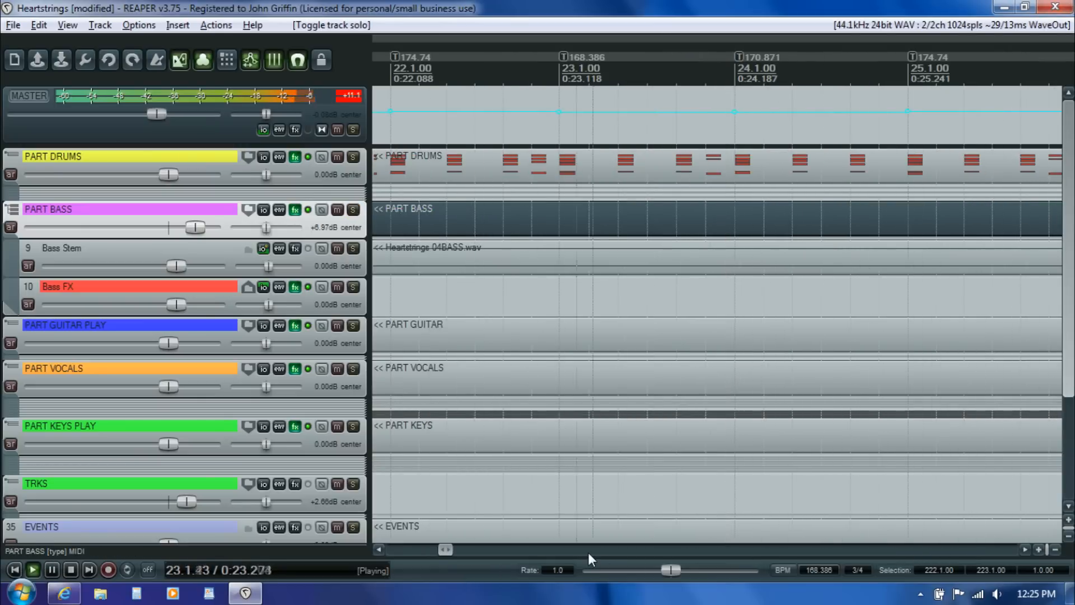
key("space")
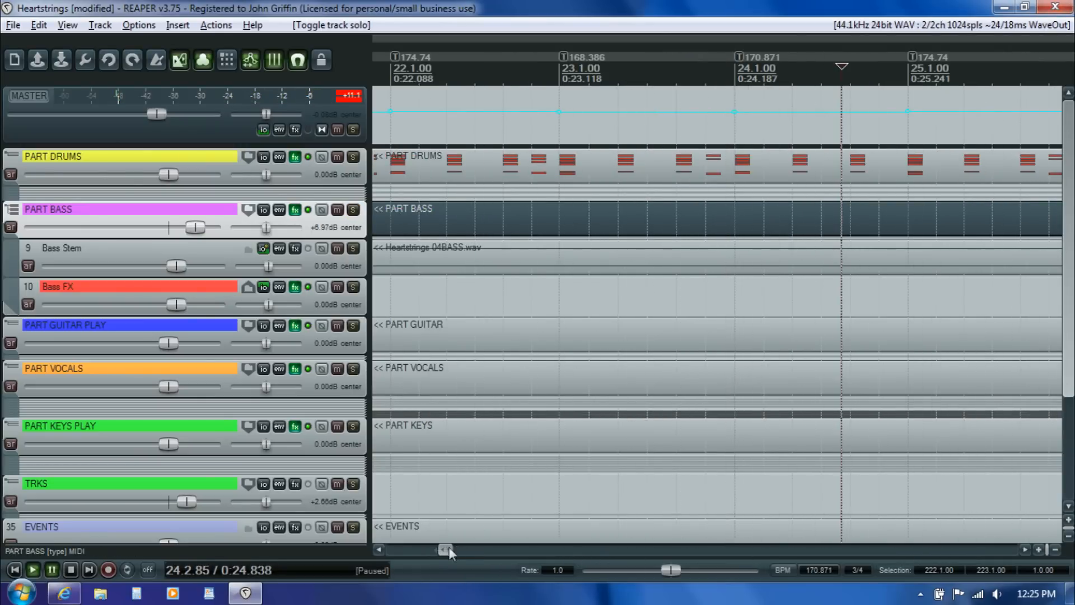
Step: Place the edit cursor at measure 31 on the Bass Stem and play the full mix from there to measure 37
left_click_drag(444, 550, 463, 552)
left_click(693, 244)
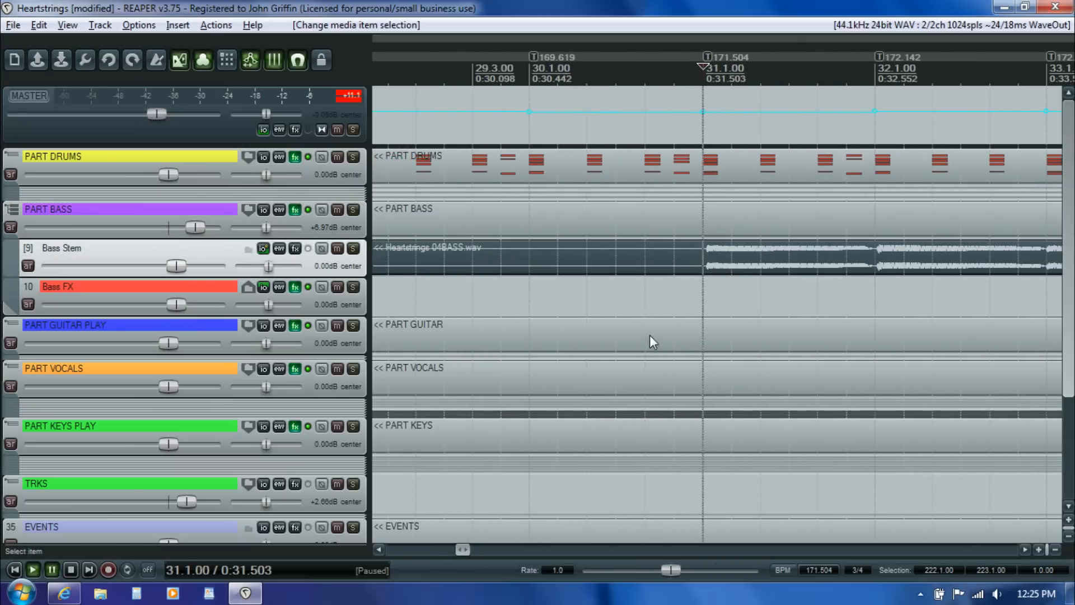
key("space")
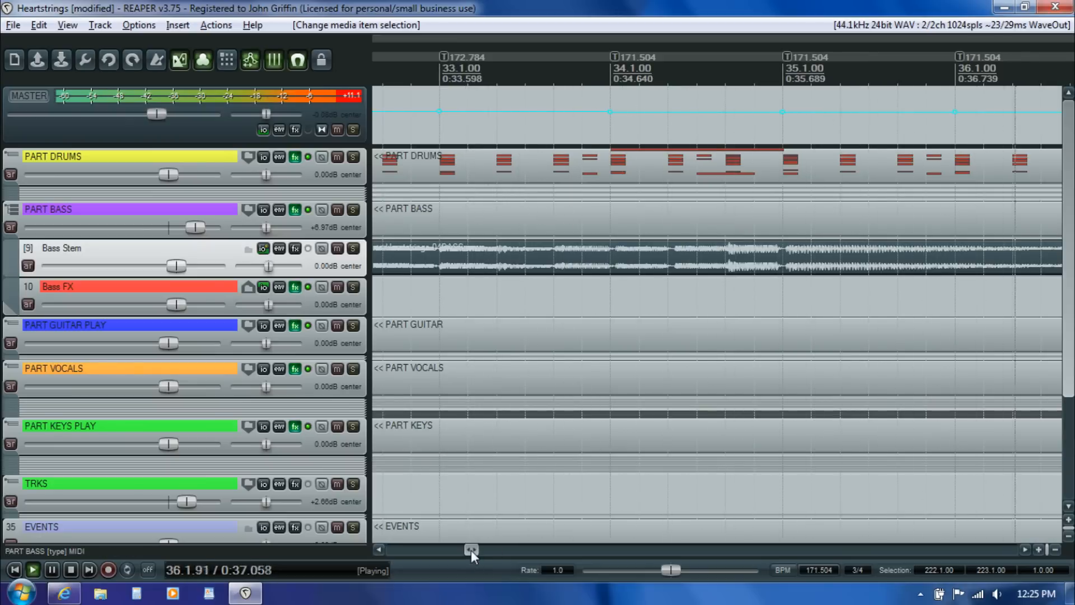
key("Return")
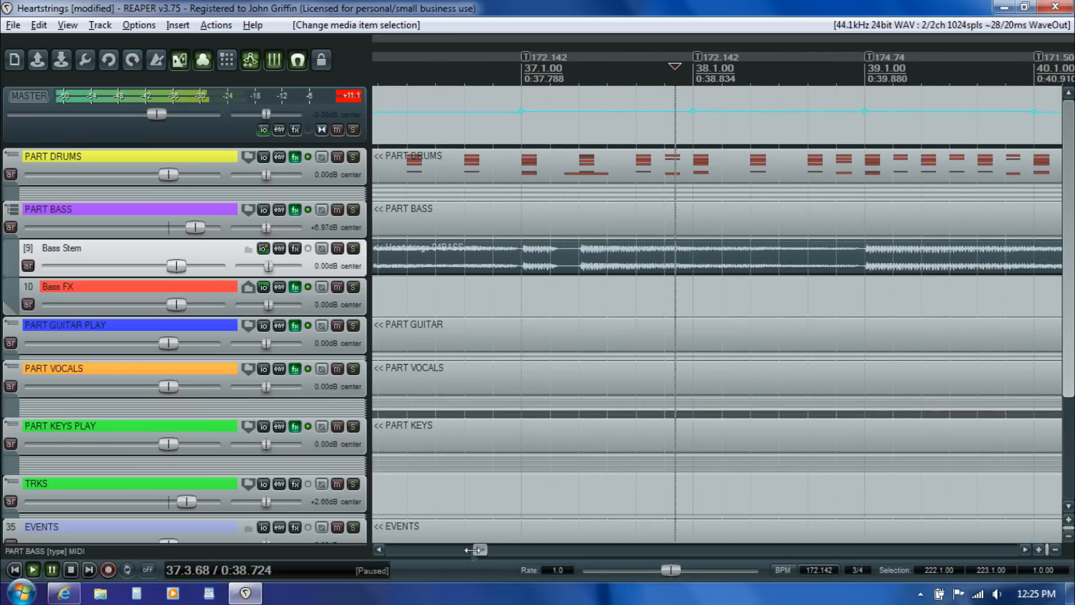
Step: Play the full mix from measure 34 to measure 37
mouse_move(479, 549)
left_mouse_down()
mouse_move(495, 552)
mouse_move(474, 552)
left_mouse_up()
left_click(515, 278)
key("space")
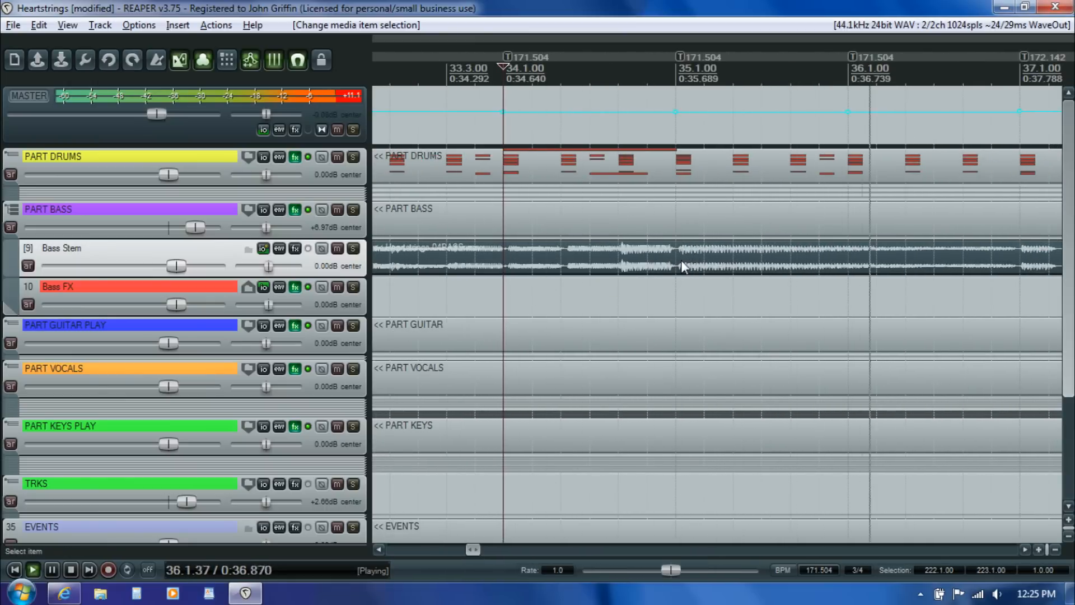
key("Return")
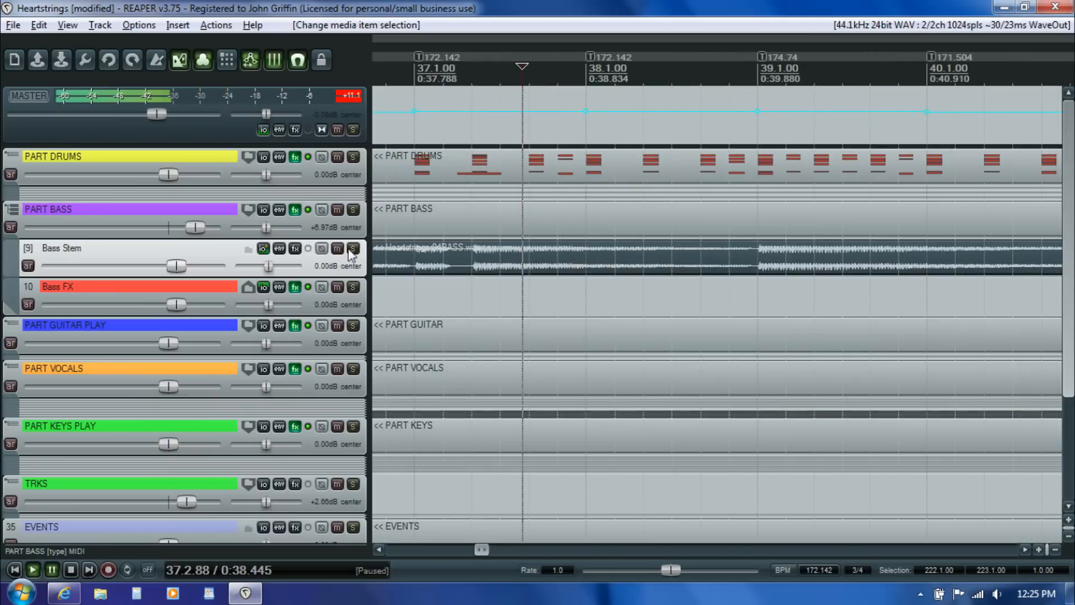
Step: Solo PART BASS and open its MIDI item in the MIDI editor around measure 37
left_click(353, 209)
double_click(417, 263)
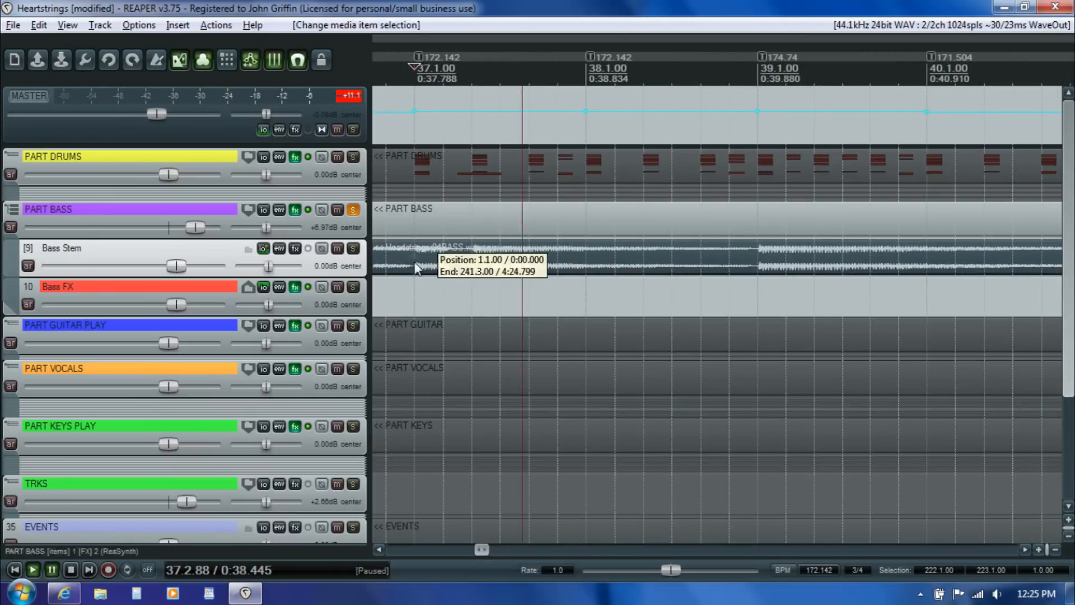
left_click(612, 352)
double_click(425, 209)
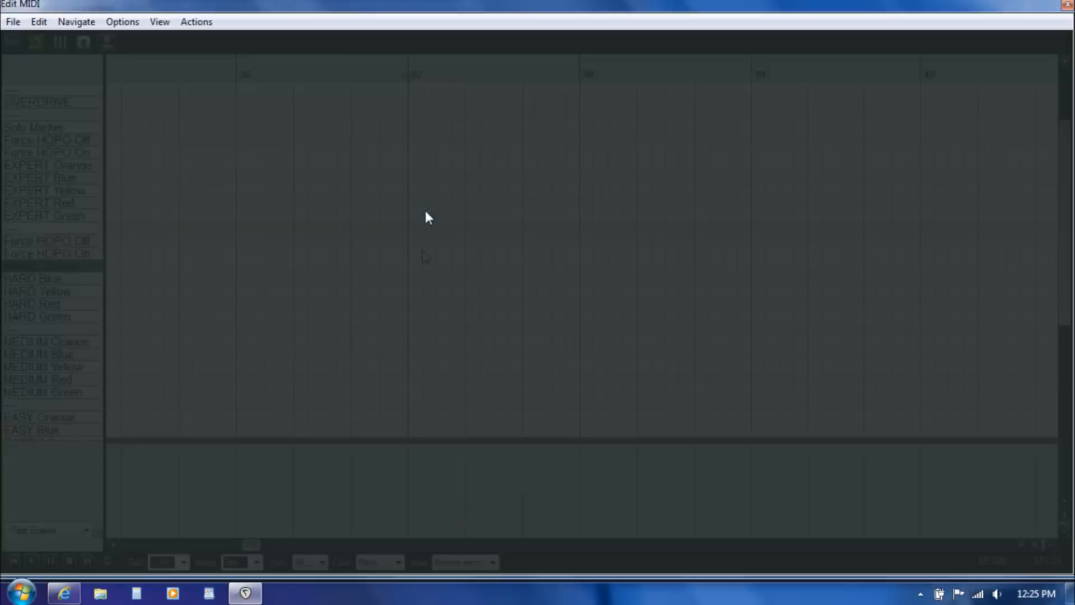
Step: Listen to the soloed bass leading up to measure 35 and place an Expert Red note at the start of measure 35
left_click_drag(249, 545, 239, 547)
left_click(315, 289)
key("space")
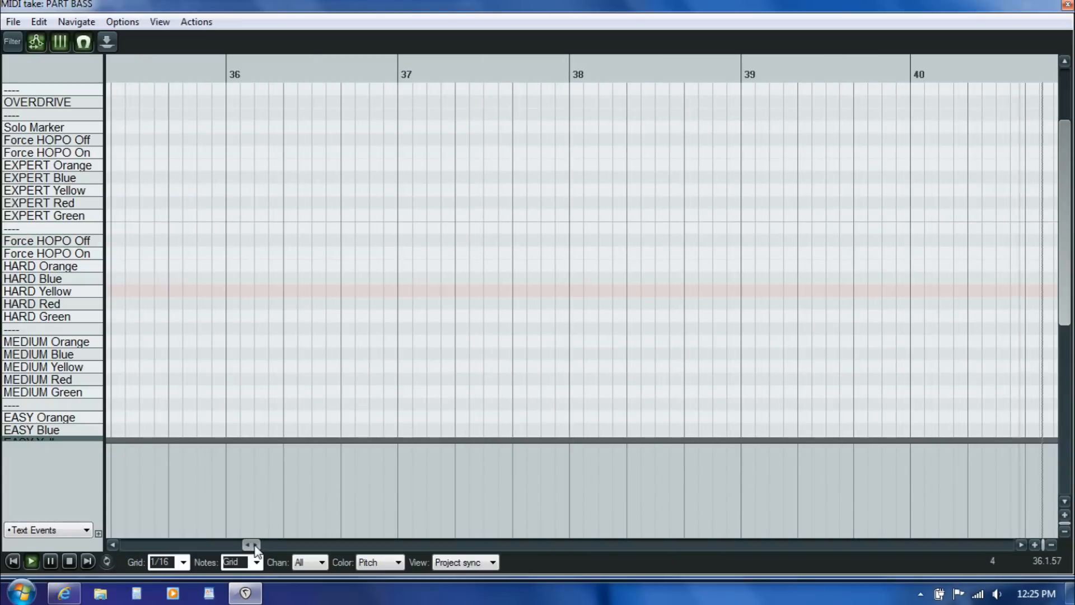
key("space")
left_click_drag(263, 543, 246, 546)
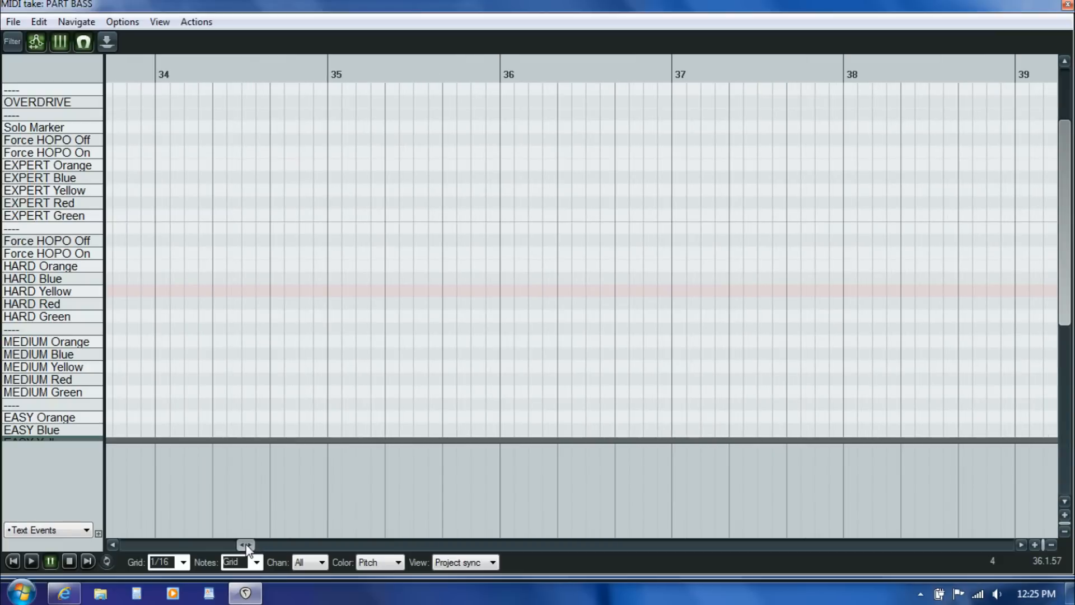
left_click(335, 215)
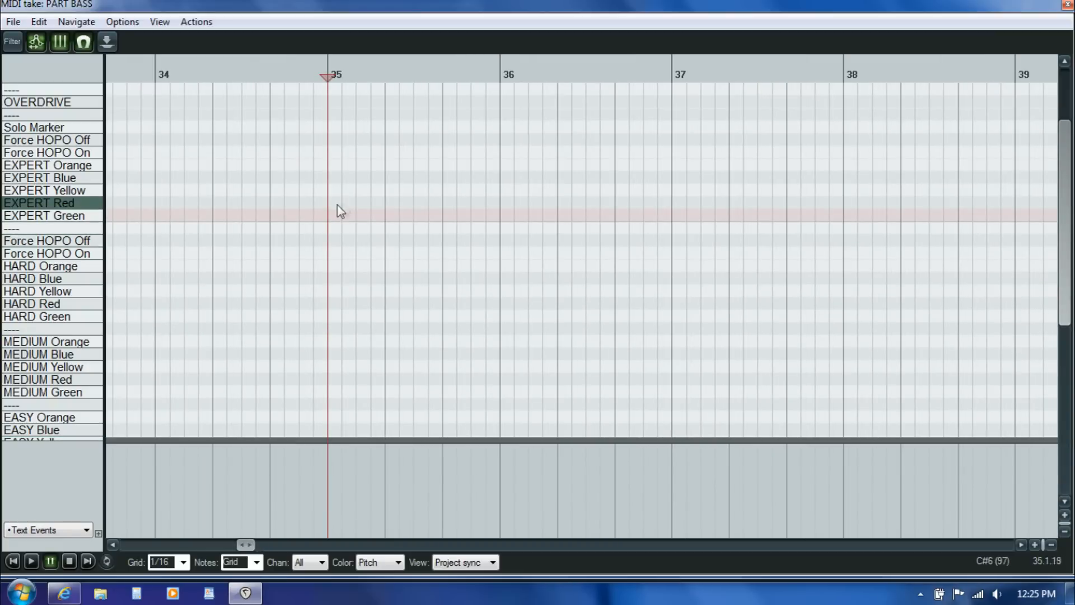
left_click(156, 221)
key("space")
left_click(298, 218)
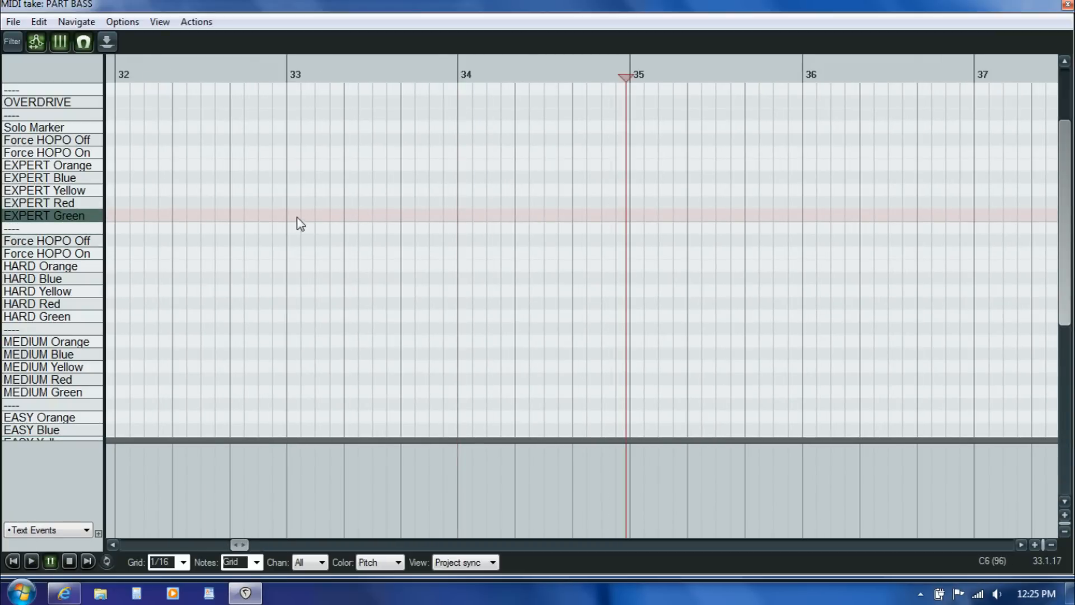
key("ctrl+space")
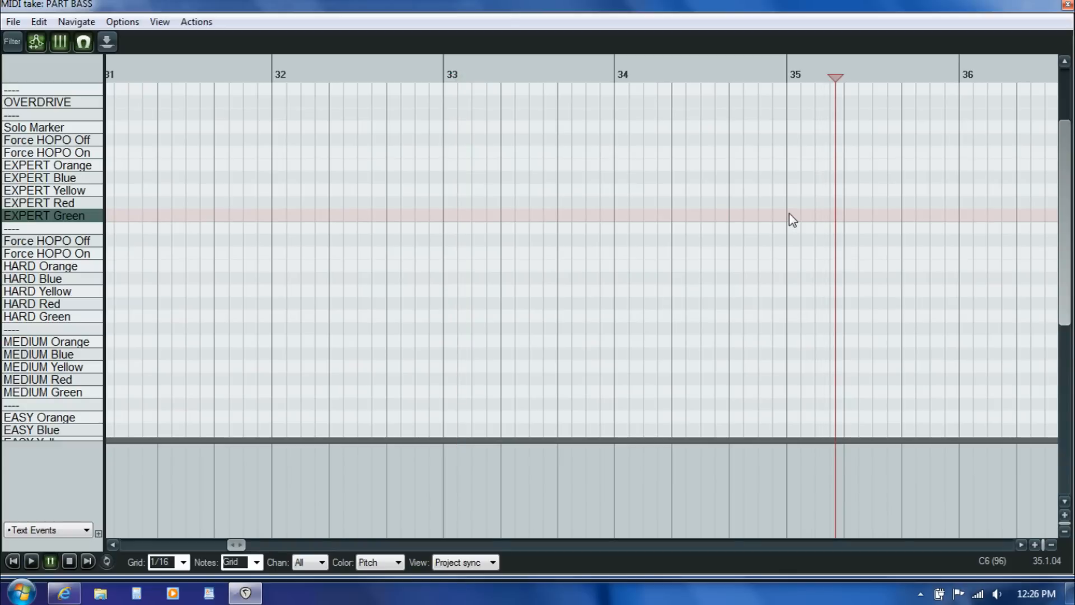
left_click(789, 203)
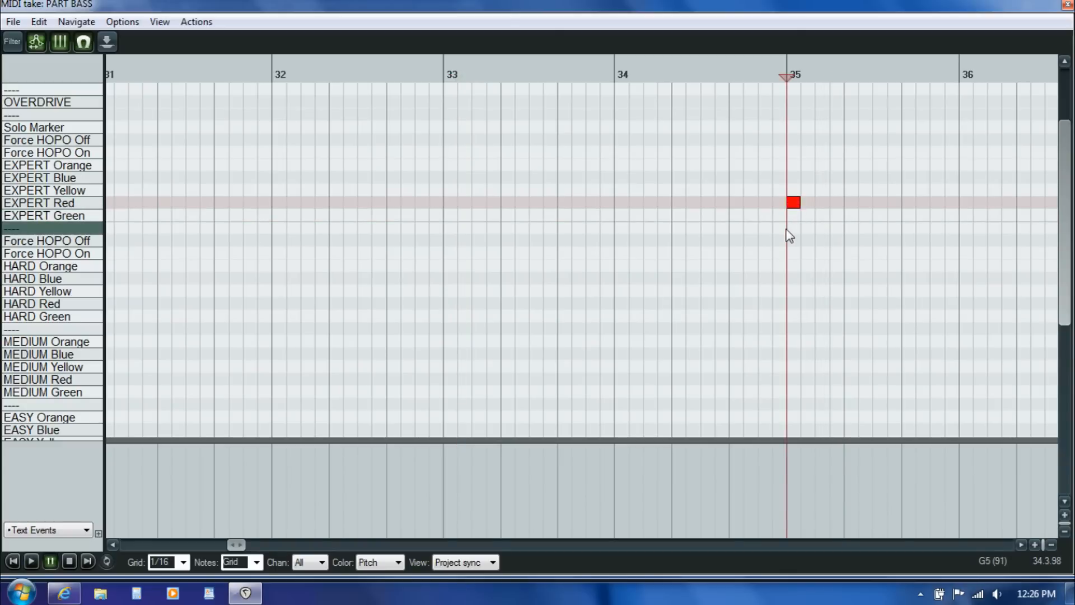
Step: Play the soloed bass through to measure 37, and add an Expert Red note at measure 37 and an Expert Yellow note on its second beat
left_click(399, 220)
key("space")
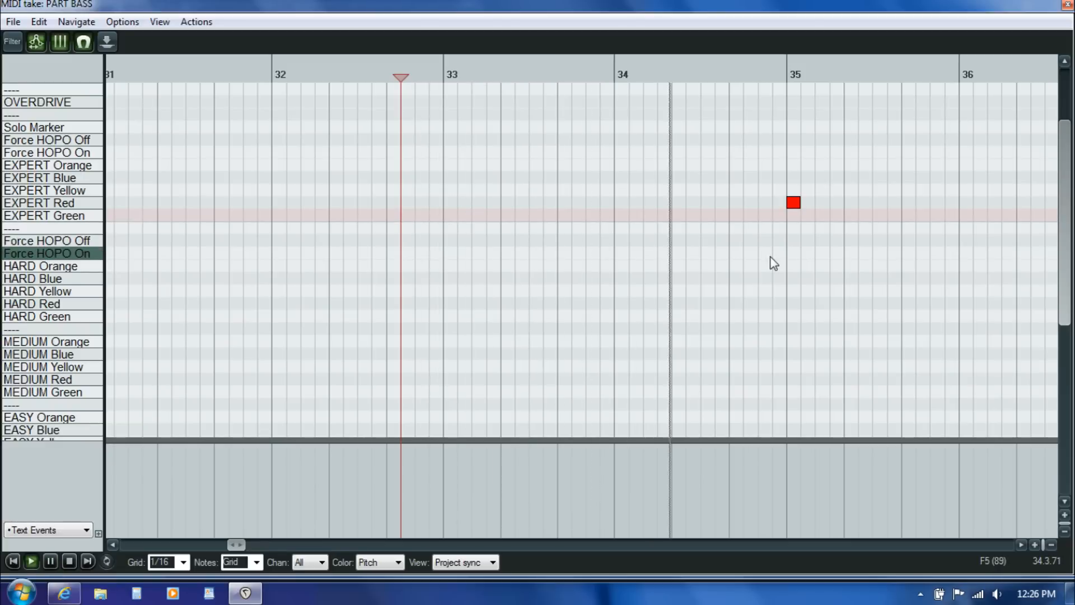
key("Return")
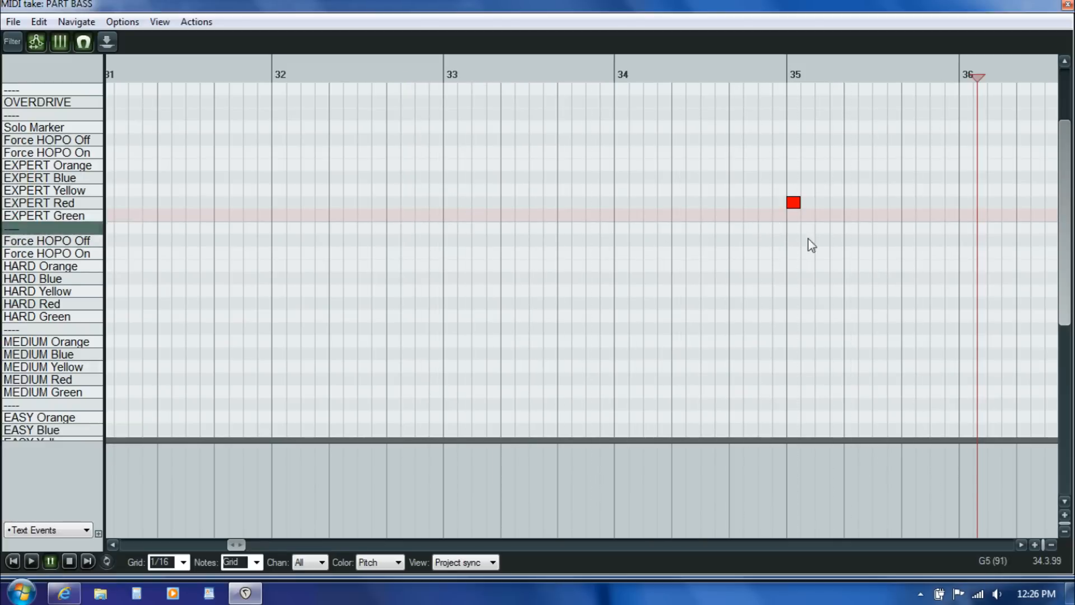
left_click(1020, 544)
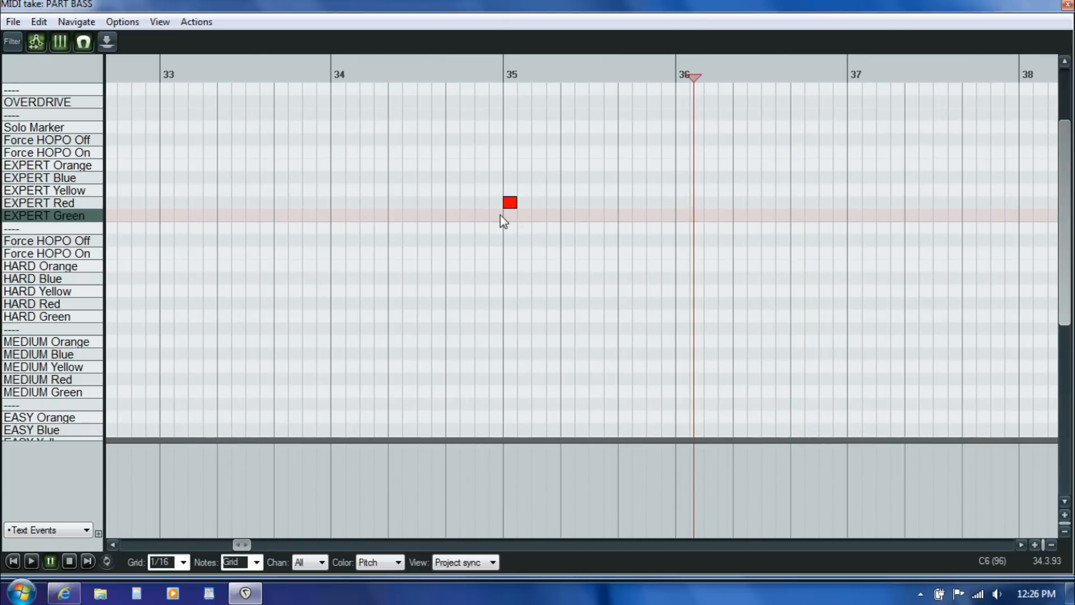
left_click(504, 230)
key("space")
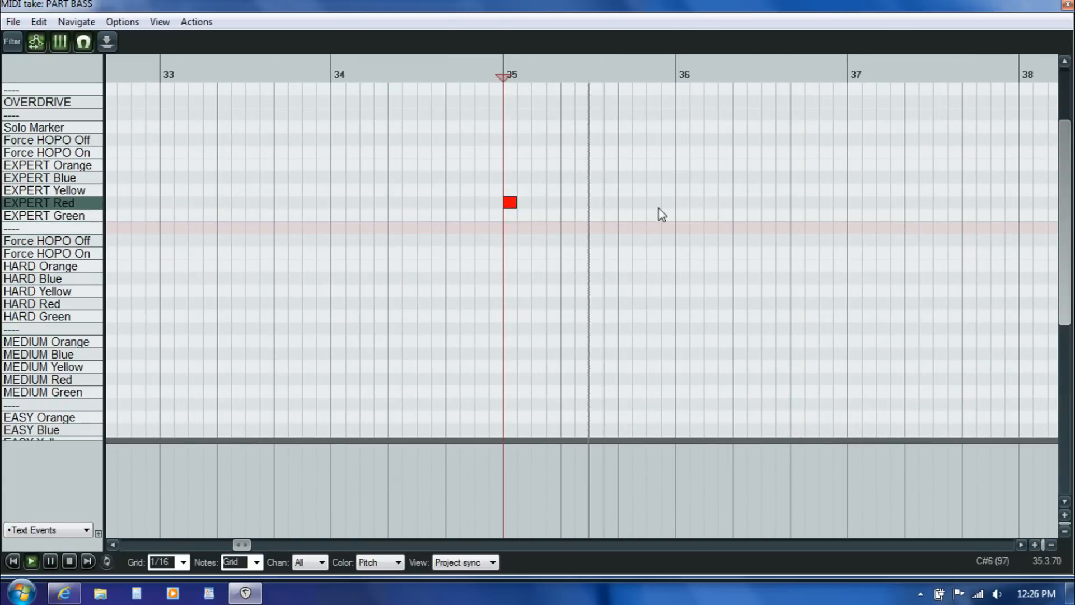
key("space")
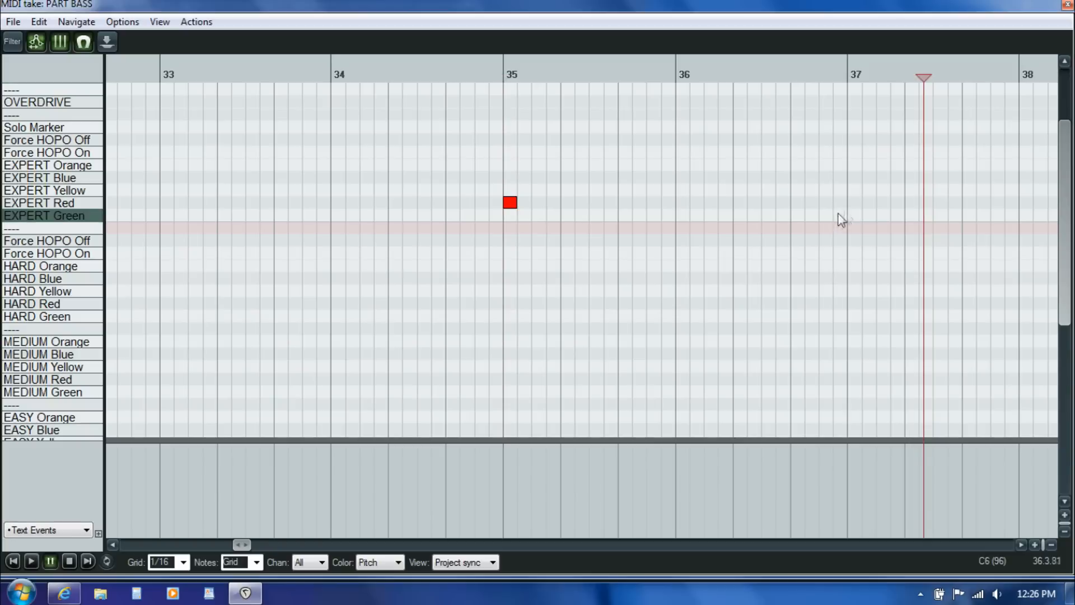
double_click(857, 205)
double_click(912, 189)
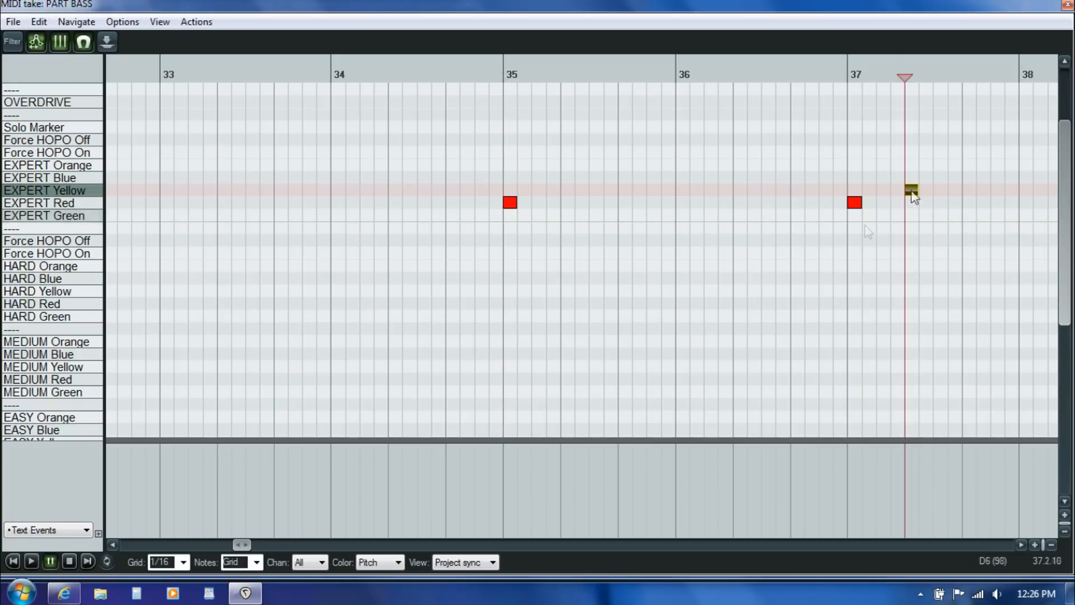
Step: Extend the two Expert Red notes to just before the notes that follow them, and the Expert Yellow note to just before measure 39
left_click(505, 230)
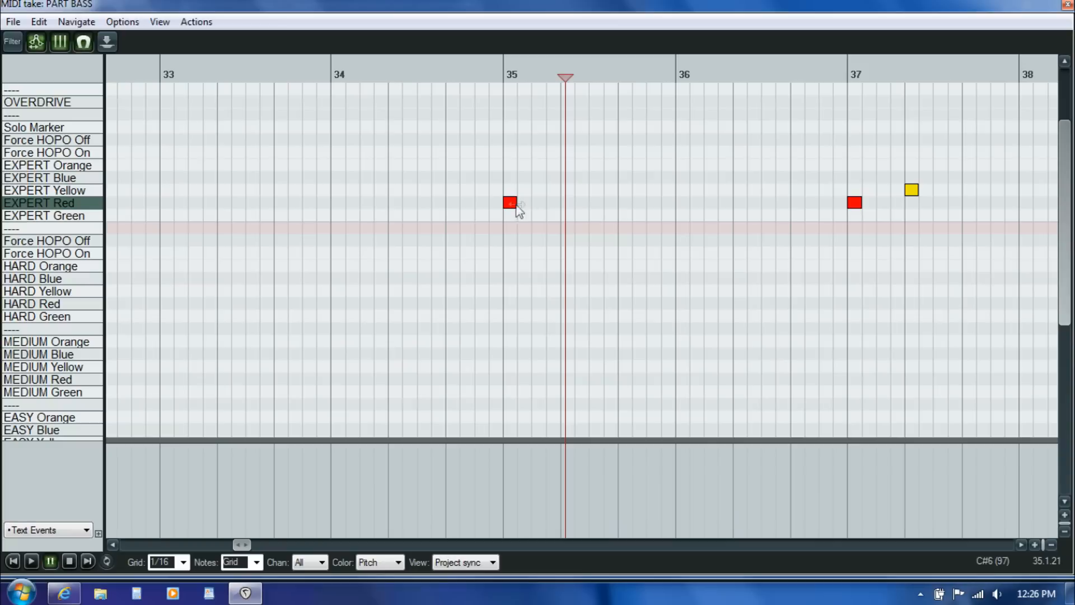
left_click_drag(516, 204, 890, 202)
left_click(464, 242)
key("space")
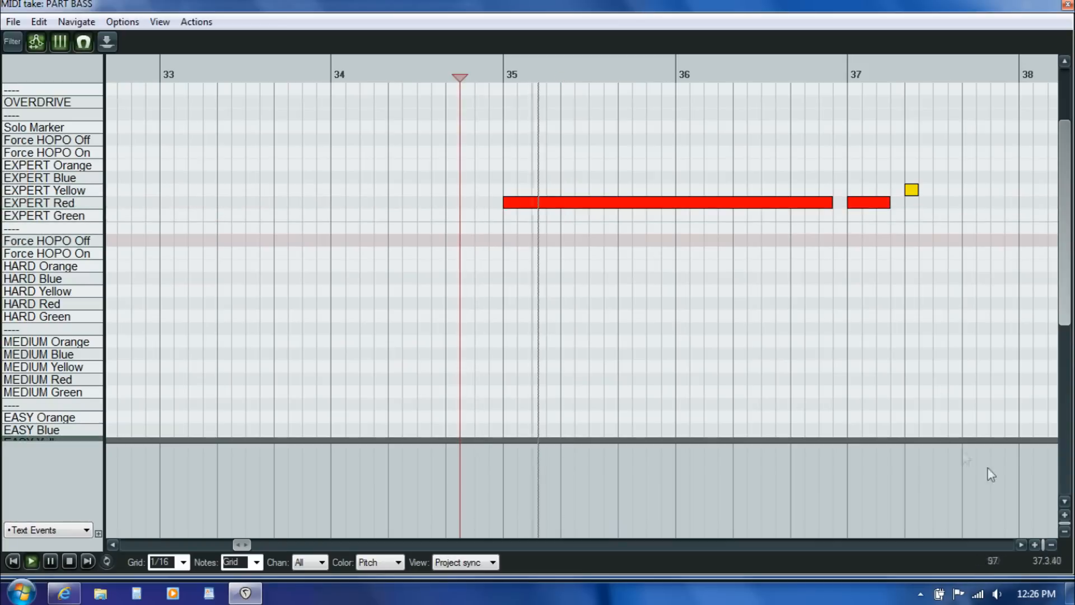
left_click(1019, 543)
left_click(1019, 543)
left_click(1018, 543)
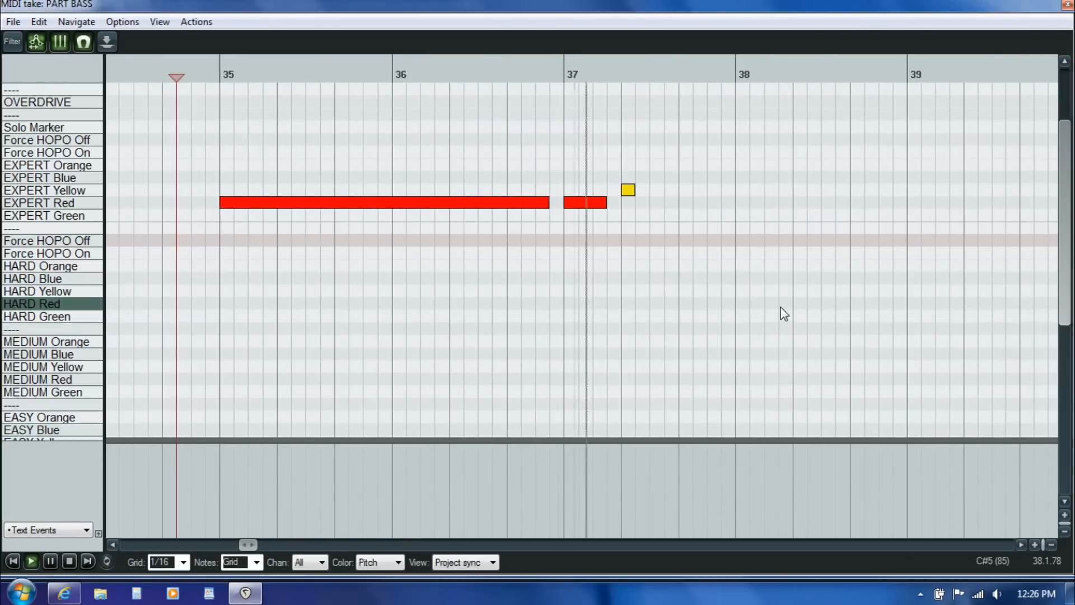
key("ctrl+space")
left_click_drag(636, 190, 892, 202)
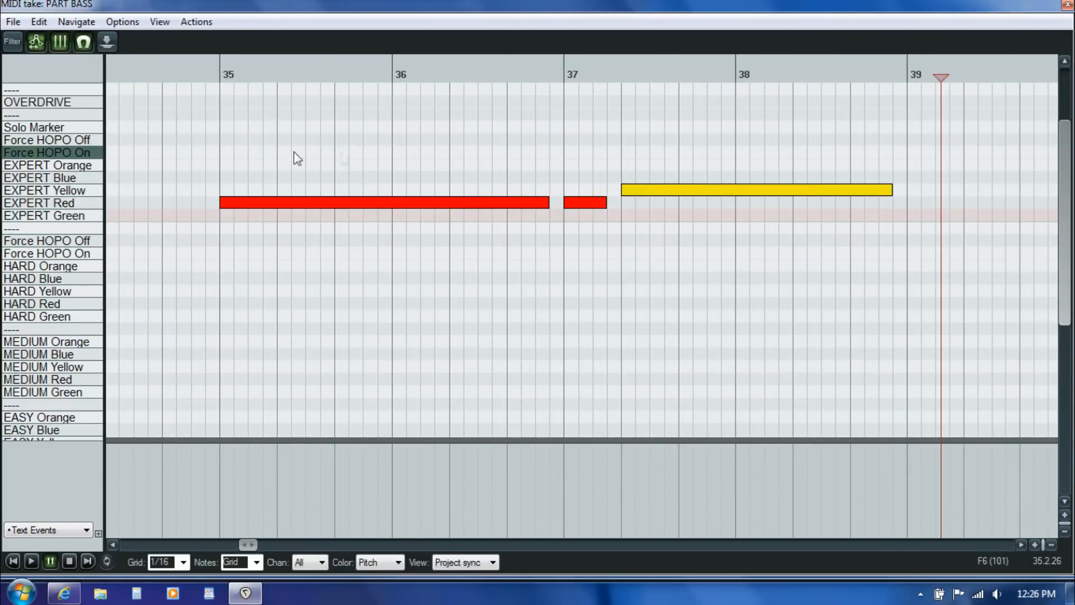
Step: Copy the red and yellow phrase in measures 35 to 38 and paste it at measure 39
left_click_drag(194, 163, 916, 270)
left_click(904, 244)
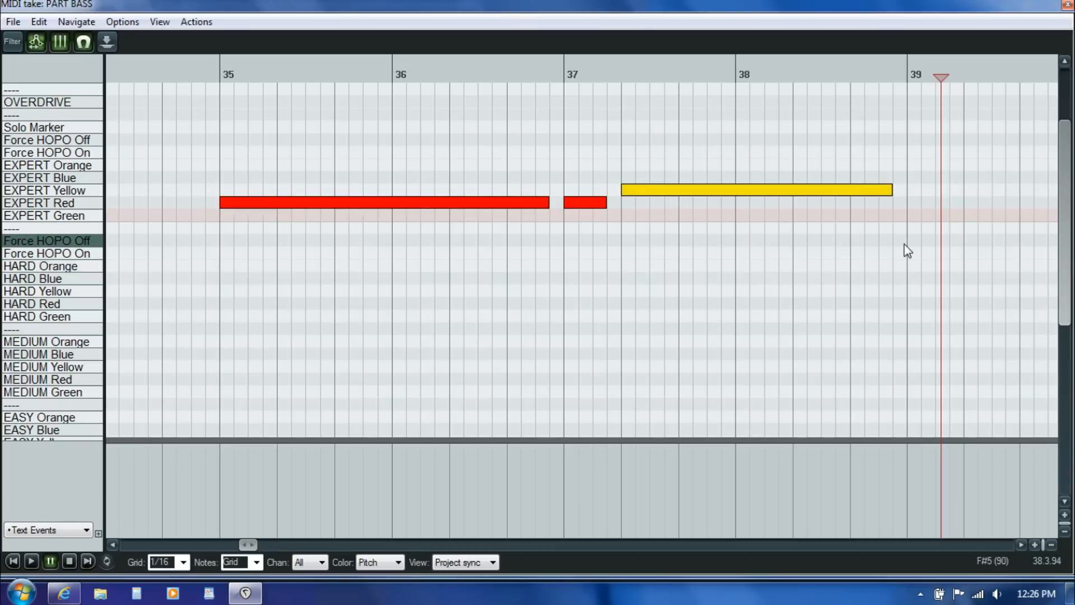
key("ctrl+v")
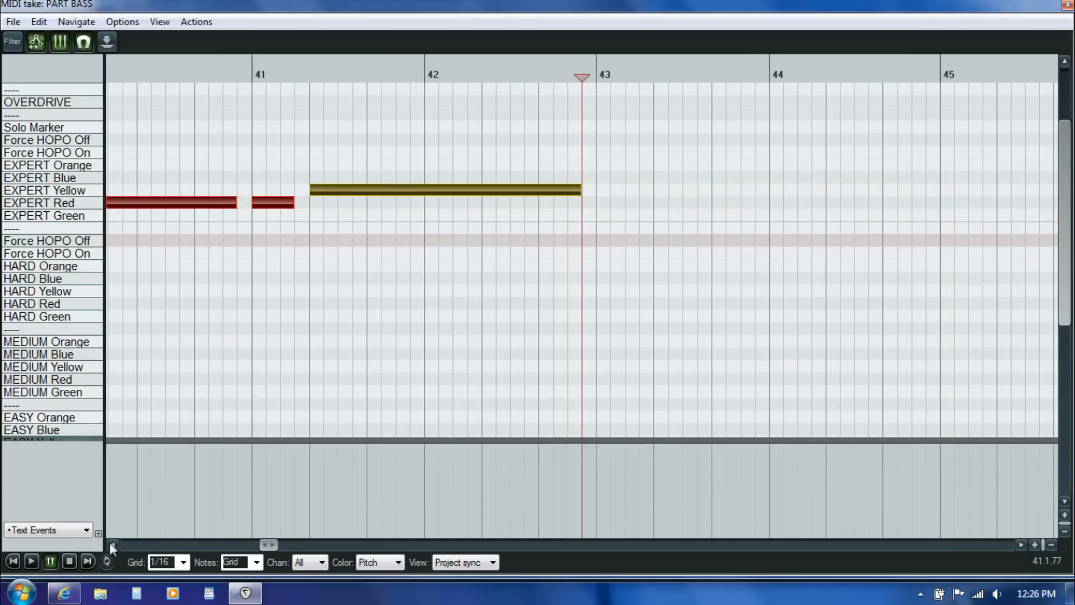
Step: Play the pasted phrase from late in measure 38 into measure 41 to check it against the bass
left_click(113, 544)
left_click(113, 544)
left_click(114, 544)
left_click(157, 292)
key("space")
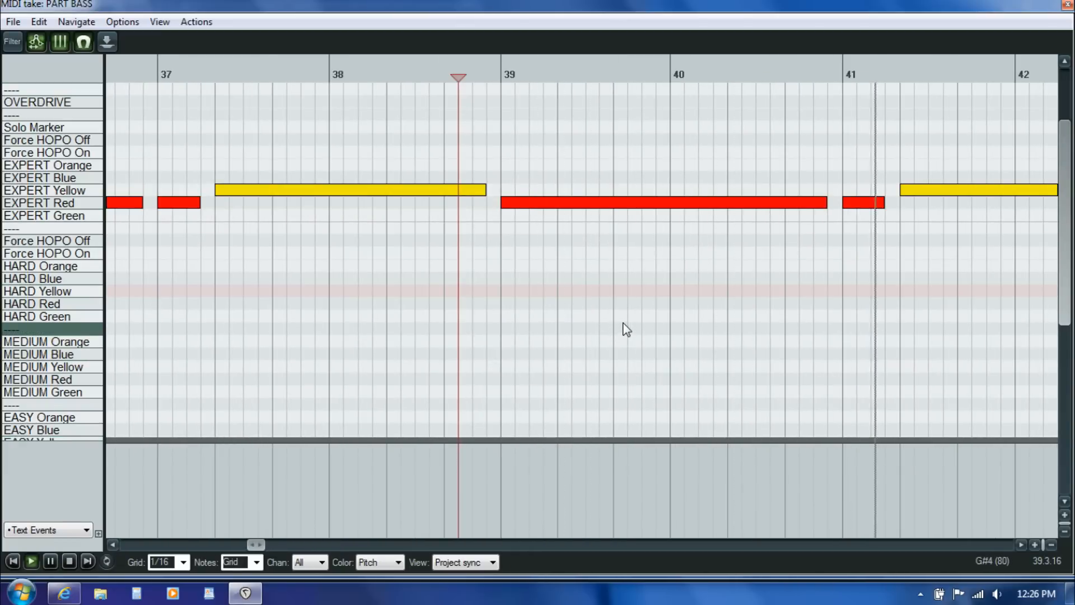
key("space")
left_click(356, 243)
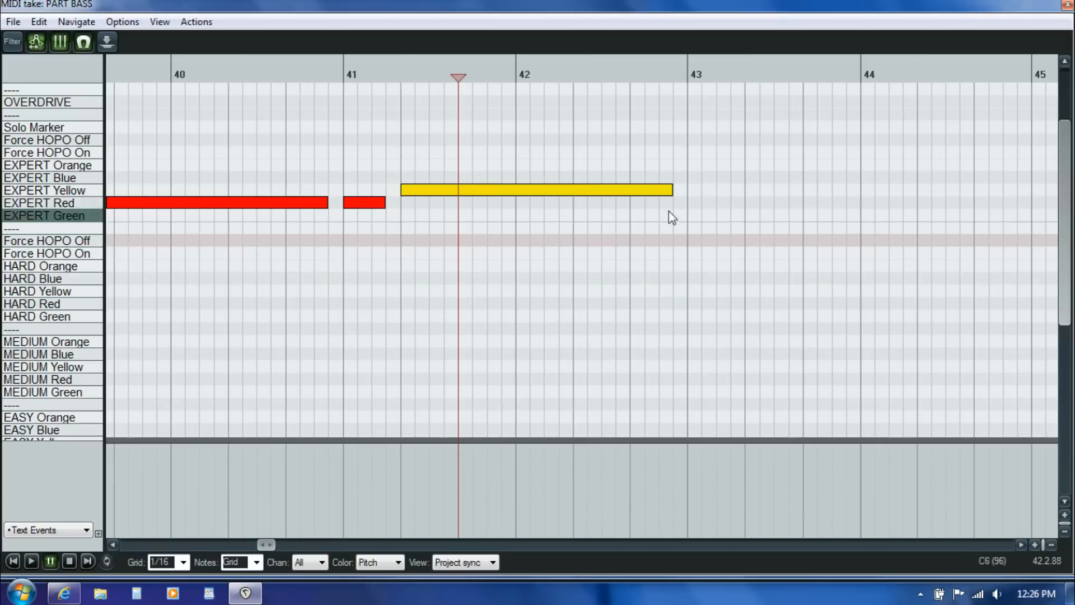
left_click(688, 223)
left_click(573, 242)
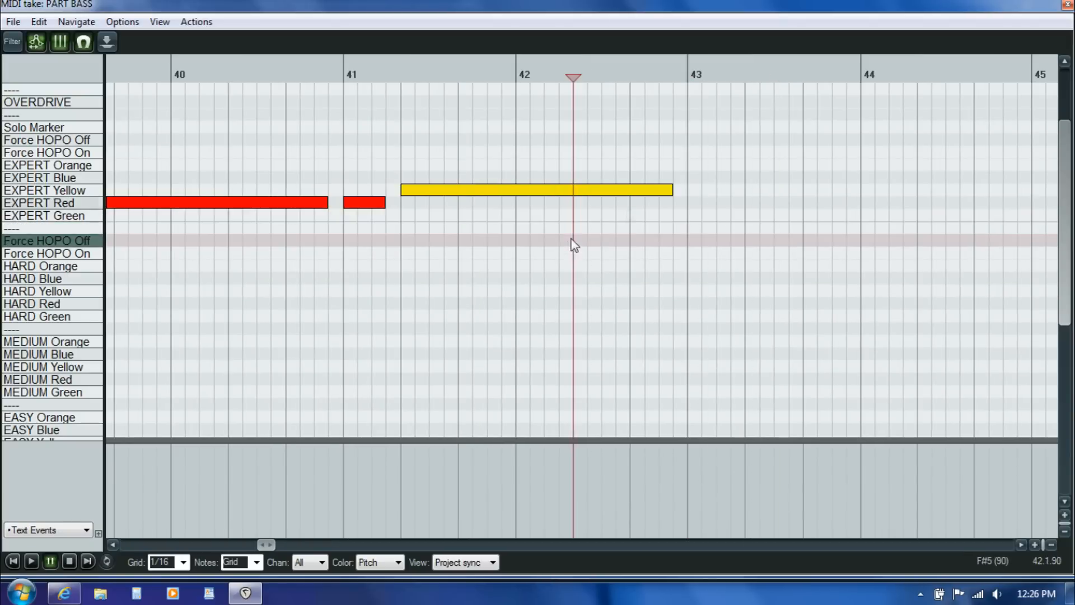
Step: Close the MIDI editor, turn off solo on PART BASS and play the full mix from measure 41 to measure 43
left_click(1065, 5)
left_click(430, 218)
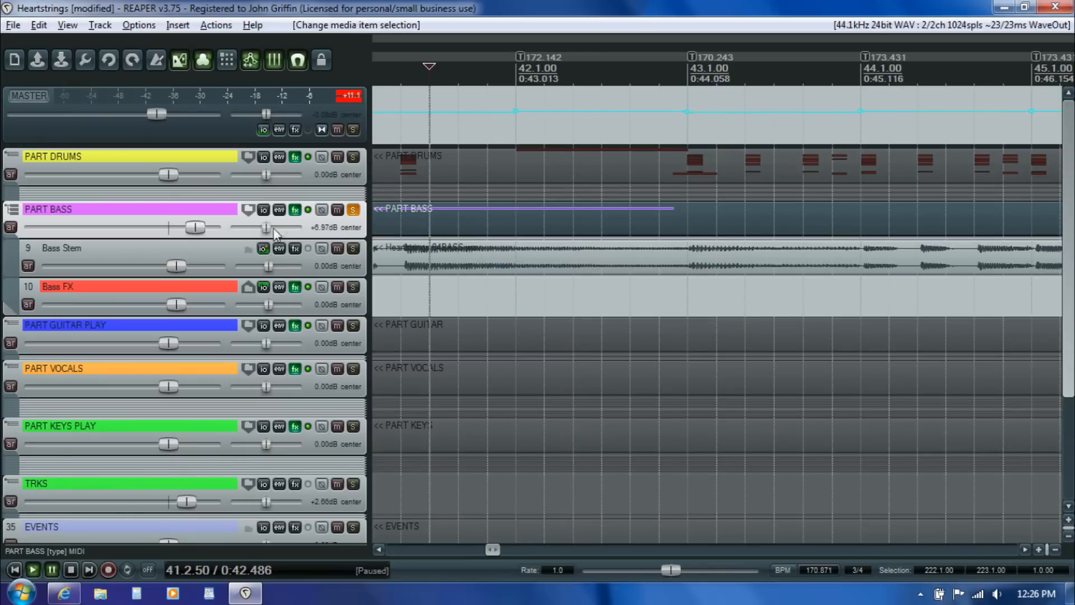
left_click(353, 210)
key("space")
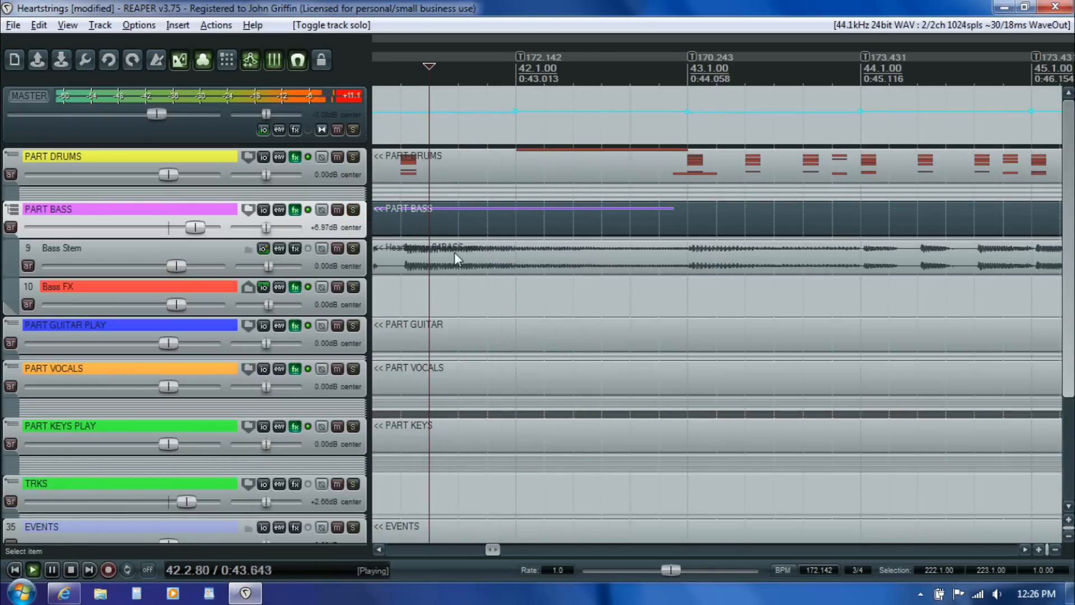
key("ctrl+space")
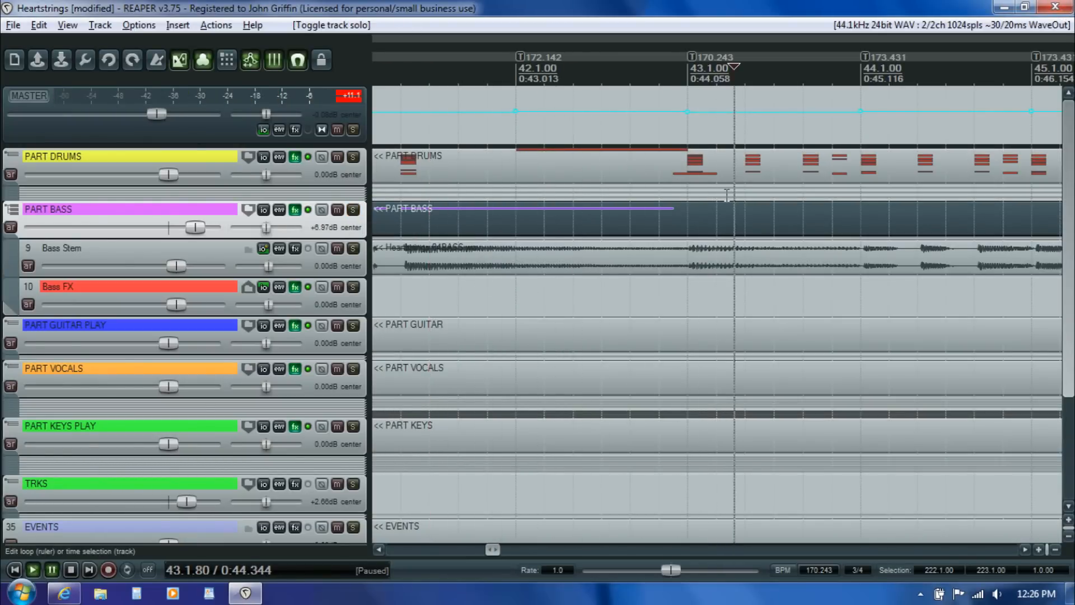
Step: Play the full mix from the start of measure 43 on past measure 44
left_click(689, 216)
key("space")
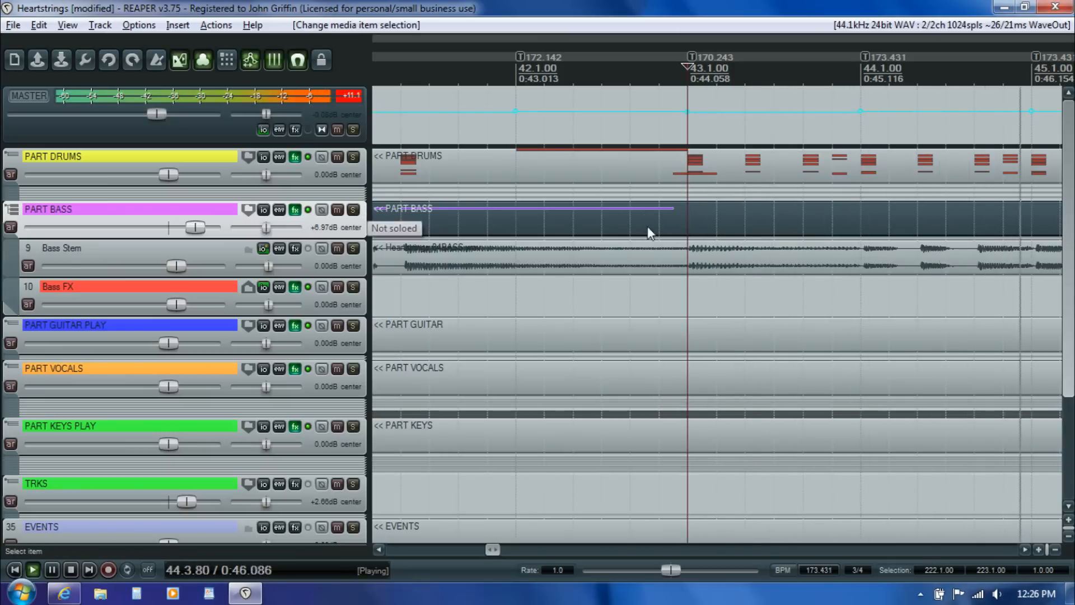
key("ctrl+space")
Step: Solo PART BASS, reopen its MIDI take and listen to the charted phrase from measure 15 into measure 16
left_click(353, 210)
double_click(663, 220)
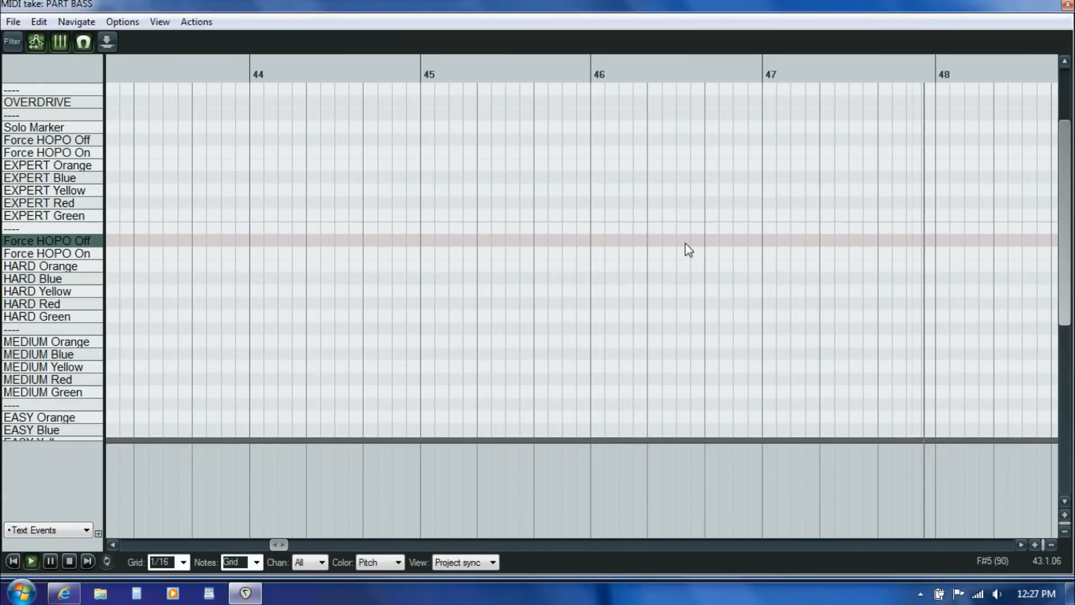
key("space")
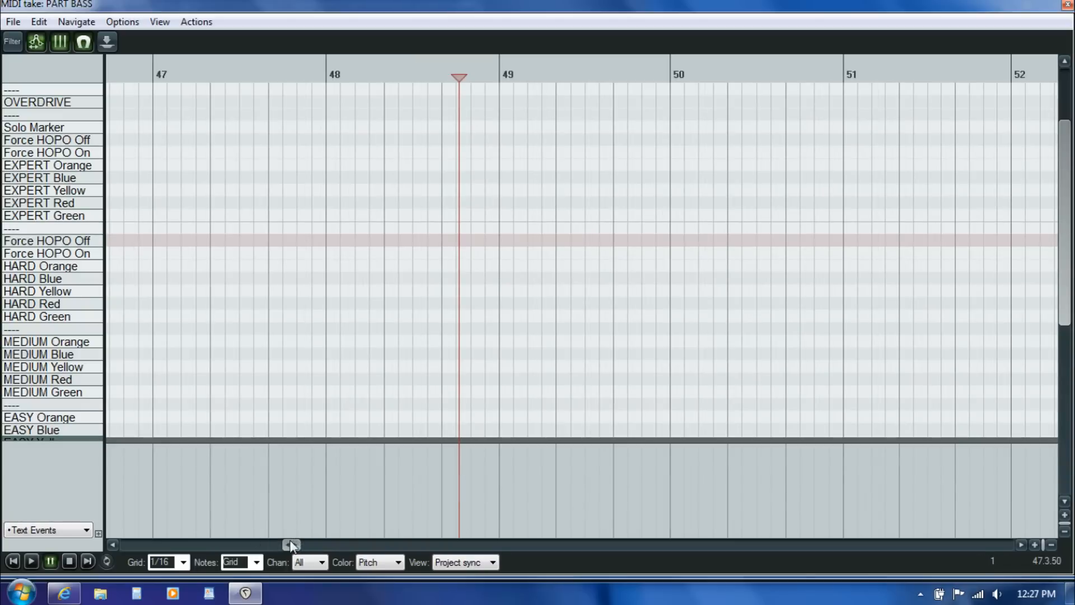
left_click_drag(291, 543, 173, 537)
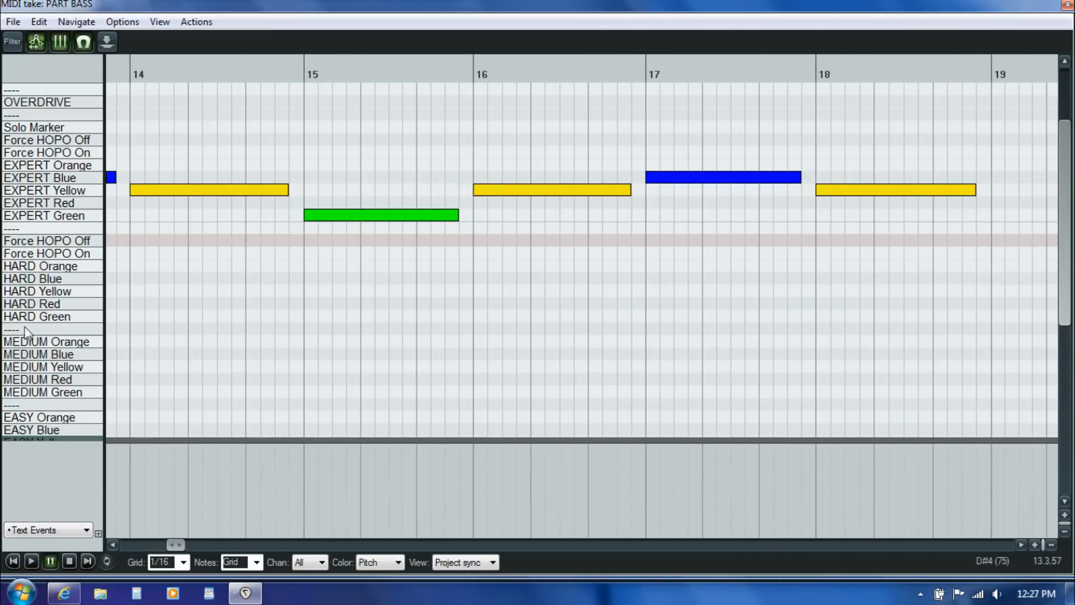
key("space")
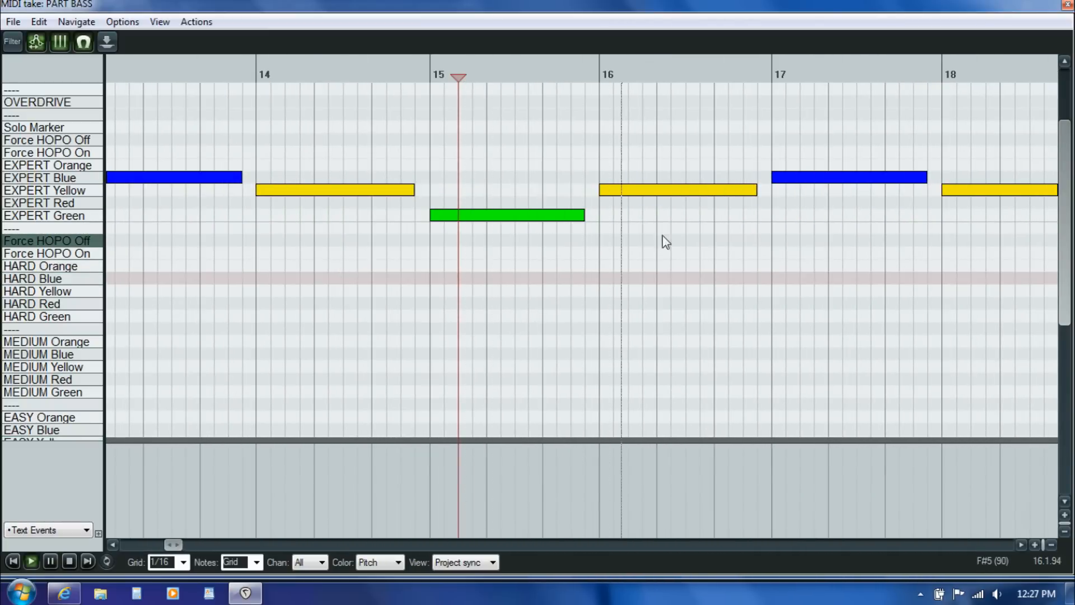
key("space")
Step: Copy the green, yellow, blue and yellow sustains in measures 15 to 18 and paste them at measure 43
left_click_drag(442, 117, 754, 278)
left_click_drag(182, 546, 276, 552)
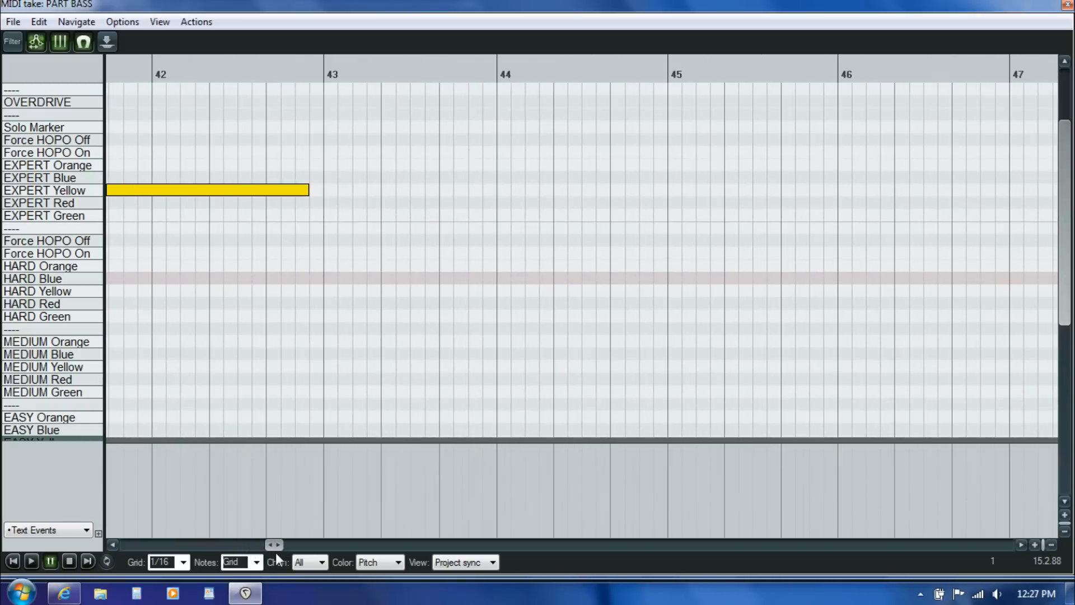
key("space")
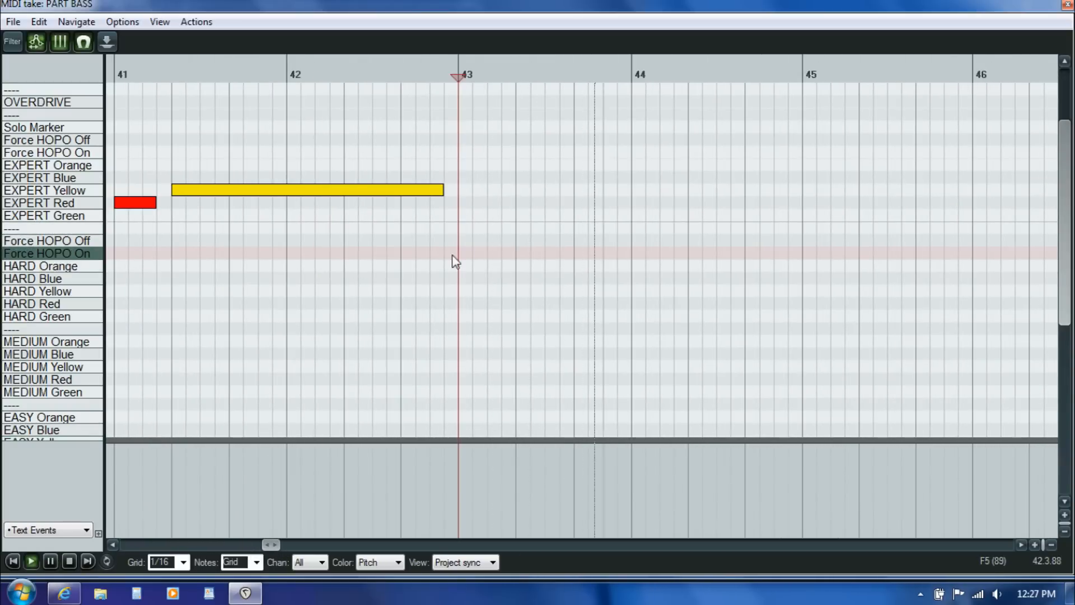
key("ctrl+v")
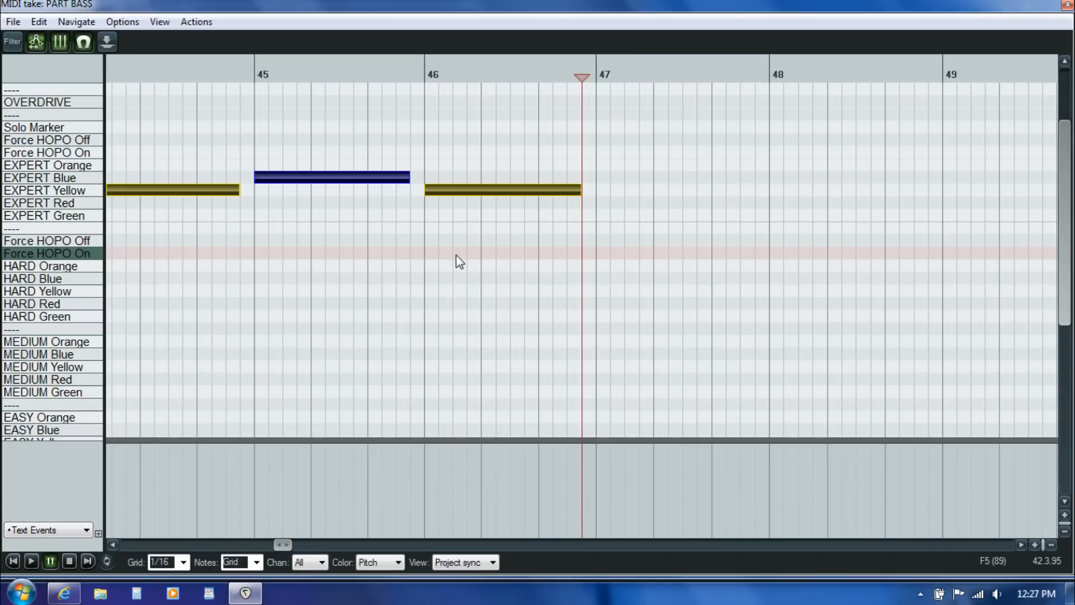
Step: Play back the Expert bass notes in measures 43 to 46 to check their rhythm
left_click_drag(284, 543, 274, 542)
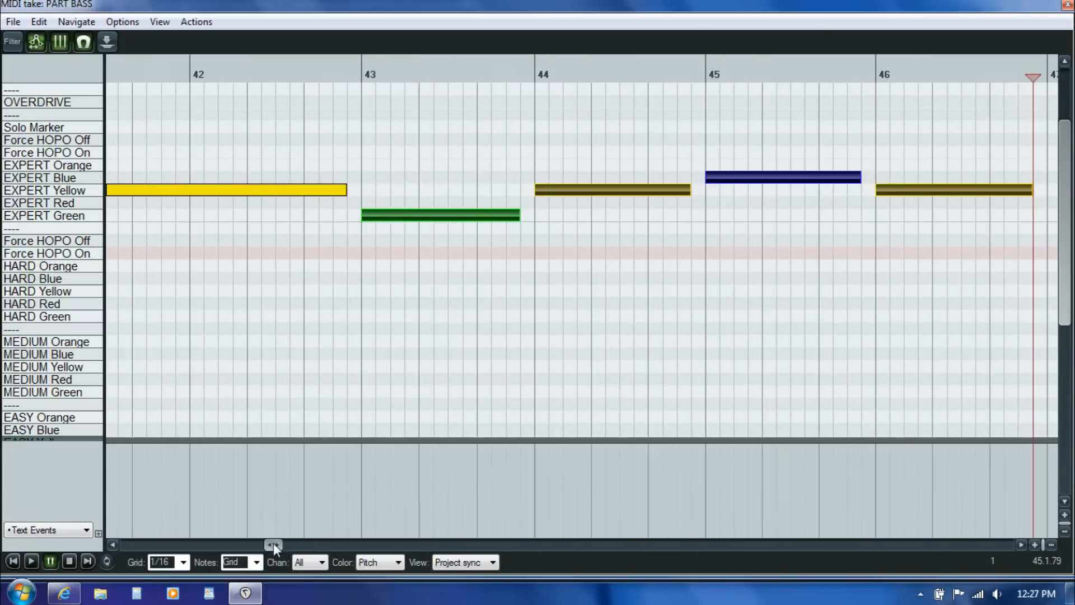
left_click(372, 284)
key("space")
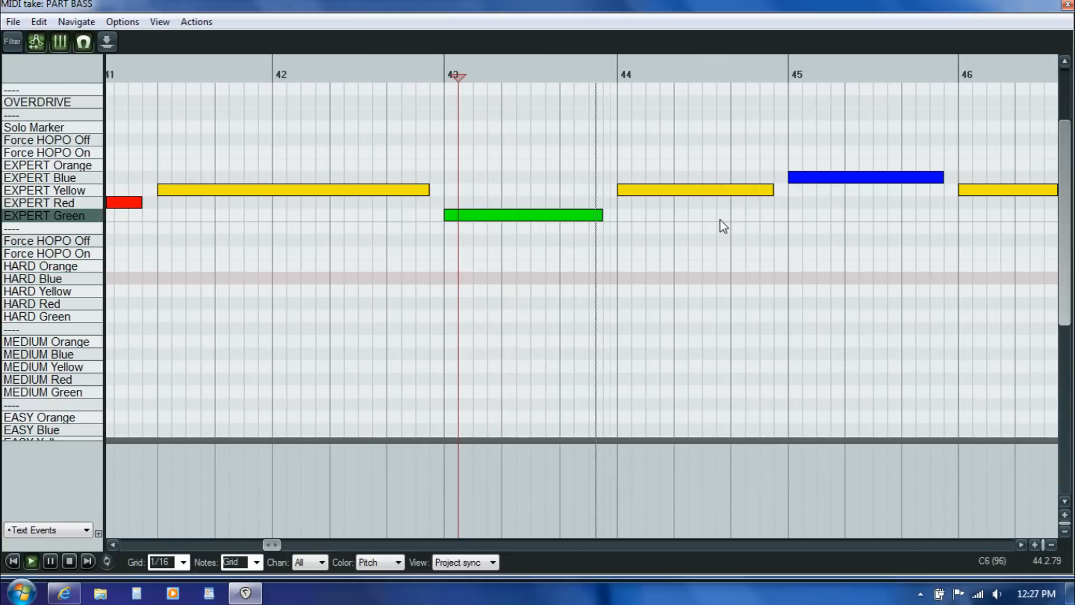
key("ctrl+space")
left_click(536, 215)
left_click(791, 201)
key("space")
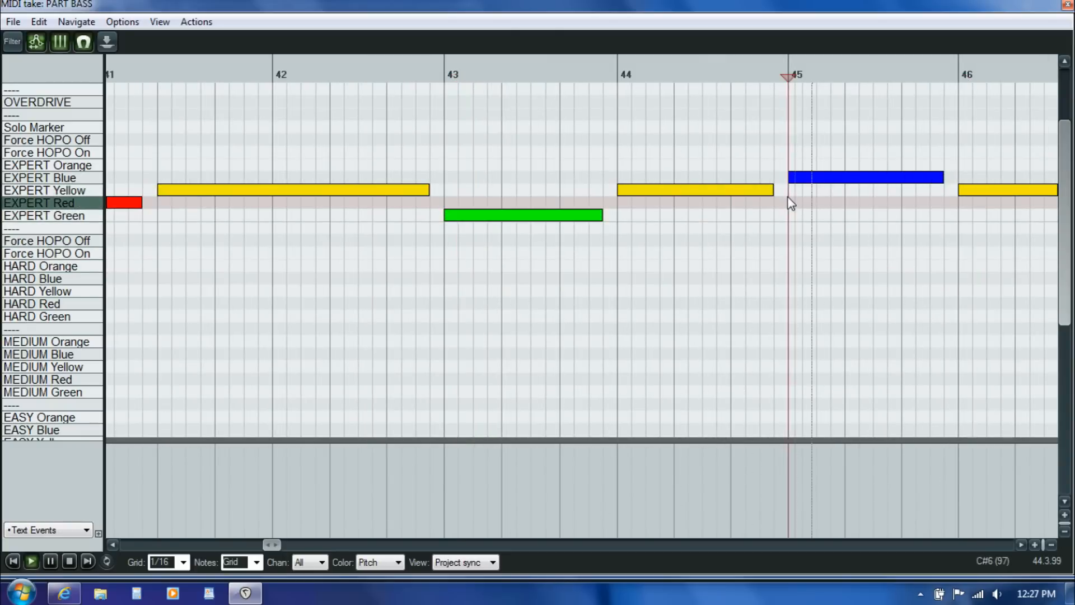
key("ctrl+space")
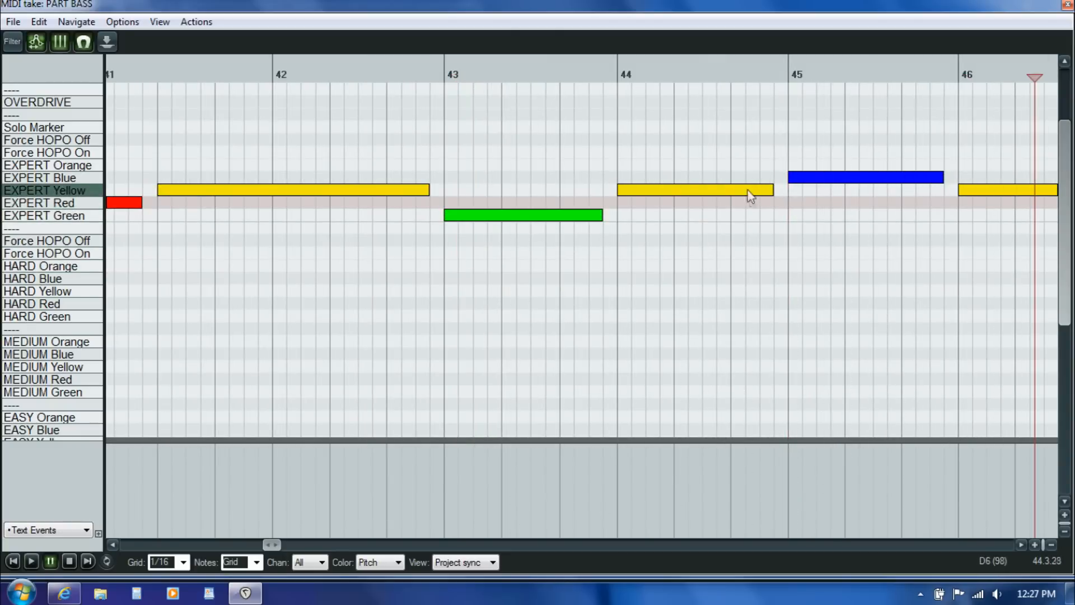
Step: Shorten the measure 44 Expert Yellow sustain to a 1/16 note, add two more evenly spaced 1/16 yellow notes, and play back the result
left_click(770, 191)
left_click_drag(773, 191, 631, 203)
left_click(622, 210)
key("space")
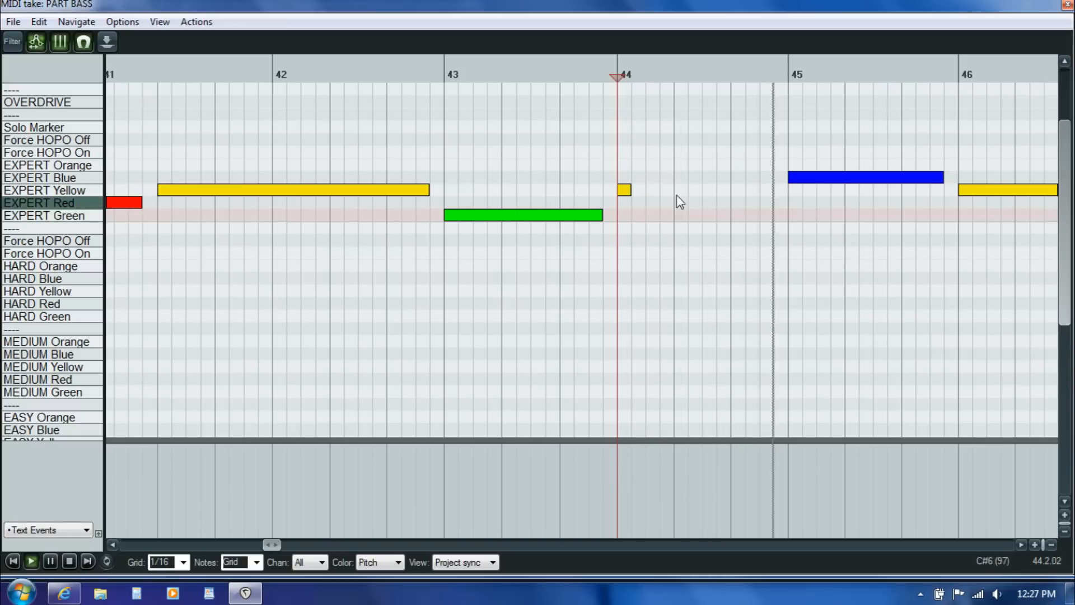
key("ctrl+space")
double_click(677, 194)
double_click(732, 190)
left_click(617, 222)
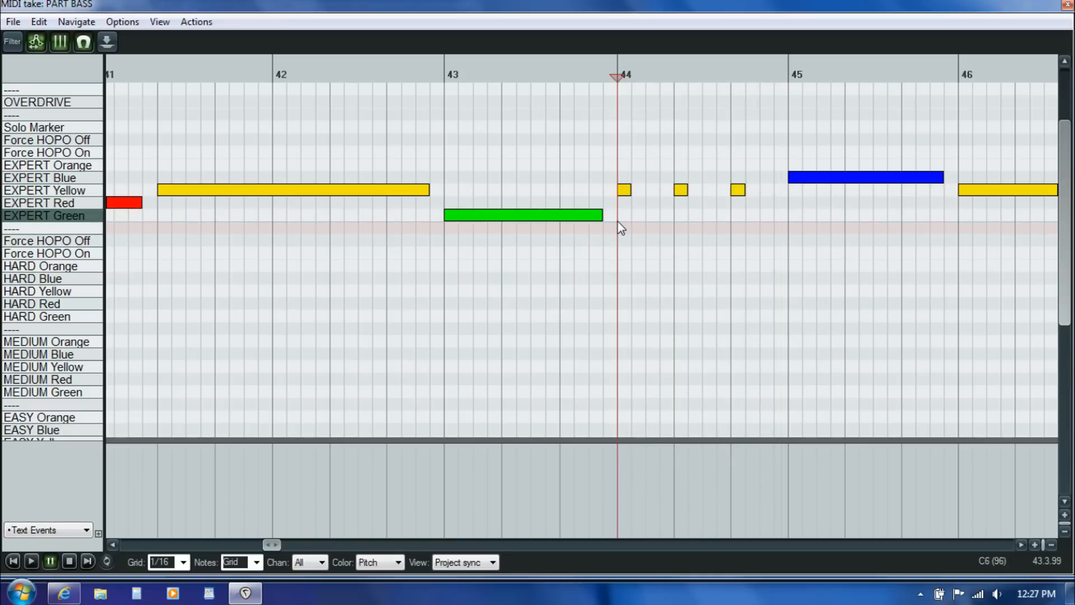
key("space")
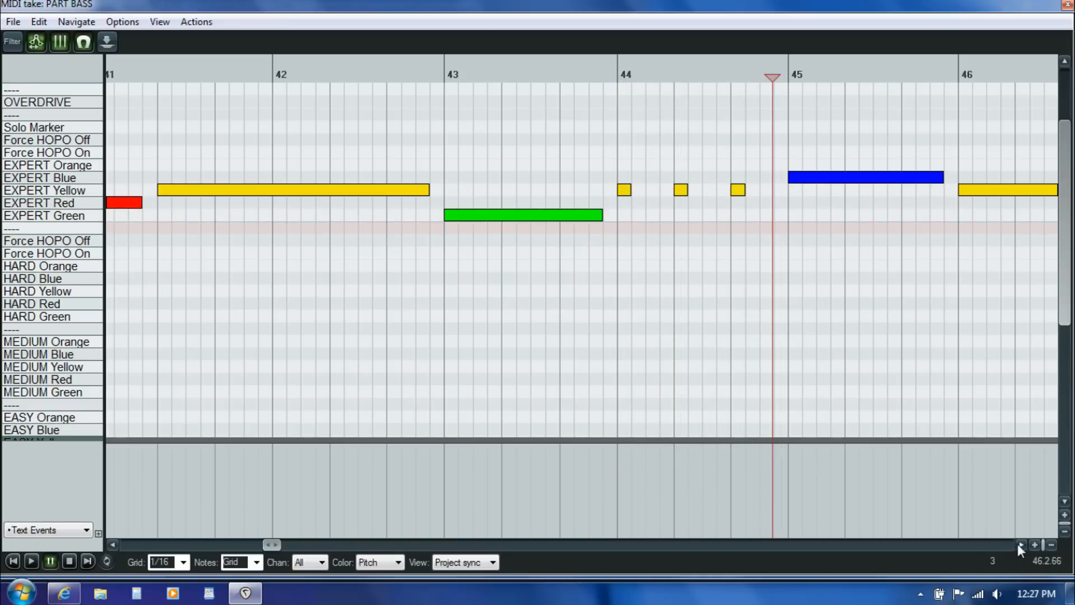
Step: Shorten the measure 46 Expert Yellow sustain to a 1/16 note and add two more evenly spaced 1/16 yellow notes in that measure
left_click(1018, 543)
left_click_drag(831, 190, 775, 196)
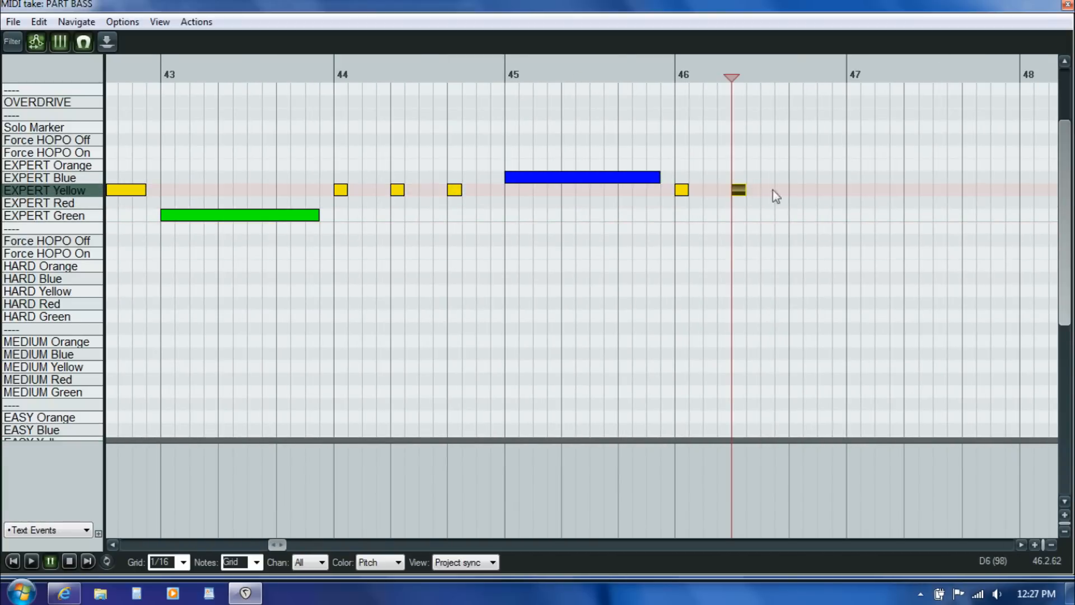
left_click(794, 191)
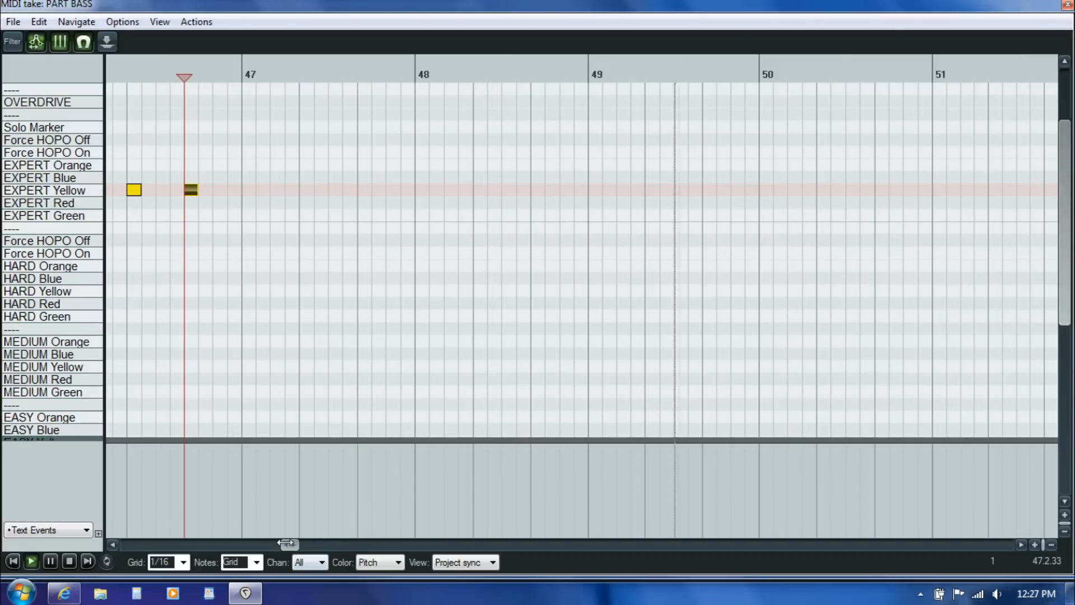
key("space")
Step: Copy the Expert notes of measures 43 to 46 and paste them at the start of measure 47
left_click_drag(289, 544, 275, 545)
left_click_drag(973, 141, 334, 262)
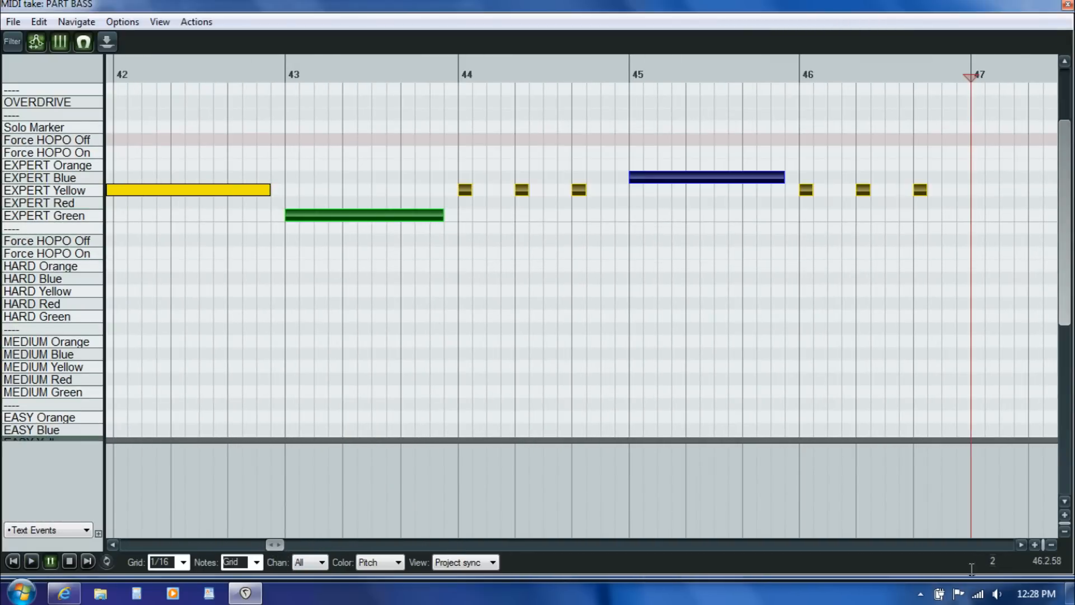
left_click(1021, 544)
left_click(690, 278)
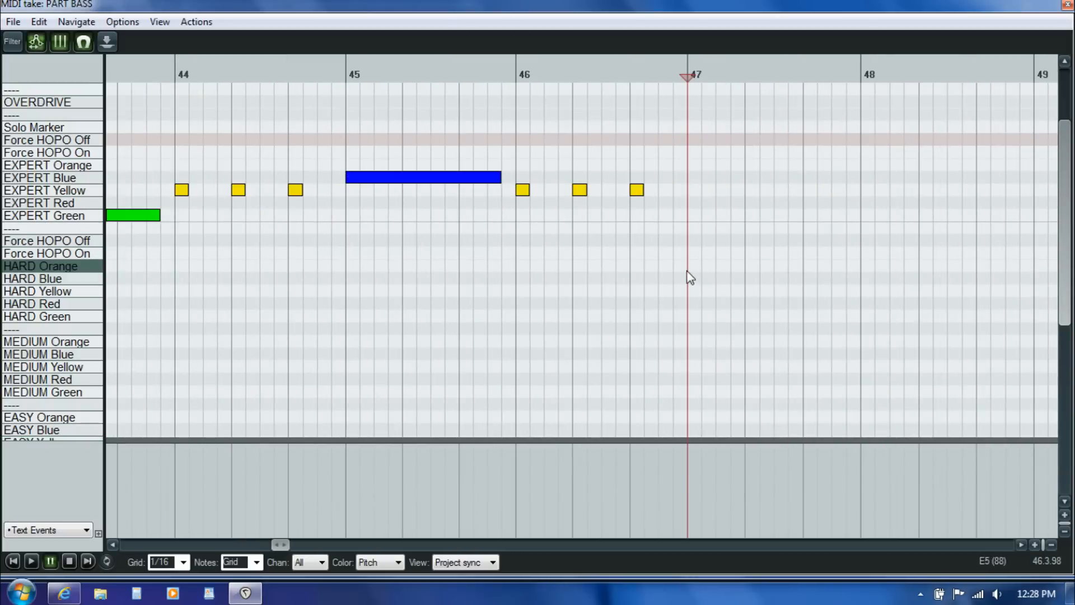
key("ctrl+v")
left_click_drag(295, 544, 286, 544)
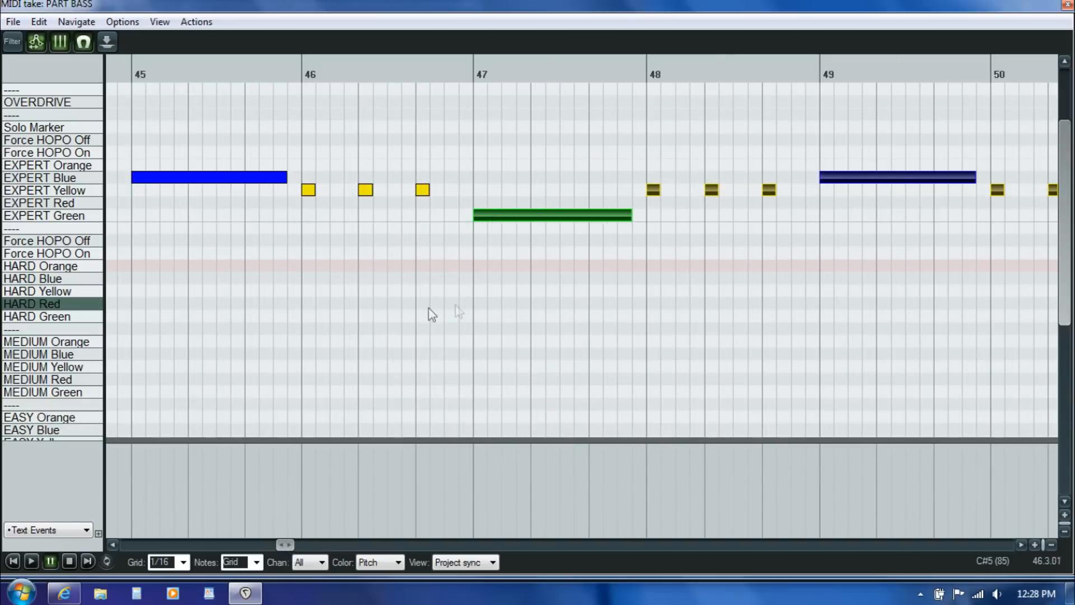
Step: Play back the pasted notes in measures 47 to 49, checking the passage leading into measure 49
left_click(457, 308)
key("space")
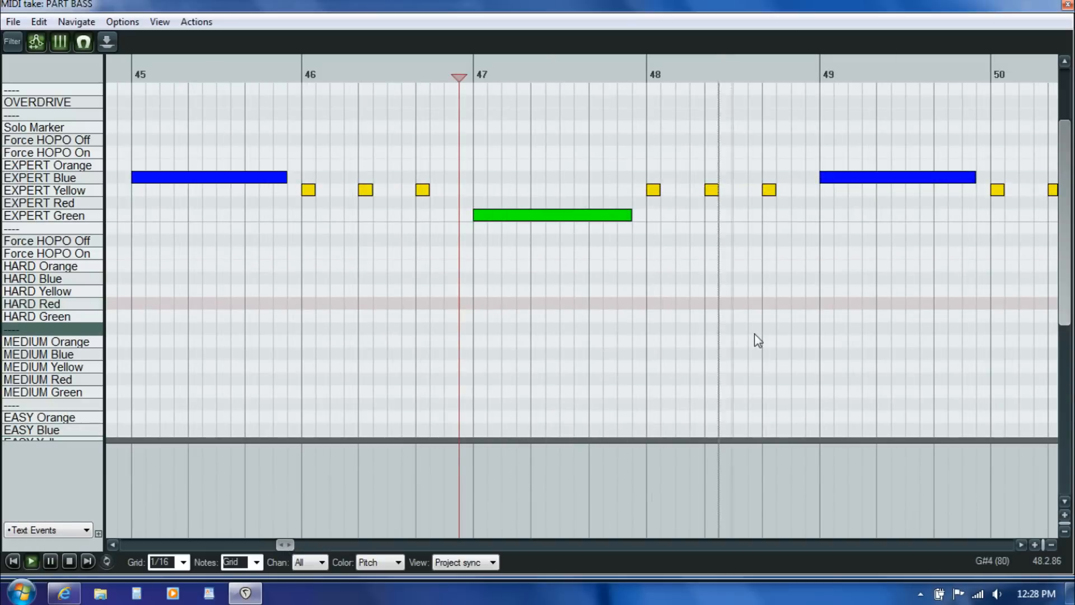
key("Return")
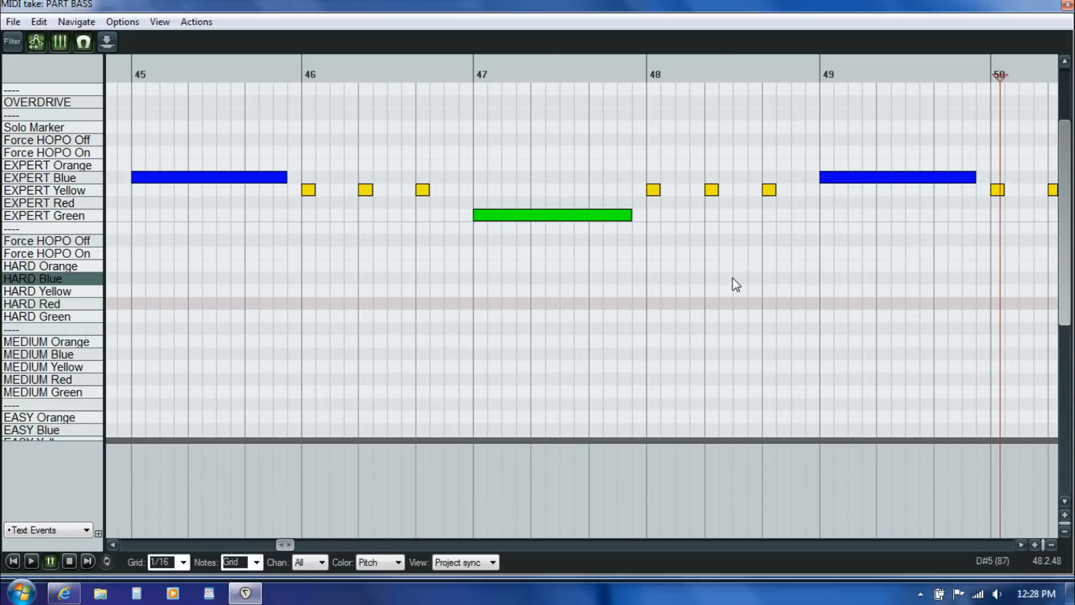
left_click(704, 242)
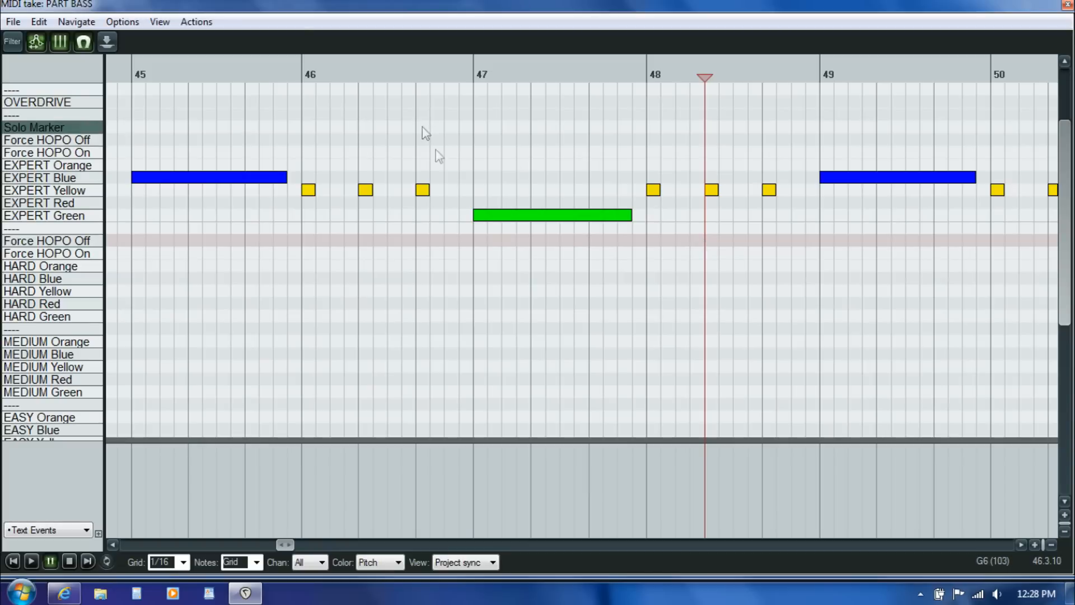
left_click(1021, 545)
left_click(1020, 544)
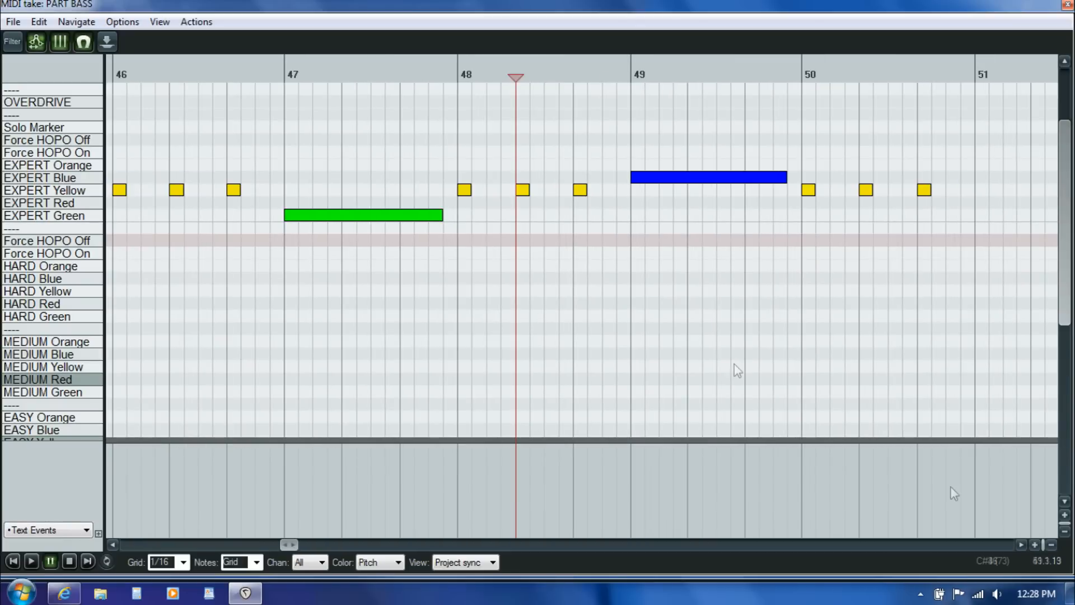
key("space")
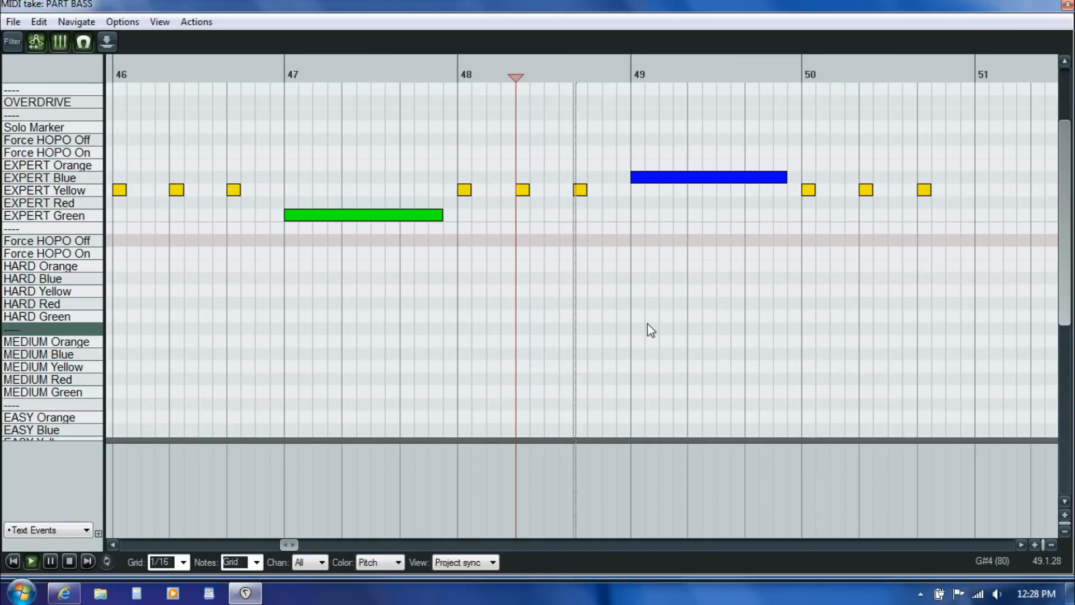
key("space")
key("space")
key("space")
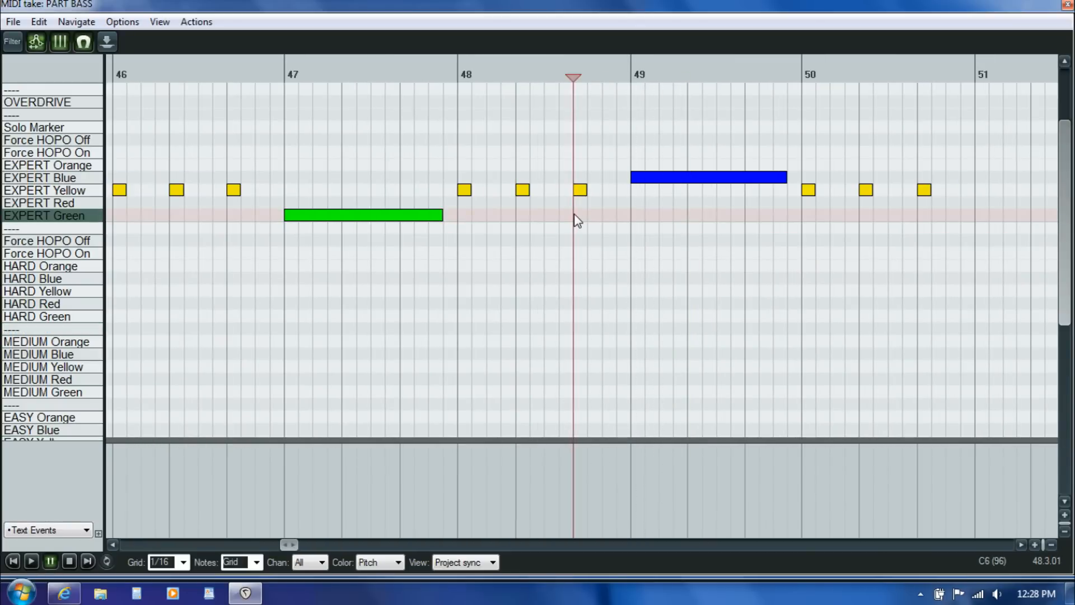
Step: Move the measure 49 blue sustain to Expert Orange and add a 1/16 Expert Blue note with a Force HOPO On marker at the end of measure 48
left_click(651, 179)
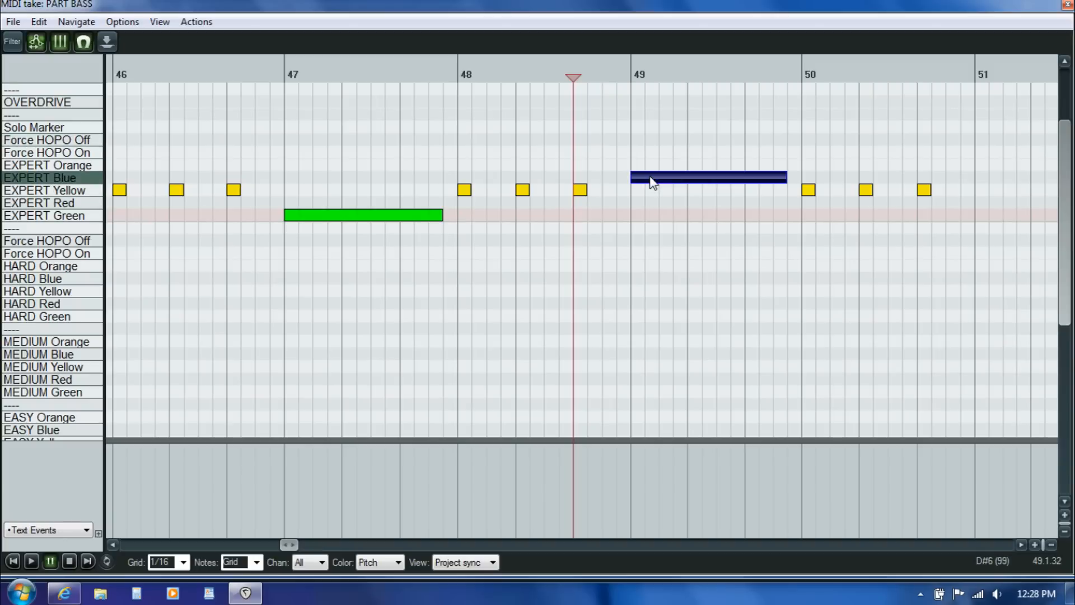
left_click_drag(651, 180, 650, 170)
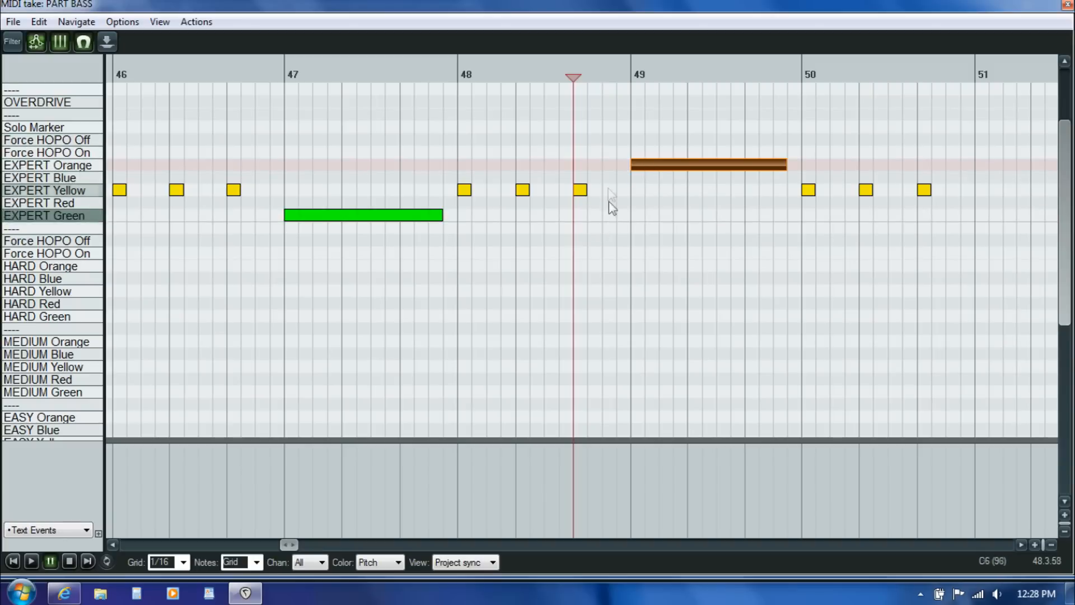
left_click(609, 178)
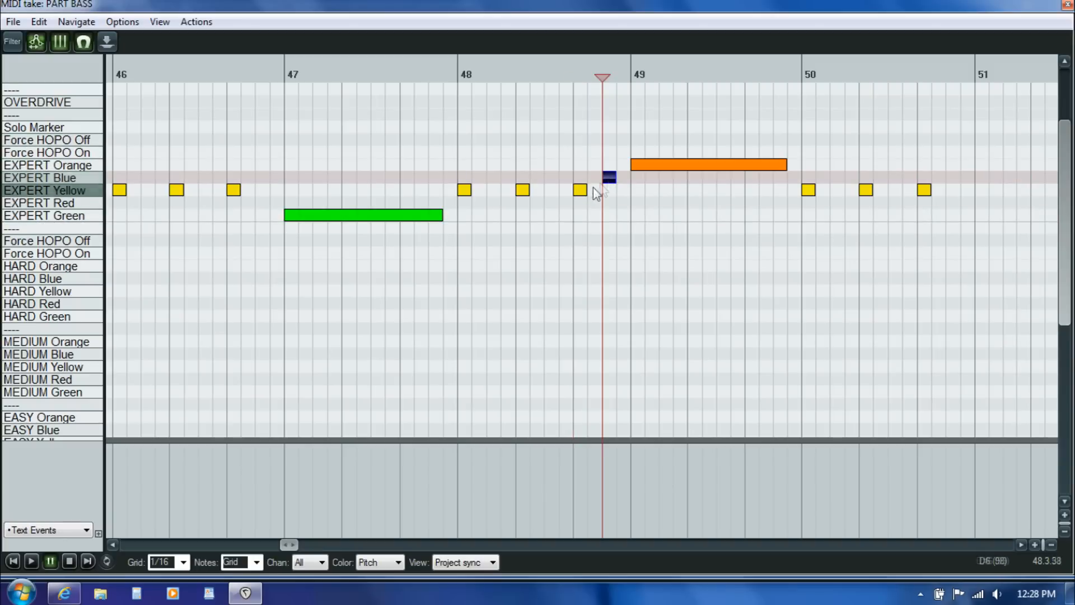
left_click(609, 152)
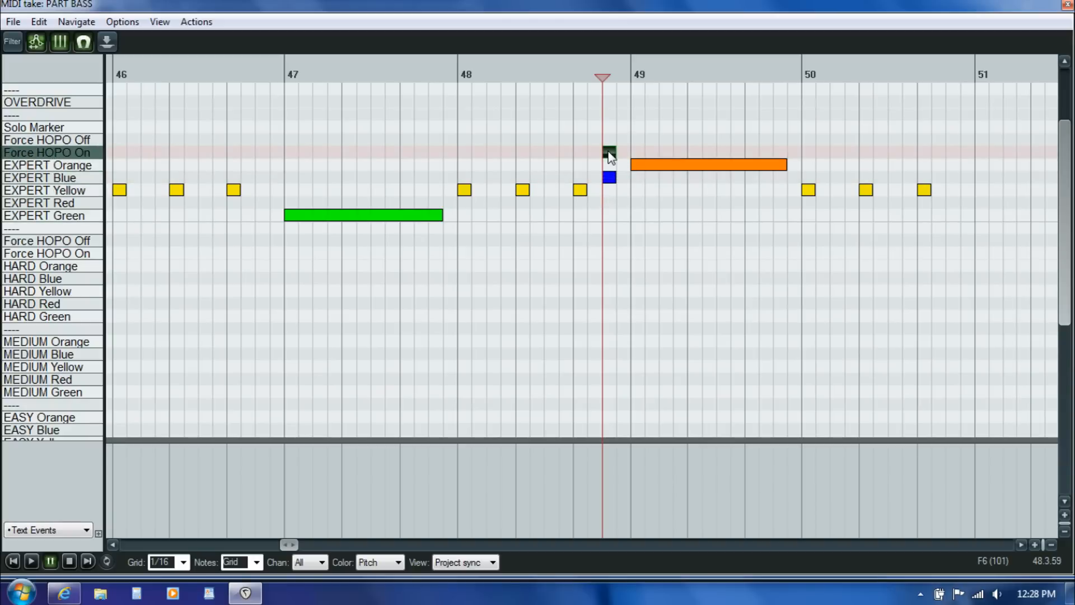
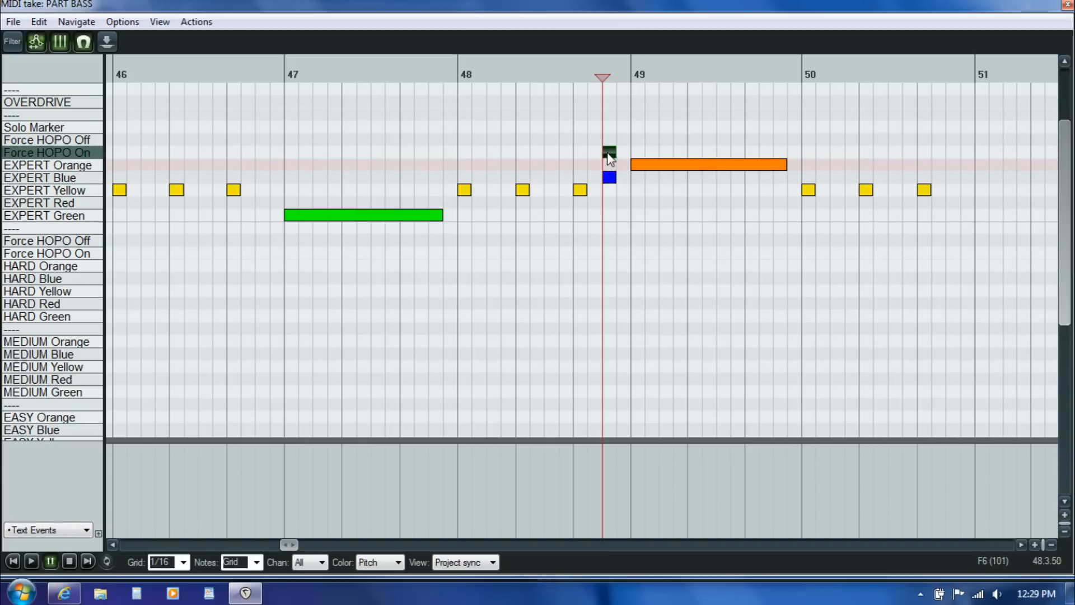
Step: Try stretching the Force HOPO On marker across measure 48 up to measure 49, and shrink it back over the 1/16 blue note
left_click_drag(604, 152, 486, 152)
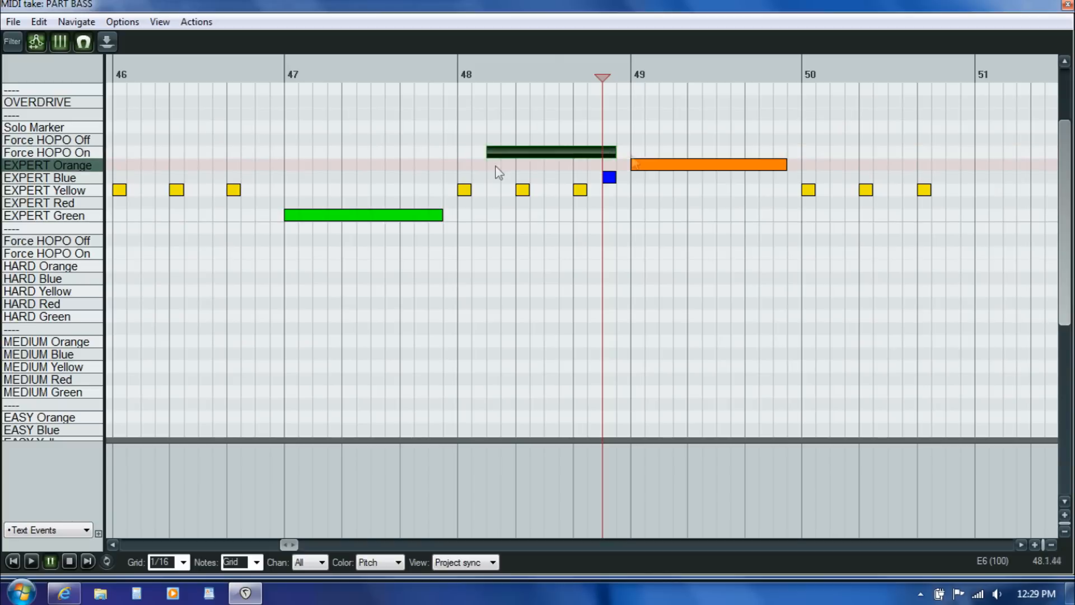
mouse_move(616, 151)
left_mouse_down()
mouse_move(765, 141)
mouse_move(630, 147)
left_mouse_up()
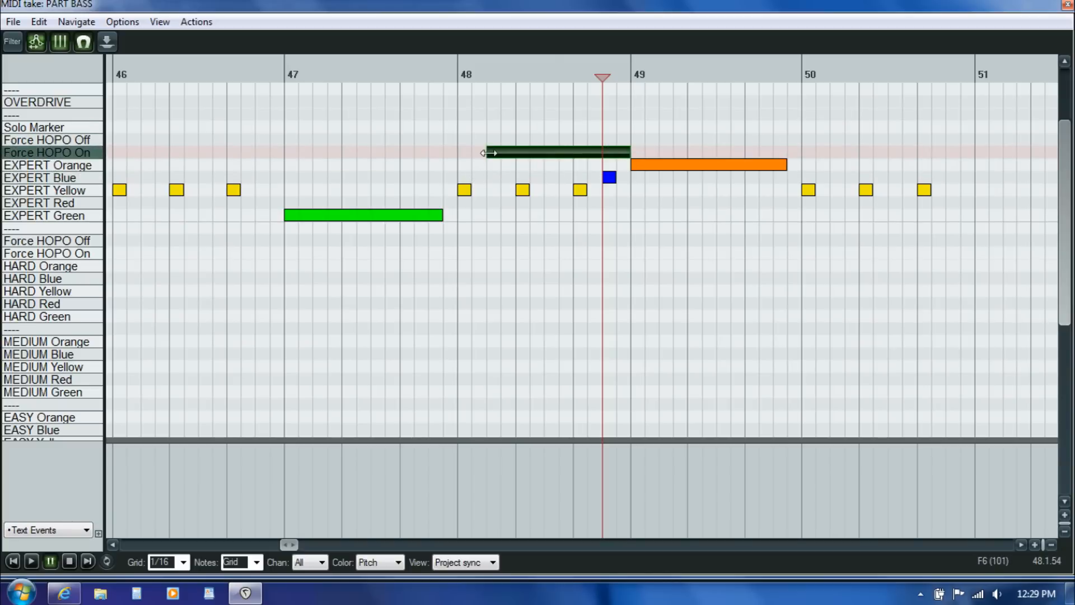
left_click_drag(486, 152, 602, 153)
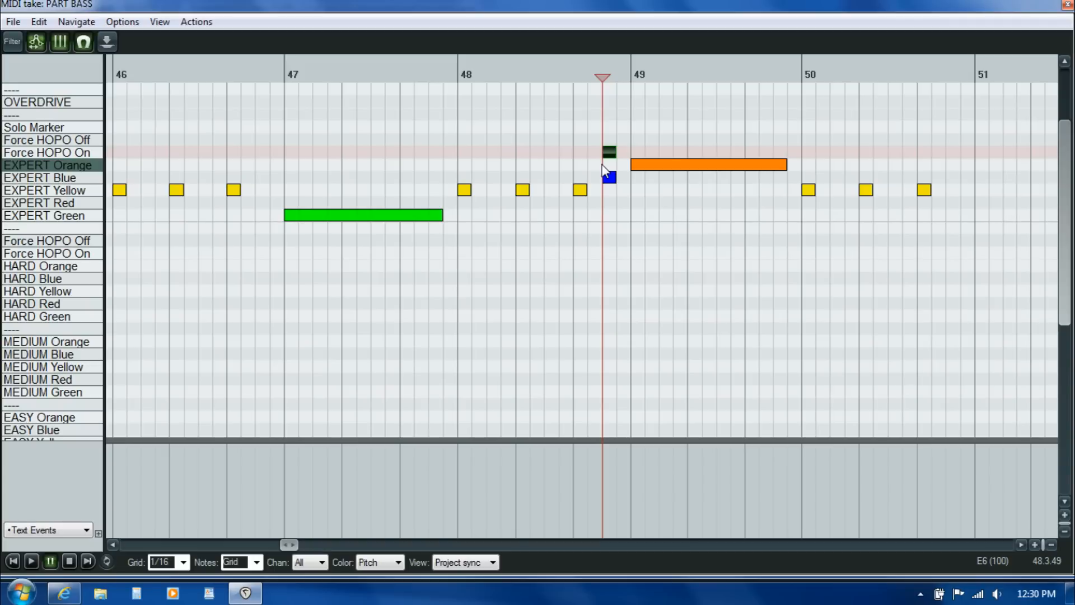
Step: Play back the hammer-on into measure 49 and extend the Force HOPO On marker to the end of the orange sustain
key("space")
key("space")
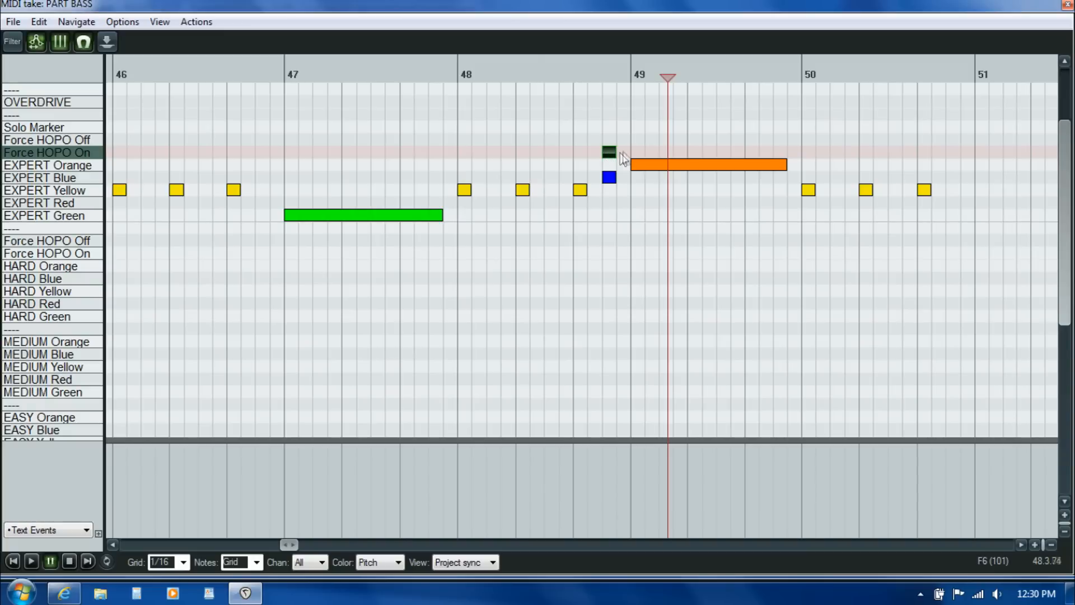
left_click_drag(615, 150, 791, 147)
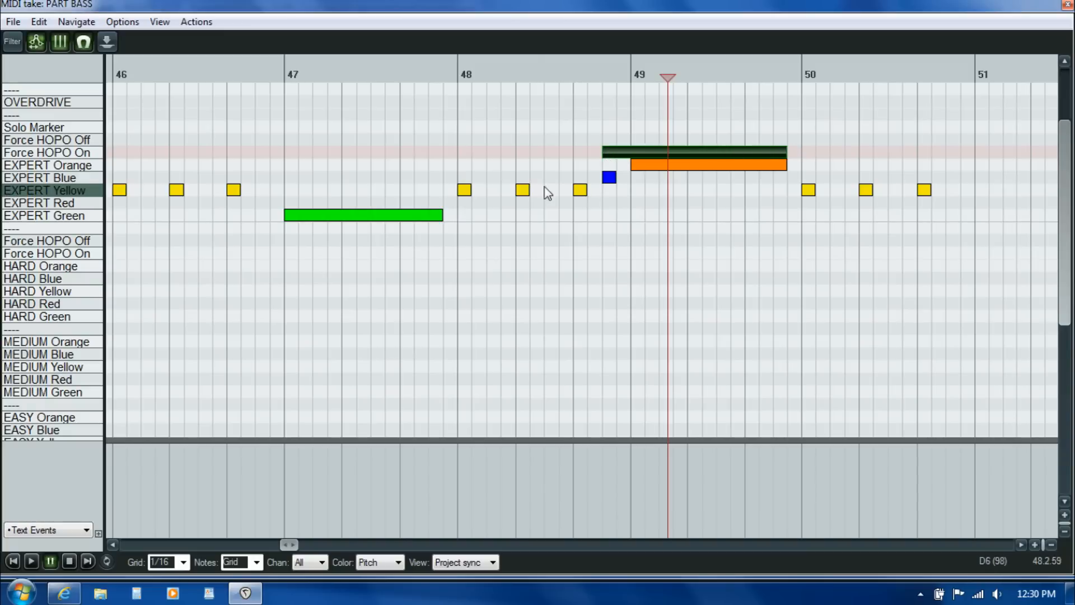
Step: Play back the passage from the last yellow note of measure 48 through the orange sustain in measure 49
left_click(577, 190)
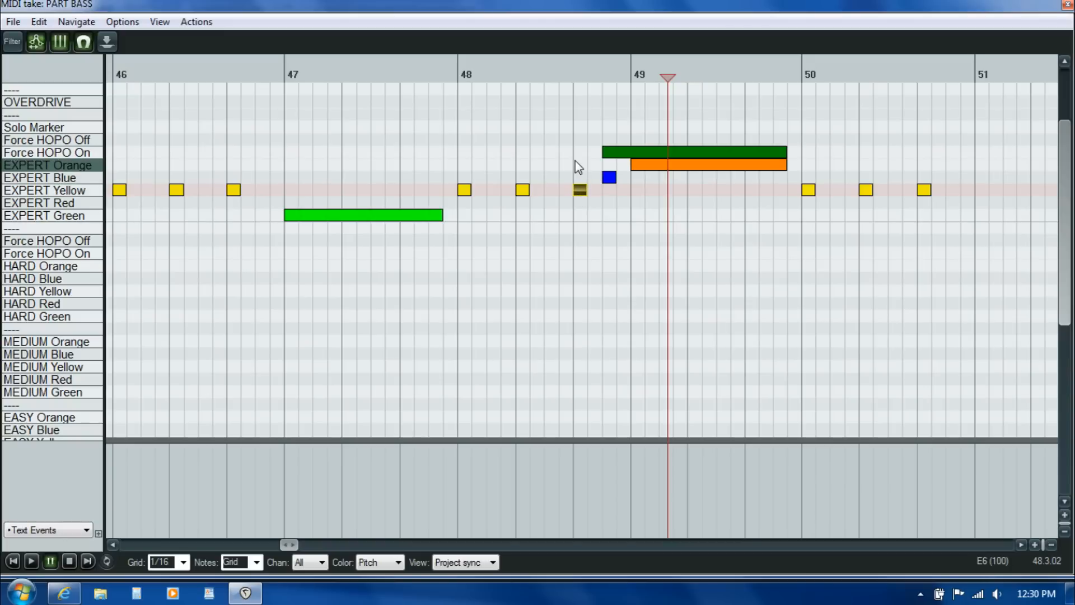
left_click(576, 160)
key("space")
key("space")
left_click(604, 193)
key("space")
key("space")
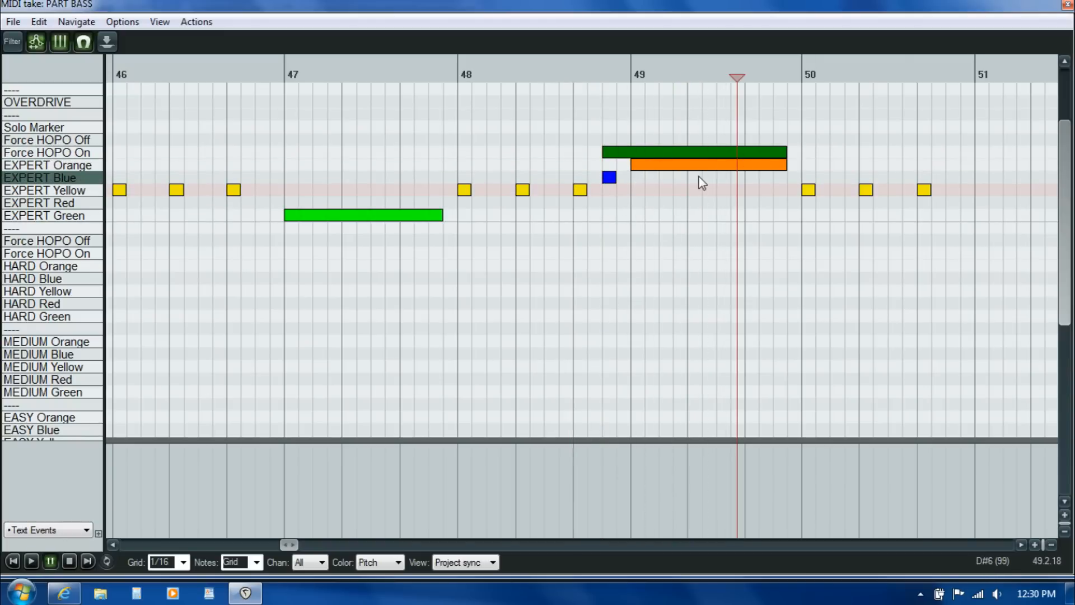
key("space")
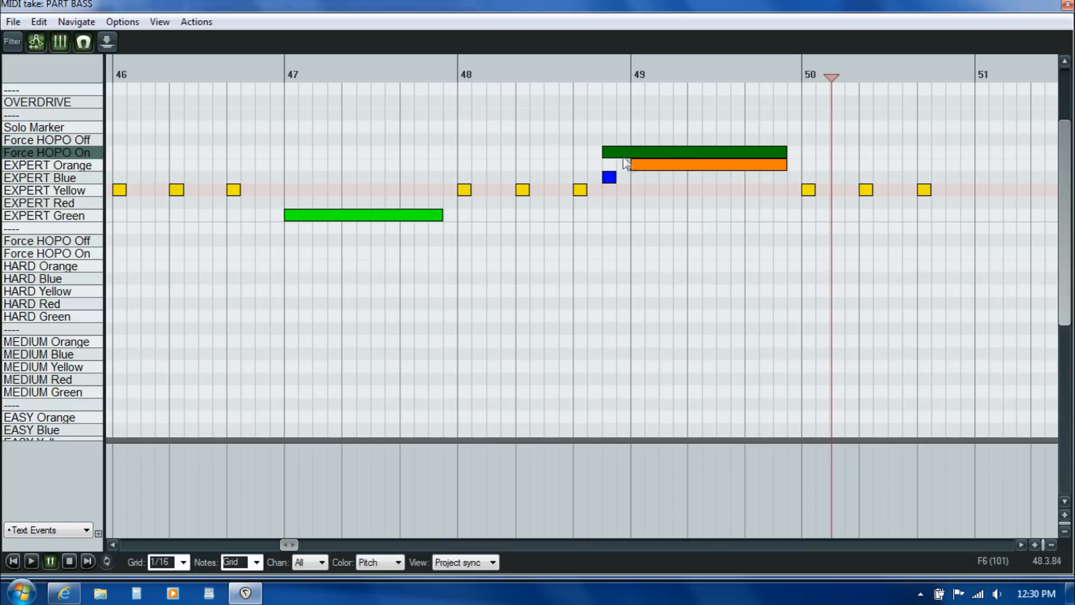
Step: Move the measure 49 orange sustain to Expert Blue, delete the 1/16 blue note before it, and play back the passage
left_click_drag(643, 164, 646, 183)
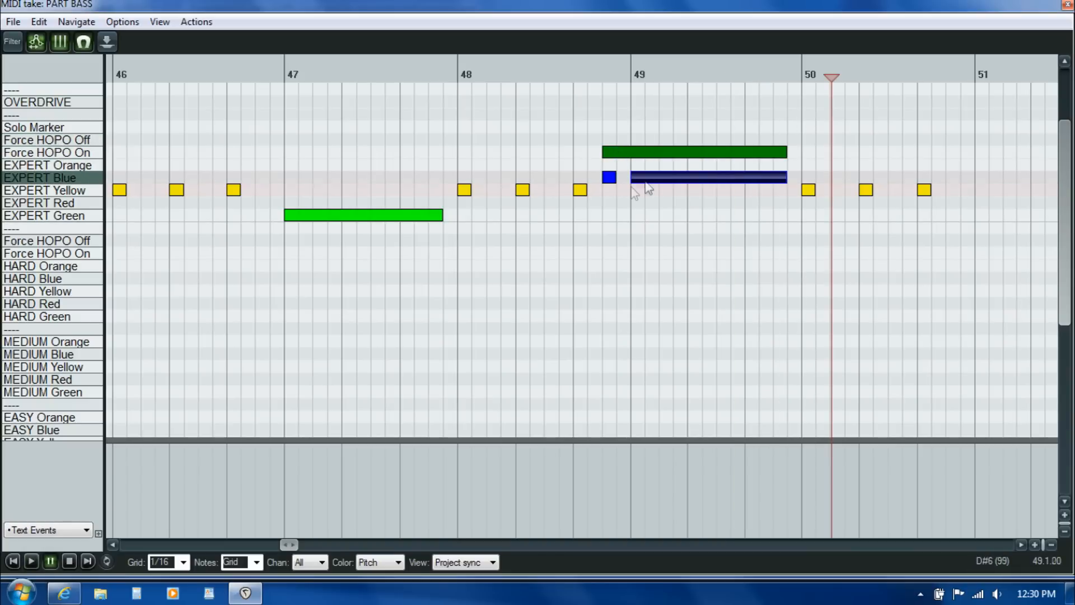
double_click(609, 177)
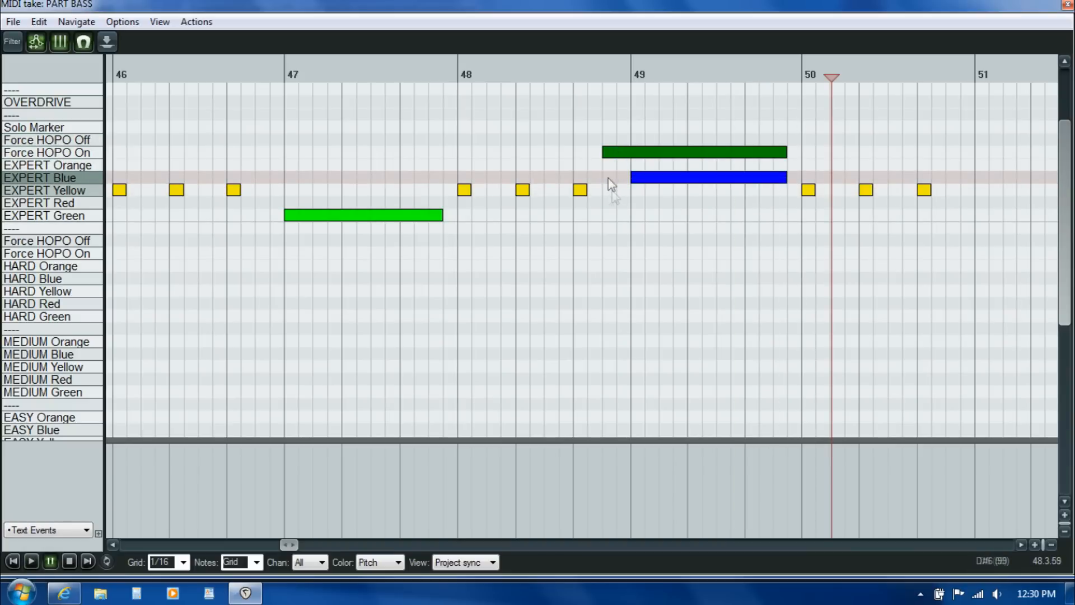
left_click(571, 206)
key("space")
key("space")
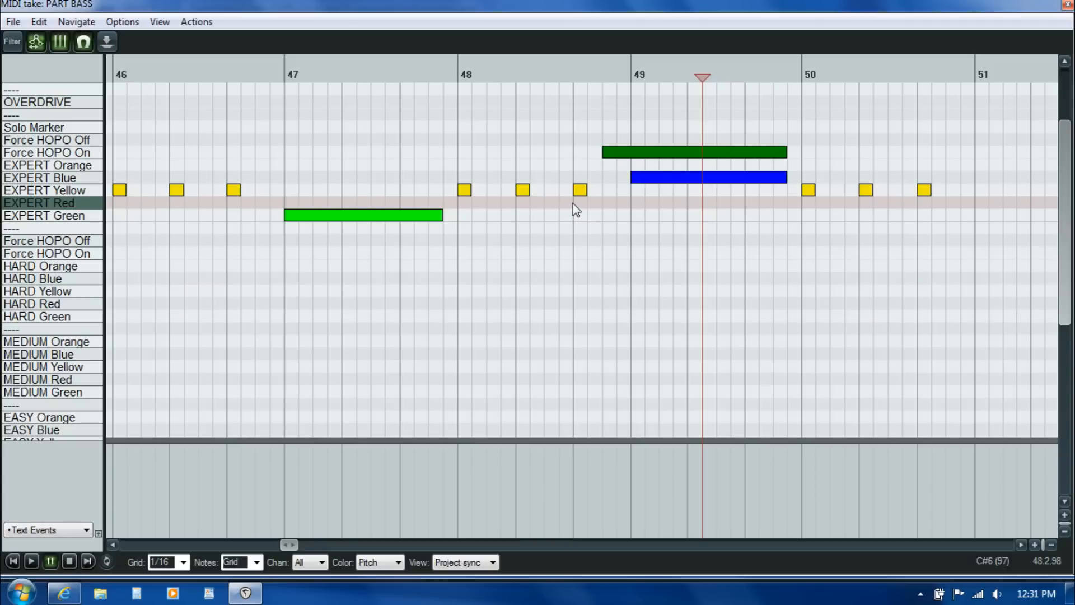
left_click(577, 207)
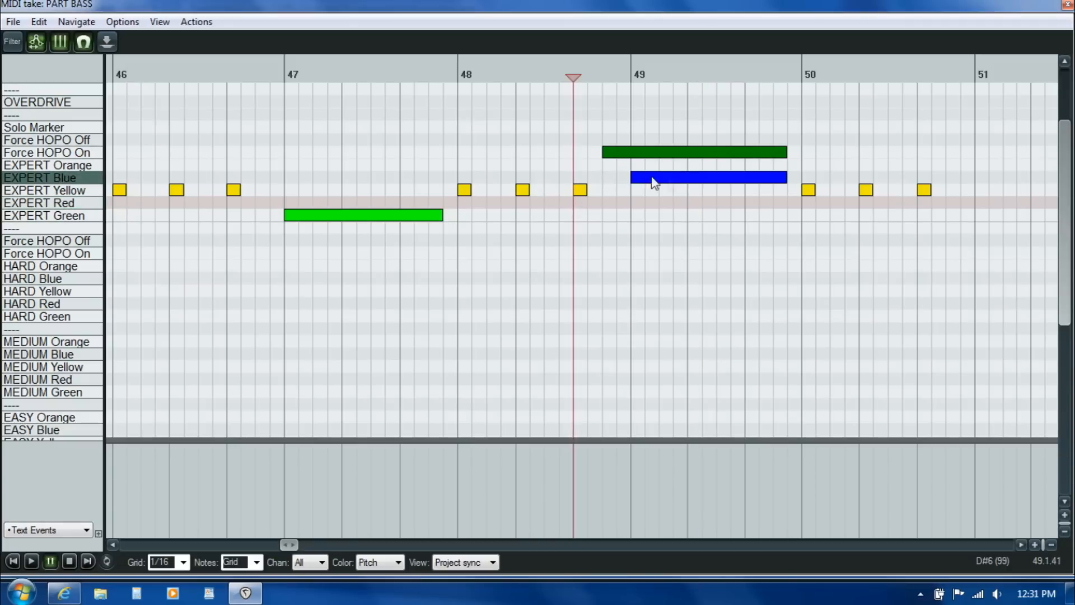
Step: Add a 1/16 Expert Blue note just before the measure 49 sustain and play back from the last yellow note of measure 48
double_click(609, 177)
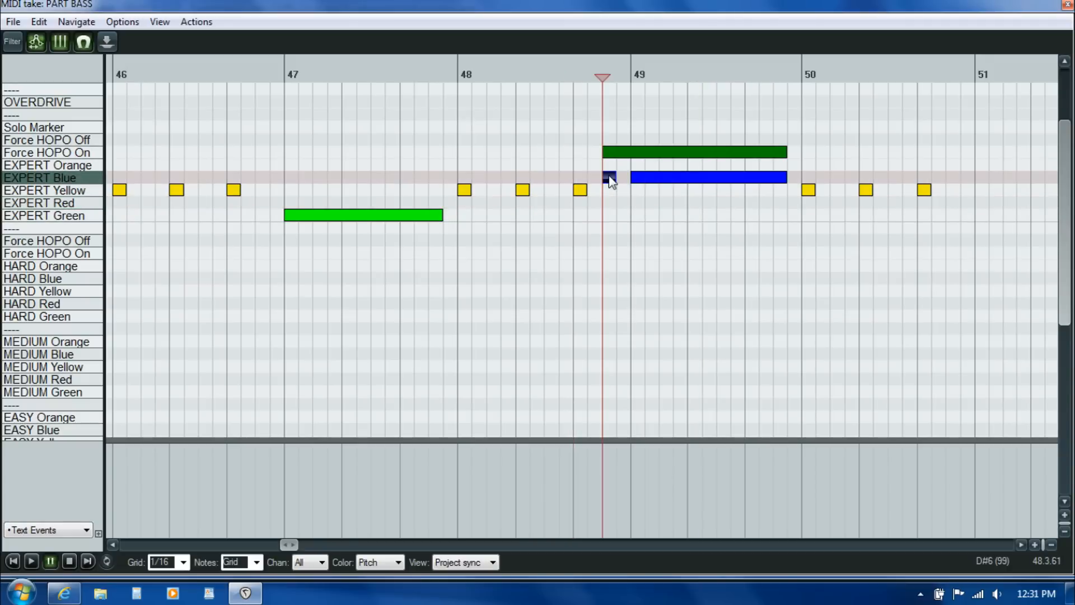
left_click(576, 214)
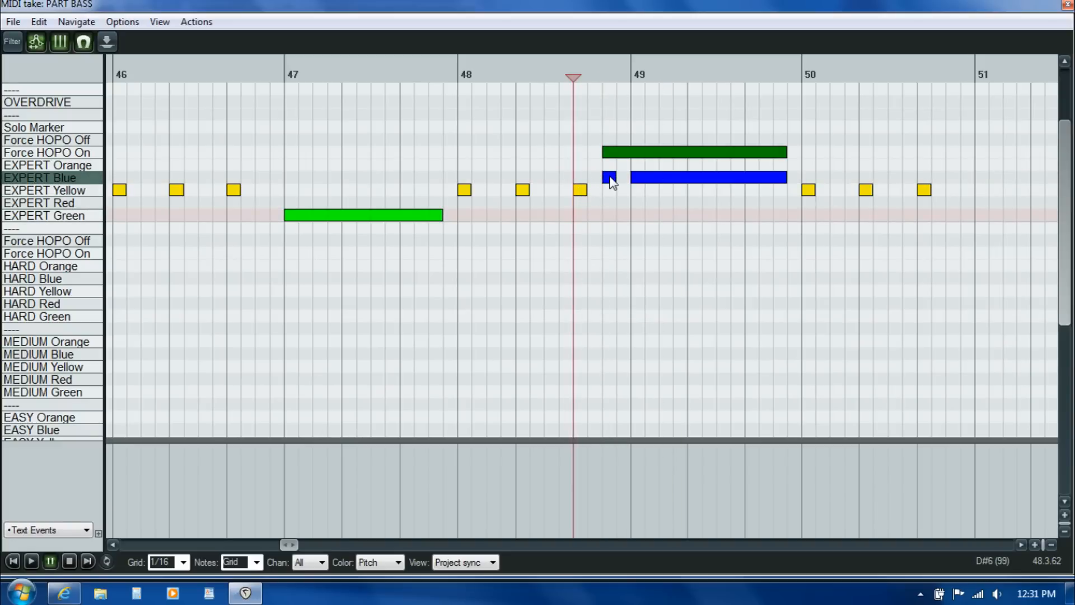
left_click(575, 203)
key("space")
key("space")
Step: Delete the Force HOPO On marker above the two blue notes and replay the passage leading into measure 49
left_click(629, 157)
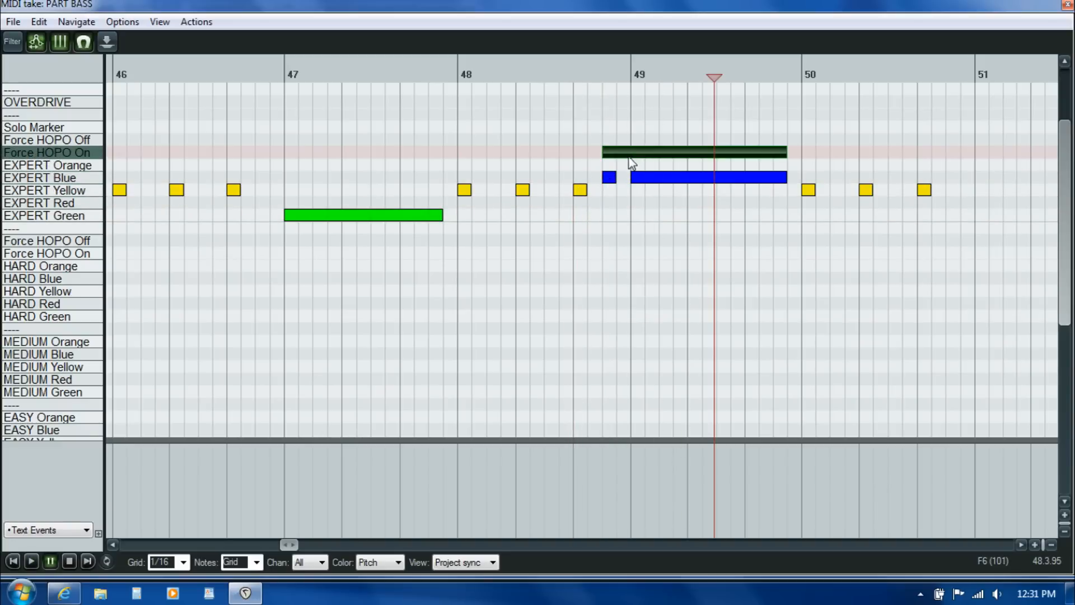
key("Delete")
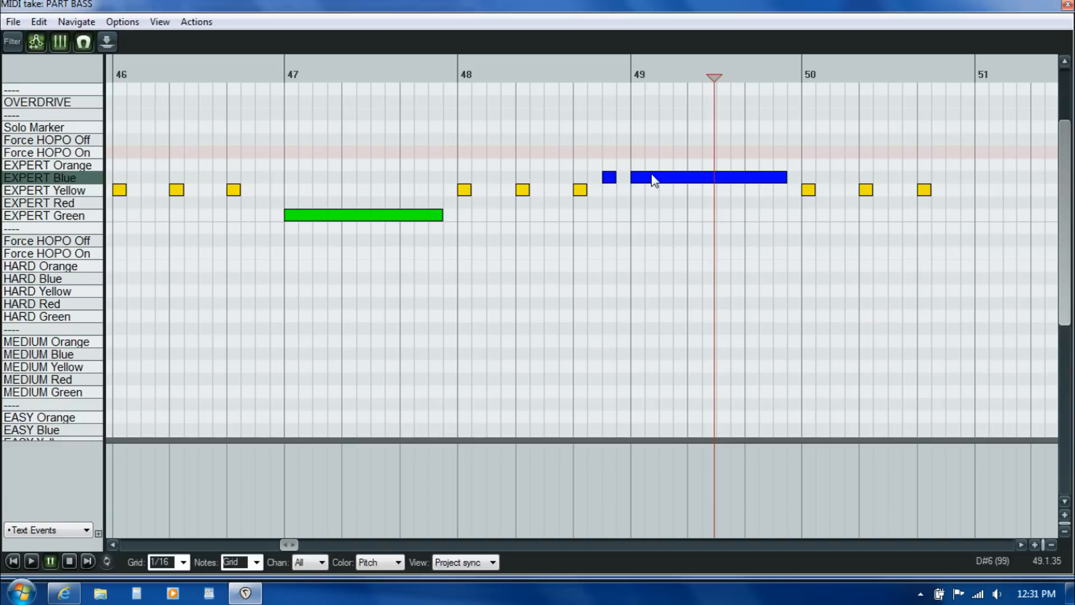
left_click(609, 154)
left_click(575, 158)
key("space")
left_click(576, 163)
key("space")
key("space")
left_click(637, 159)
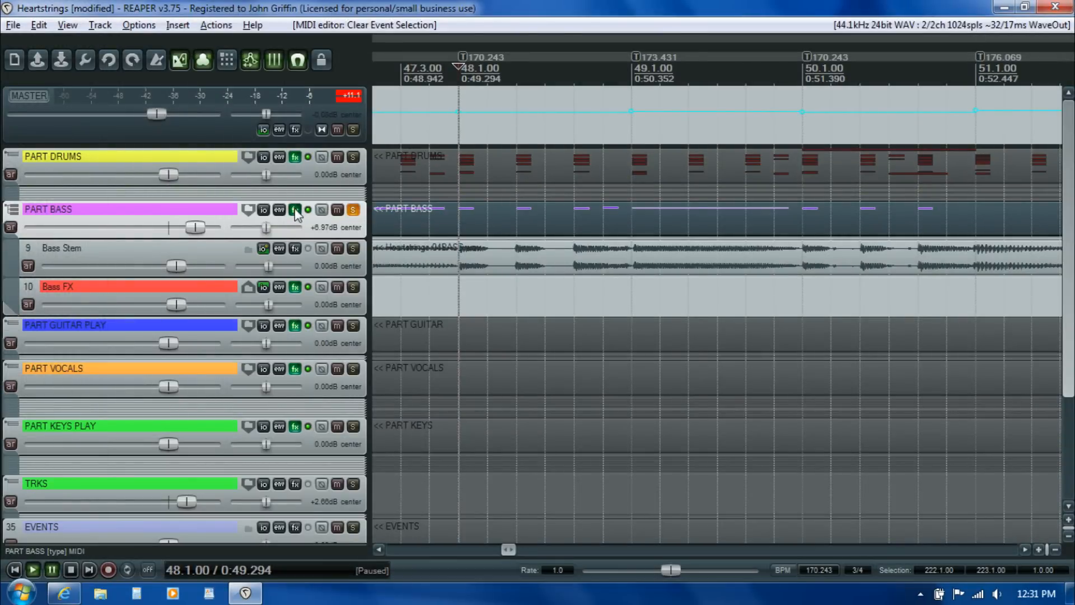
Step: Preview the bass chart from measure 48 in the PART BASS track's RBN Preview plug-in, and close the effects window
left_click(295, 210)
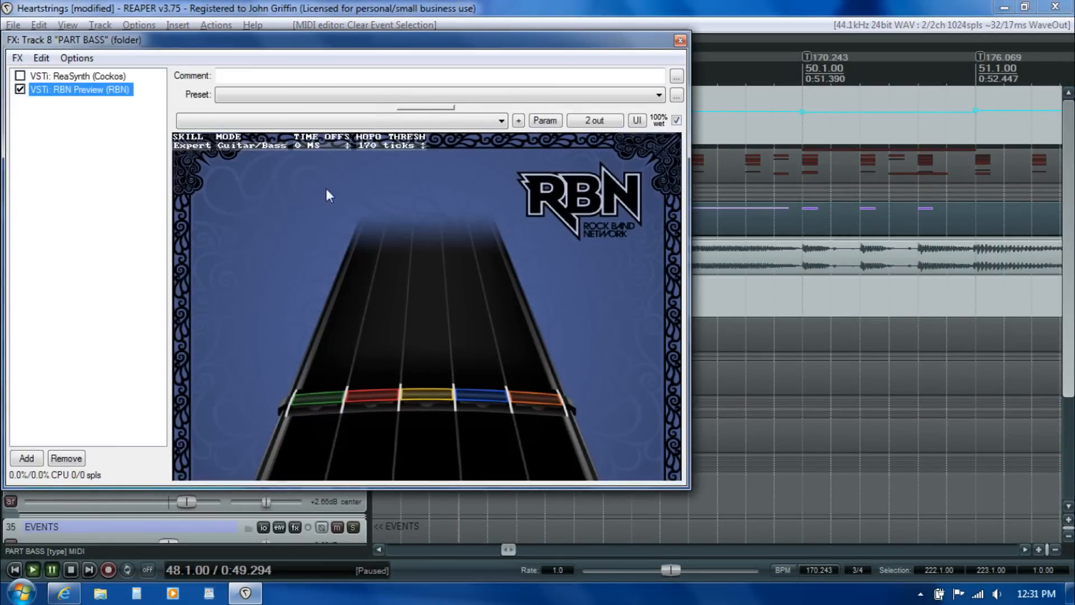
key("space")
key("space")
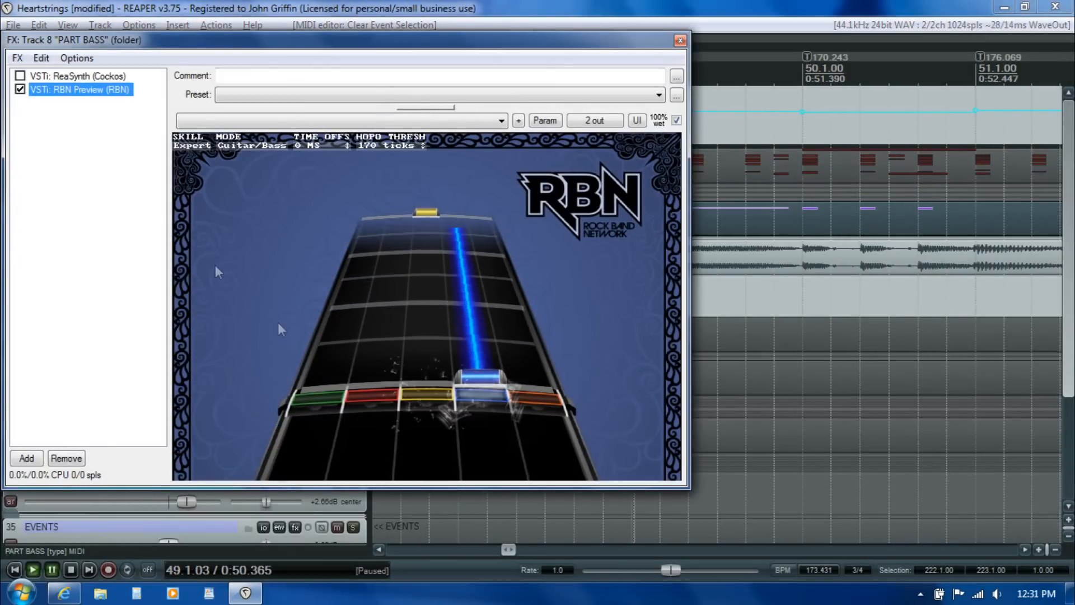
left_click(450, 515)
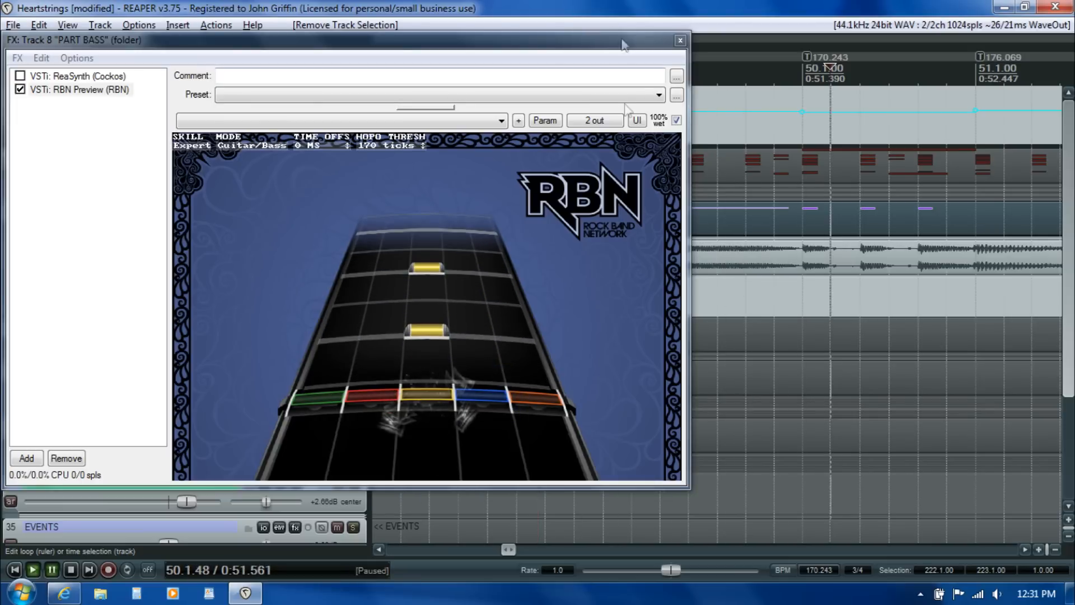
left_click(679, 40)
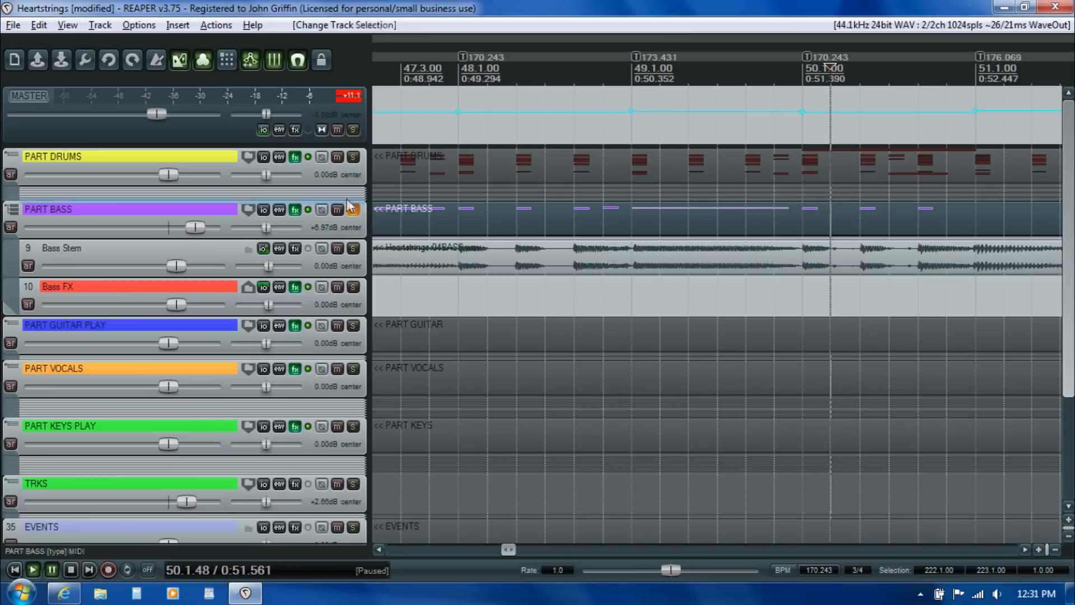
Step: Unsolo the PART BASS track and play the full mix from about measure 75
left_click(353, 210)
left_click_drag(506, 550, 576, 551)
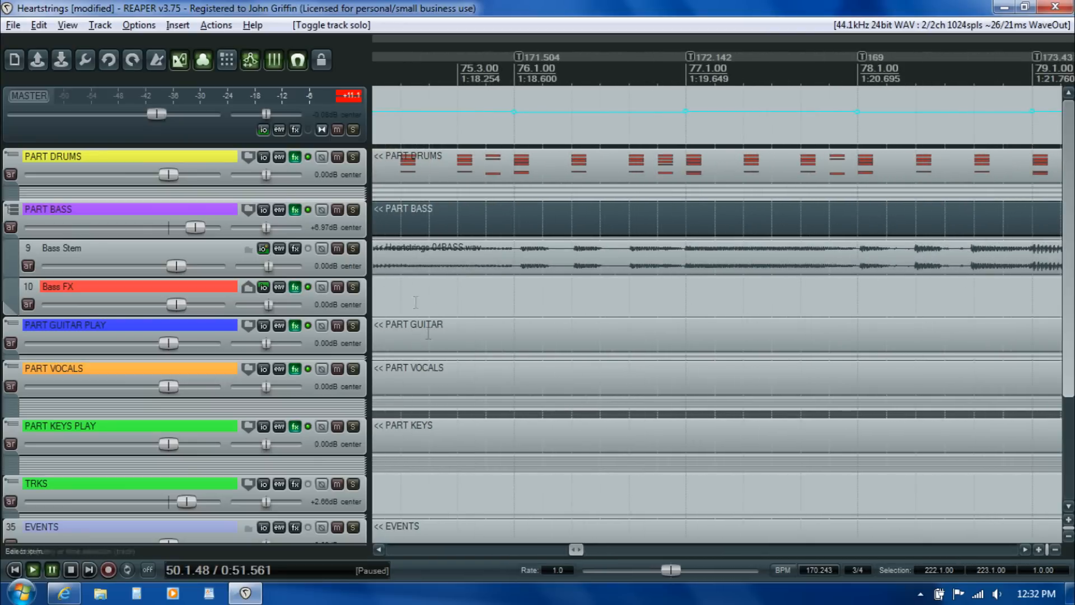
left_click(391, 223)
key("space")
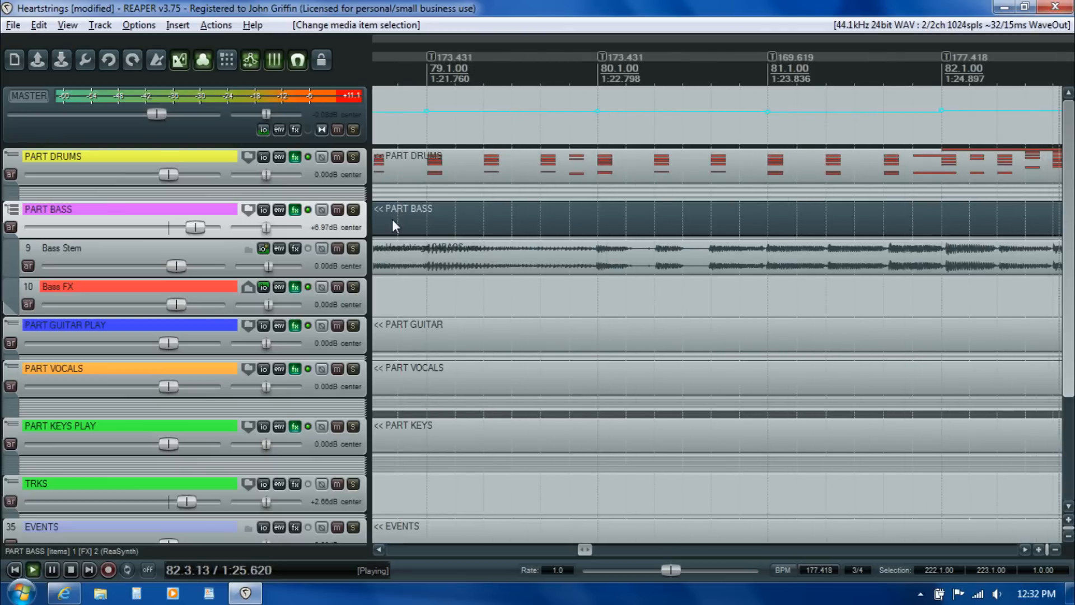
key("ctrl+space")
Step: Play back the song from measure 83 and solo the PART BASS track during playback
left_click(496, 219)
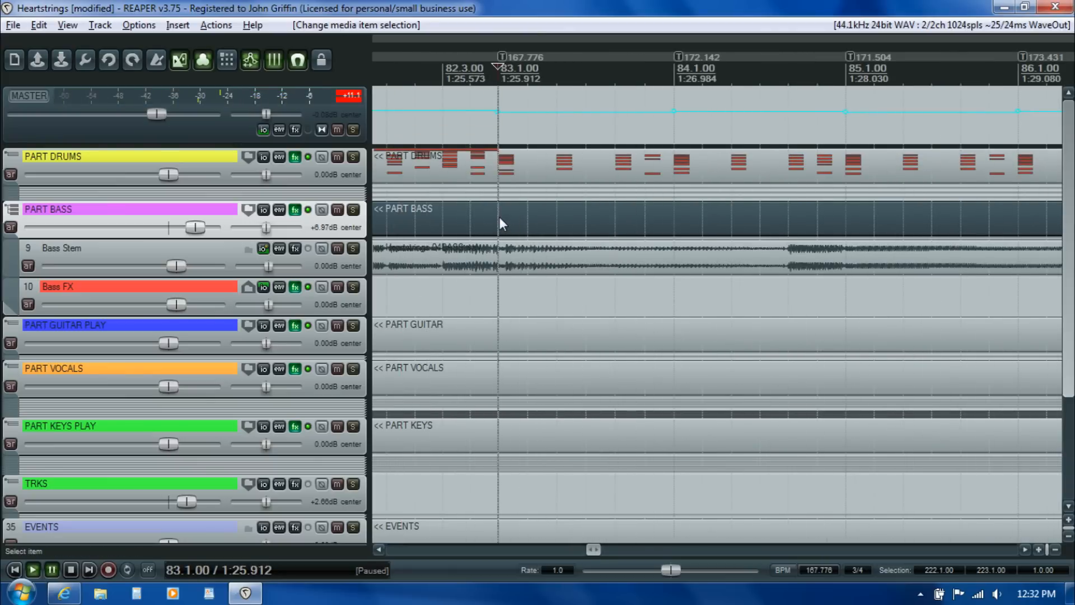
key("space")
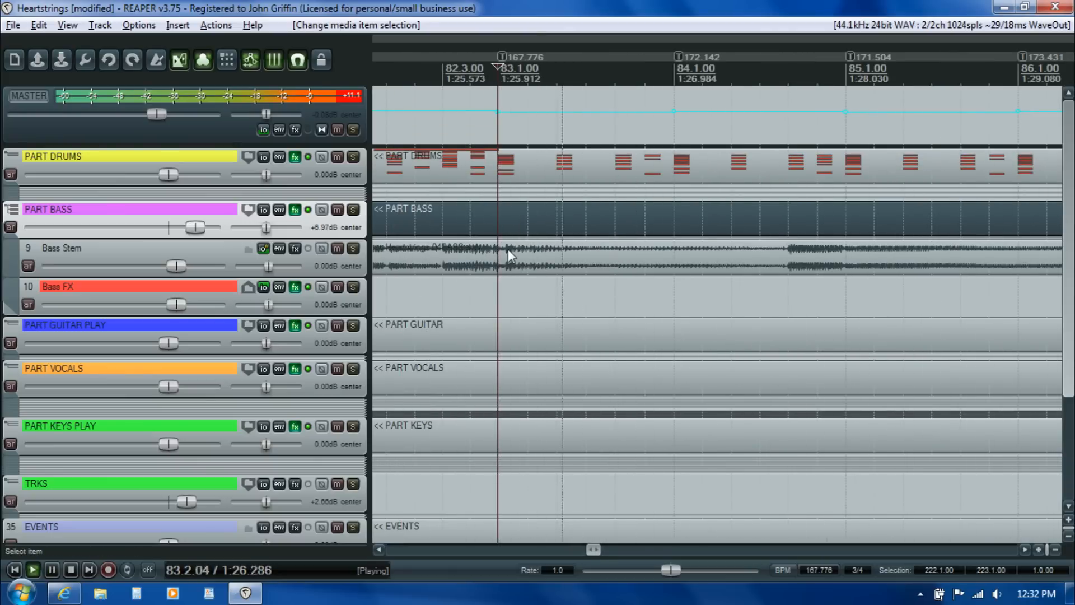
left_click(353, 210)
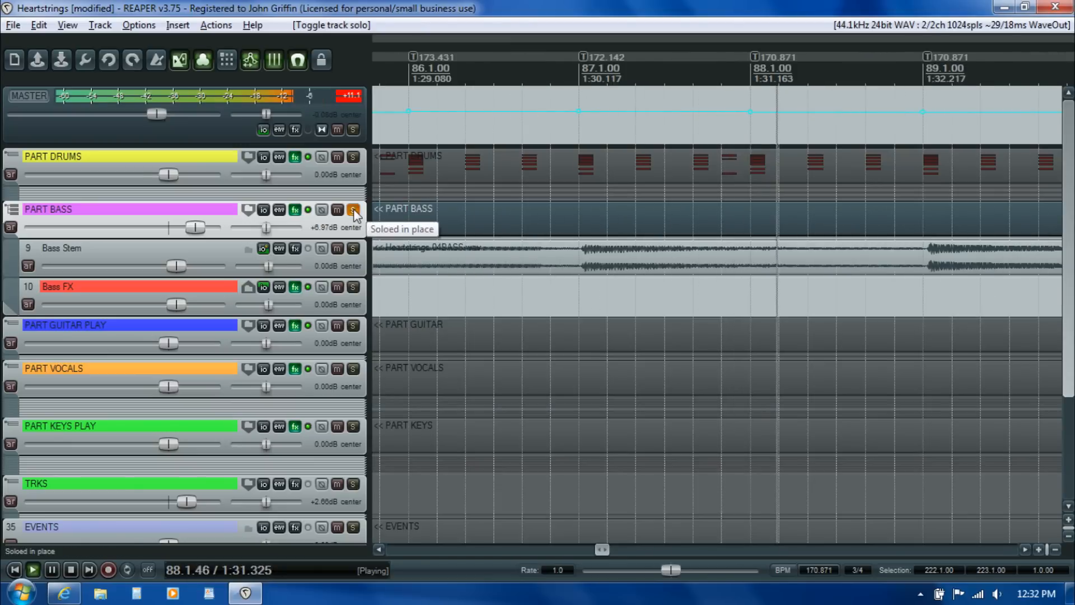
key("ctrl+space")
Step: Replay the soloed bass from the middle of measure 82 into measure 83
left_click_drag(602, 549, 591, 553)
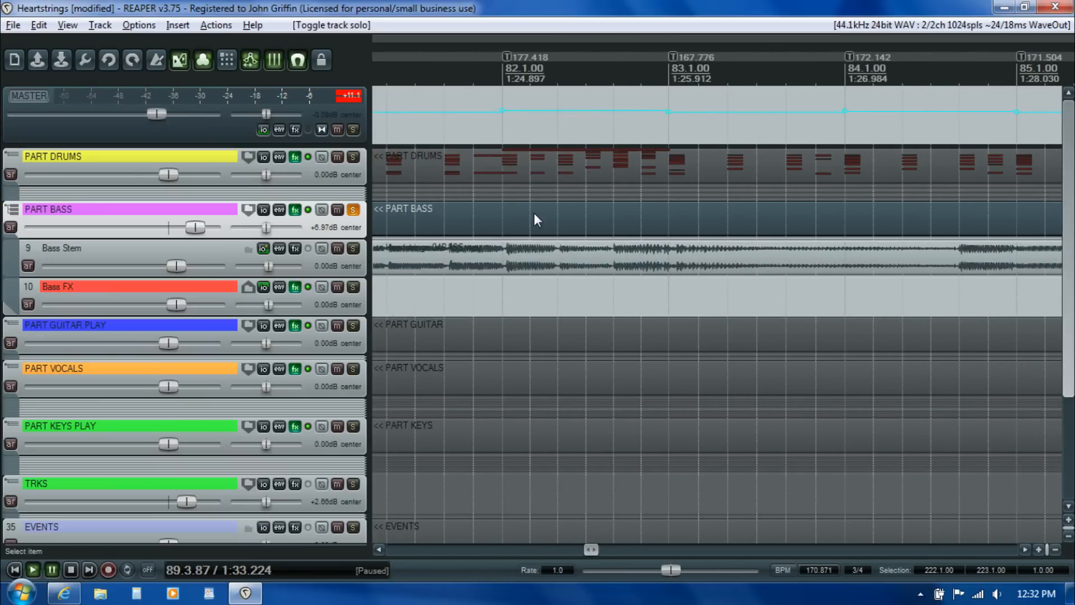
left_click(577, 217)
key("space")
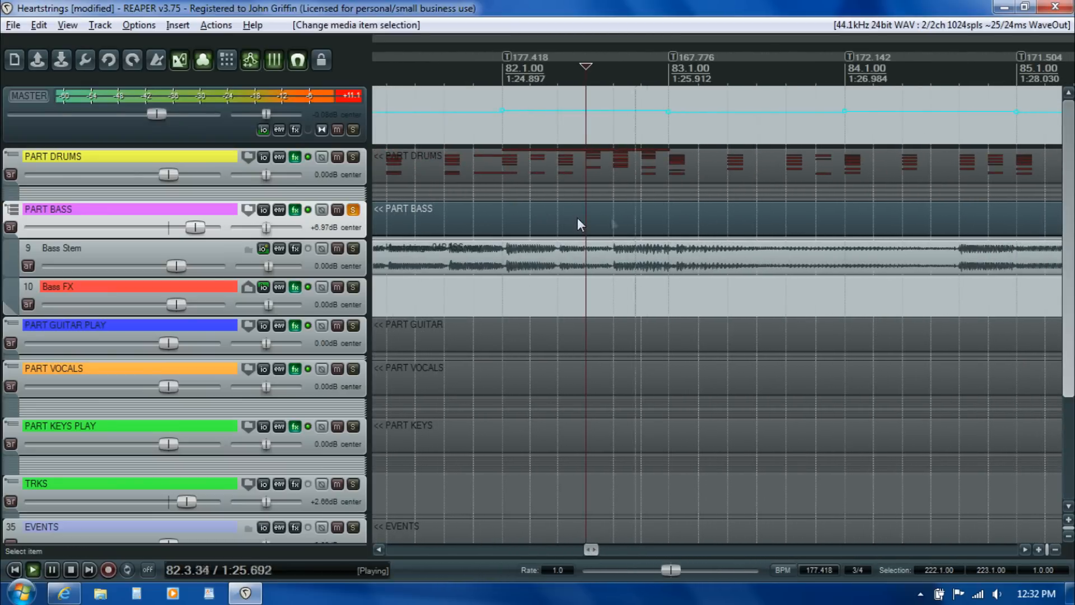
Step: Open the PART BASS MIDI item and place a 1/16 Expert Green note at the start of measure 83
double_click(664, 217)
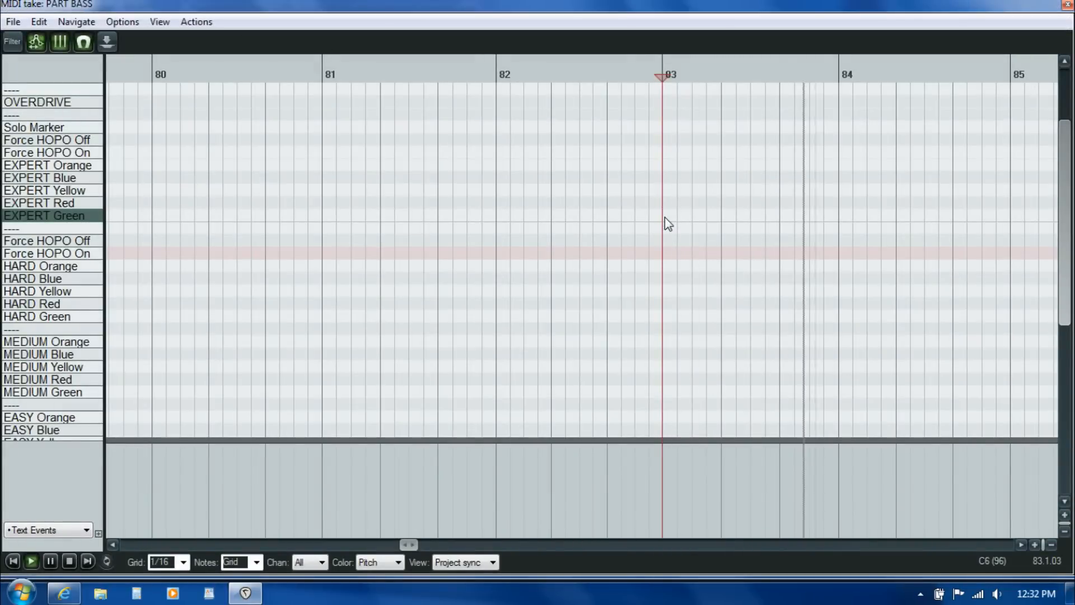
left_click(664, 217)
key("ctrl+space")
left_click(667, 217)
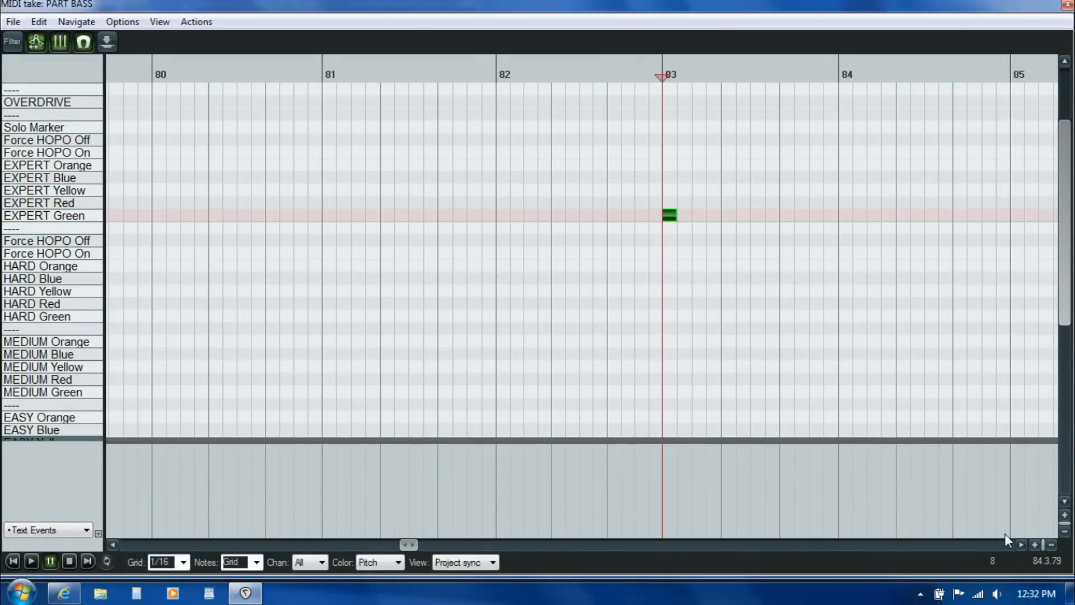
Step: Play back from measure 83 and place a 1/16 Expert Yellow note on beat 3 of measure 84
left_click(1021, 544)
key("space")
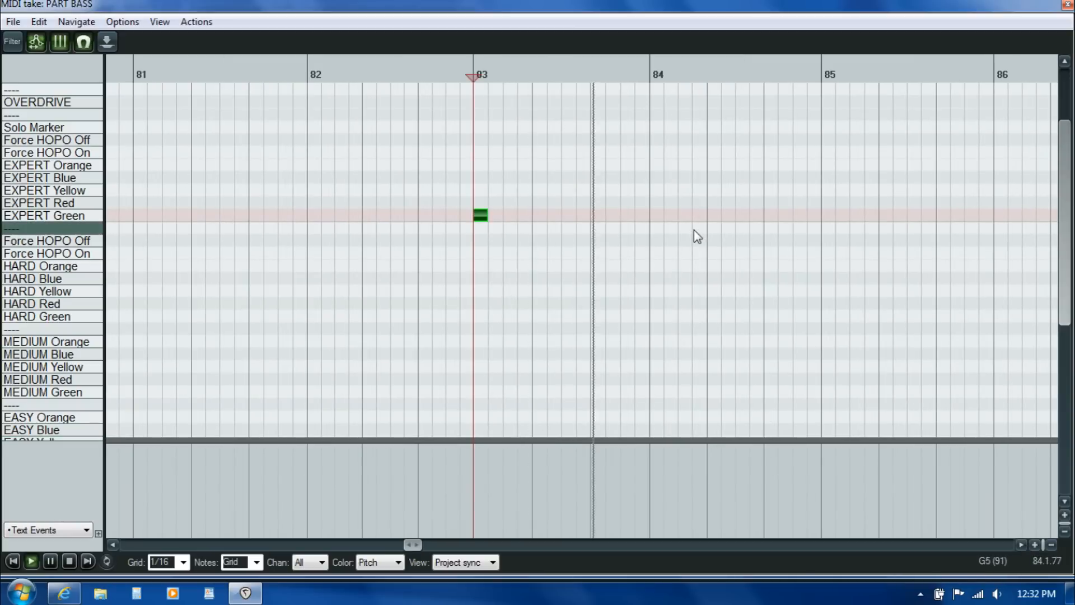
key("ctrl+space")
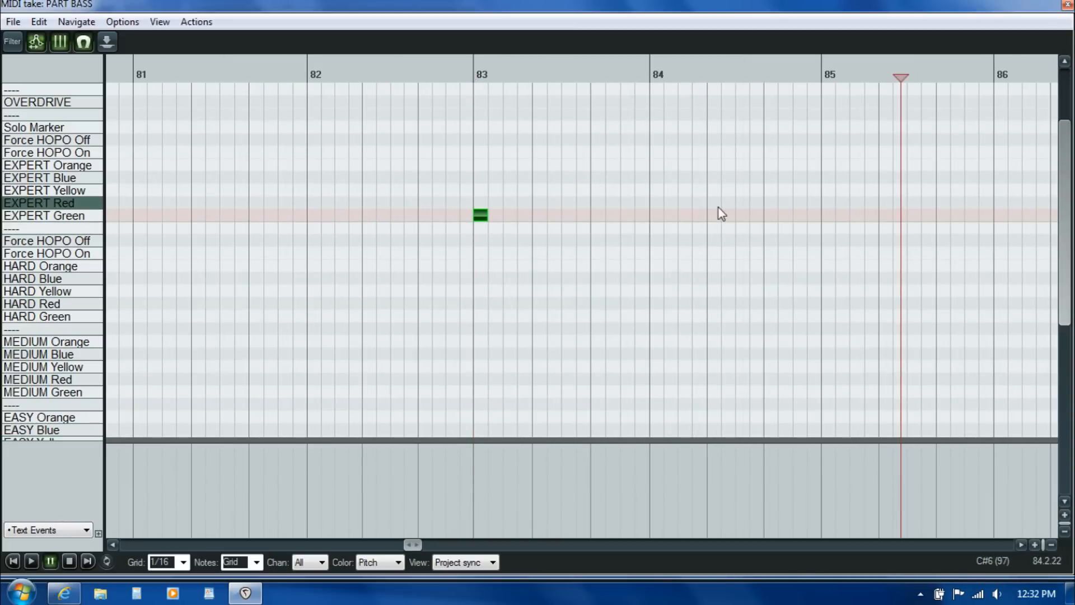
left_click(710, 212)
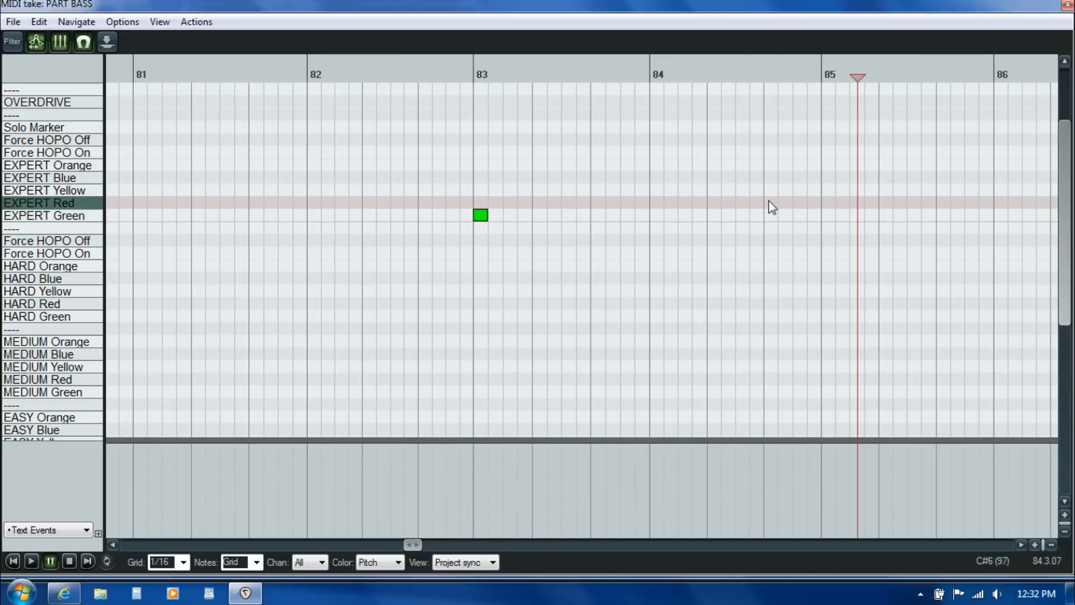
left_click_drag(770, 203, 770, 191)
Step: Play back from the yellow note and place a 1/16 Expert Orange note halfway through beat 1 of measure 85
key("space")
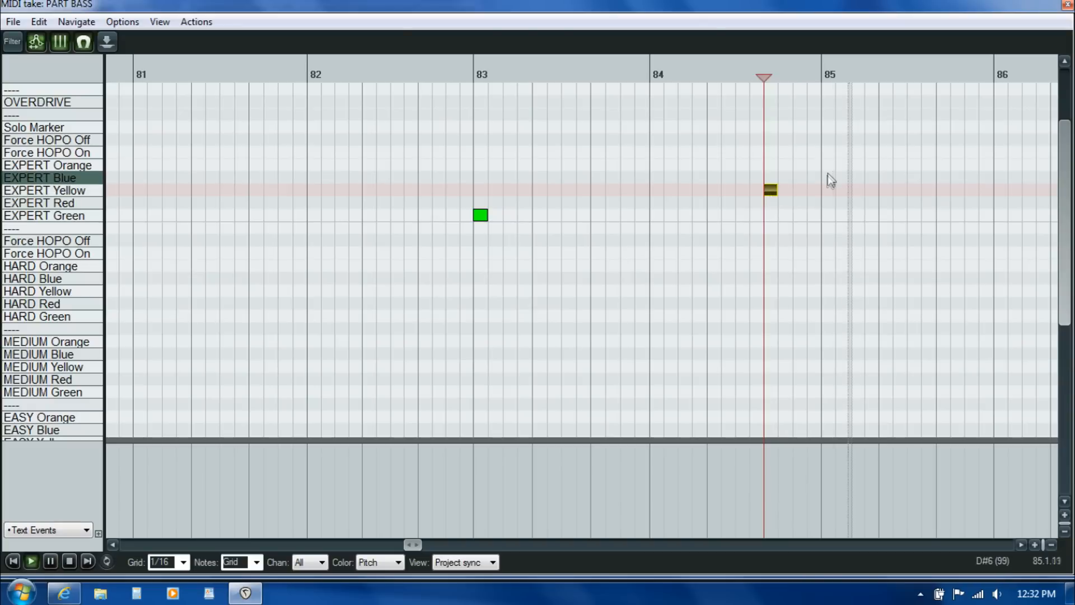
left_click(761, 169)
key("ctrl+space")
left_click(856, 178)
left_click_drag(857, 180, 857, 168)
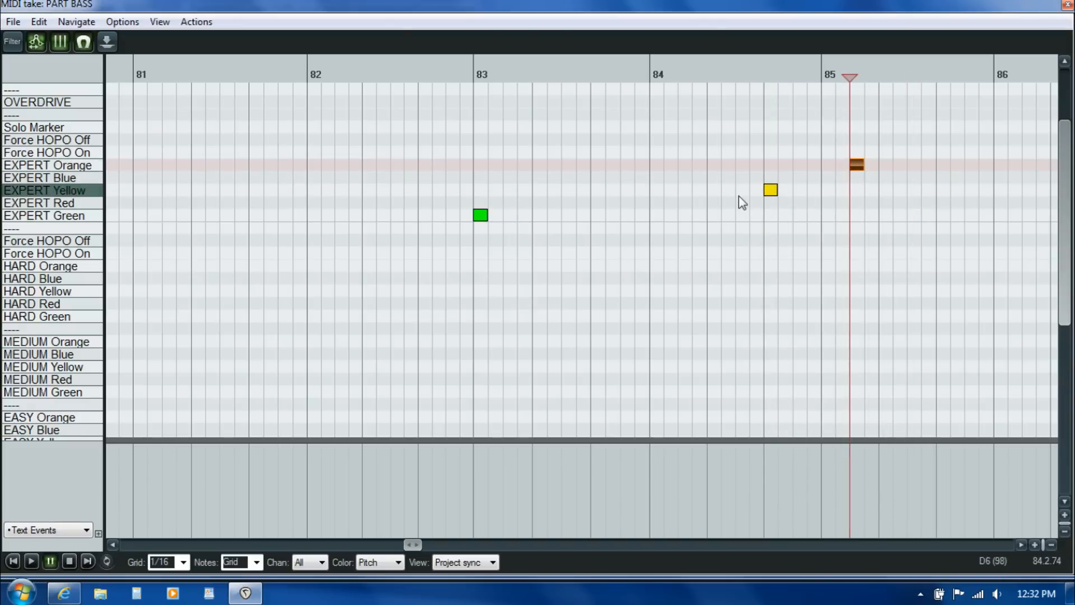
Step: Replay the passage from measure 84 and add a 1/16 Expert Blue note at the start of measure 85
left_click(657, 234)
key("space")
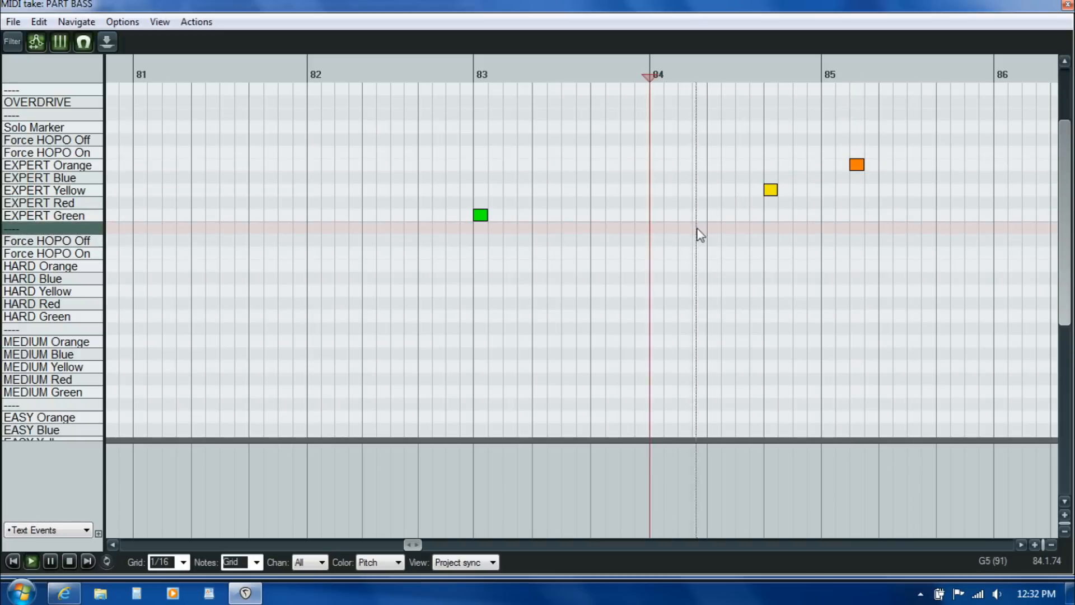
key("space")
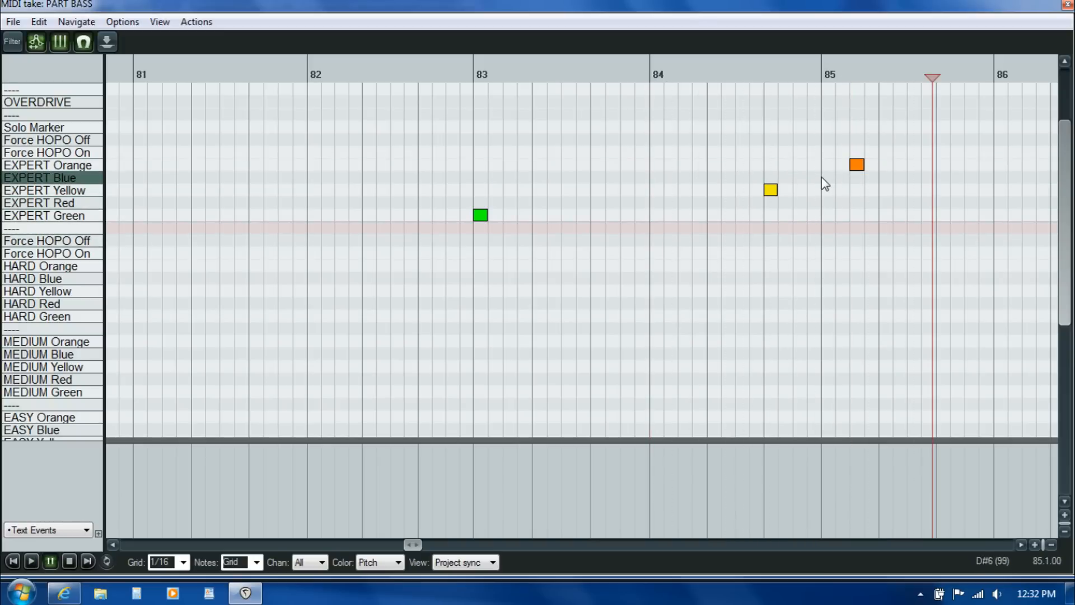
left_click(821, 177)
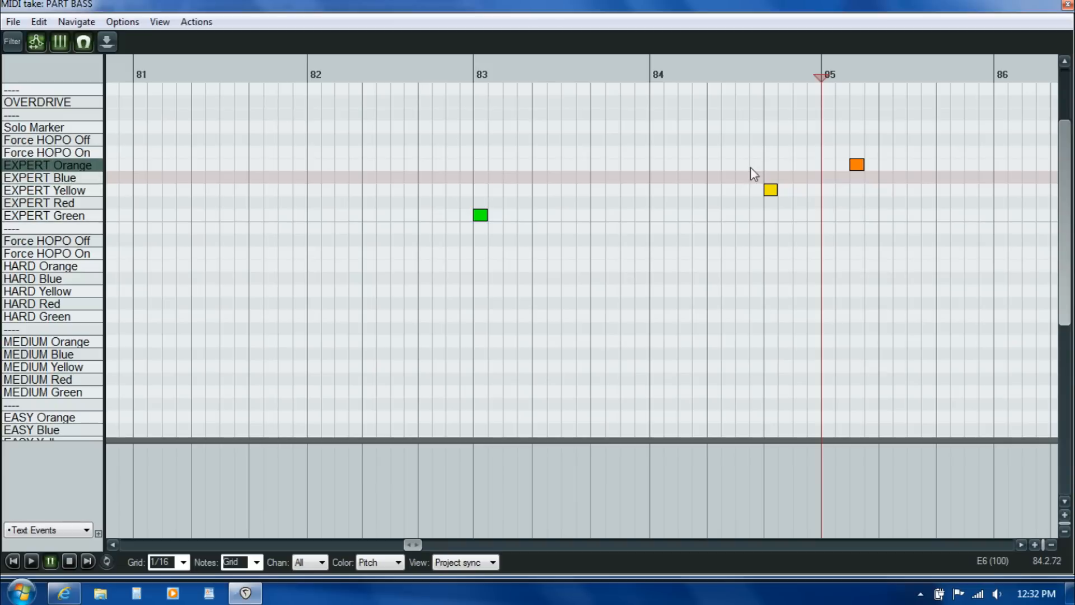
left_click(757, 166)
key("space")
key("space")
left_click(823, 179)
key("space")
key("space")
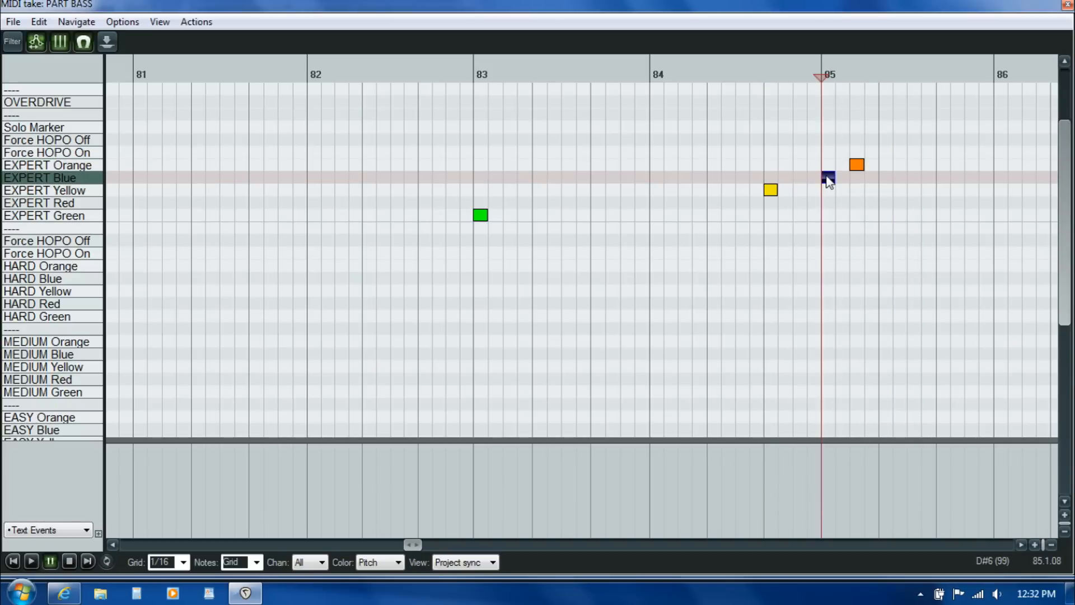
Step: Play back from the measure 84 yellow note and add a 1/16 Force HOPO On marker above the measure 85 orange note
left_click(767, 163)
key("space")
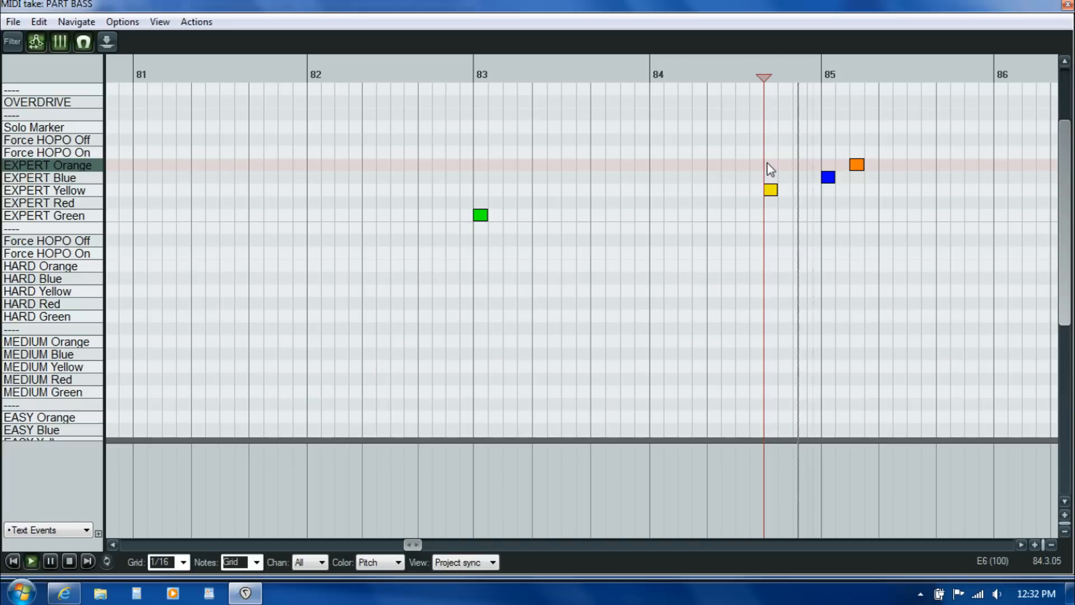
key("space")
left_click(826, 177)
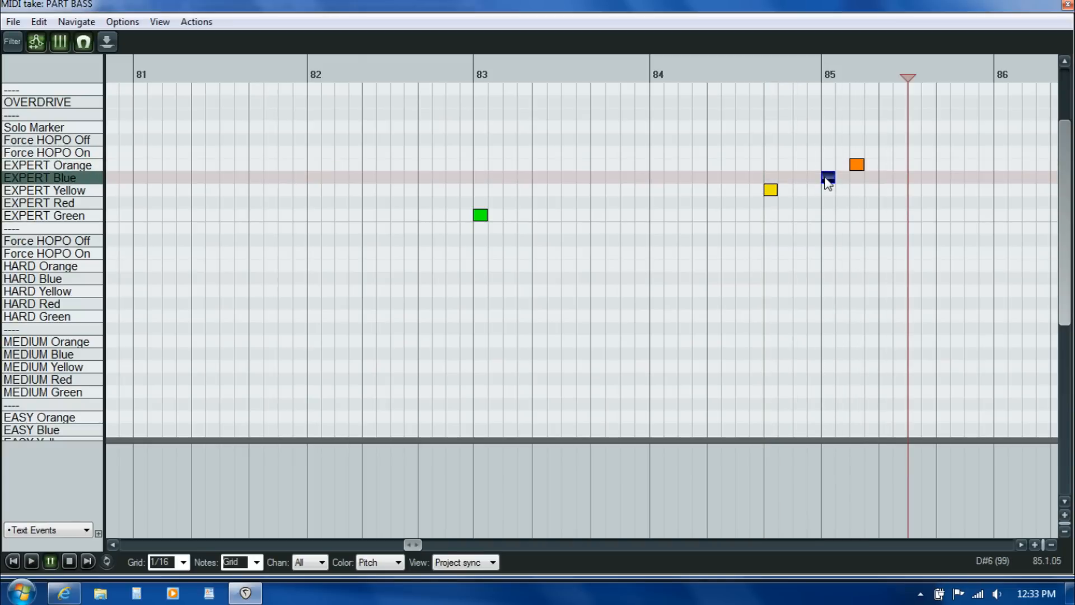
left_click(855, 151)
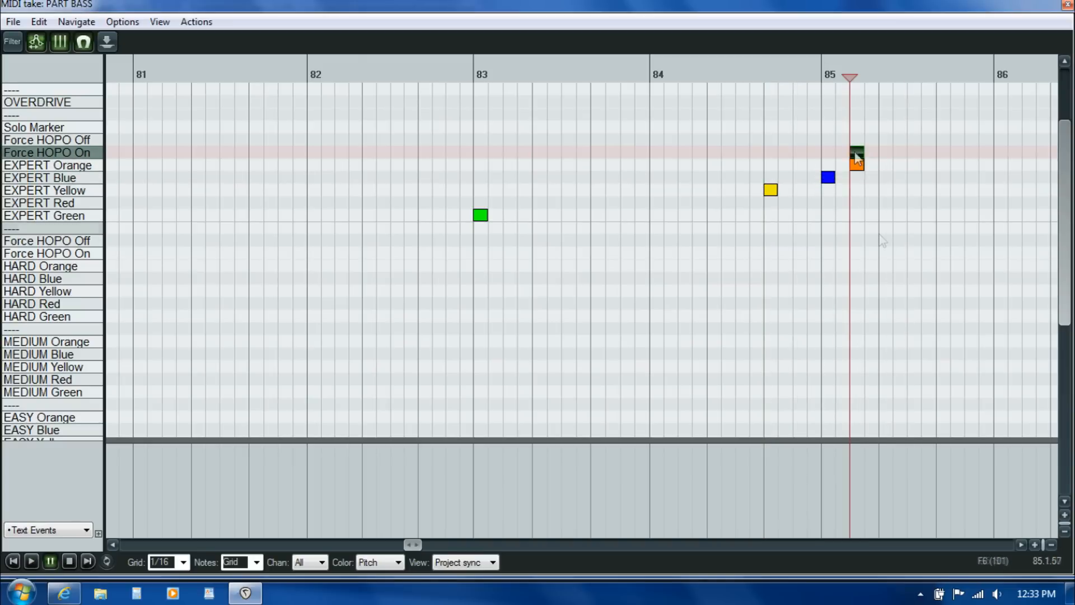
Step: Play back the bass from the orange note in measure 85 into measure 90
left_click(1020, 541)
key("space")
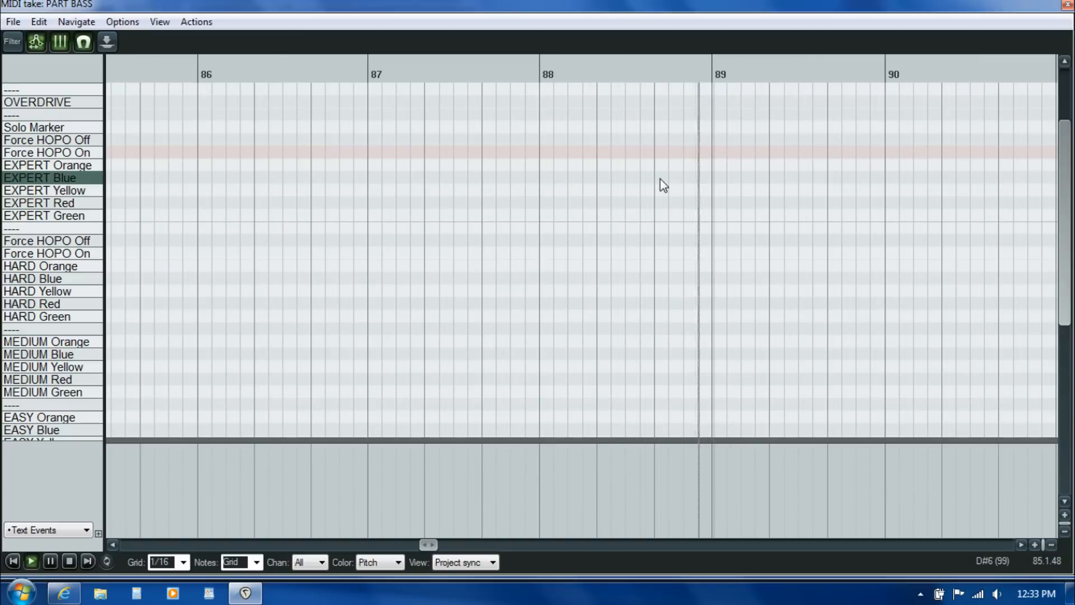
key("ctrl+space")
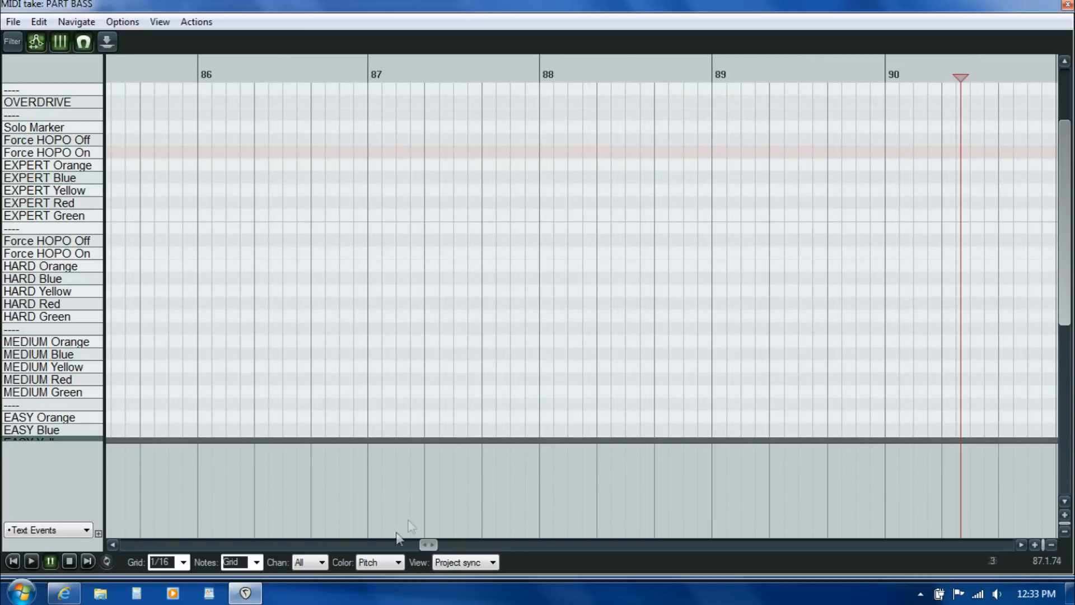
Step: Extend the measure 83 Expert Green note to 1/16 before the measure 84 yellow note and delete the stray Force HOPO On marker in measure 83
left_click_drag(424, 546, 412, 546)
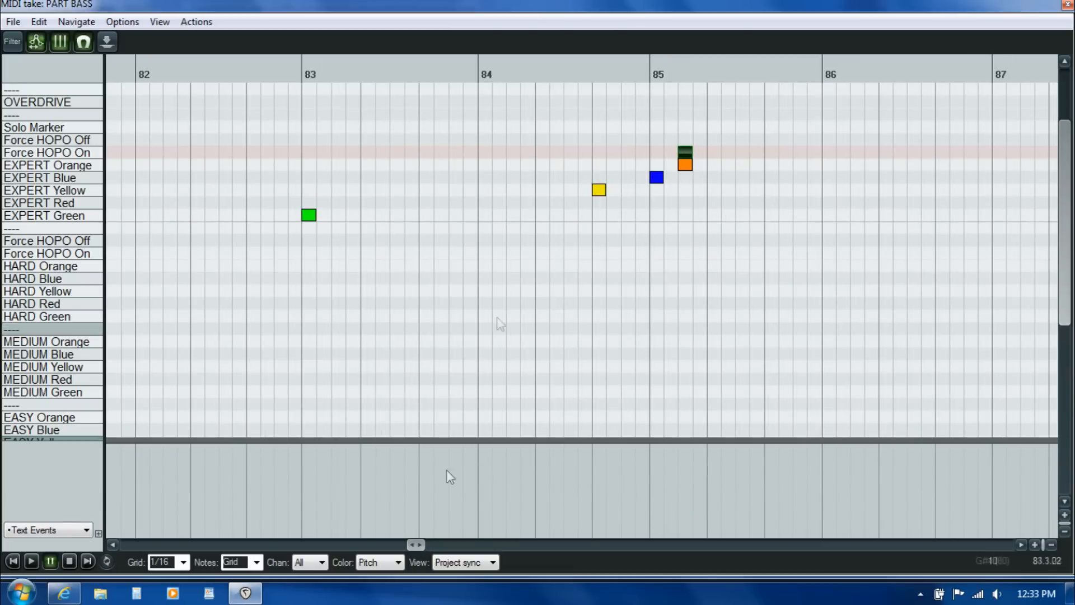
left_click_drag(317, 213, 577, 214)
key("ctrl+space")
key("ctrl+space")
key("space")
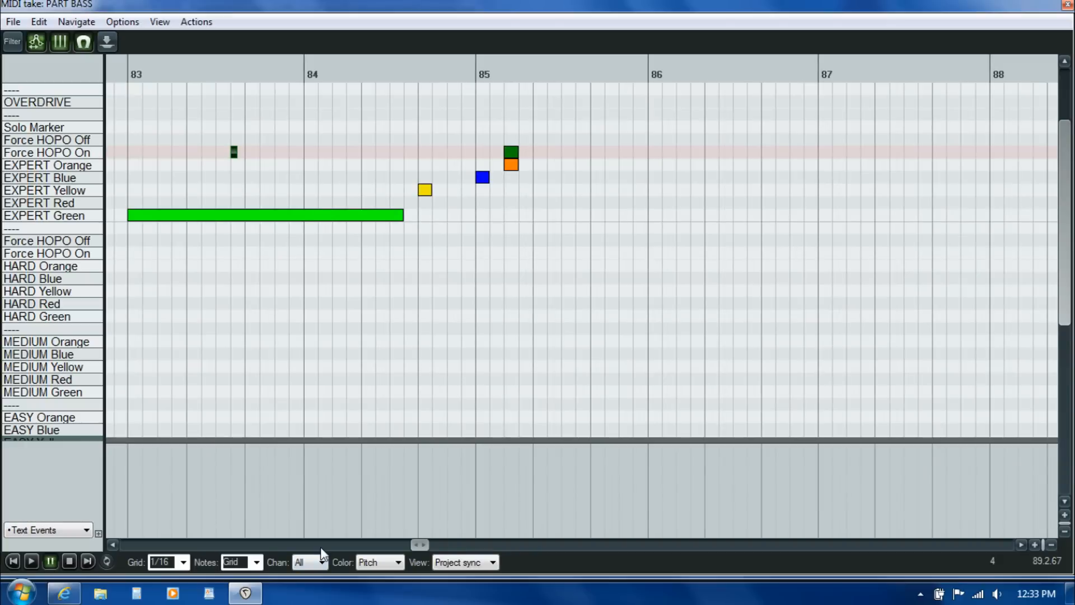
key("Delete")
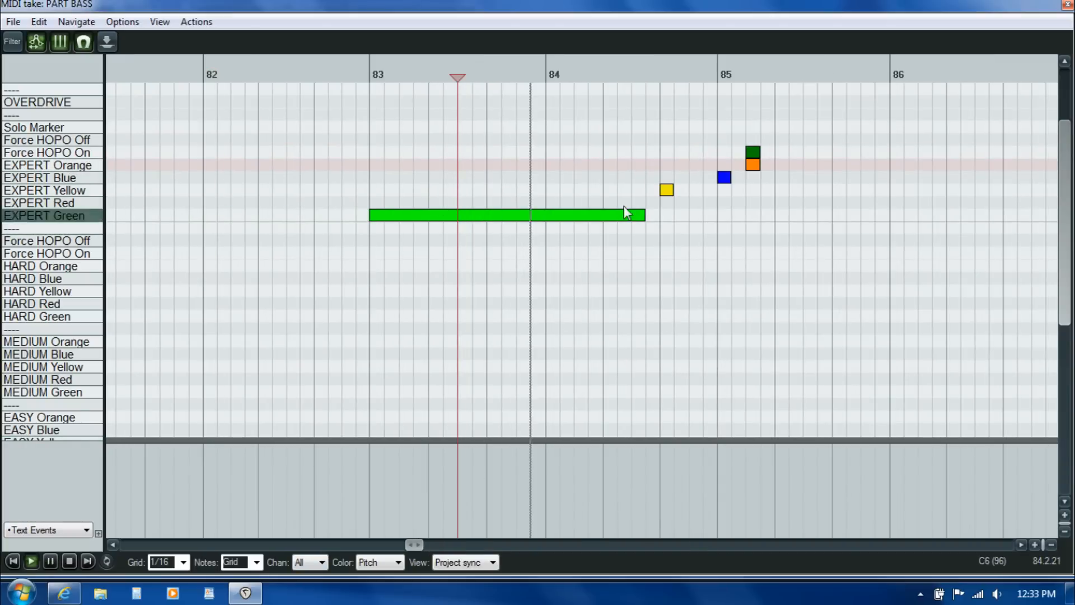
Step: Extend the measure 84 Expert Yellow note to 3/16 so it ends just before the blue note in measure 85
key("ctrl+space")
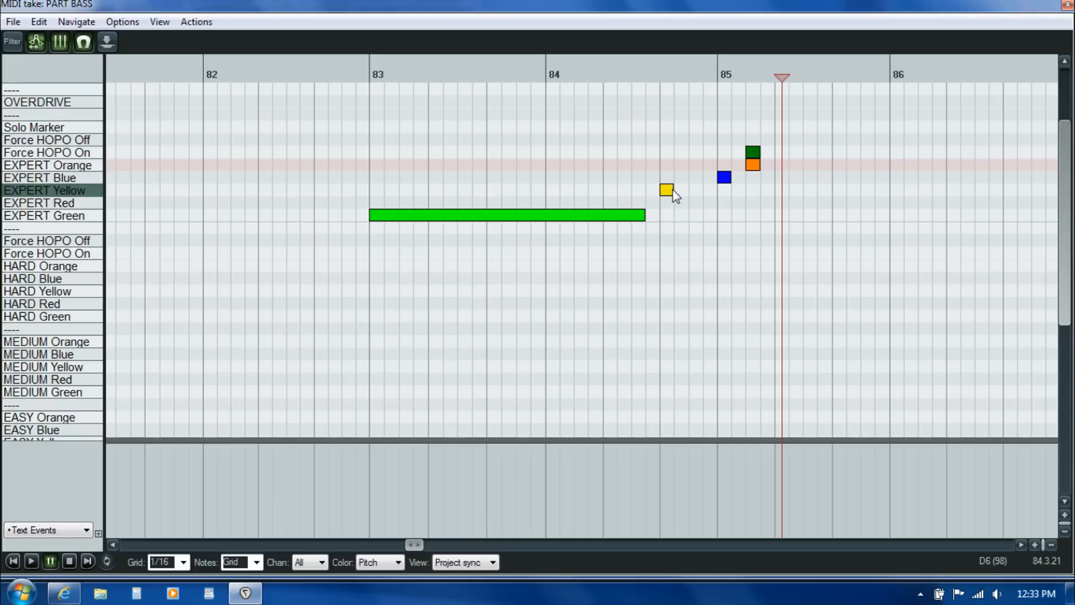
left_click_drag(684, 192, 703, 194)
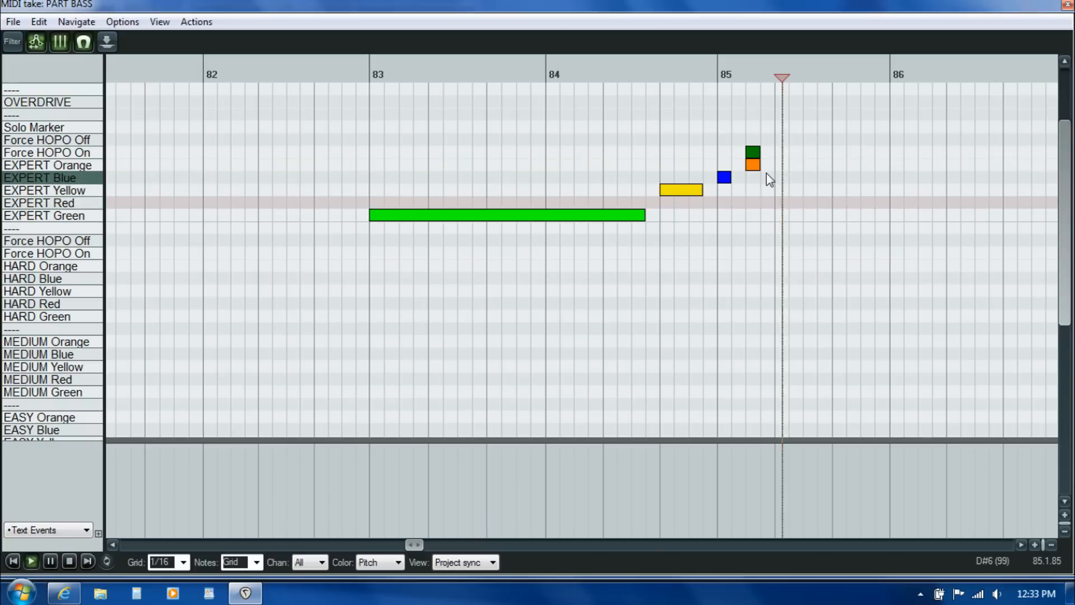
scroll(695, 177, "right", 5)
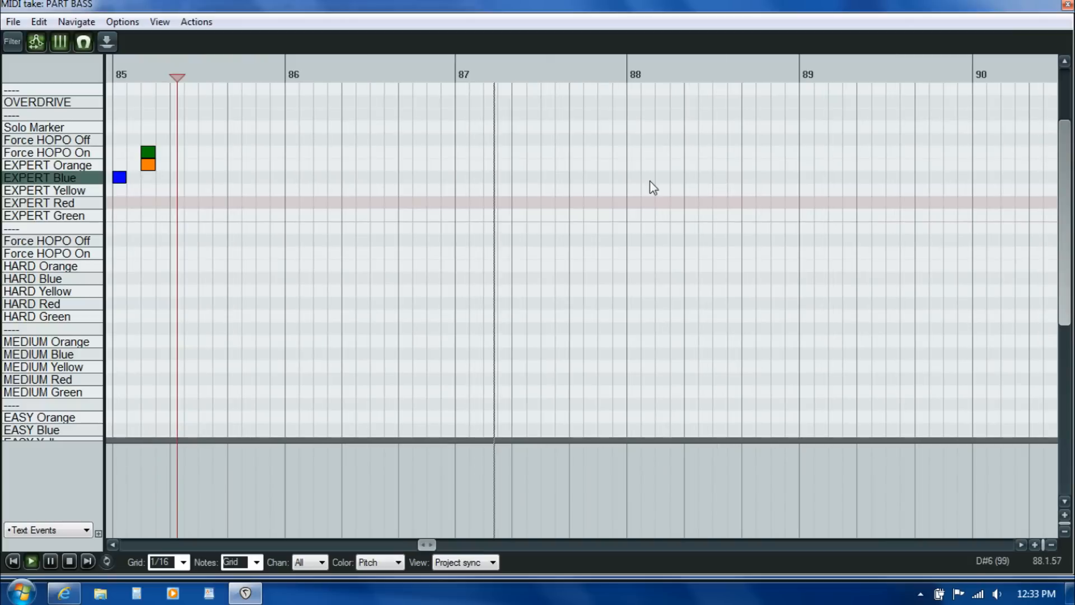
key("space")
Step: Play back the bass after the measure 85 orange note and add a 1/16 Expert Yellow note at the start of measure 87
left_click(304, 210)
key("space")
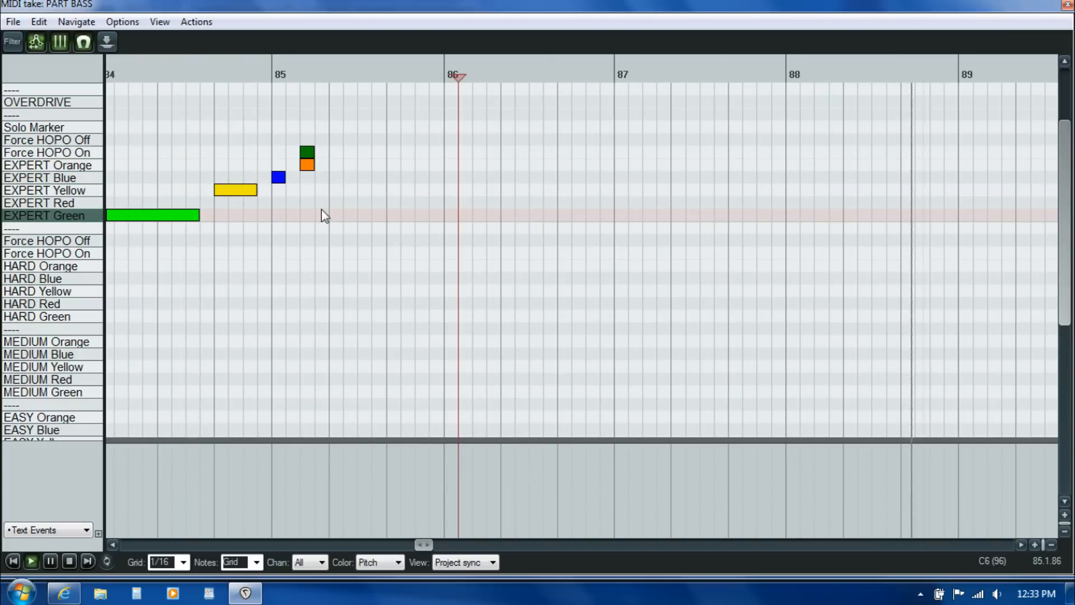
key("ctrl+space")
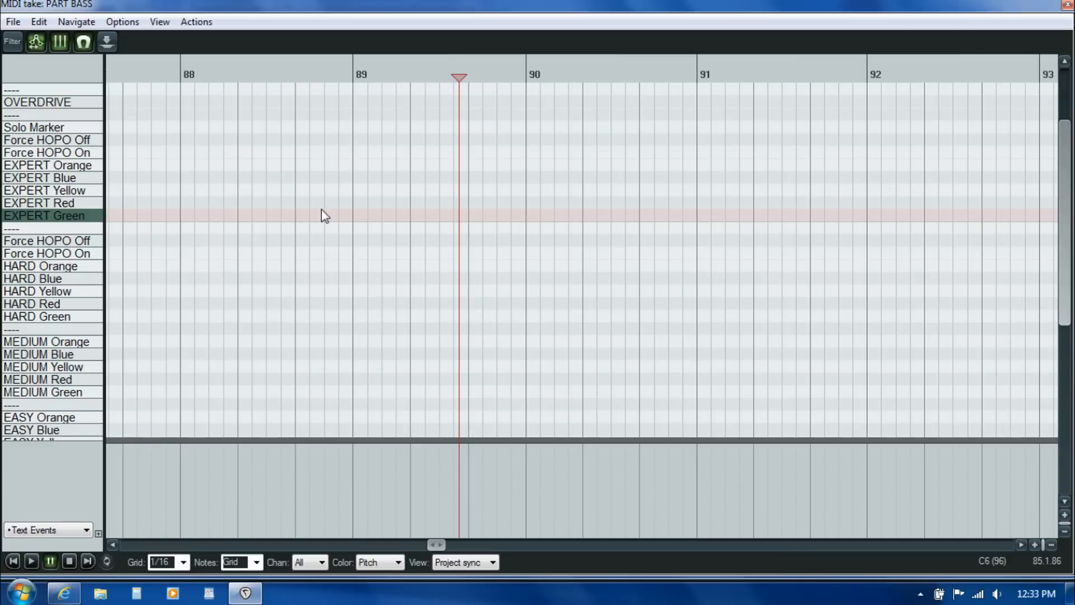
left_click(113, 544)
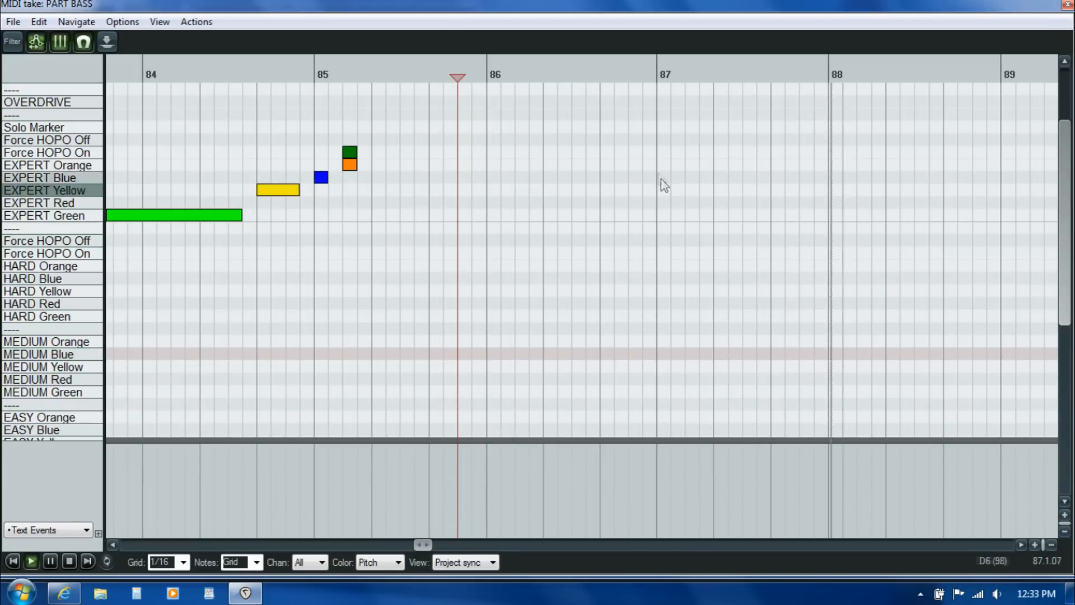
key("ctrl+space")
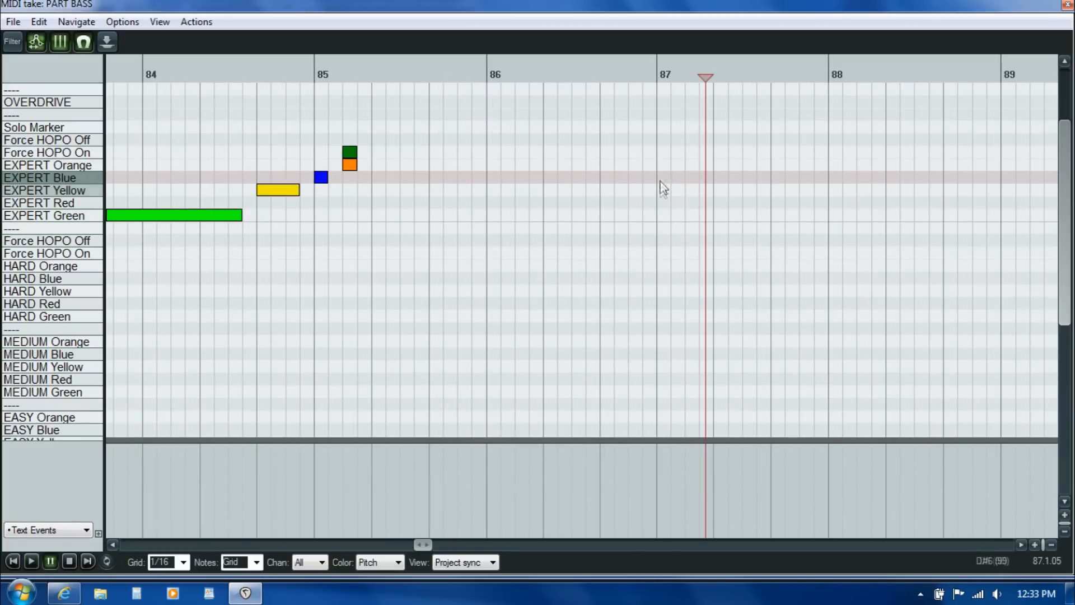
left_click(661, 189)
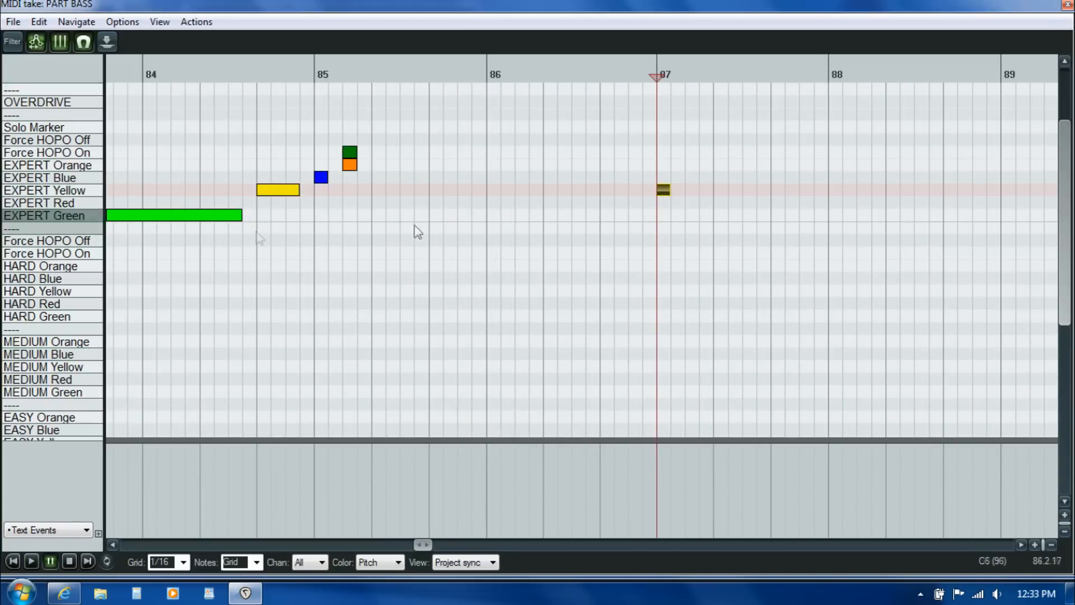
Step: Play back the yellow notes in measures 84 and 87 to compare their pitches
left_click(270, 227)
left_click(442, 219)
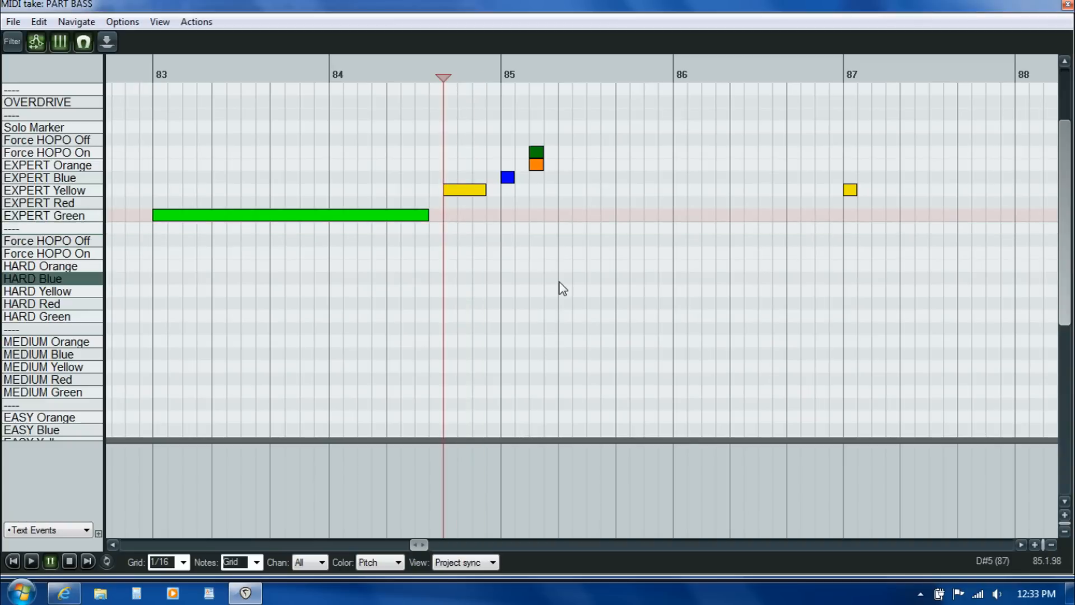
key("space")
key("space")
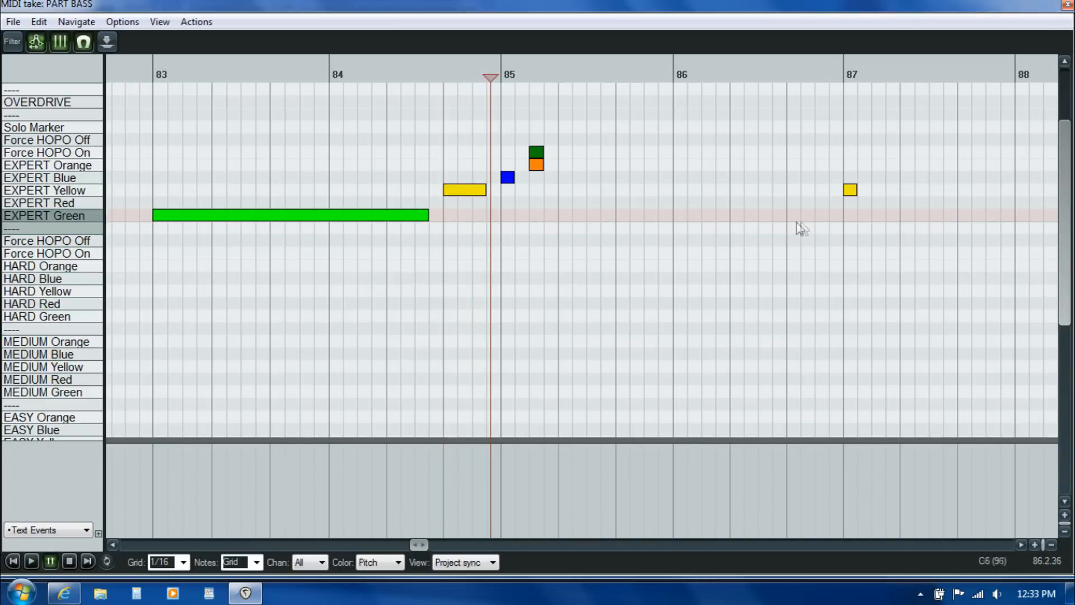
left_click(842, 226)
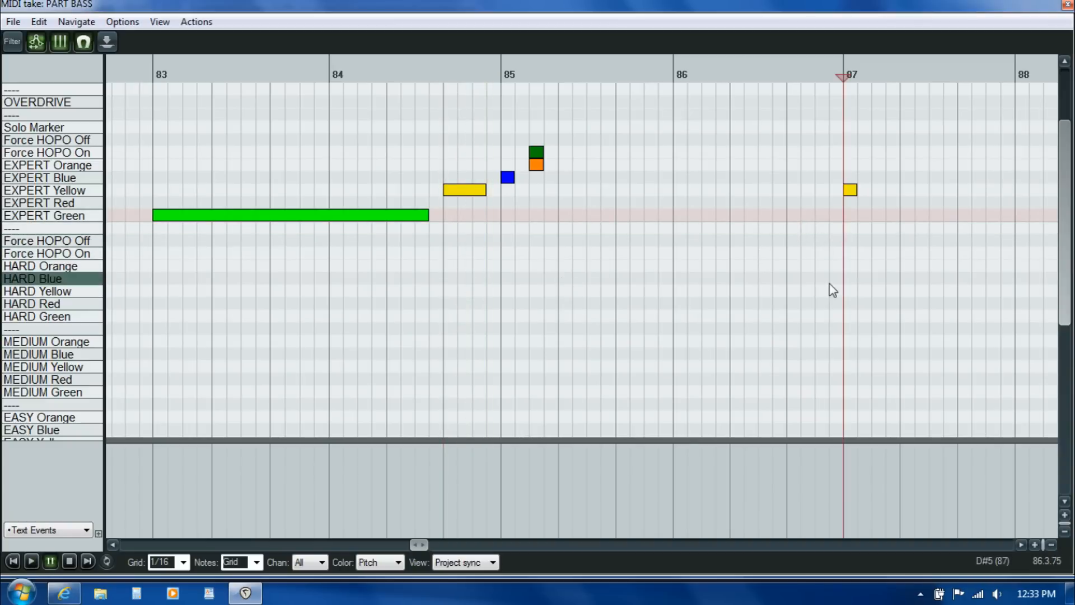
key("space")
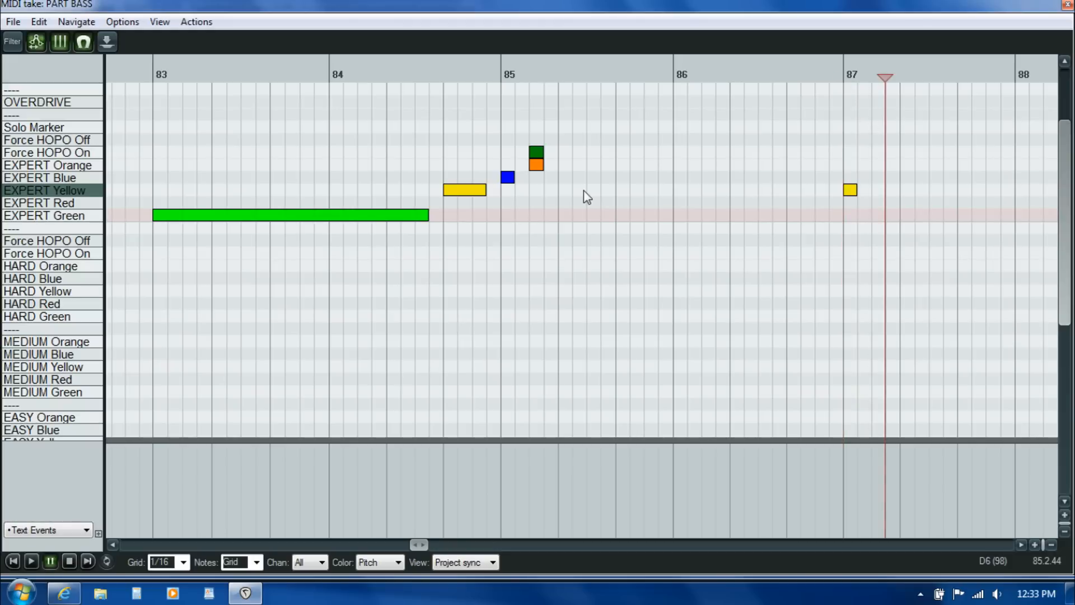
Step: Move the yellow note at the start of measure 87 down to Expert Red
left_click(382, 250)
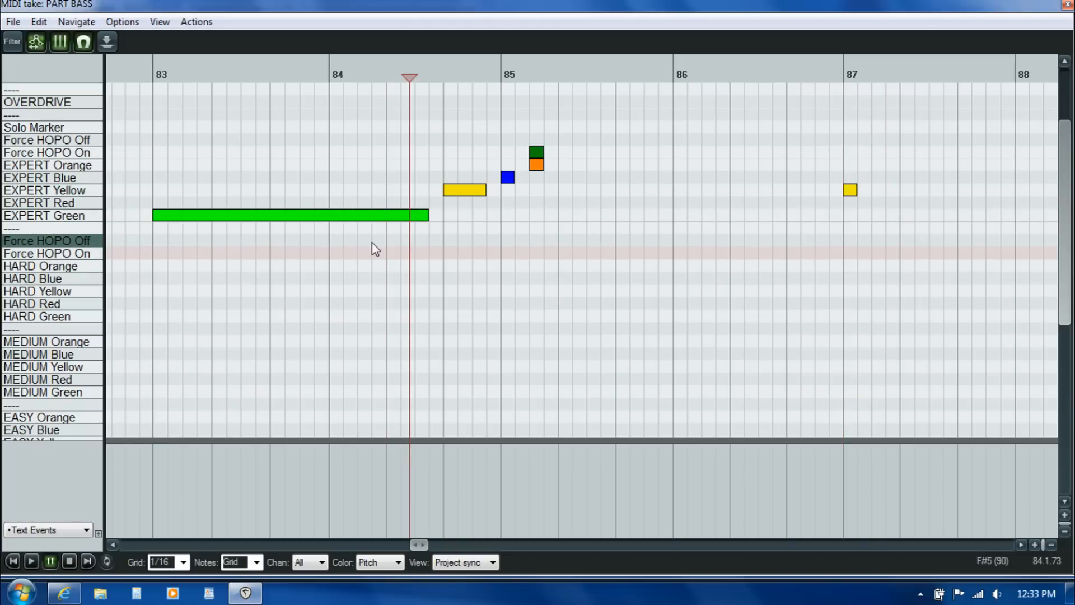
left_click(372, 242)
scroll(372, 243, "left", 2)
left_click_drag(936, 190, 937, 203)
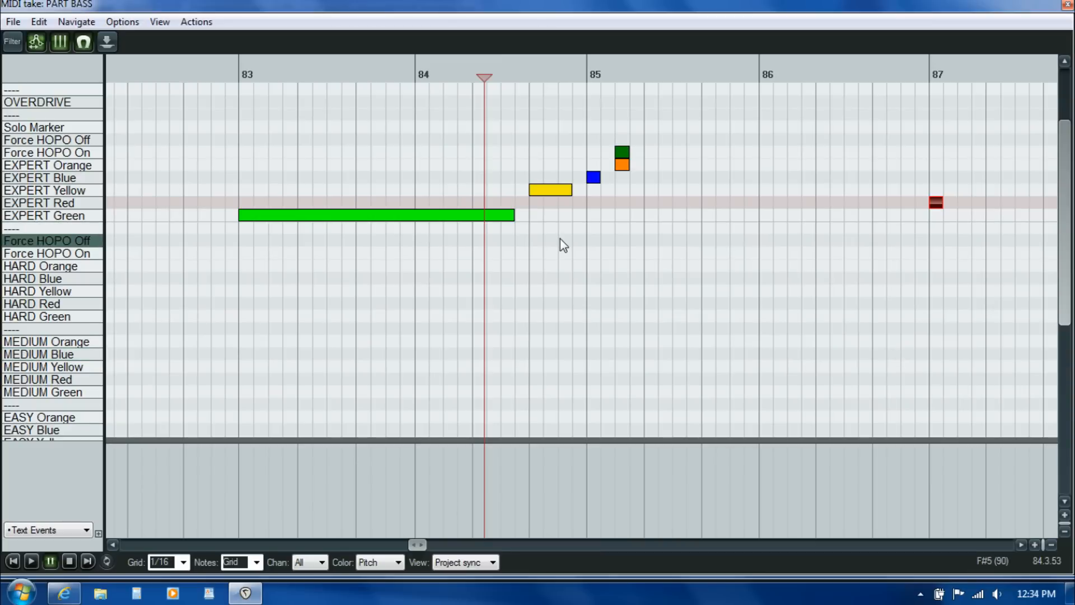
Step: Play back the passage from the measure 84 green note and again from the orange note in measure 85
left_click(448, 216)
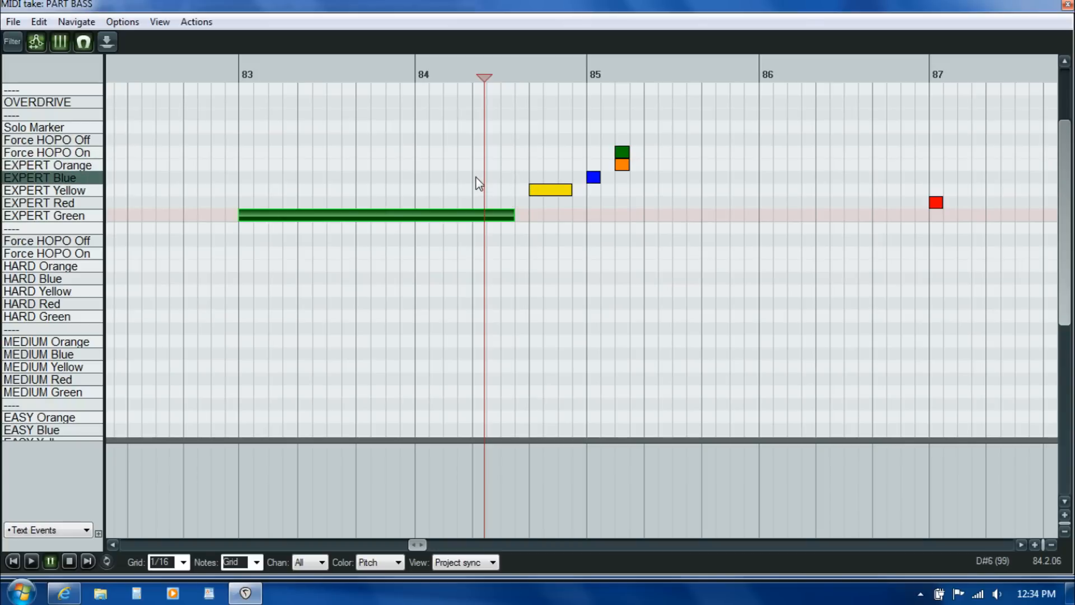
left_click(1023, 545)
left_click(1023, 545)
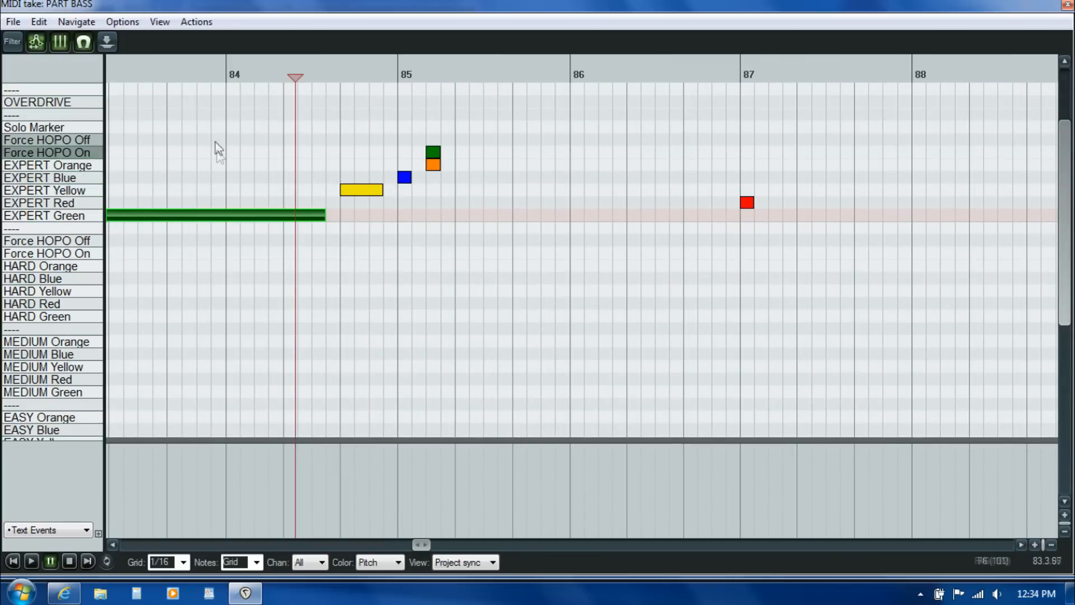
key("space")
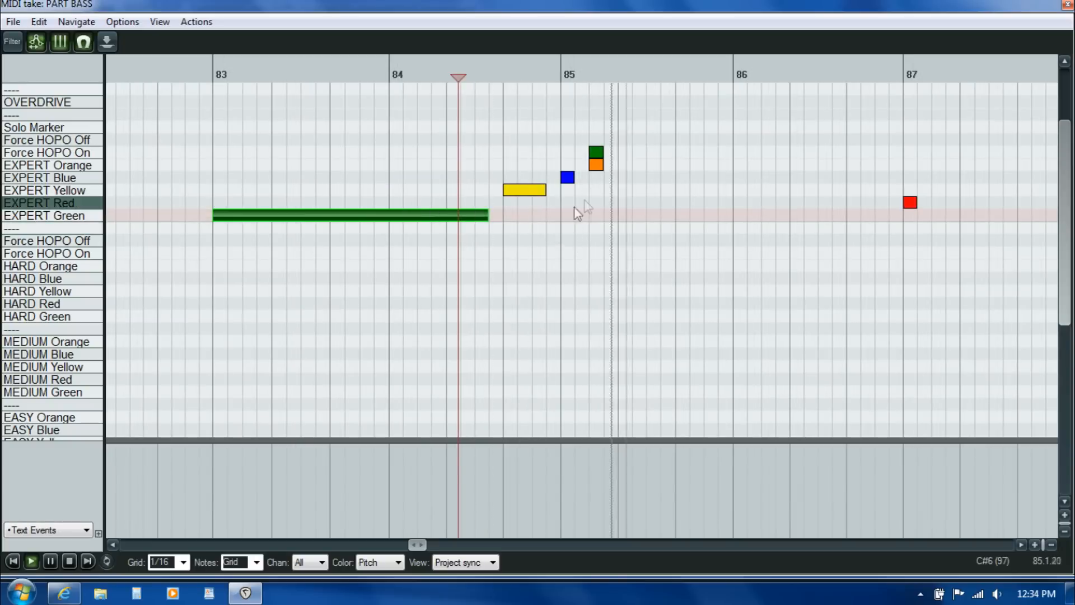
left_click(589, 184)
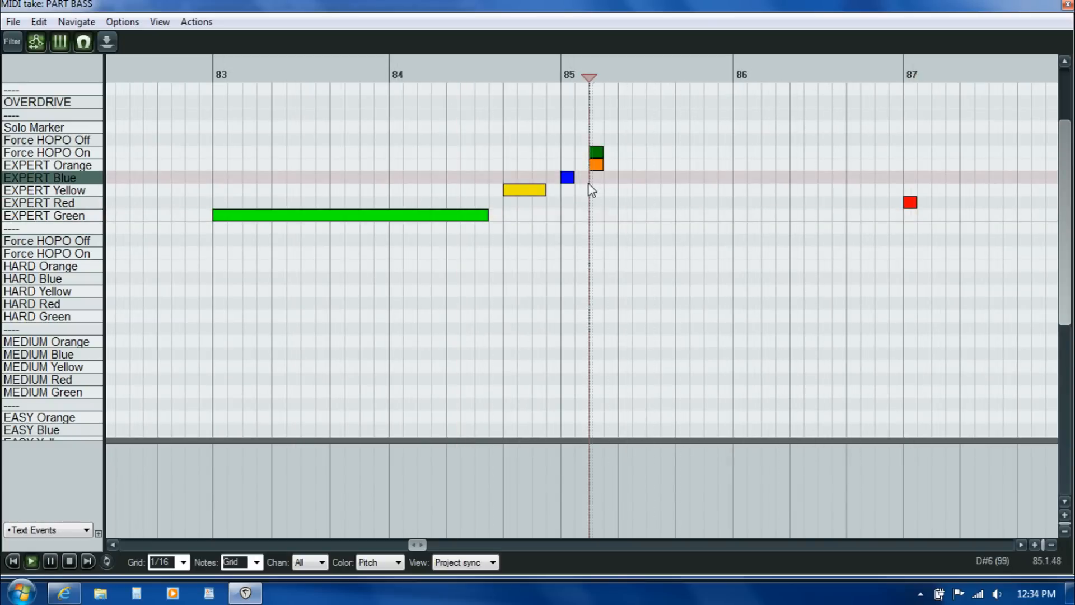
key("space")
Step: Extend the measure 85 Expert Orange note and its Force HOPO On marker to 1/16 before the measure 87 red note
left_click(597, 153)
left_click(596, 167, "ctrl")
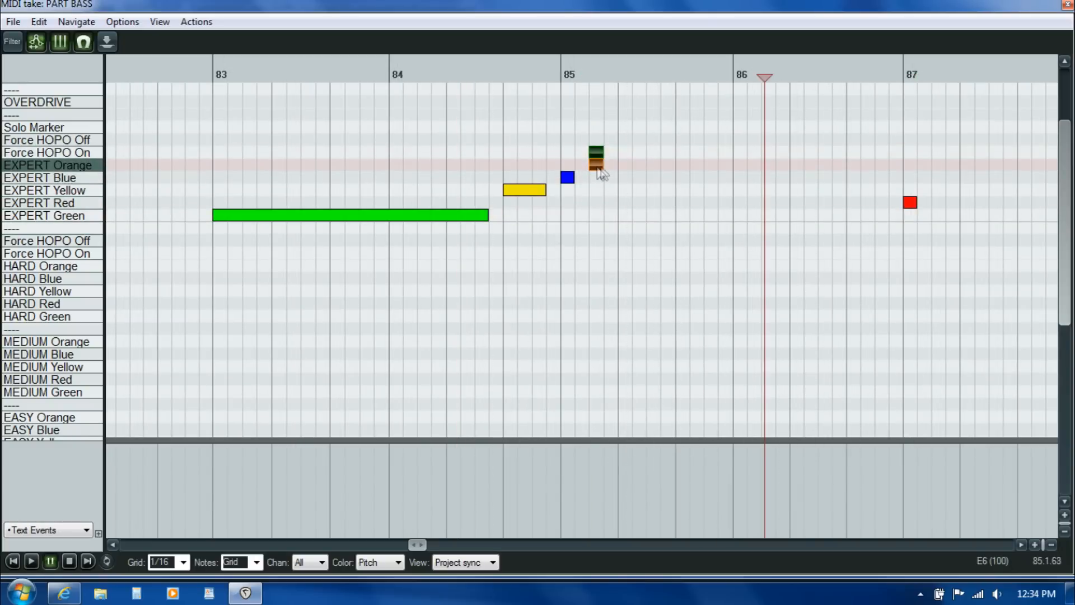
left_click_drag(599, 166, 884, 203)
Step: Replay the second half of measure 86 into measure 87 to hear how the notes descend
left_click(820, 208)
key("space")
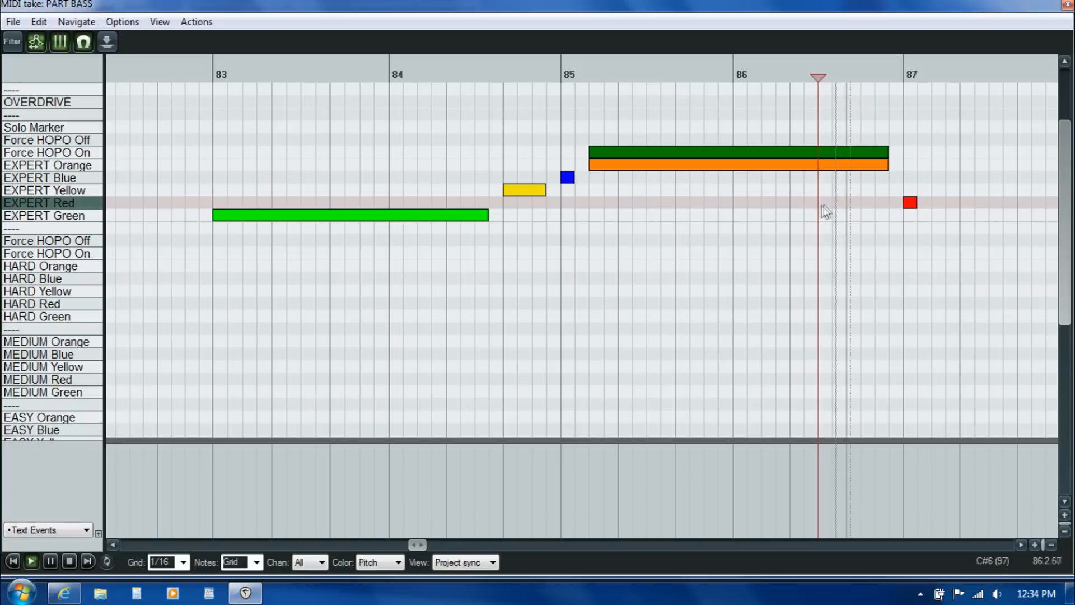
key("space")
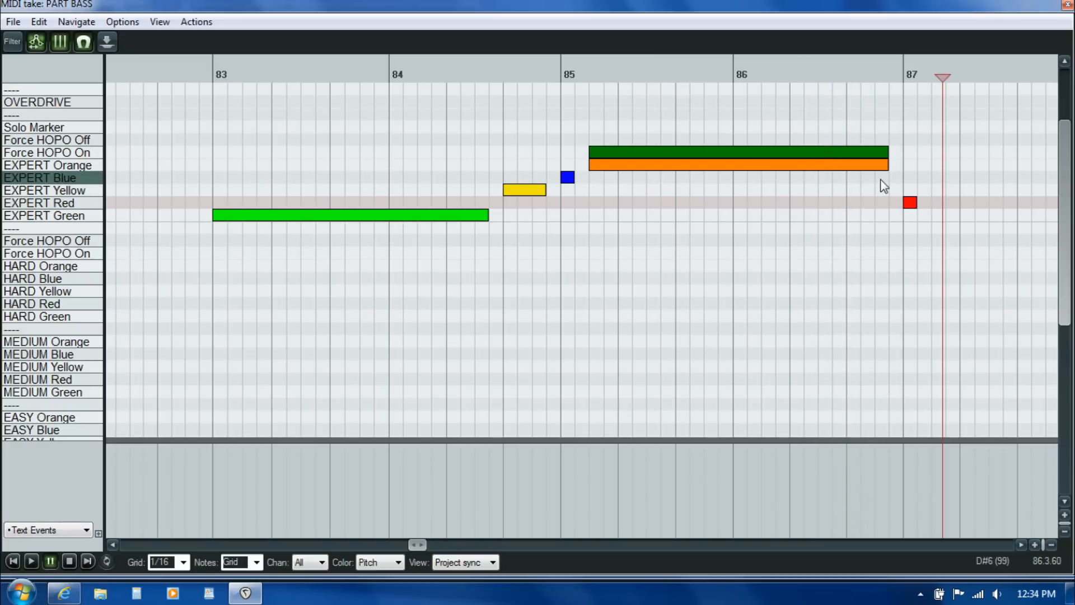
left_click(825, 189)
key("space")
key("space")
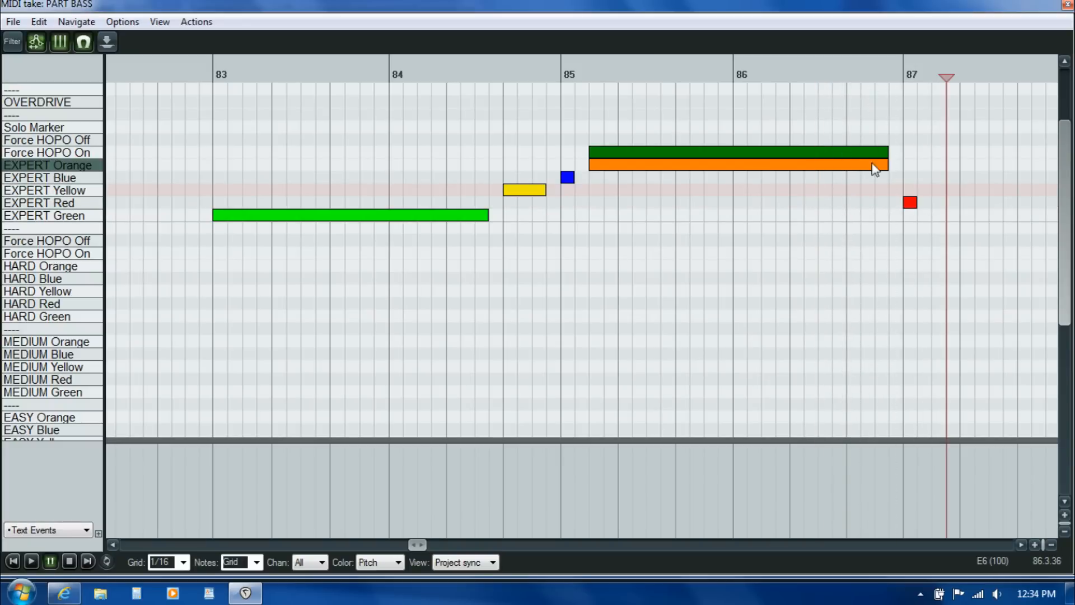
Step: Shorten the Expert Orange note and its Force HOPO On marker by 3/16 to make room late in measure 86
left_click(879, 154)
left_click(883, 167, "ctrl")
left_click_drag(886, 167, 859, 170)
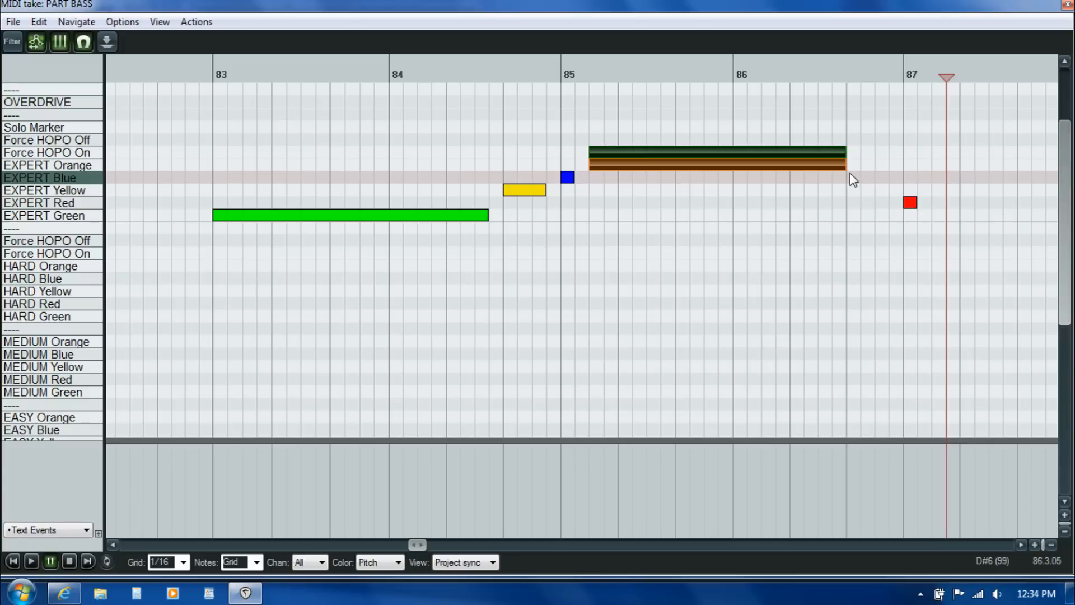
Step: Add 1/16 Expert Blue and Yellow notes late in measure 86 and trim the orange note and its marker by 1/16 before the blue
left_click(851, 177)
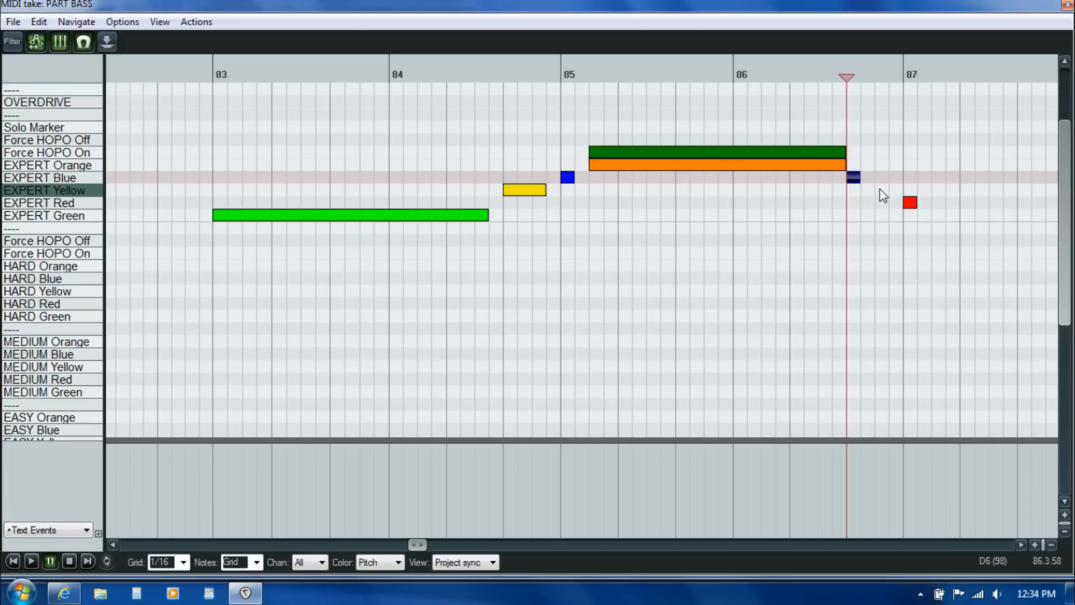
left_click(881, 189)
left_click(828, 150)
left_click(834, 167, "ctrl")
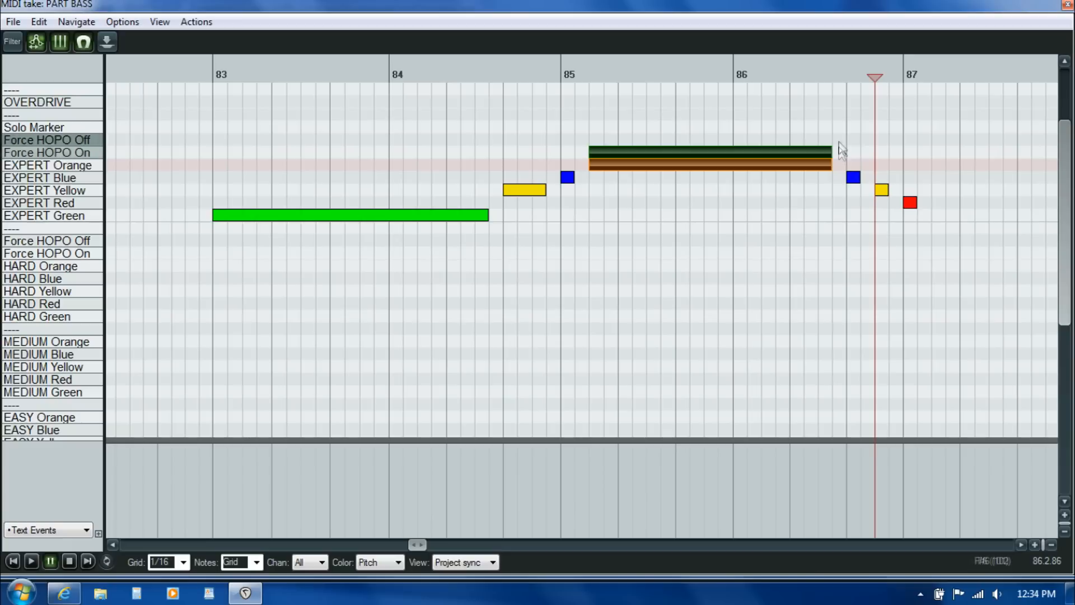
Step: Extend the Force HOPO On marker across the blue and yellow notes in measure 86 and the red note in measure 87
left_click(791, 197)
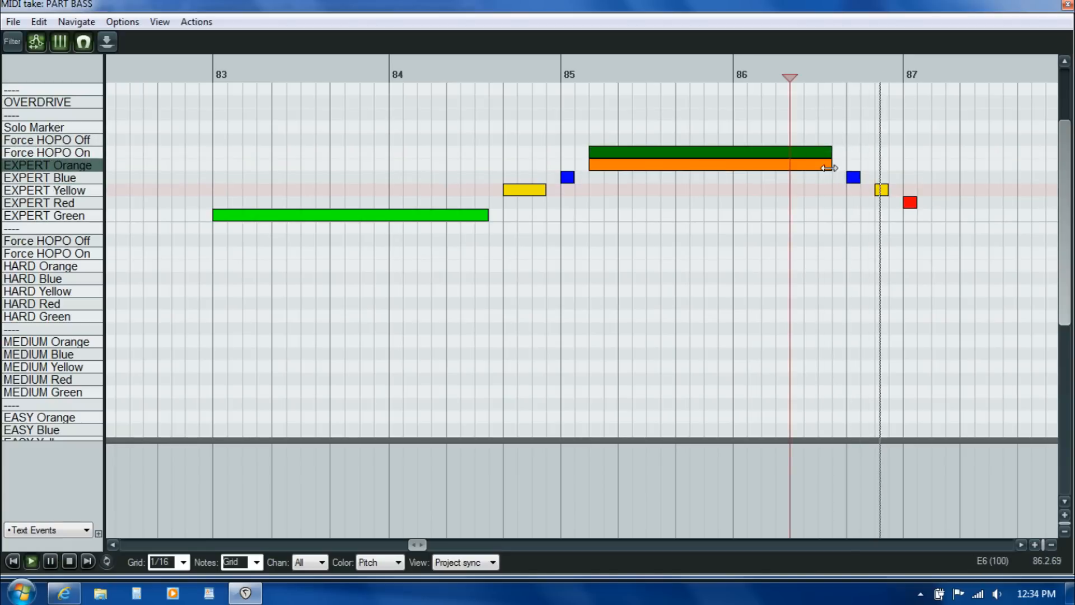
left_click(853, 140)
double_click(853, 141)
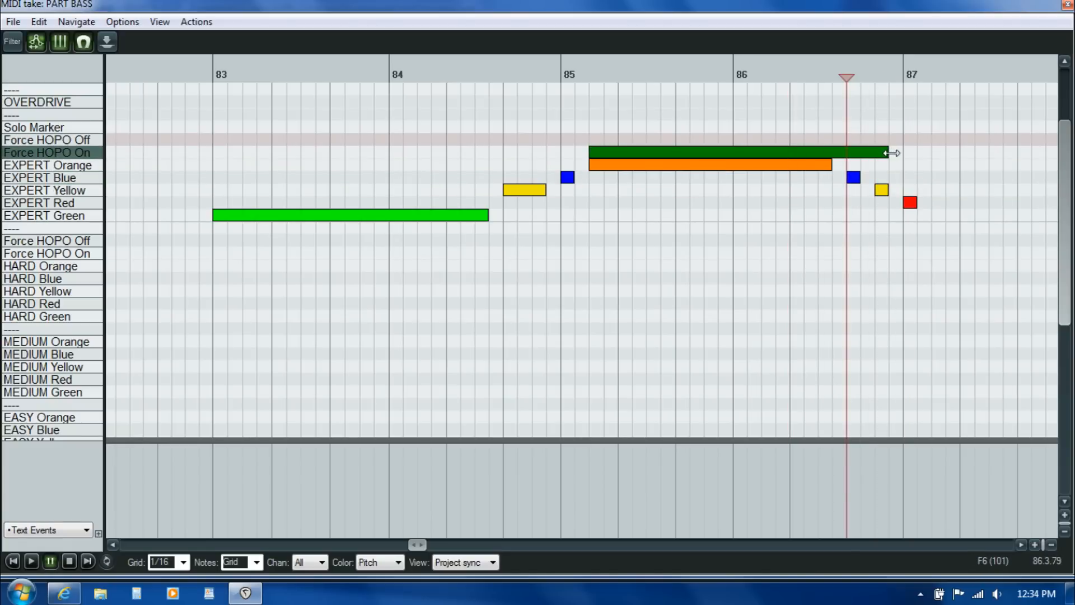
left_click_drag(901, 154, 916, 153)
Step: Play back the orange sustain and the blue, yellow and red descent from measures 85 and 86 into 87
left_click(692, 202)
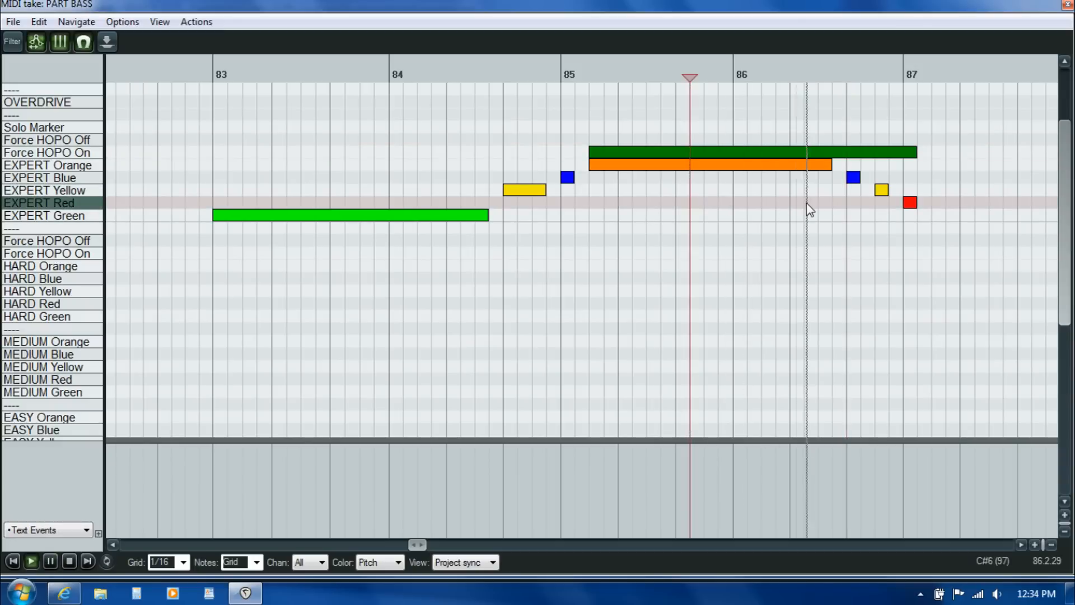
left_click(903, 225)
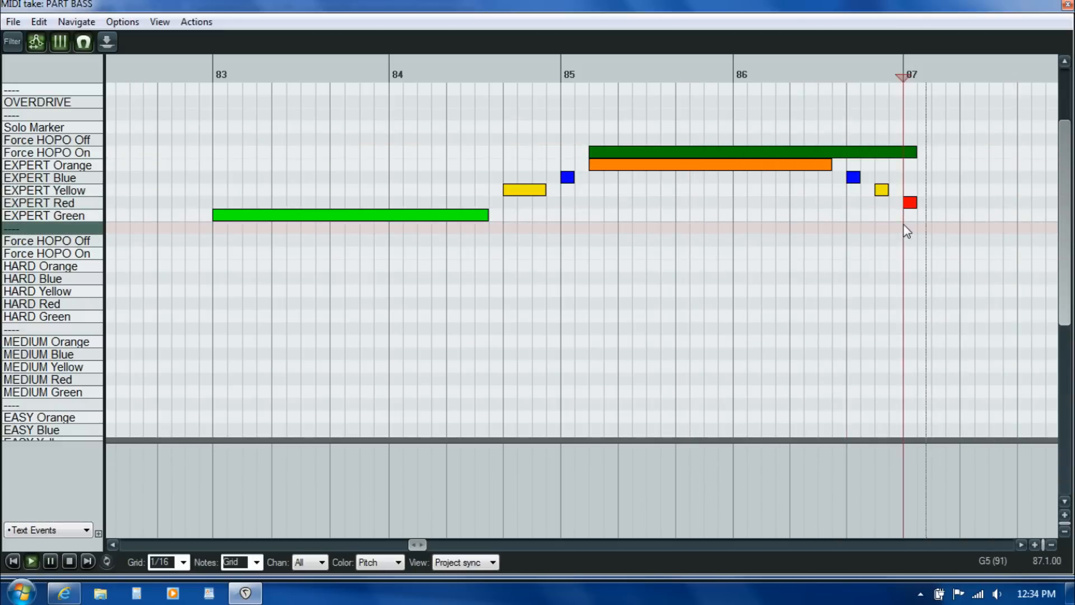
key("ctrl+space")
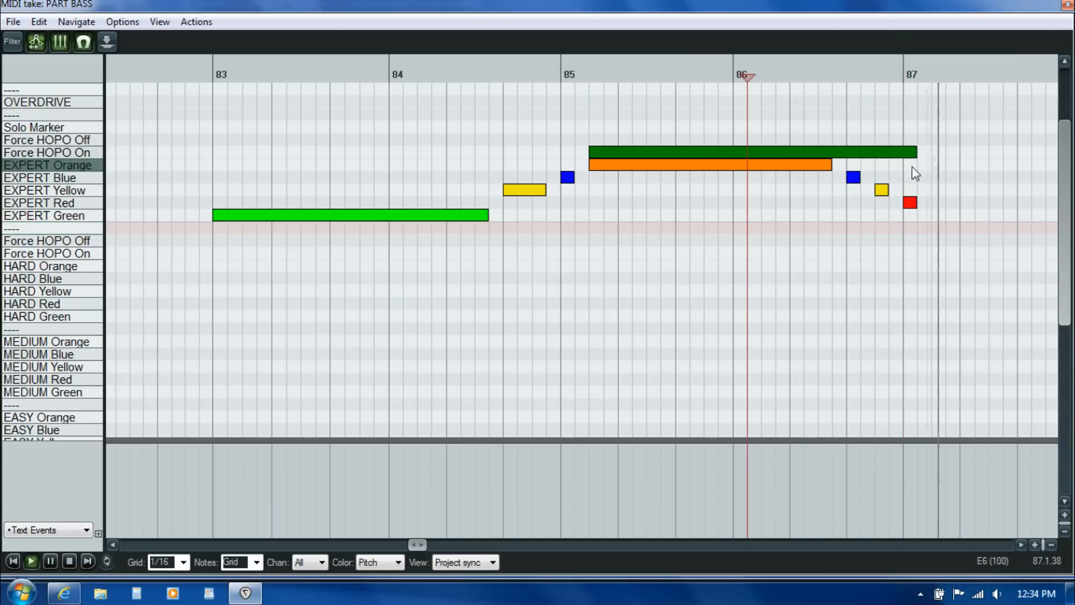
left_click(768, 192)
key("ctrl+space")
key("ctrl+space")
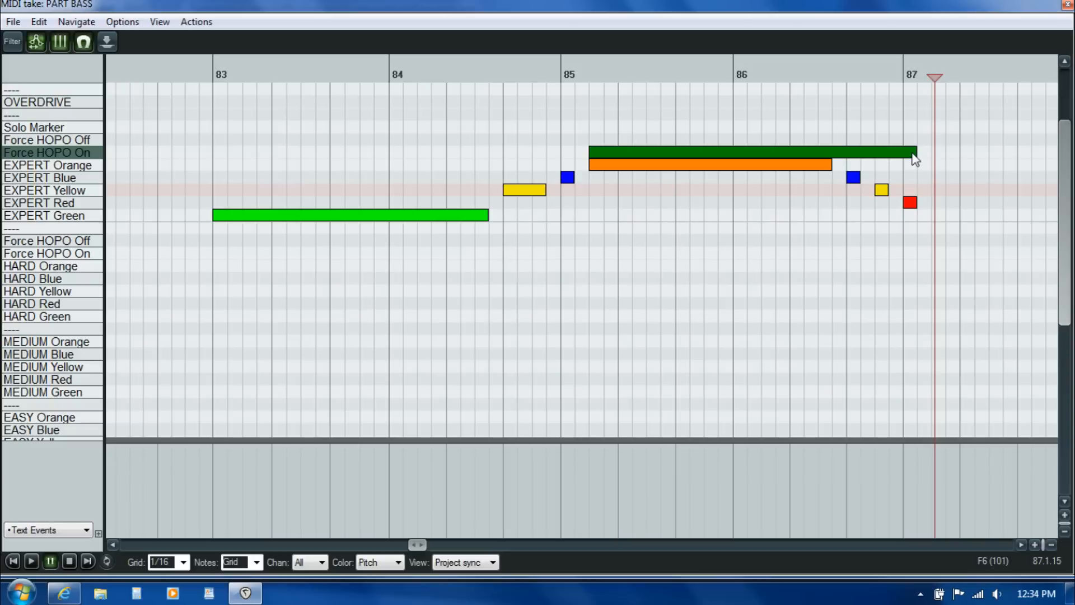
Step: Shorten the Force HOPO On marker to end with the measure 86 yellow note and play back from the measure 85 orange note
left_click_drag(916, 152, 890, 152)
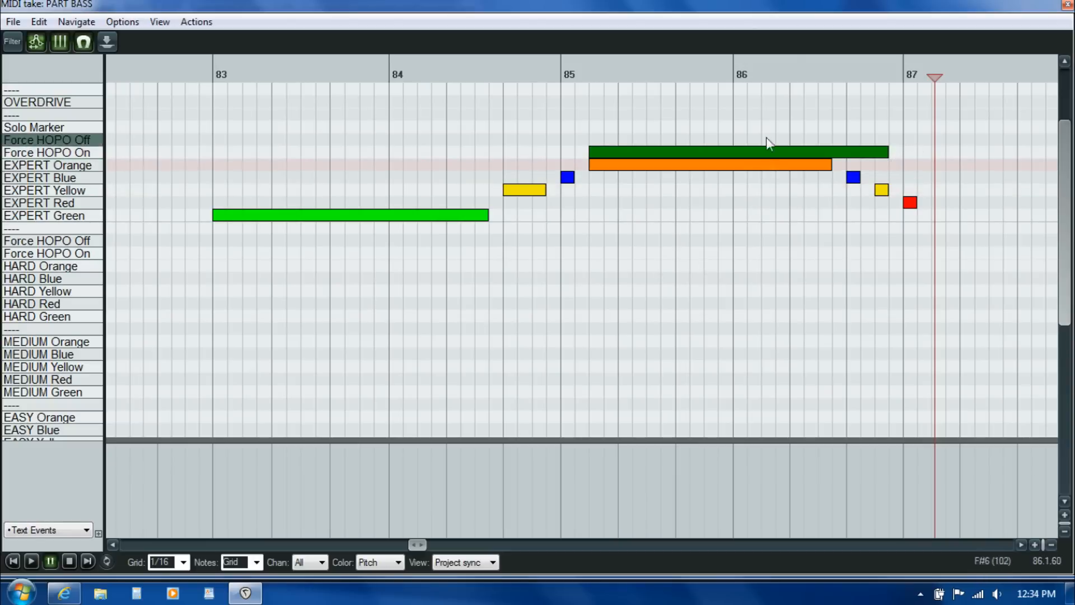
left_click(733, 149)
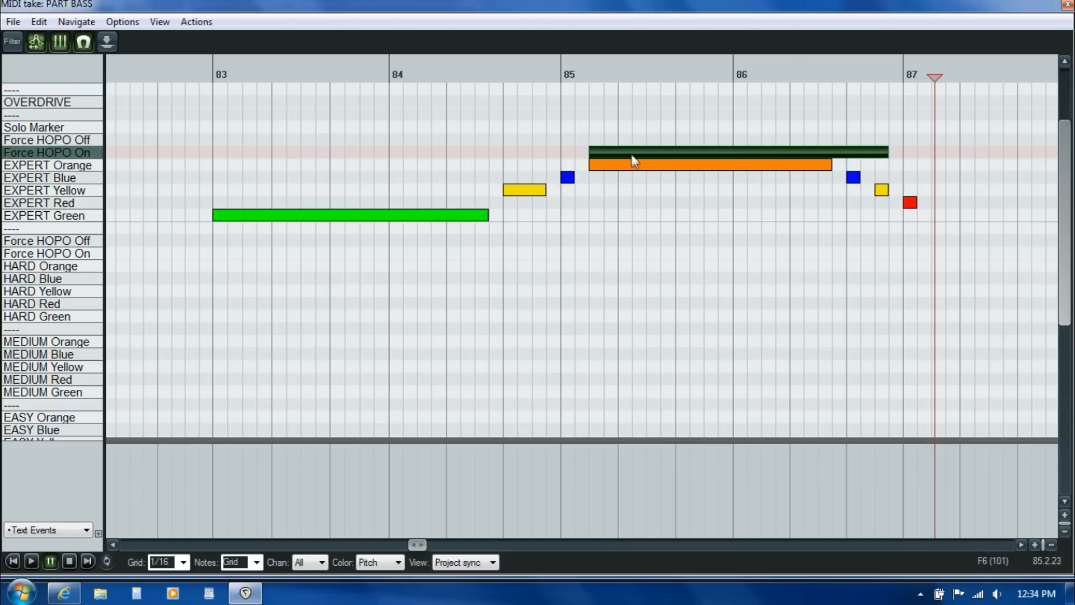
left_click(590, 219)
key("space")
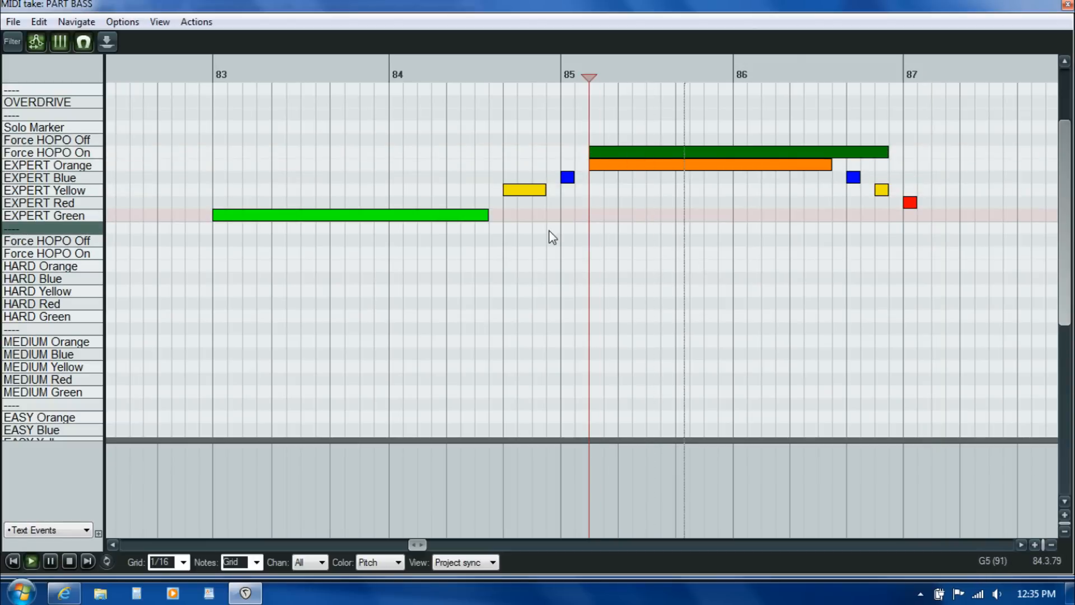
left_click(476, 240)
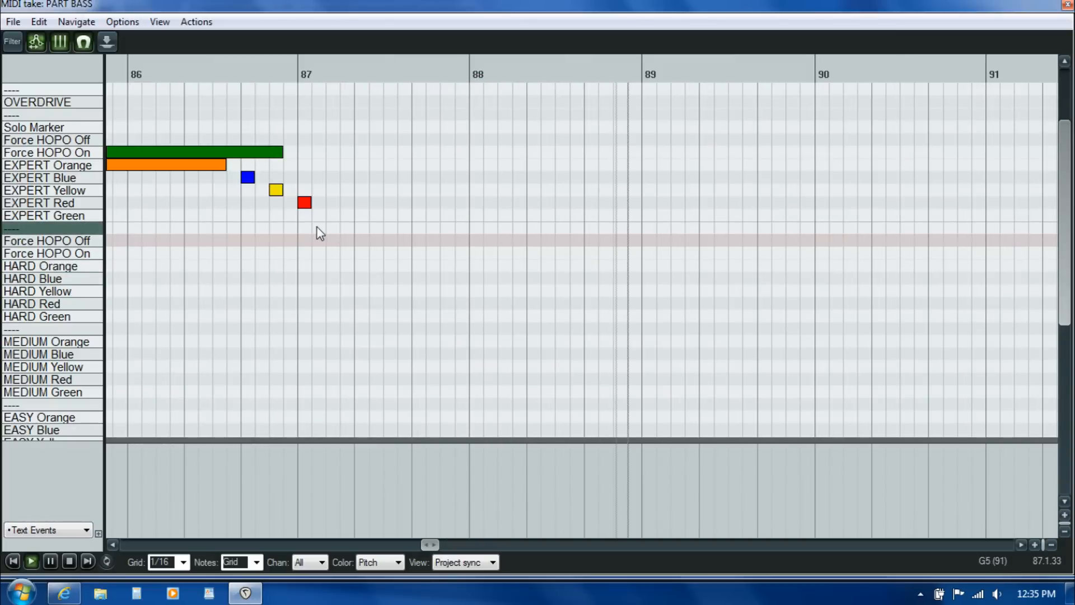
Step: Audition the bass from measures 86 to 89 and add a 1/16 Expert Blue note at the start of measure 89
left_click(619, 218)
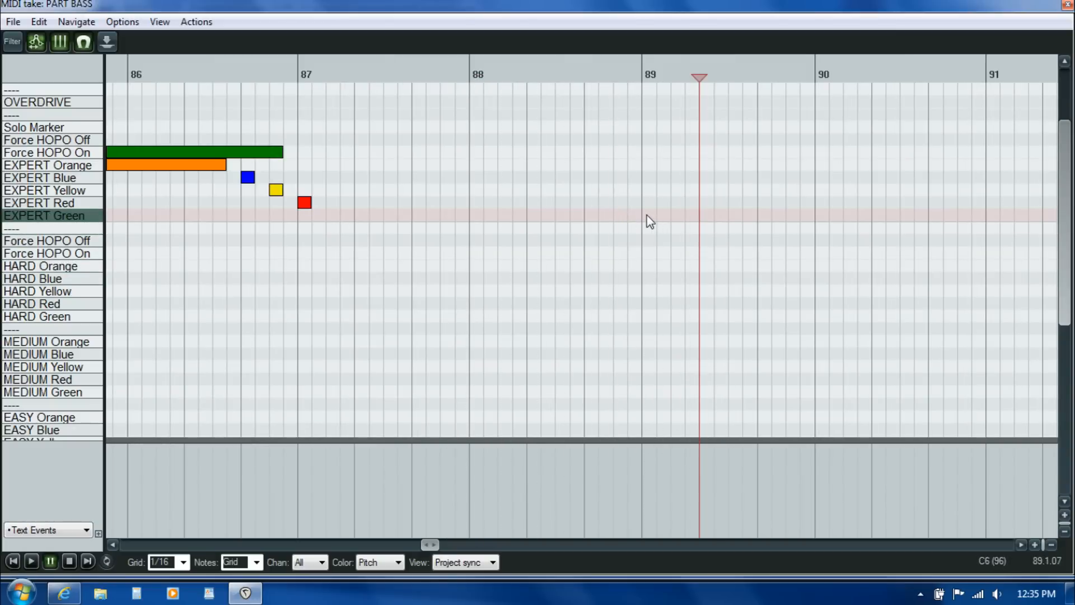
left_click(573, 223)
left_click(637, 221)
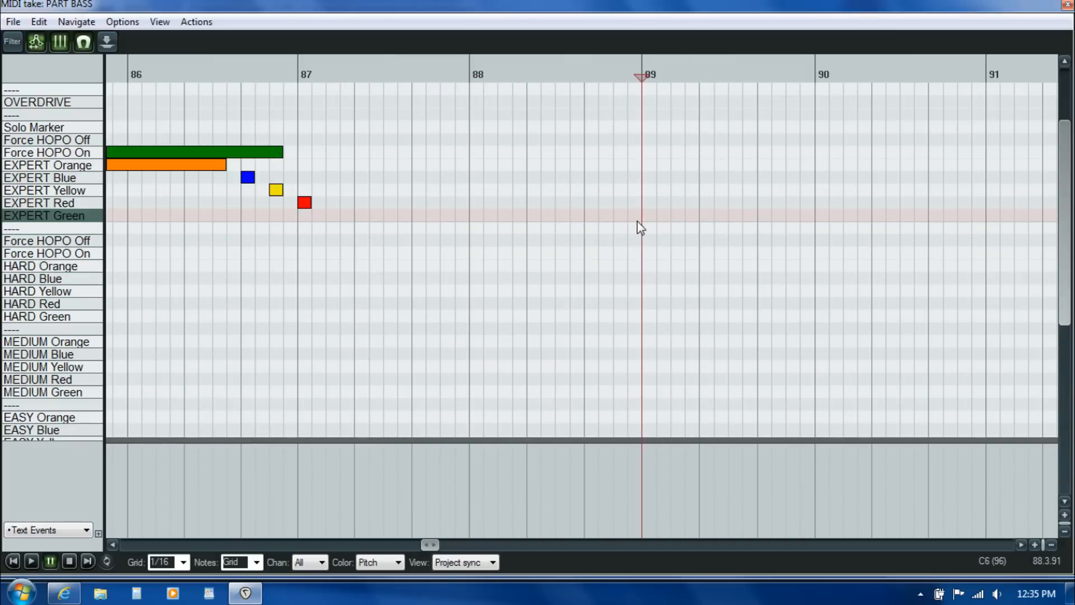
left_click(246, 233)
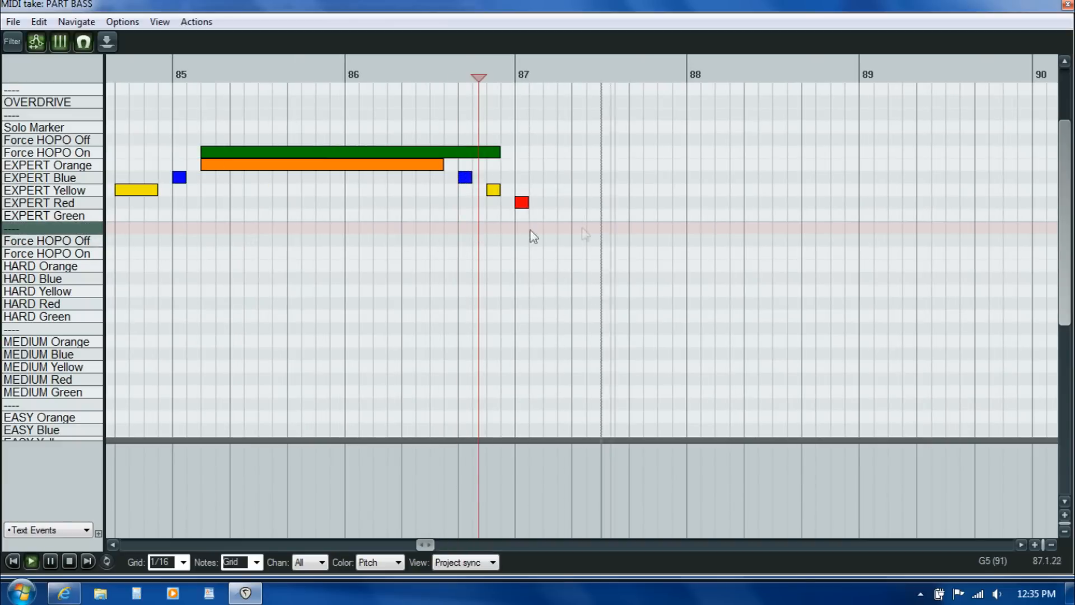
key("ctrl+space")
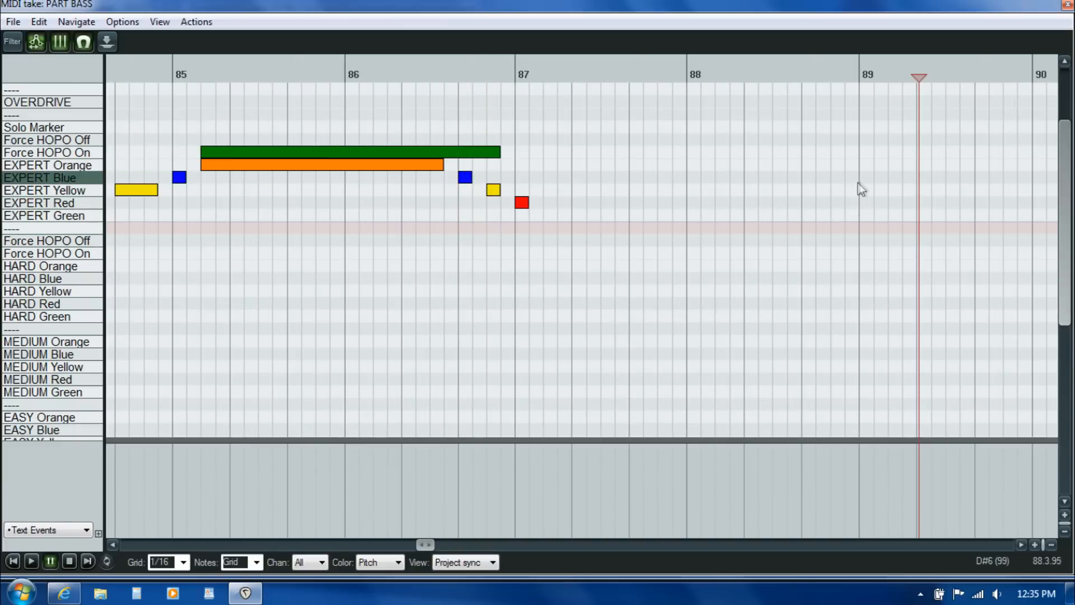
left_click(861, 178)
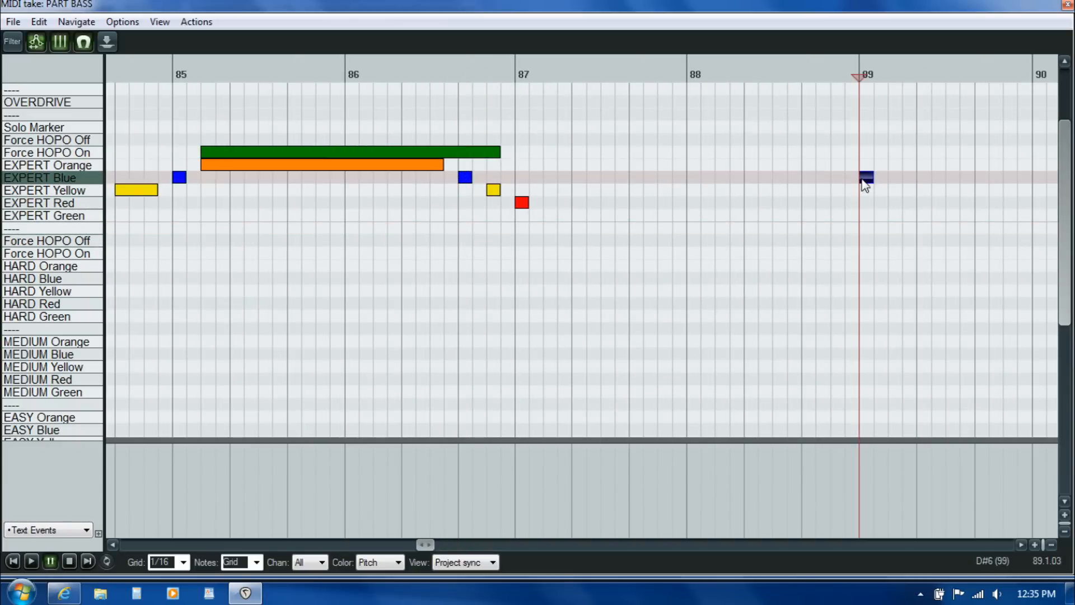
Step: Play back from the middle of measure 86 into measure 89, then audition the new blue note alone
left_click(402, 233)
key("space")
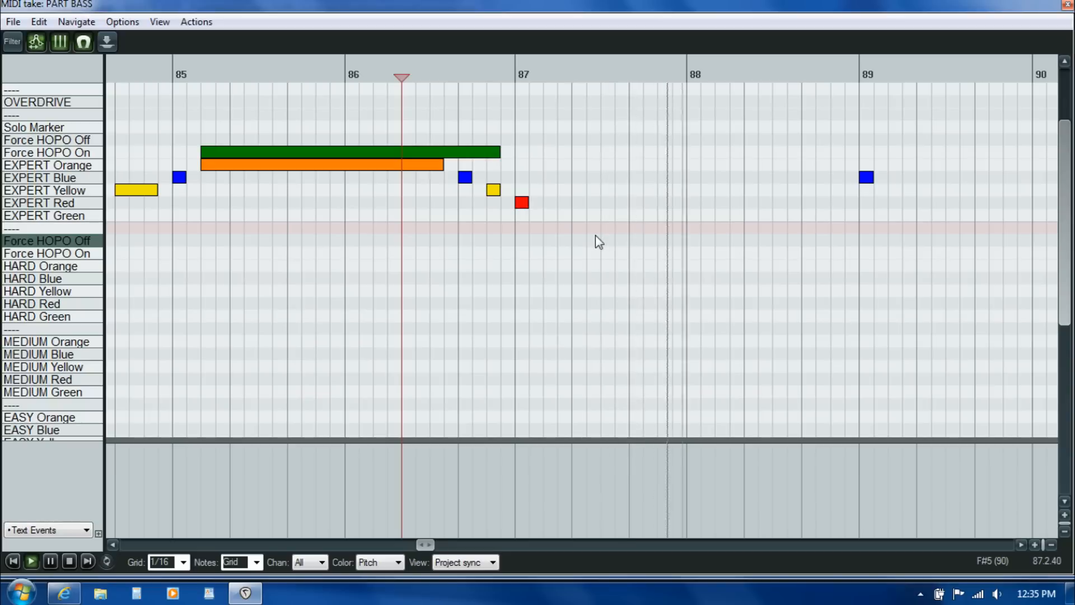
key("ctrl+space")
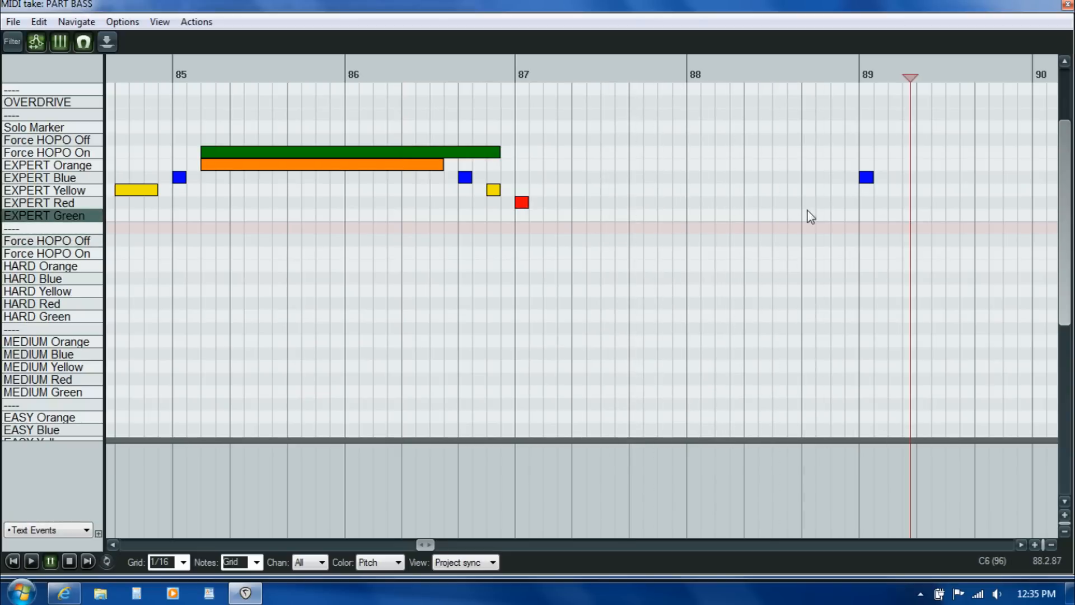
left_click(860, 204)
key("space")
key("ctrl+space")
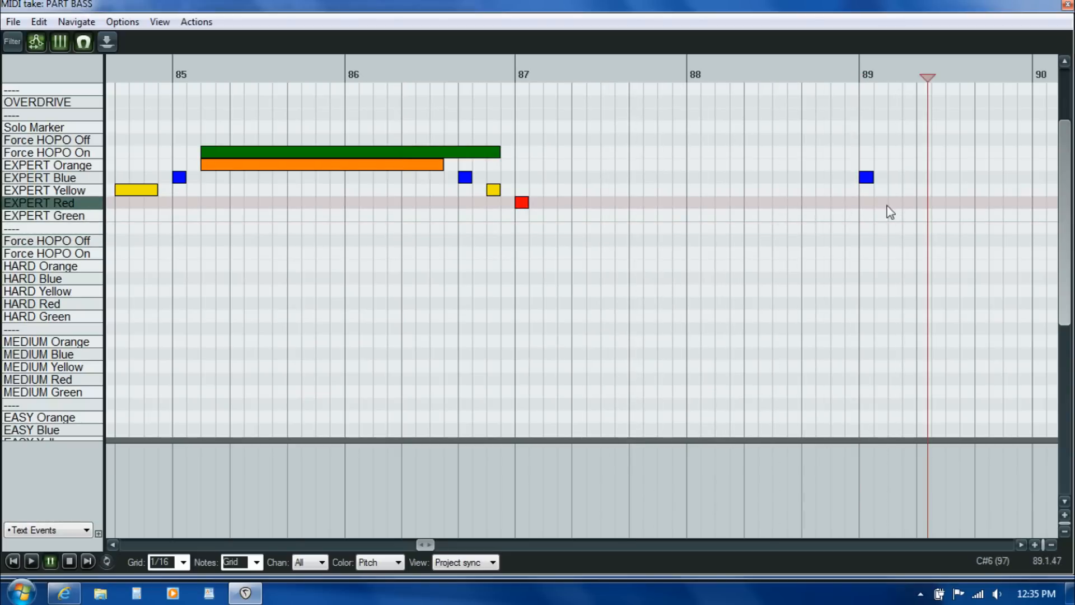
Step: Replay the blue, yellow and red descent from late measure 86 through the start of measure 89
left_click(464, 218)
key("space")
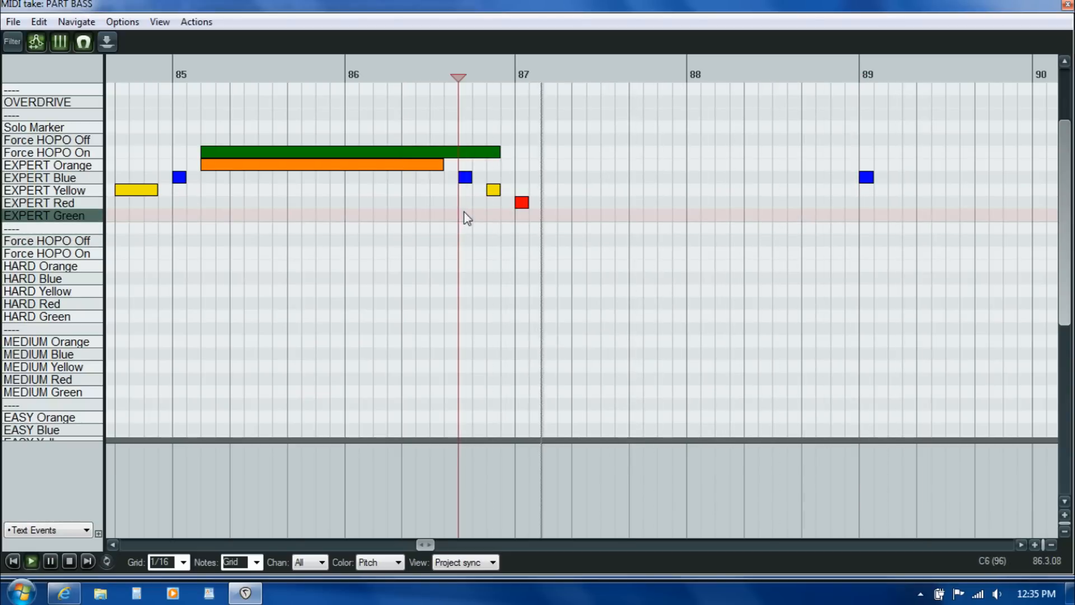
key("space")
left_click(488, 208)
left_click(415, 205)
key("space")
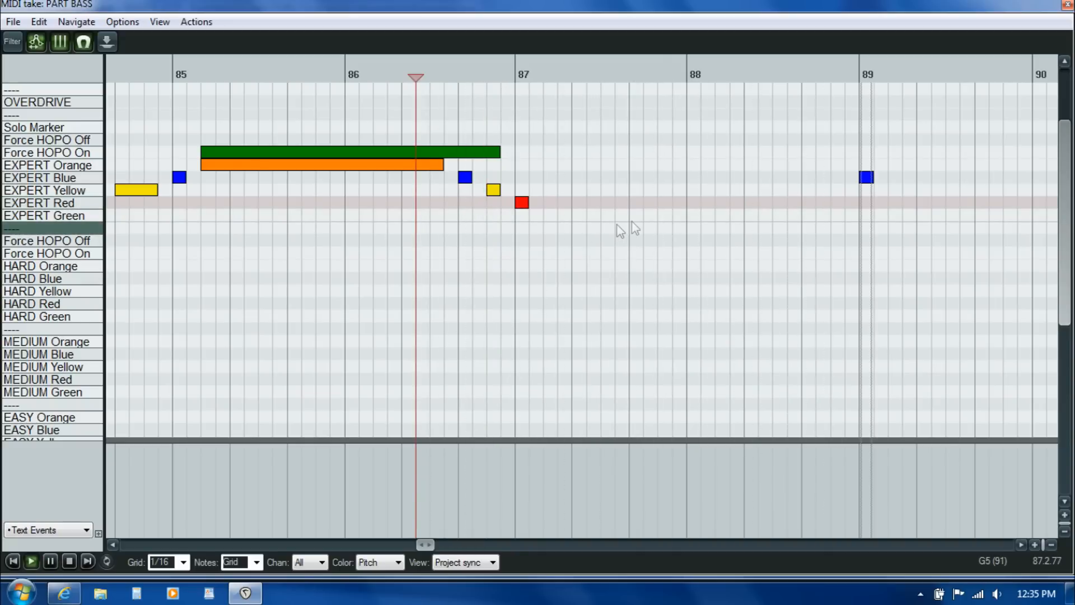
key("space")
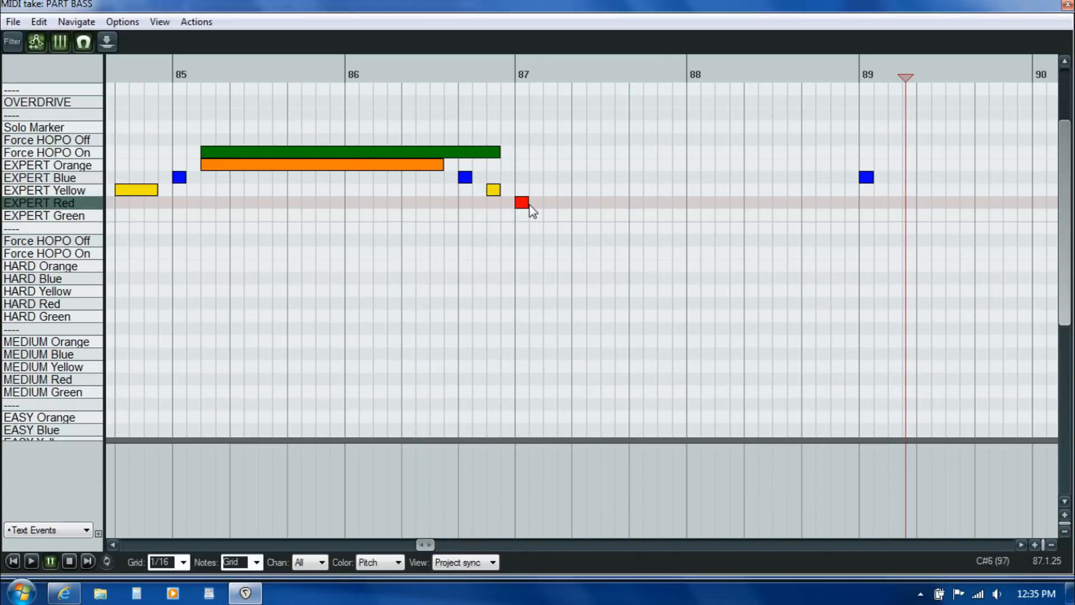
Step: Extend the Expert Red note in measure 87 to 1/16 before measure 89 and play back its end
left_click_drag(528, 204, 844, 234)
left_click(792, 244)
key("space")
left_click(758, 245)
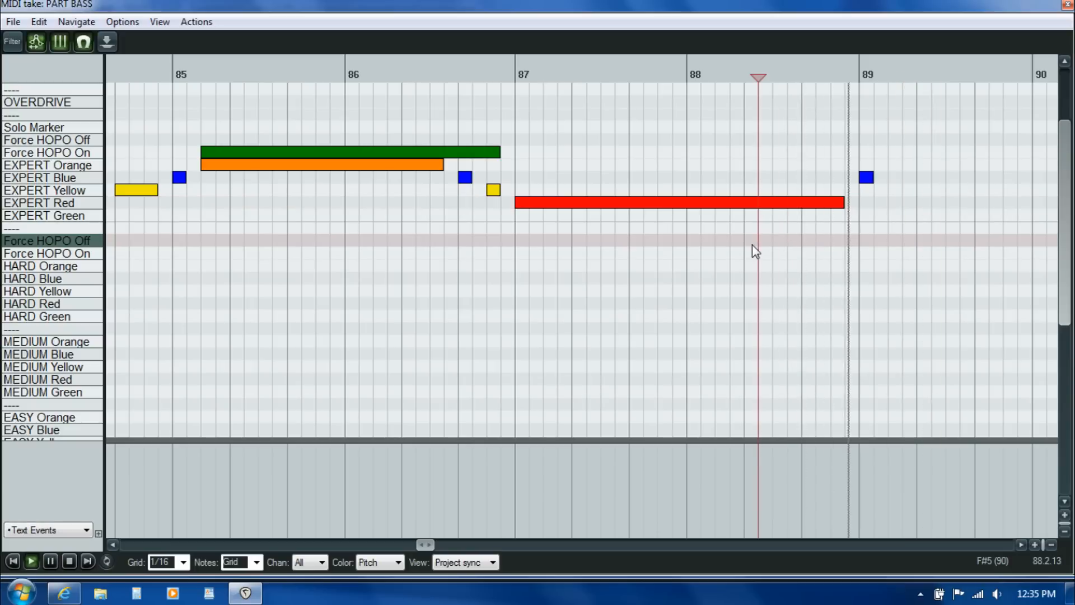
key("space")
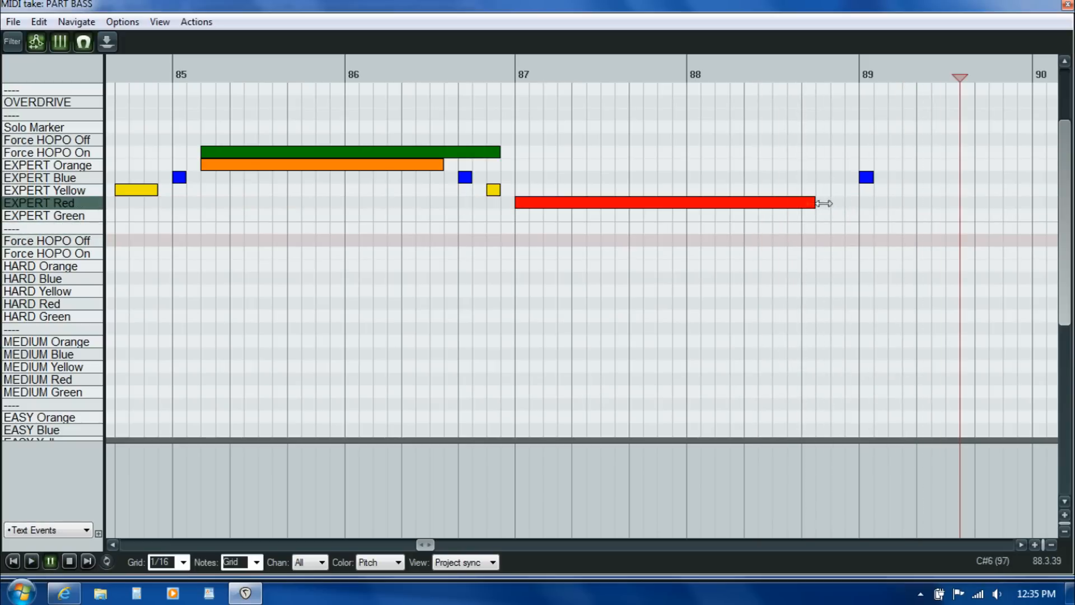
Step: Trim the long red note's end by 1/8 and add a 1/16 Expert Yellow note 1/8 before measure 89
left_click_drag(823, 203, 825, 203)
double_click(834, 190)
left_click(671, 274)
key("space")
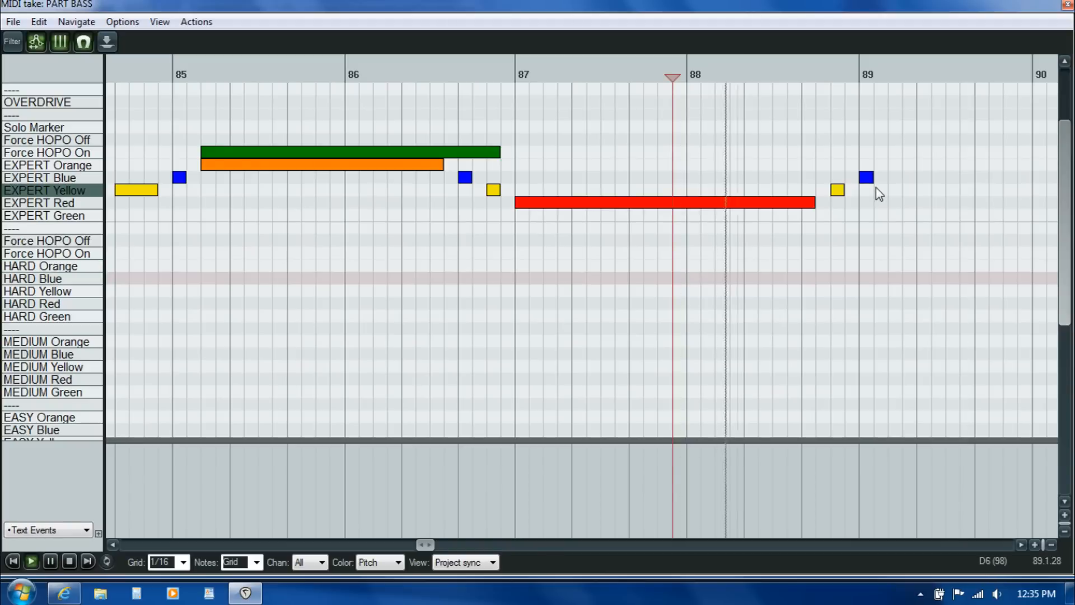
key("space")
Step: Add a Force HOPO On marker above the yellow note at the end of measure 88 and play on from there
left_click(831, 151)
double_click(836, 151)
left_click(772, 260)
key("space")
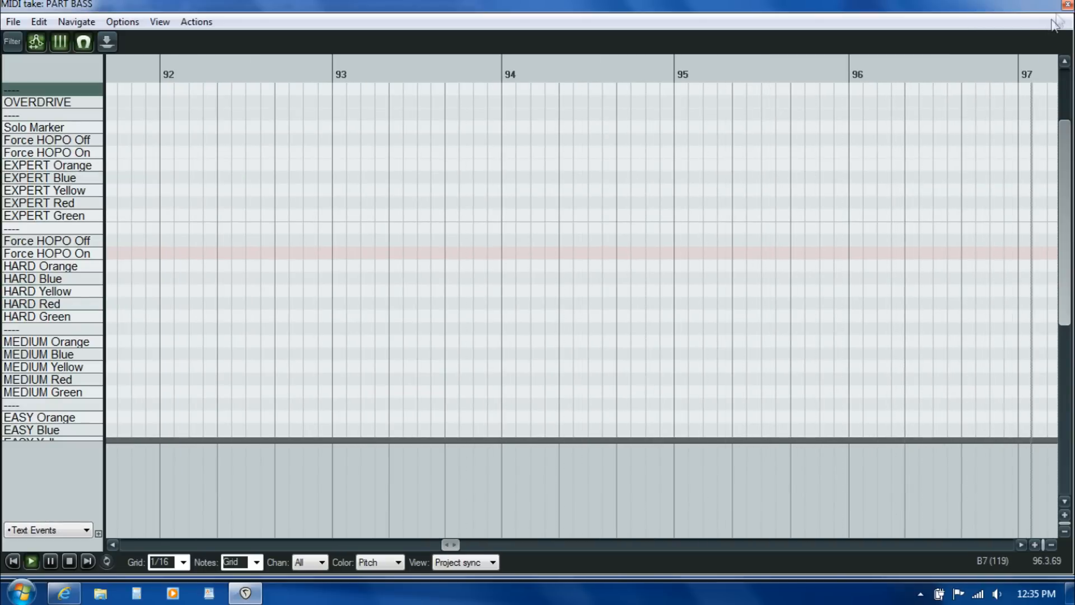
key("space")
Step: Close the MIDI editor, unsolo PART BASS and play the full mix from around measure 173
left_click(1068, 5)
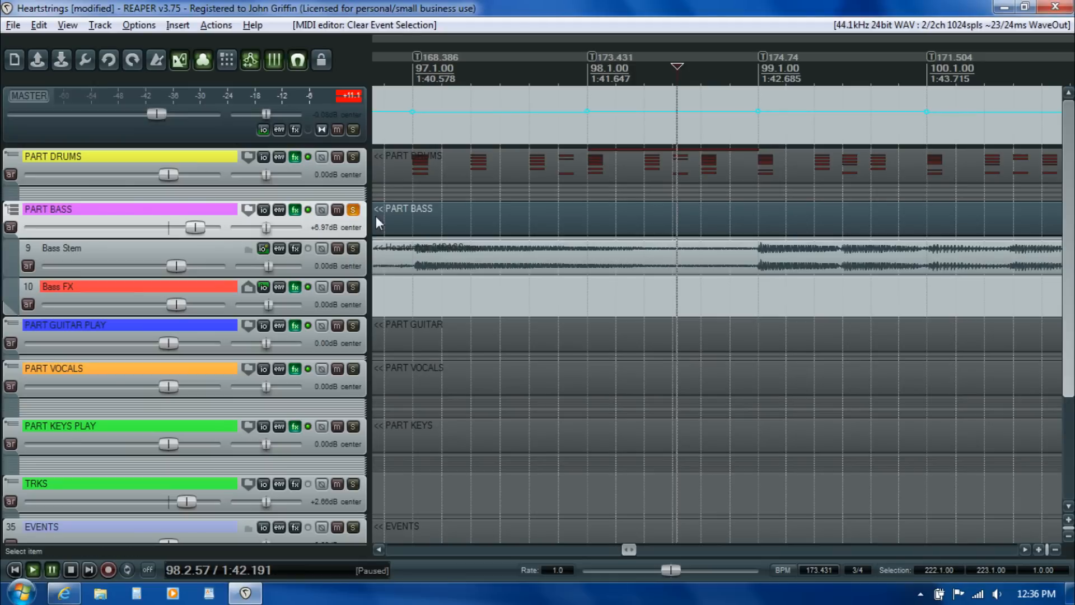
left_click(354, 211)
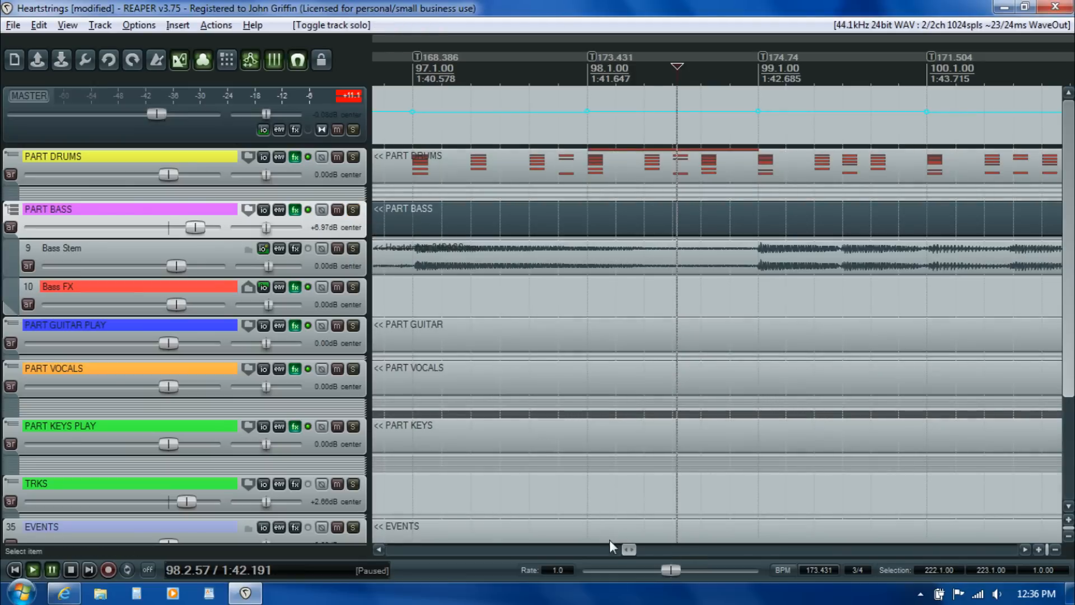
left_click_drag(627, 547, 805, 562)
left_click(481, 217)
key("space")
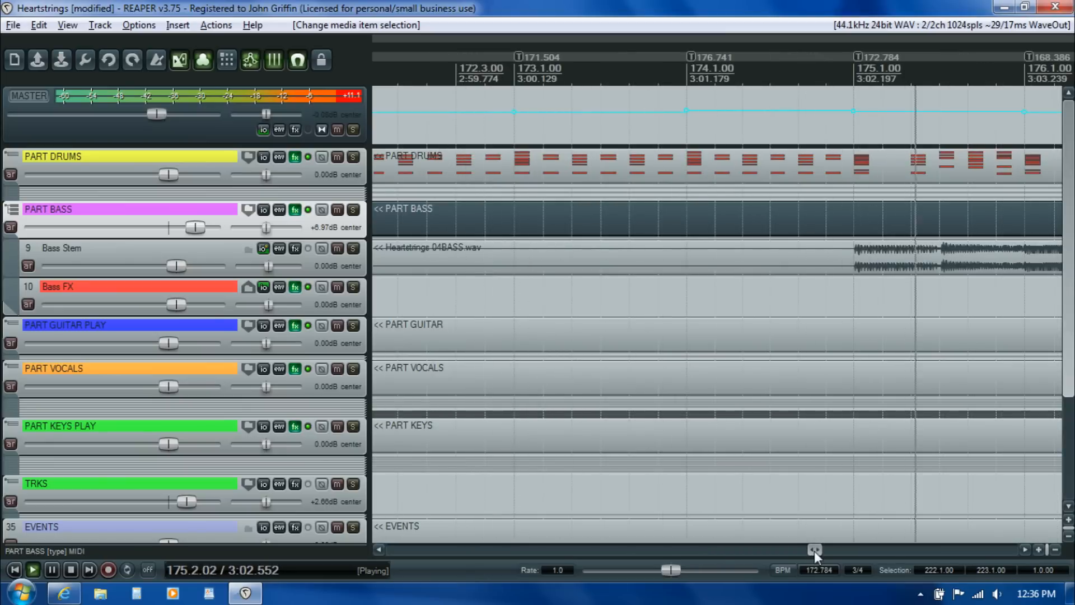
Step: Stop playback and play the full mix again from around measure 199
key("ctrl+space")
left_click_drag(814, 550, 868, 555)
left_click(661, 237)
key("space")
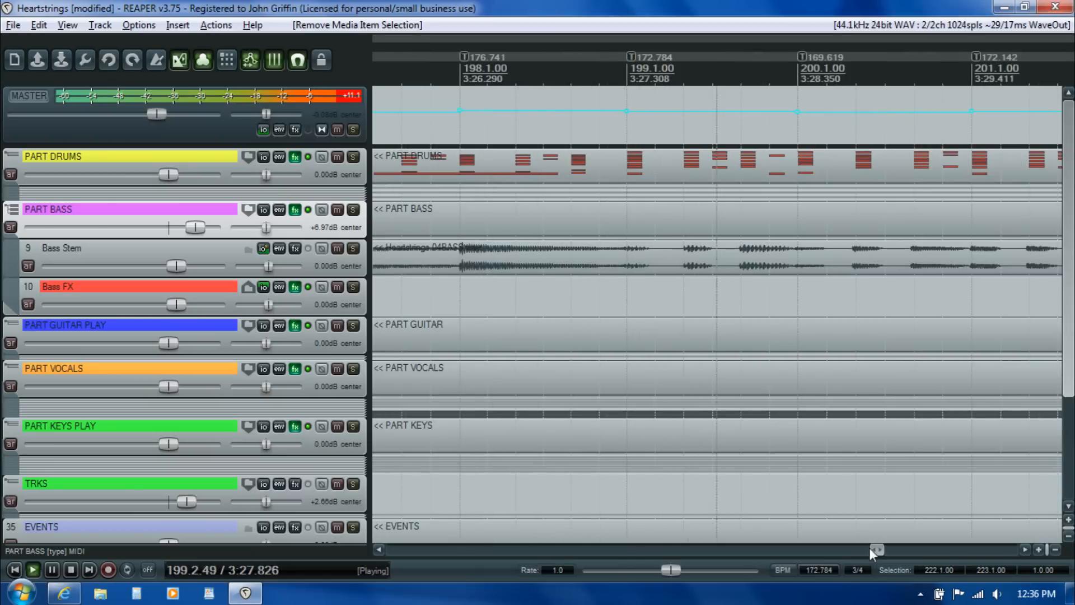
Step: Solo PART BASS and listen to the bass stem in measures 205 to 208
left_click(353, 209)
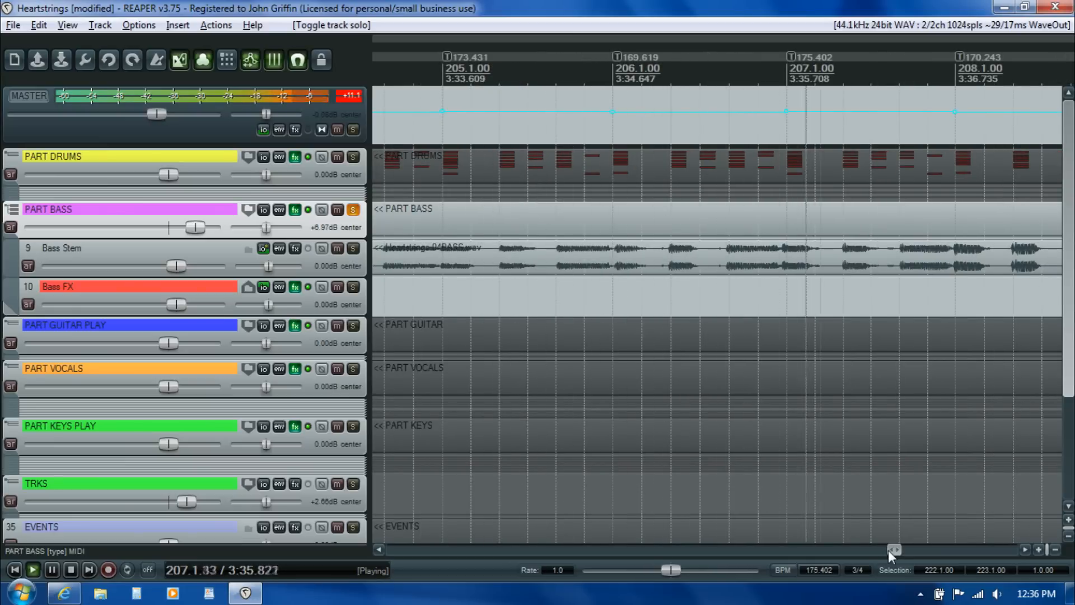
left_click(910, 250)
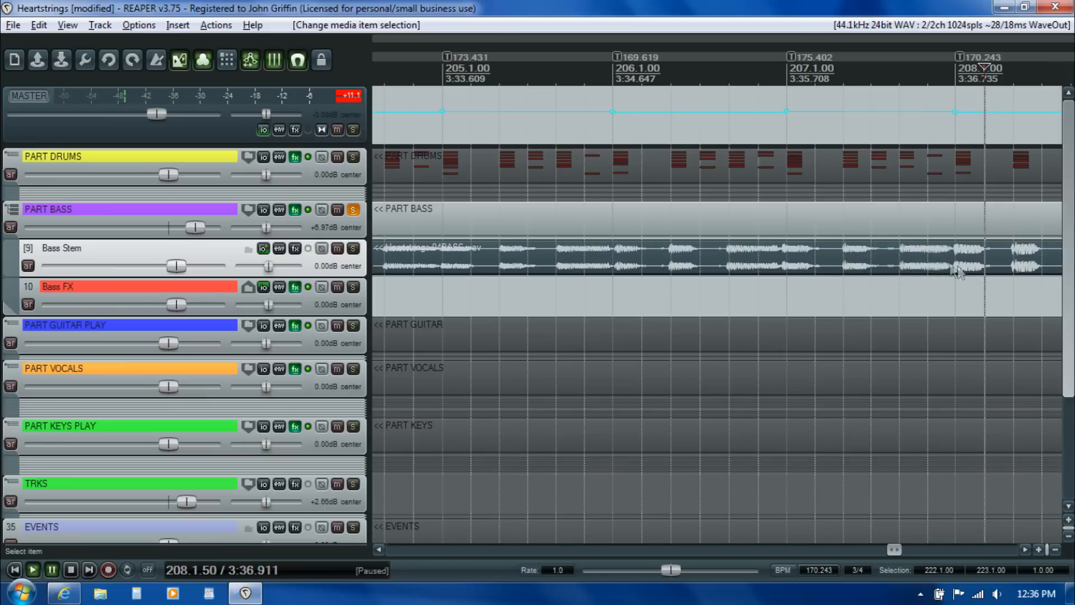
key("ctrl+space")
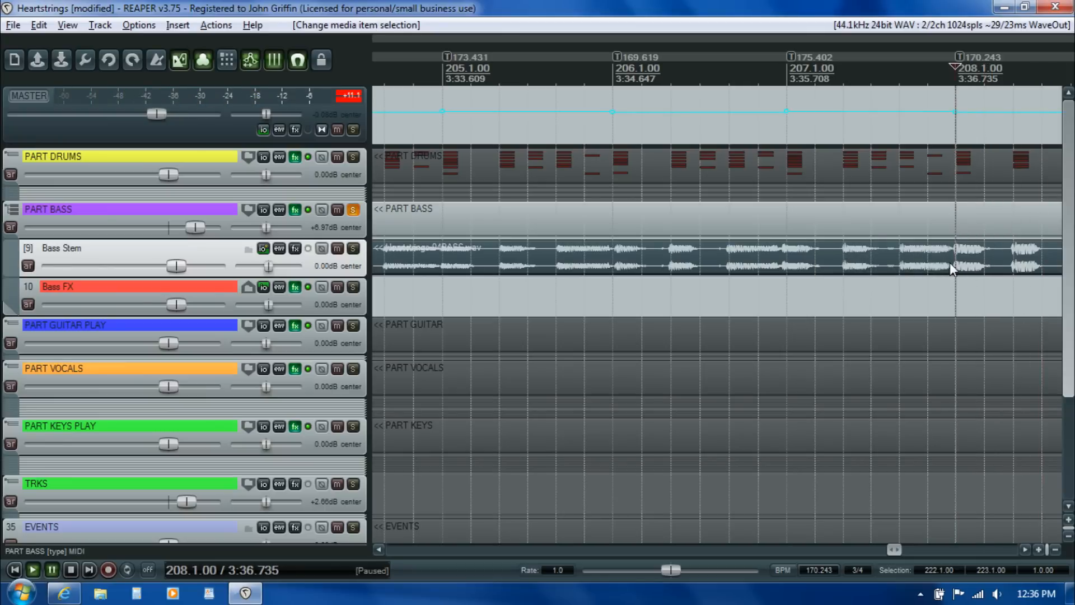
left_click(579, 252)
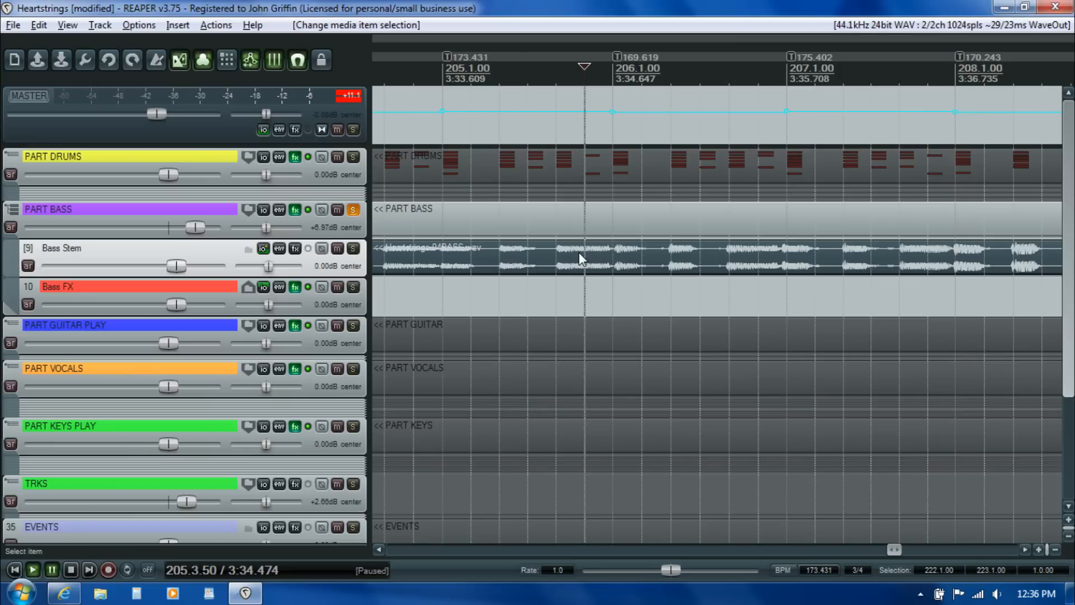
key("ctrl+space")
key("ctrl+space")
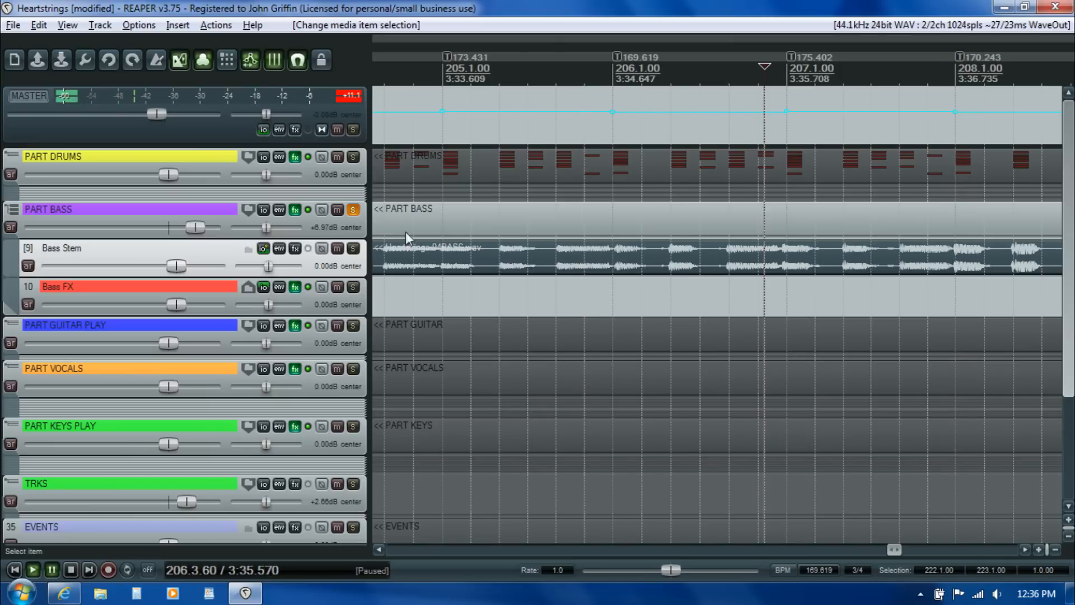
Step: Return to measure 38 in the arrangement and reopen the PART BASS item in the MIDI editor
left_click(450, 268)
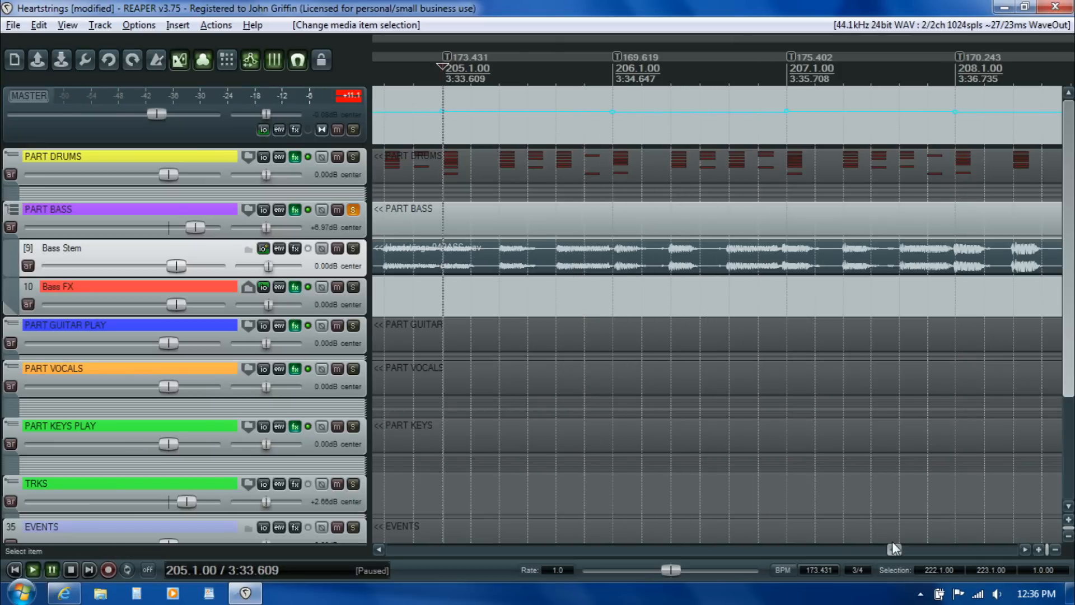
mouse_move(892, 550)
left_mouse_down()
mouse_move(450, 546)
mouse_move(441, 531)
mouse_move(485, 529)
left_mouse_up()
double_click(546, 224)
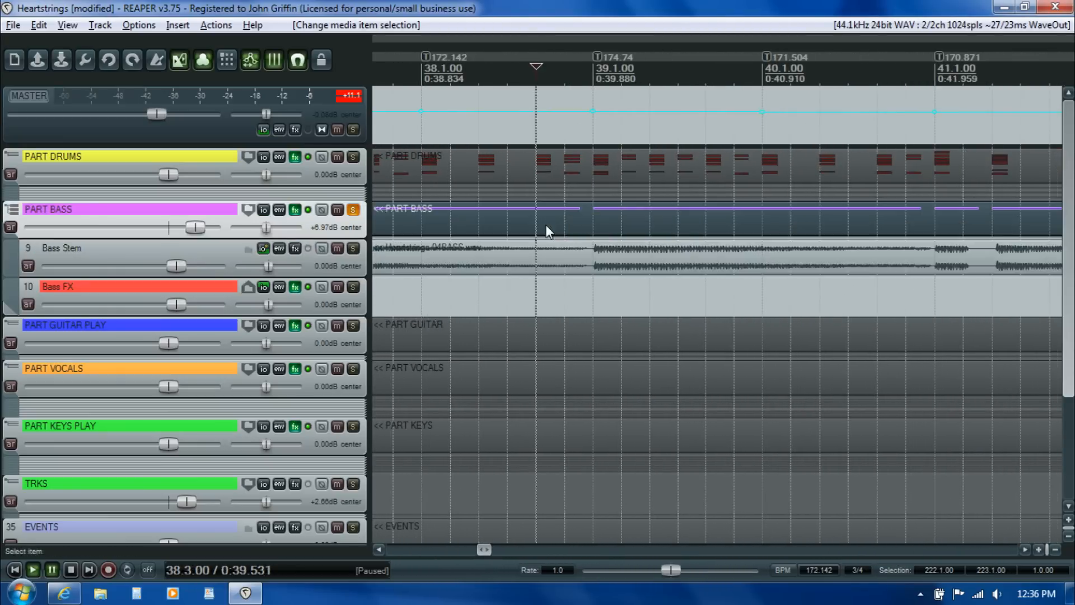
double_click(1049, 306)
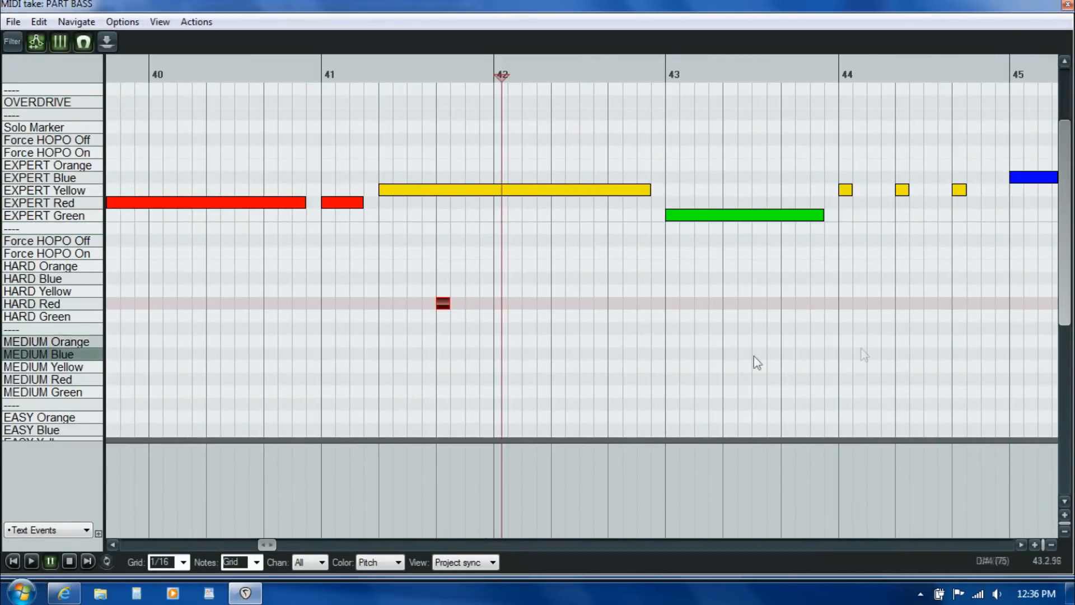
key("Delete")
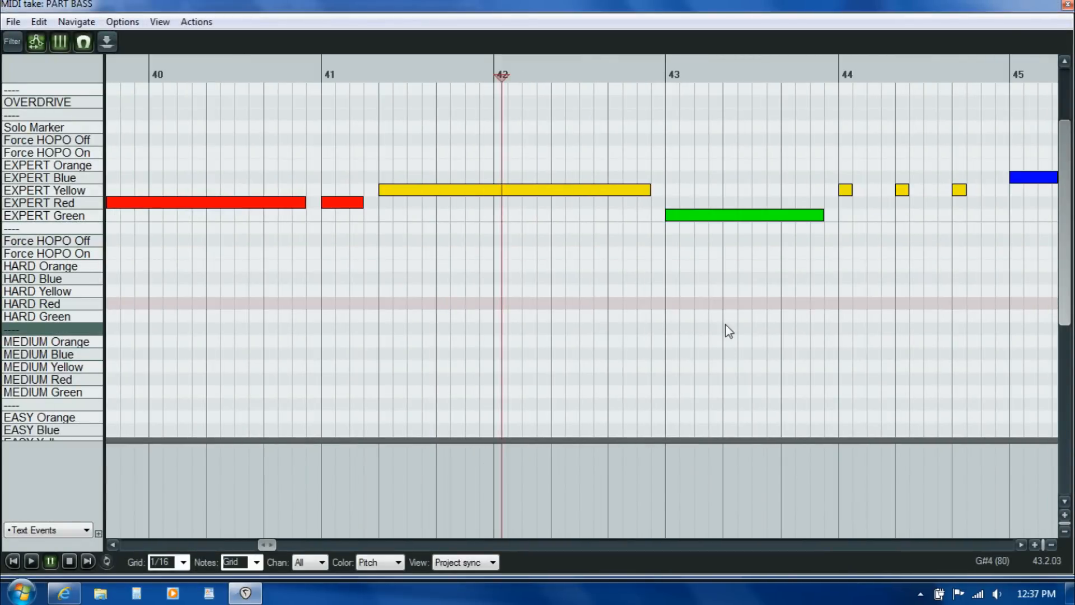
double_click(437, 329)
key("Delete")
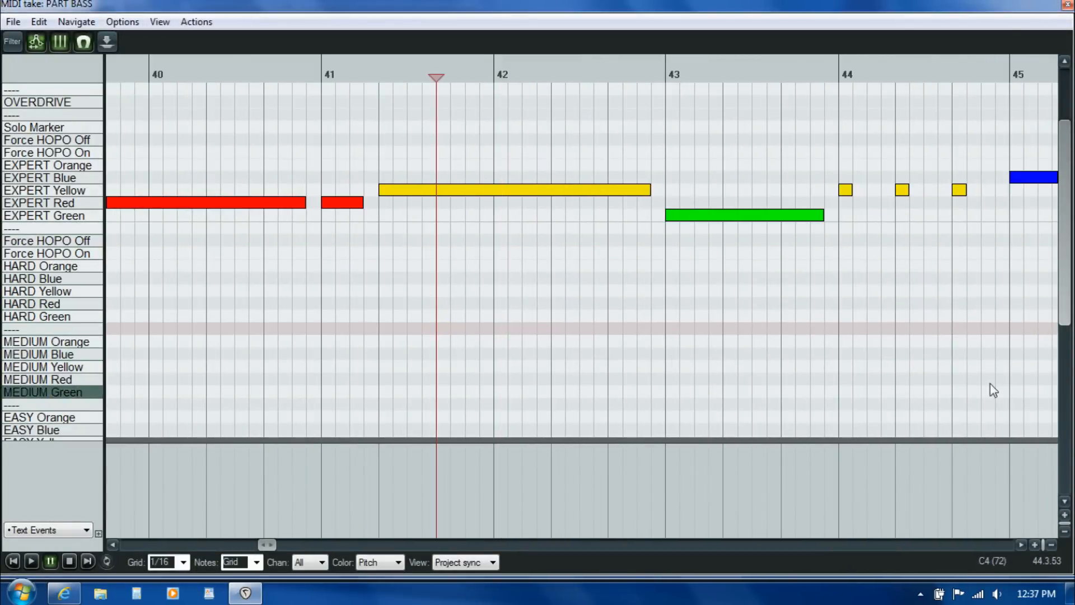
Step: Play back from late measure 44 into measure 47 and select the Expert notes in measures 43 to 46
left_click(970, 330)
key("space")
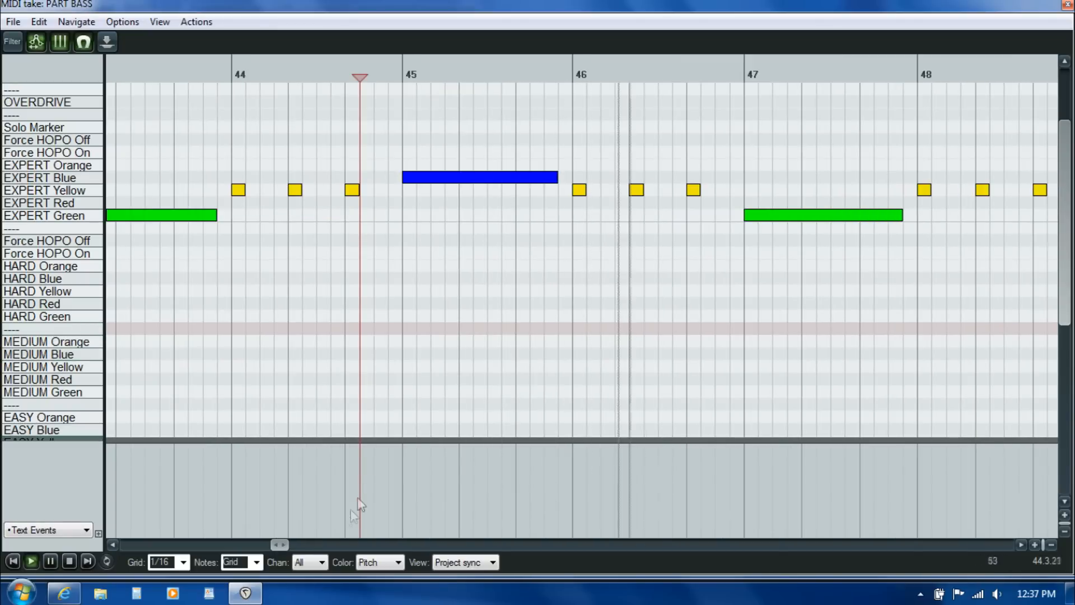
key("space")
left_click_drag(283, 541, 281, 542)
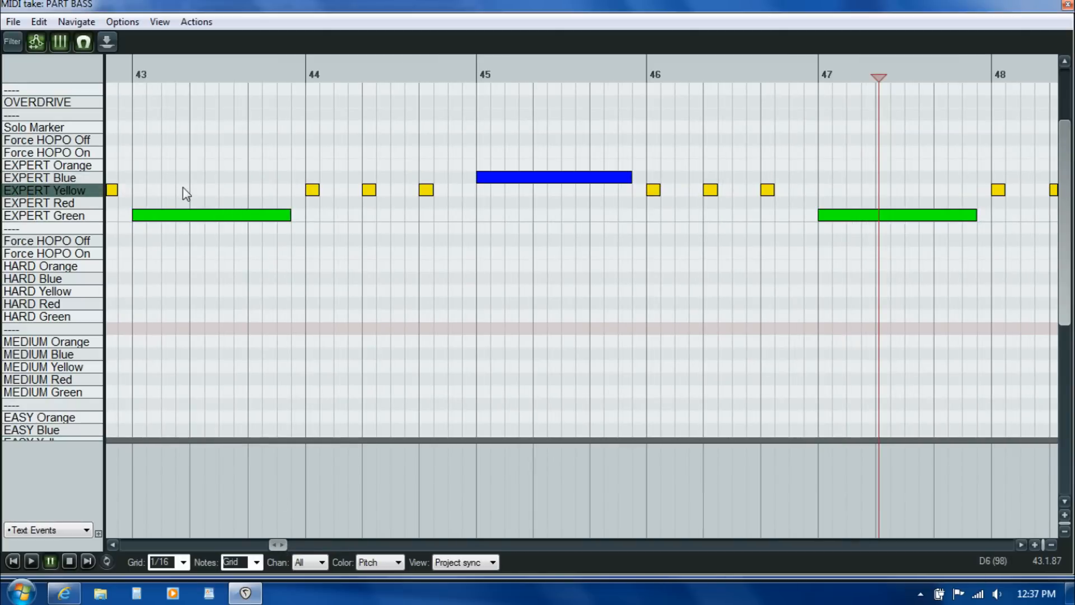
left_click_drag(140, 134, 790, 256)
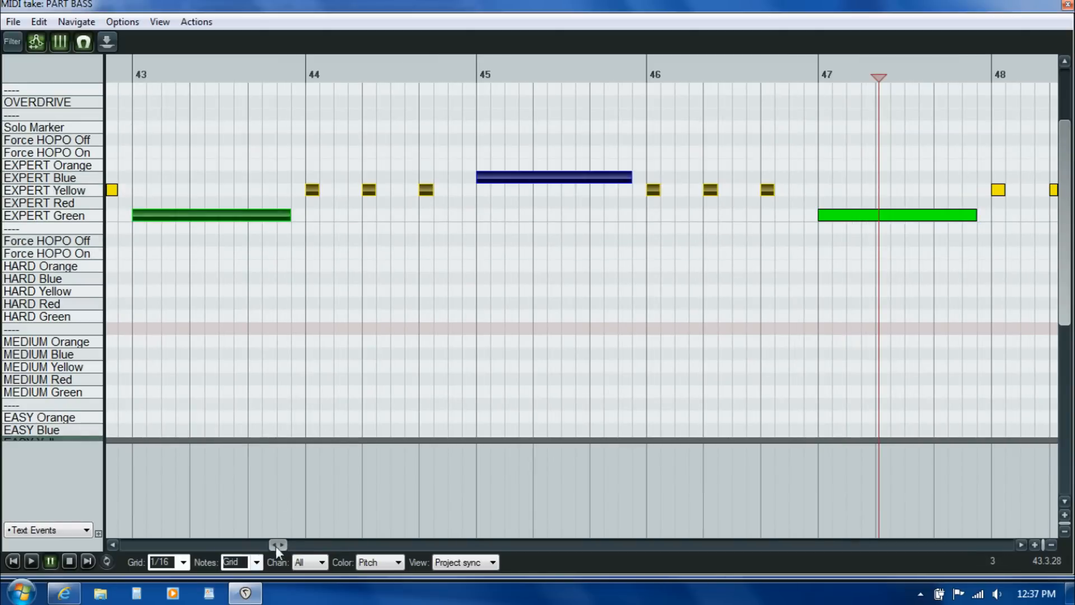
Step: Play the bass from measure 199, then return to the arrangement with PART BASS unsoloed
left_click_drag(285, 546, 825, 545)
left_click(376, 293)
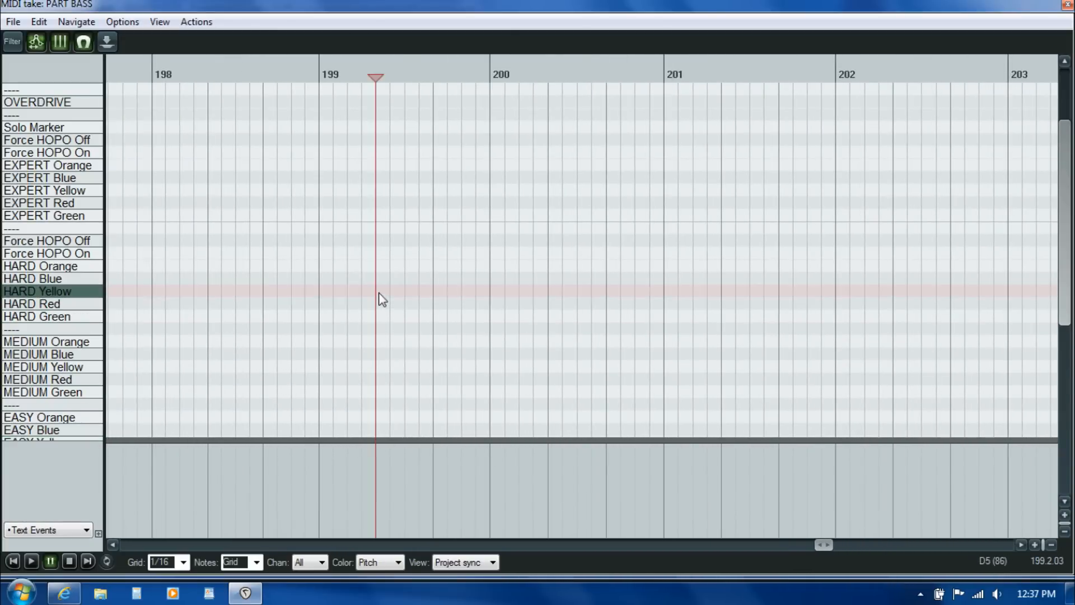
key("space")
left_click(1066, 5)
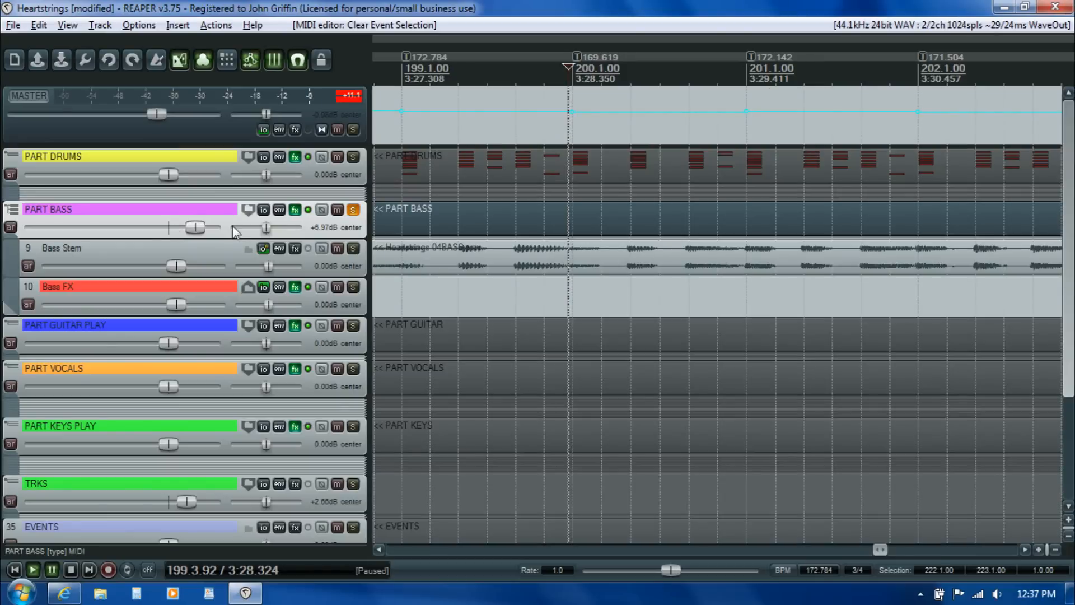
left_click(353, 211)
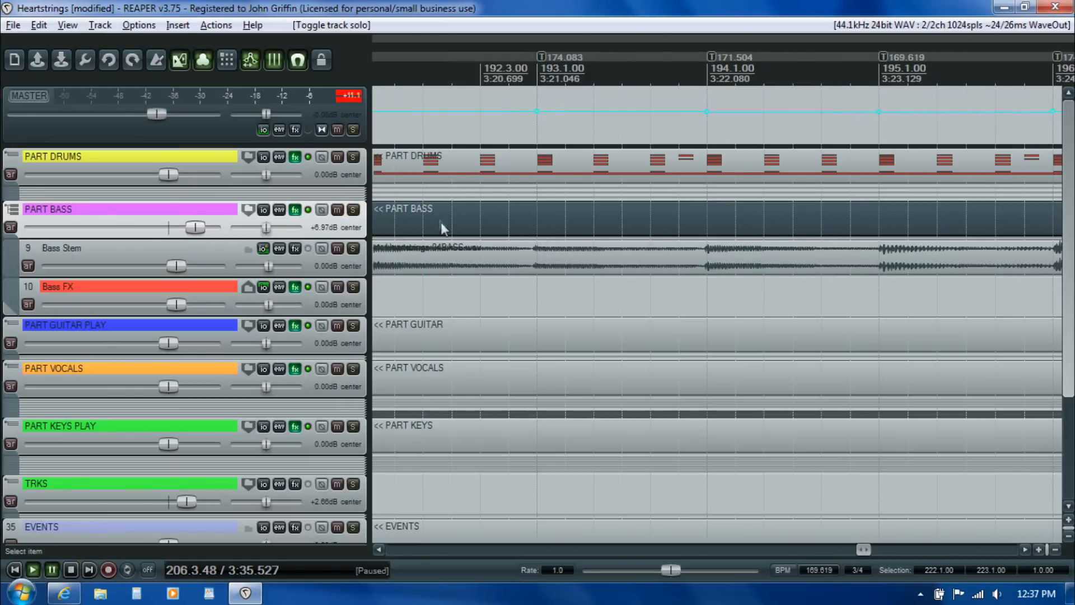
Step: Solo PART BASS, play the arrangement from late measure 192, and open the PART BASS item in the MIDI editor
left_click(438, 217)
key("space")
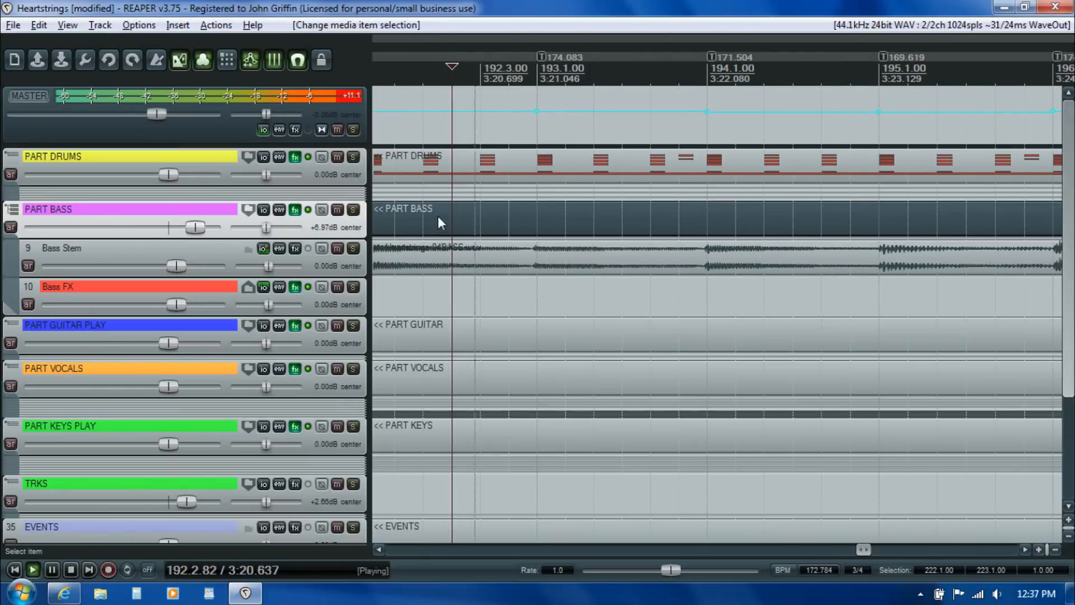
left_click(353, 210)
key("ctrl+space")
double_click(518, 211)
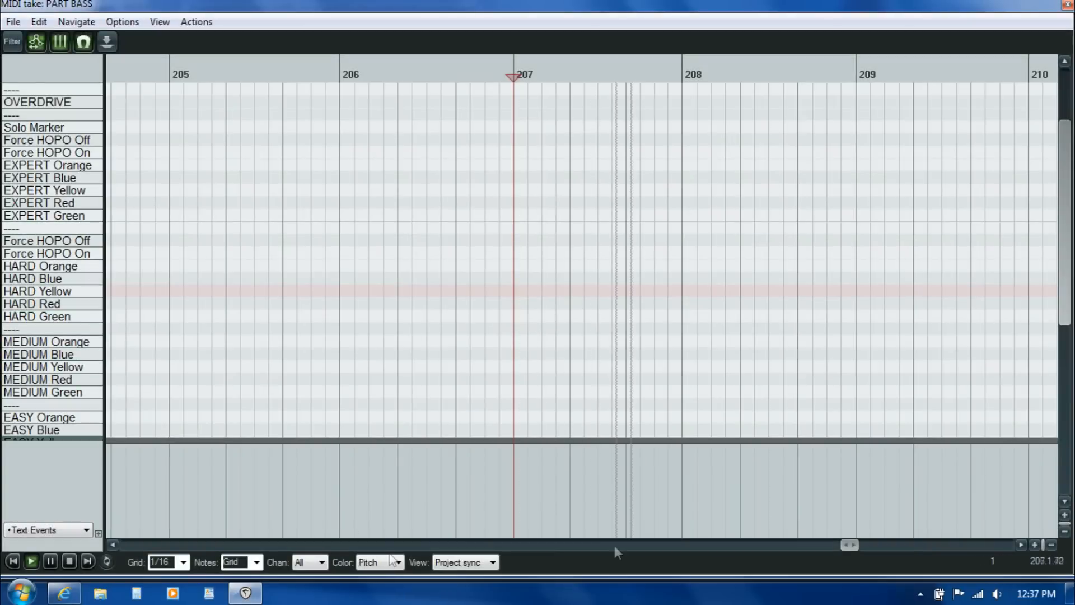
Step: Locate the start of the repeated pattern by ear and paste the copied Expert notes at measure 203
key("ctrl+space")
left_click_drag(851, 546, 846, 547)
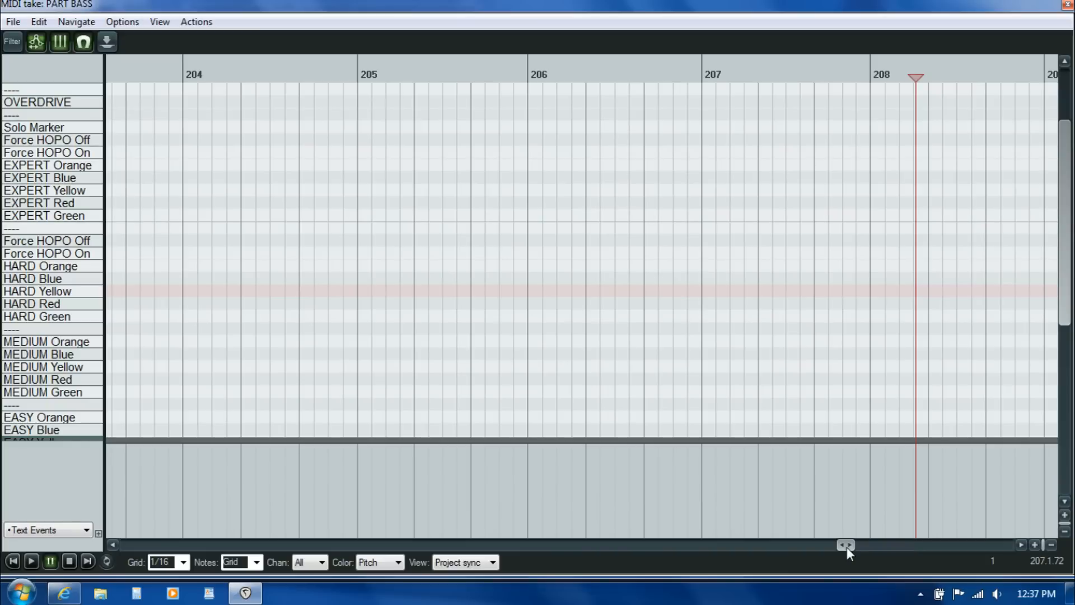
left_click(195, 254)
key("space")
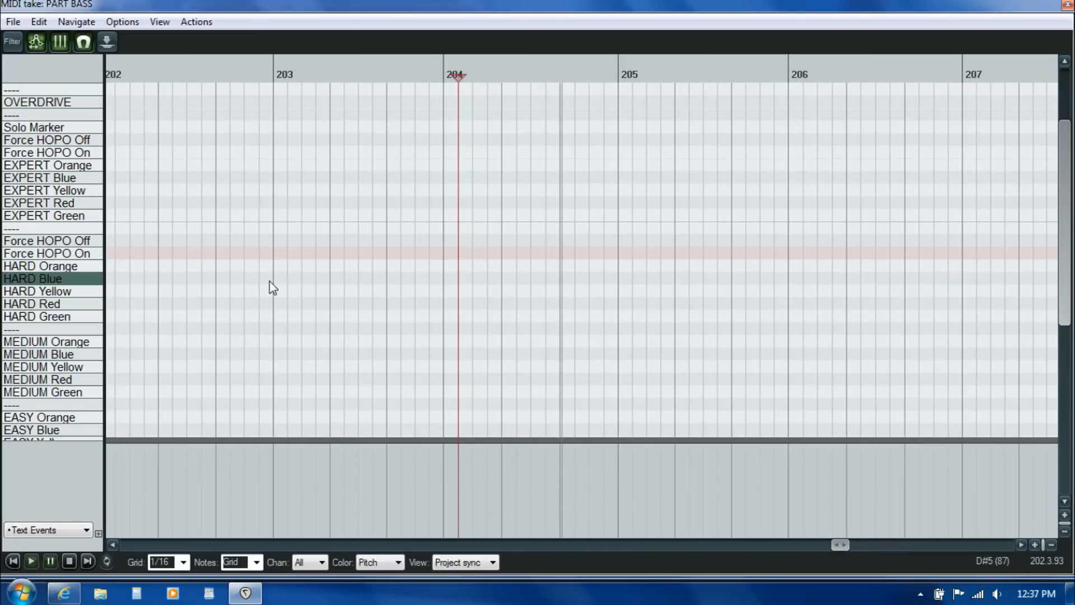
left_click(270, 281)
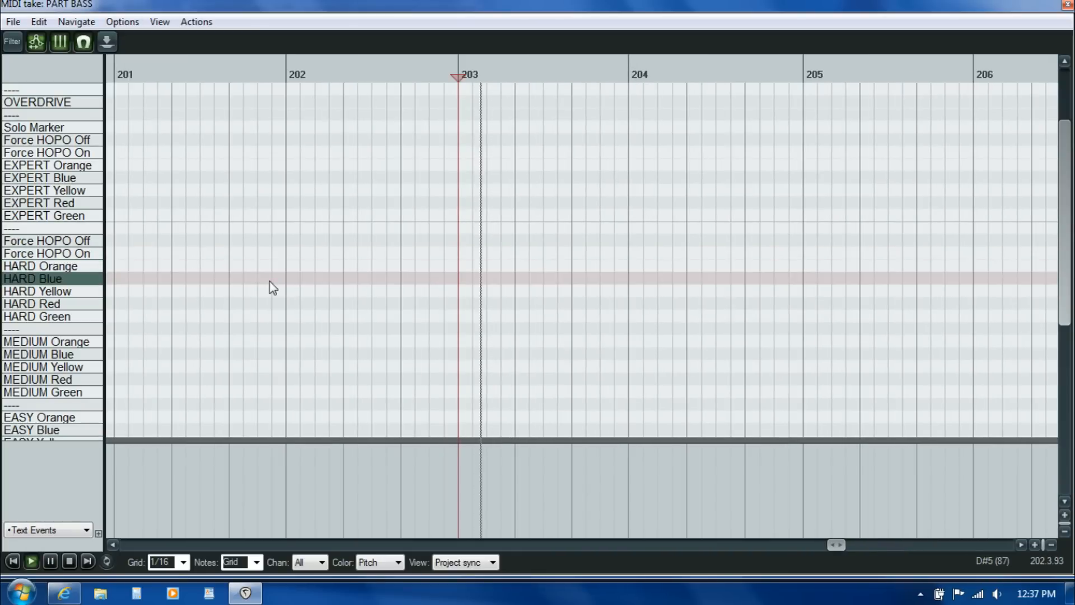
key("space")
left_click(460, 271)
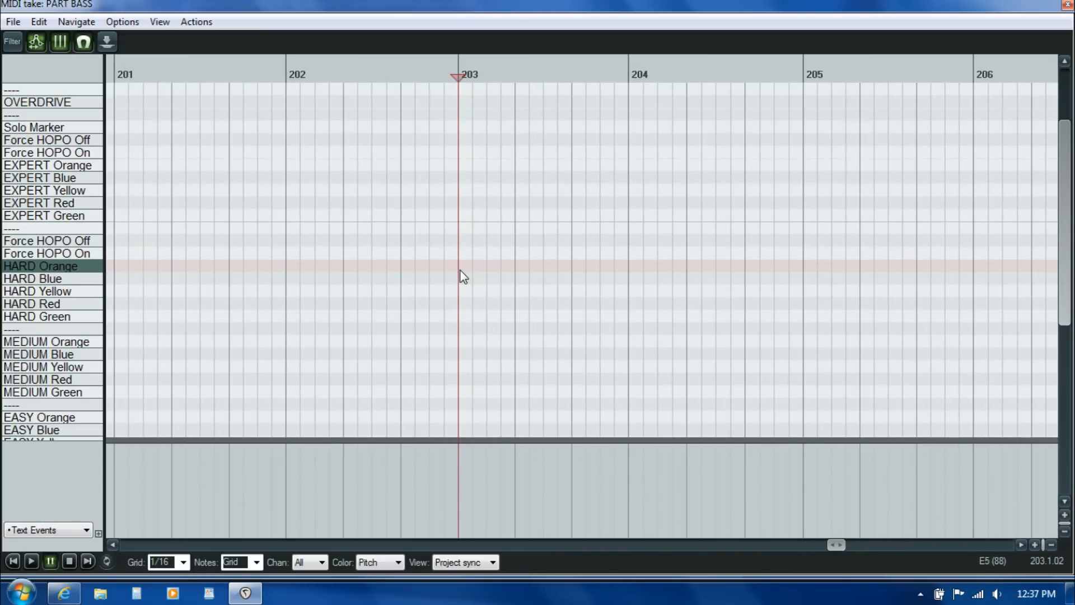
key("ctrl+v")
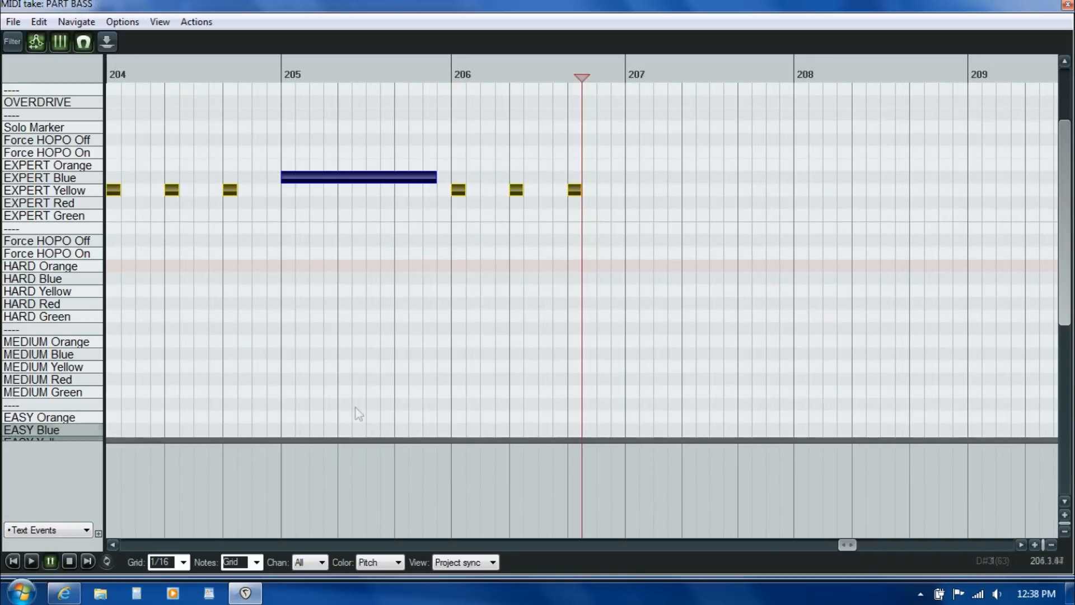
Step: Play back the pasted notes from the end of measure 202 and continue listening into measure 207
left_click(113, 543)
left_click(113, 543)
left_click(113, 543)
left_click(209, 316)
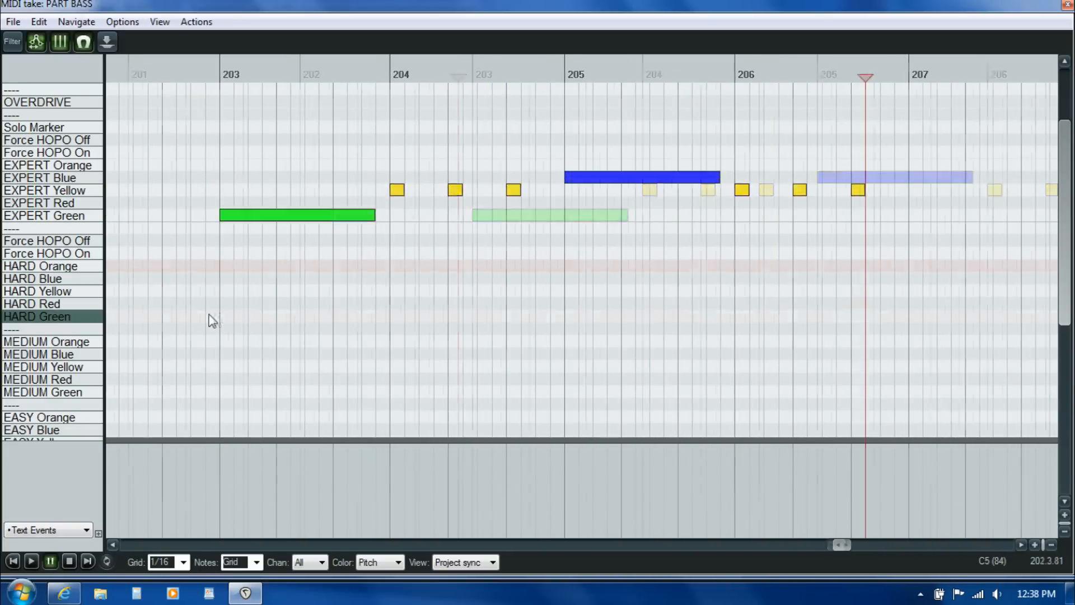
key("space")
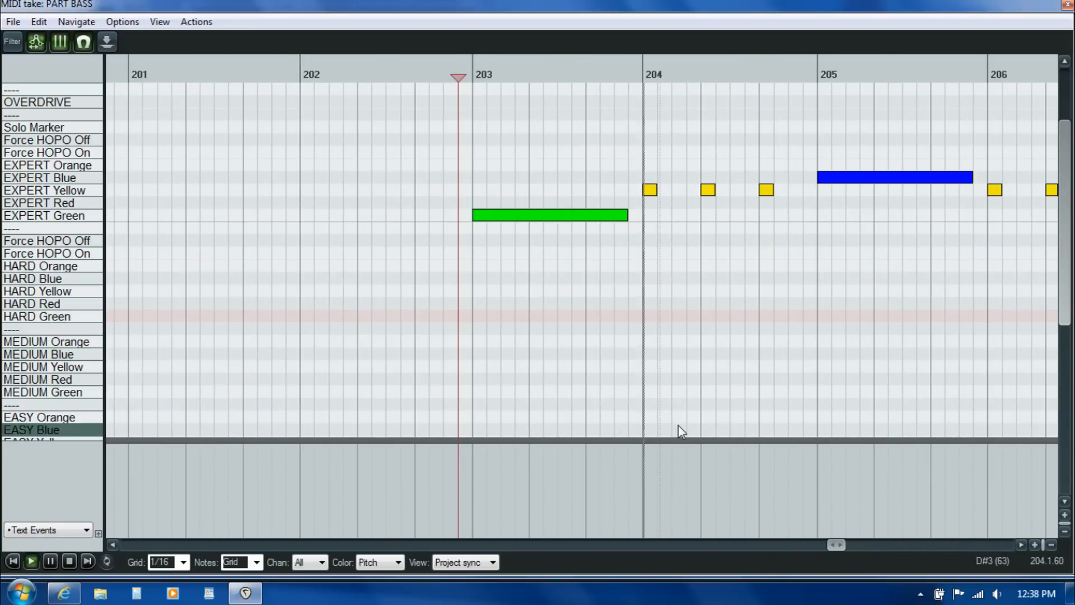
left_click(1019, 544)
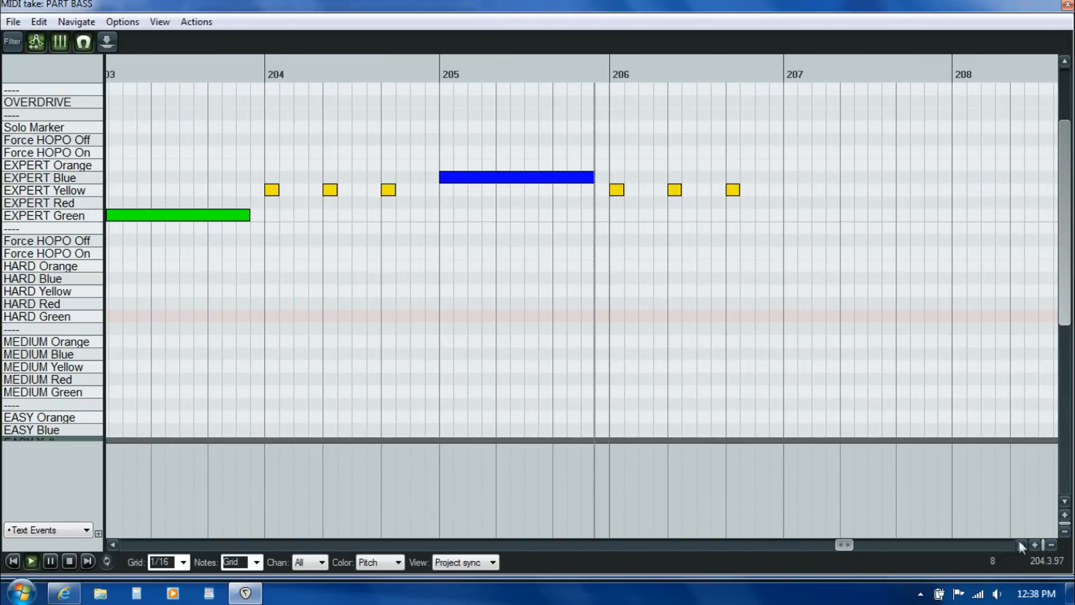
left_click(729, 280)
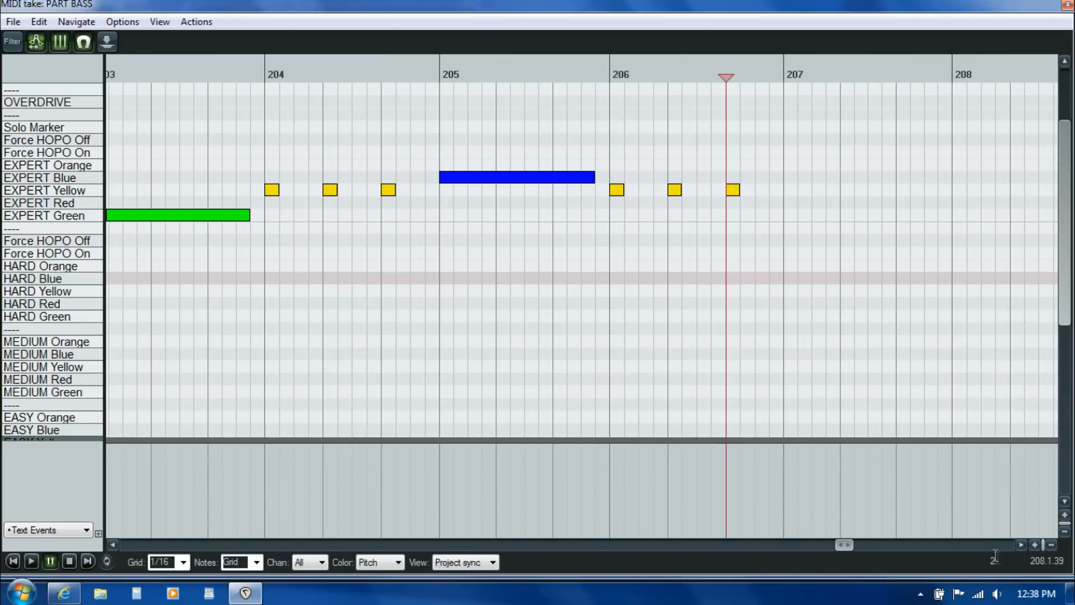
left_click(1022, 543)
key("space")
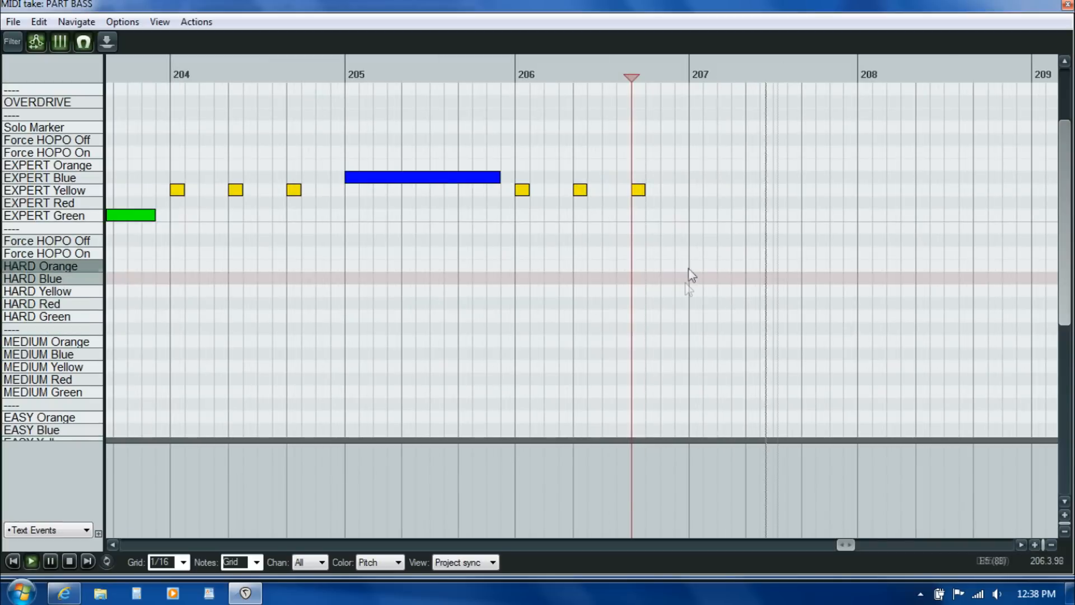
key("space")
Step: Replay short passages from measures 205 to 207 to compare the bass pitches around the start of measure 207
left_click(691, 203)
left_click(632, 215)
key("space")
key("space")
left_click(684, 205)
key("space")
key("space")
left_click(431, 227)
key("space")
key("space")
left_click(682, 222)
left_click(689, 220)
key("space")
key("space")
left_click(426, 230)
key("space")
key("space")
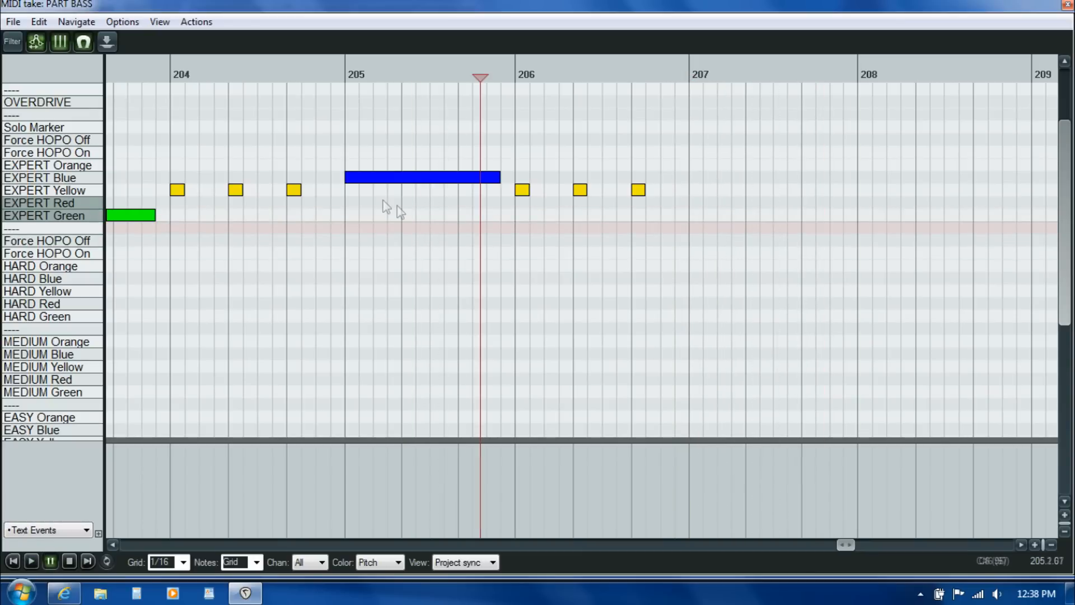
Step: Add three Expert Blue notes on the beats of measure 207
left_click(351, 190)
left_click(806, 178)
left_click(866, 180)
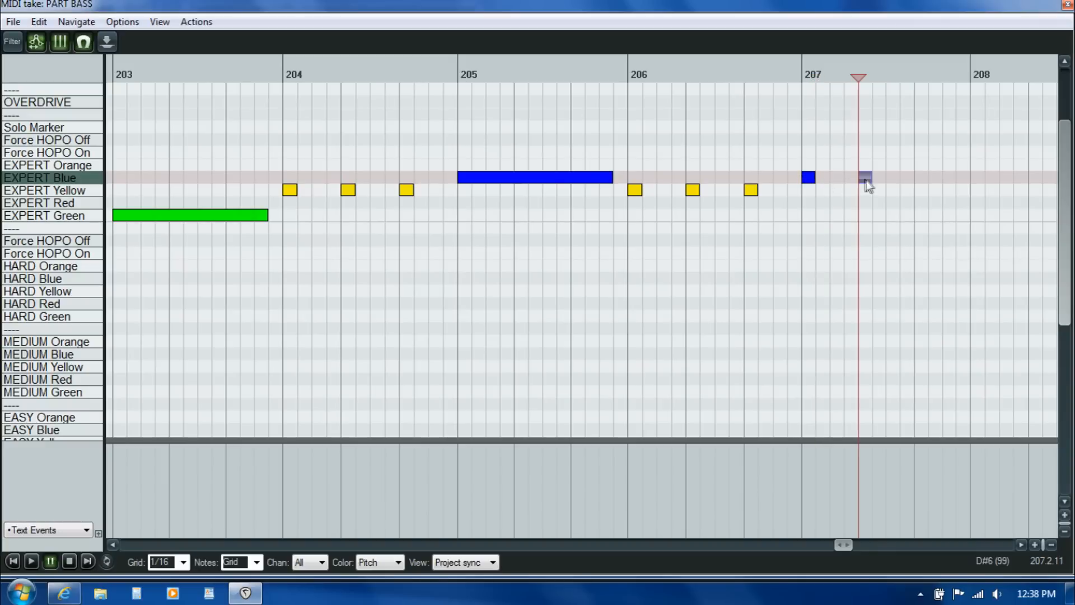
left_click(921, 177)
Step: Audition the part from measure 206 and add three Expert Orange notes on the beats of measure 208
left_click(702, 233)
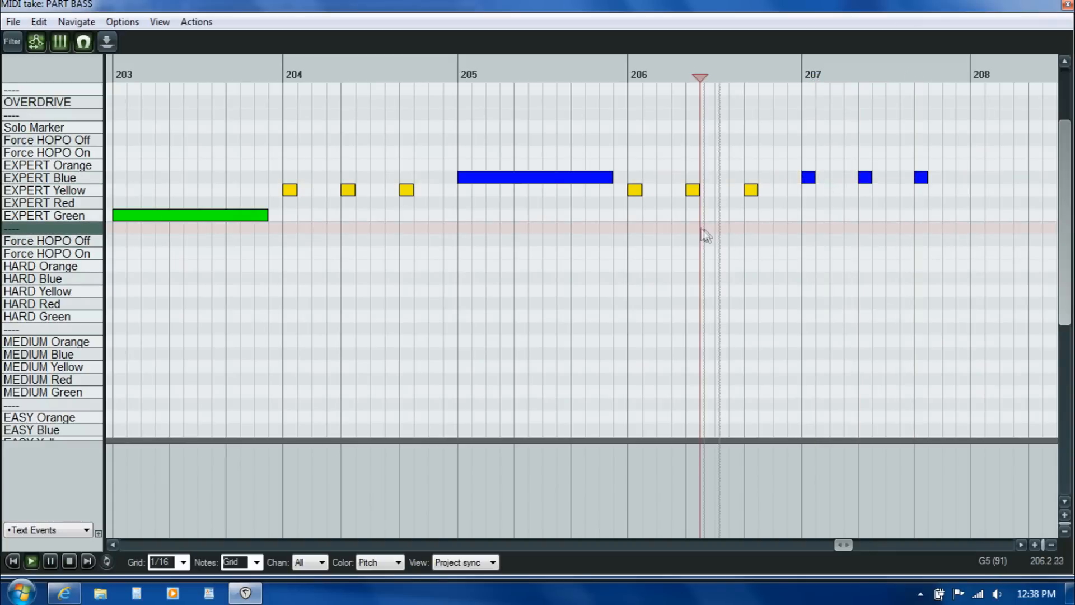
key("space")
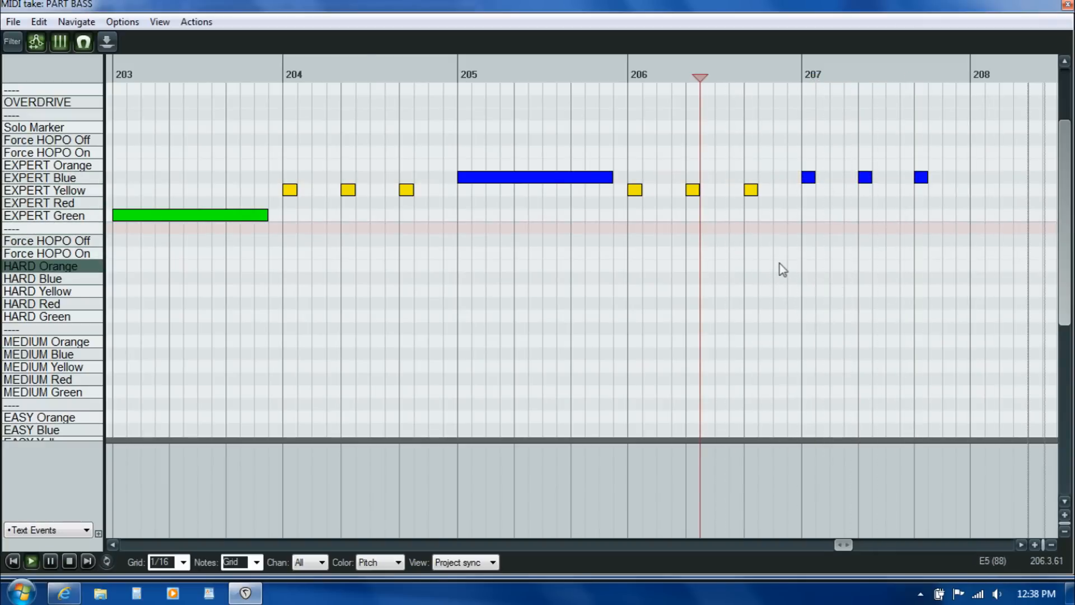
key("space")
left_click(370, 165)
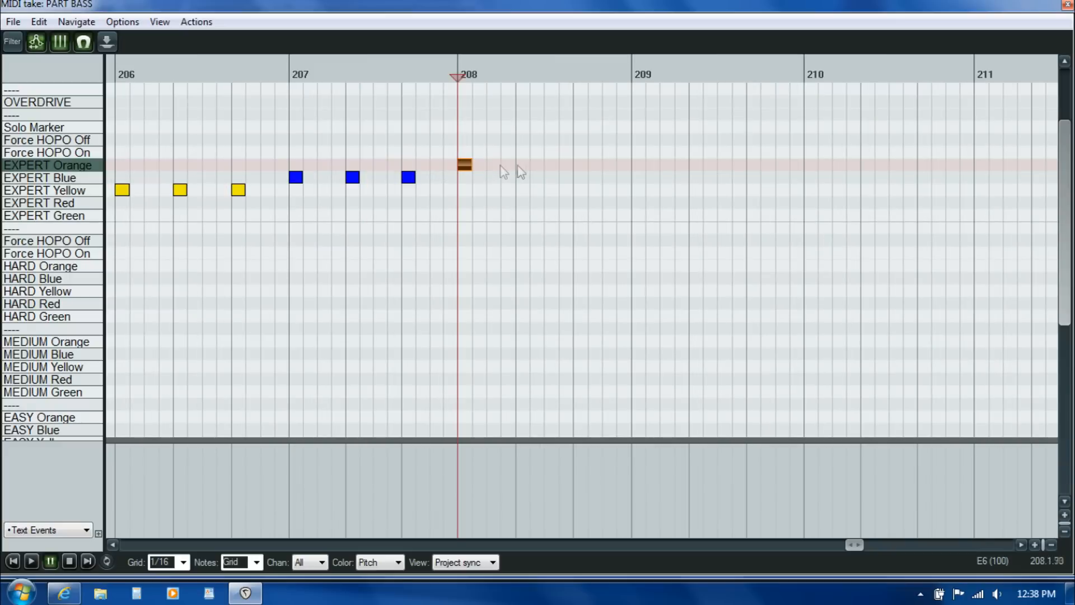
left_click(579, 164)
Step: Audition the bass into measure 209 and add three Expert Blue notes on its beats
key("space")
left_click(625, 189)
key("space")
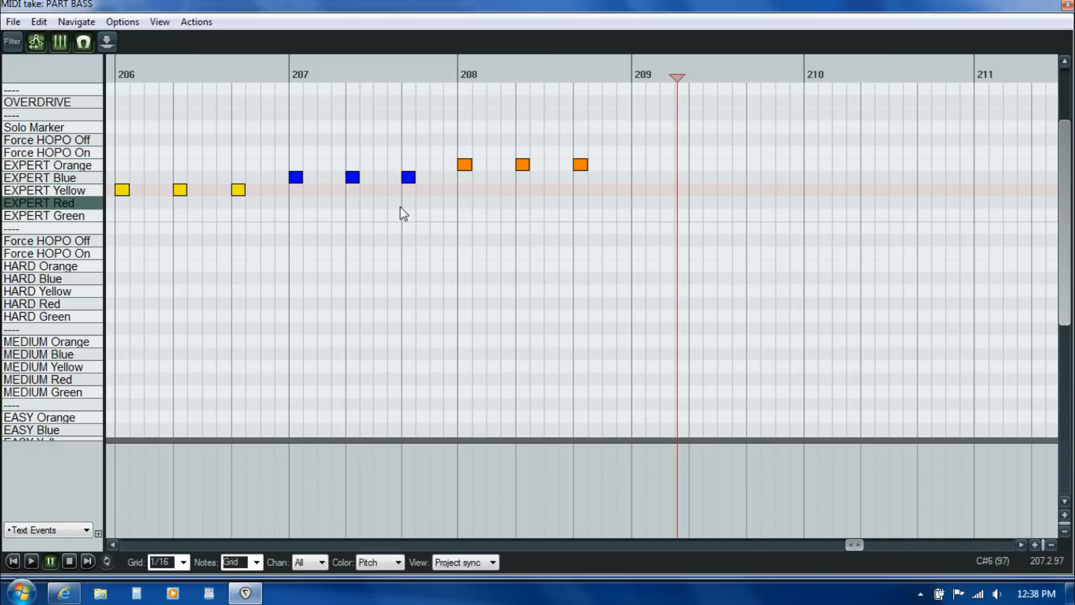
left_click(400, 206)
key("space")
left_click(638, 177)
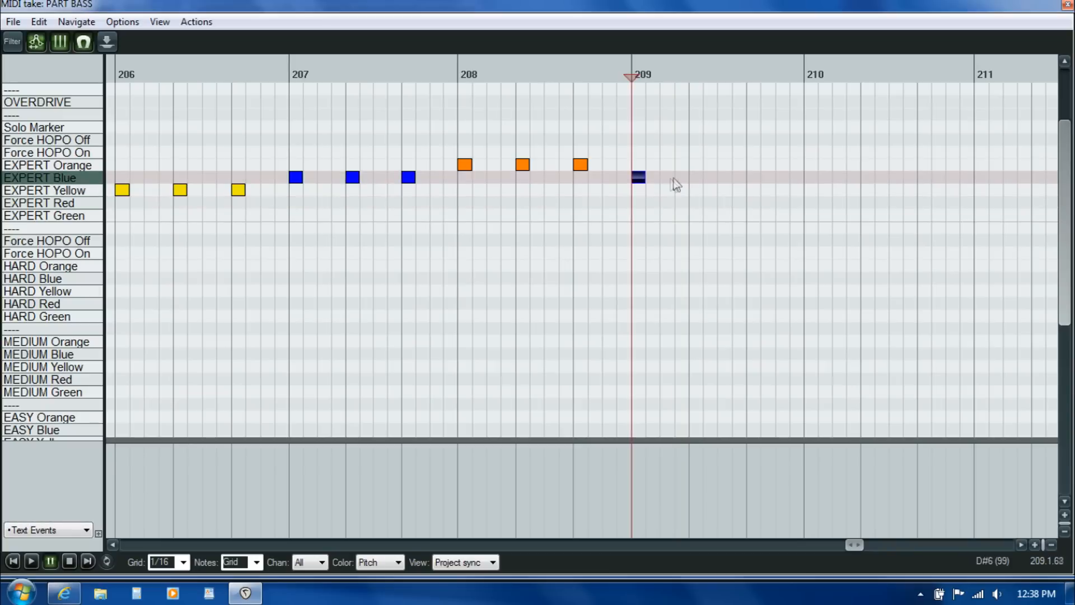
left_click(752, 177)
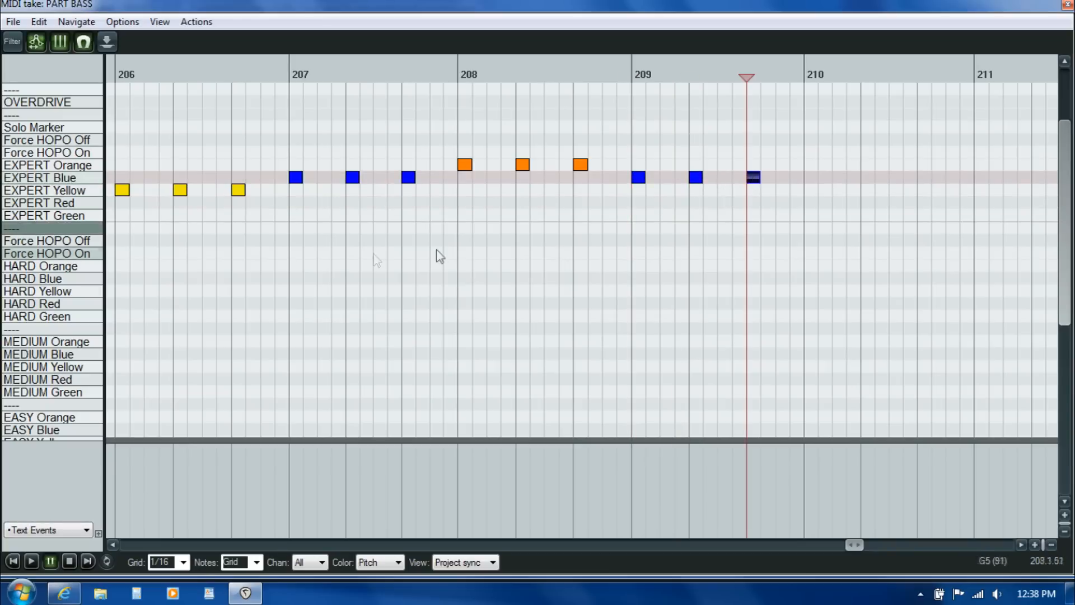
Step: Add an Expert Orange note with a Force HOPO On marker on the last eighth of measure 207
left_click(377, 268)
key("space")
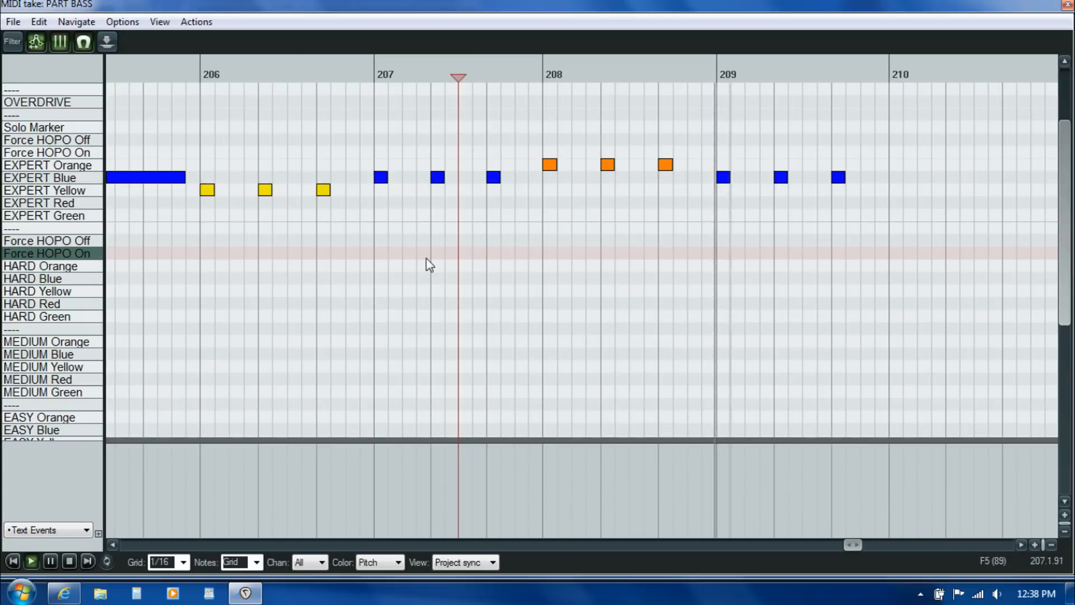
key("space")
left_click(431, 217)
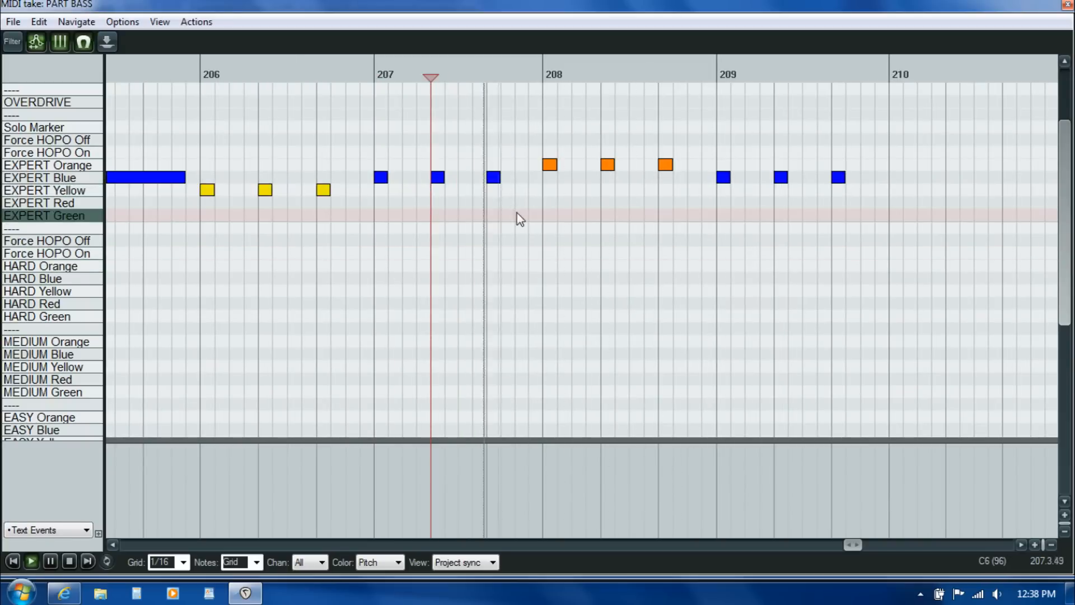
left_click(519, 164)
left_click(519, 165)
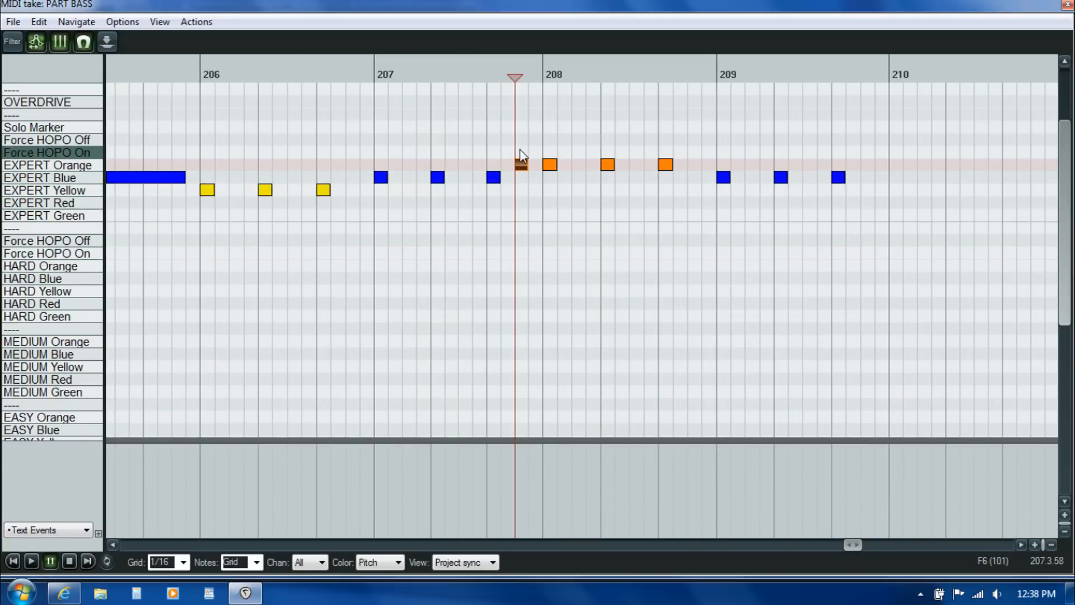
left_click(520, 151)
Step: Add an Expert Blue note with a Force HOPO On marker on the last eighth of measure 208
left_click(472, 211)
key("space")
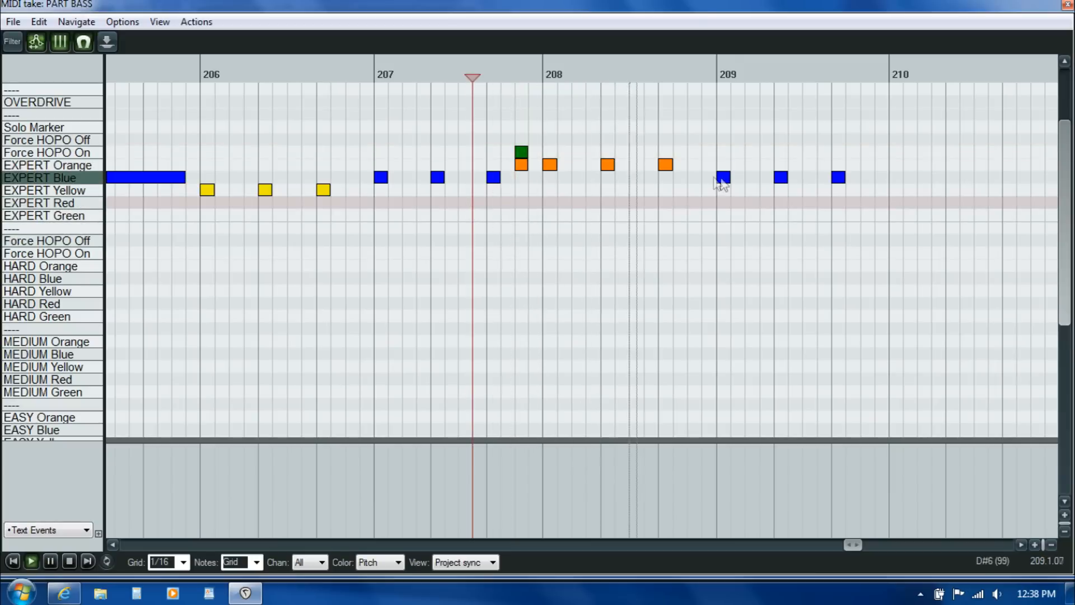
key("space")
left_click(696, 175)
left_click(694, 177)
left_click(695, 151)
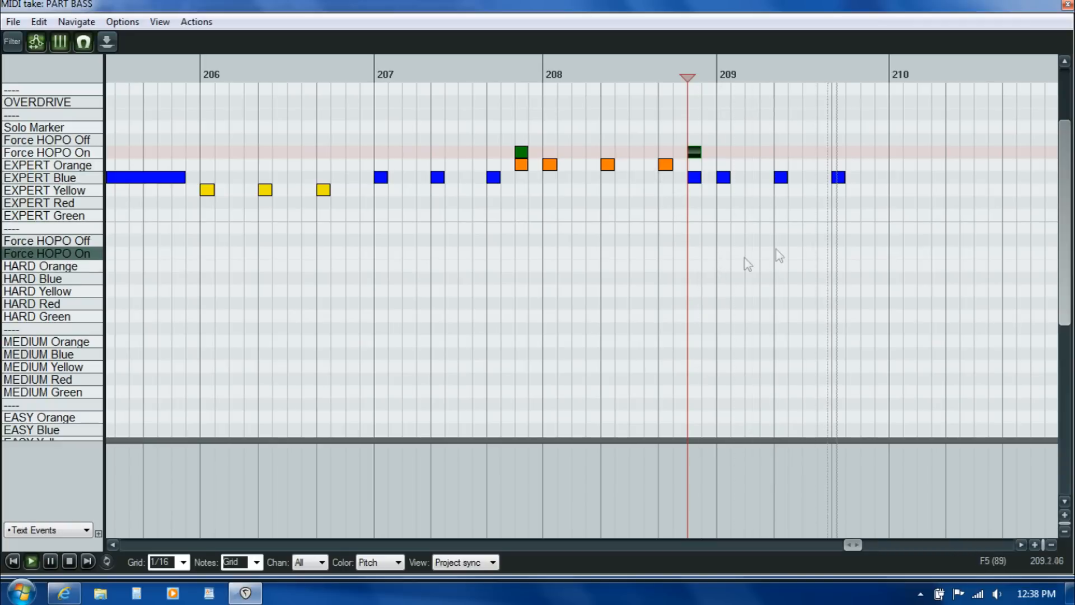
Step: Listen to the bass from measure 209 into measure 211 and replay it from the start of measure 209
key("space")
left_click(802, 242)
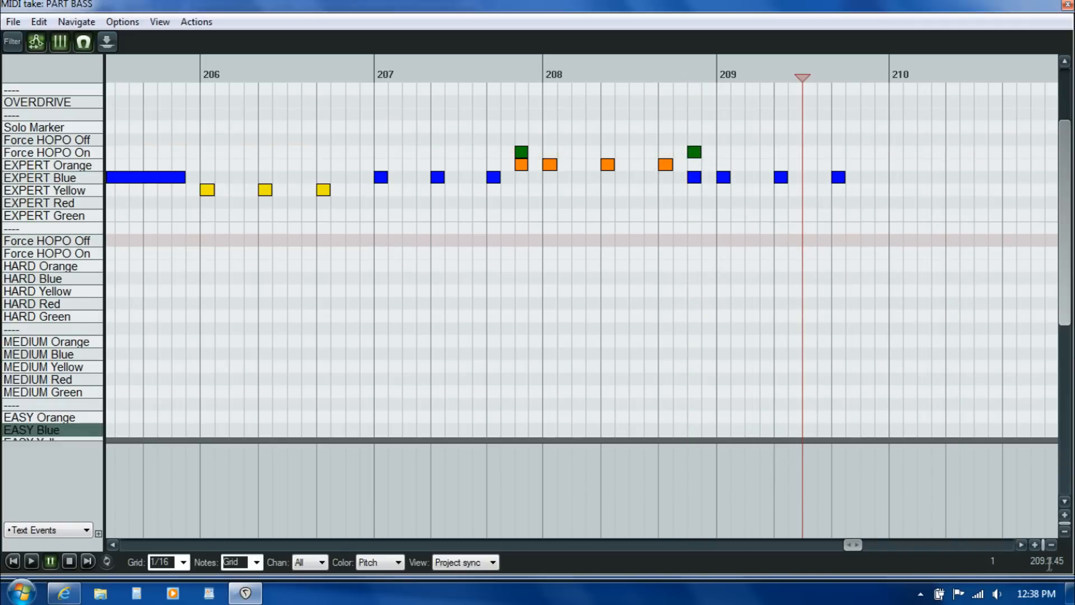
key("space")
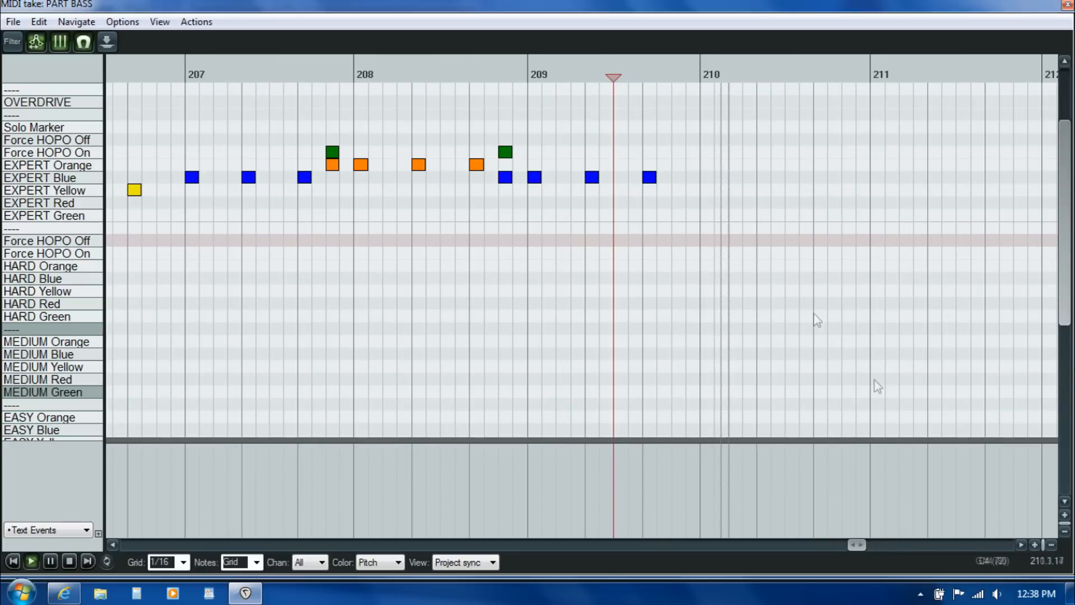
key("ctrl+space")
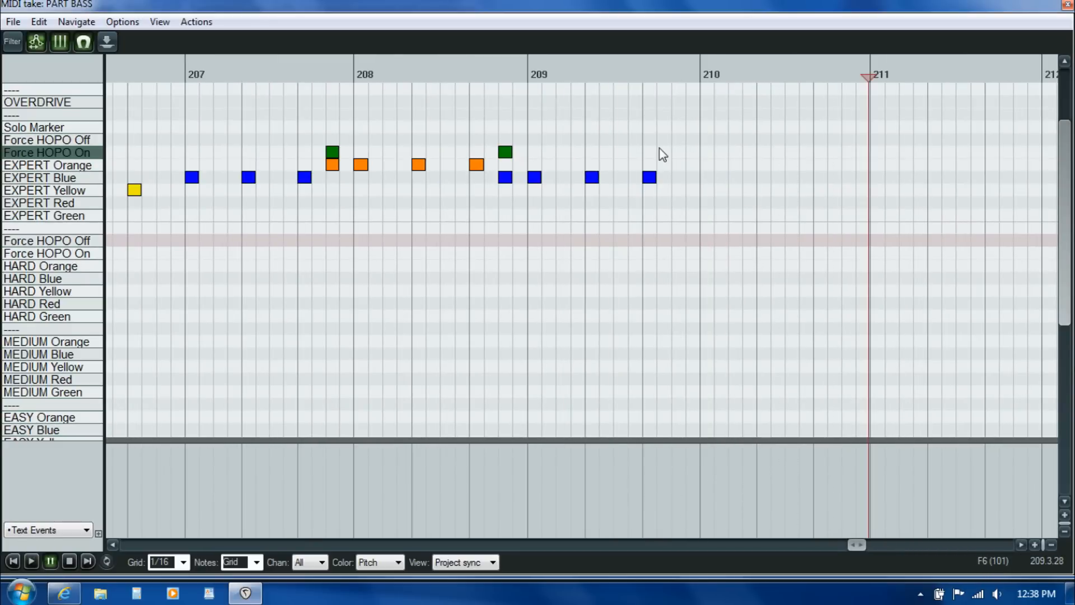
left_click(523, 251)
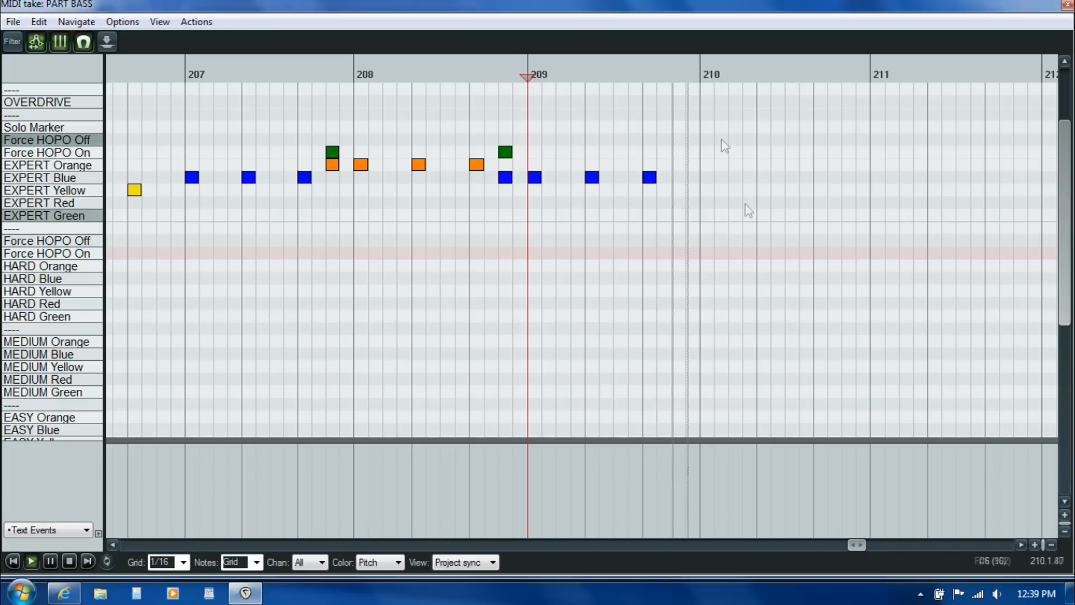
Step: Copy the Expert notes and HOPO markers of measures 206 to 209 and paste them at measure 210
left_click(721, 107)
right_click(719, 107)
left_click(669, 112)
left_click_drag(683, 116, 365, 263)
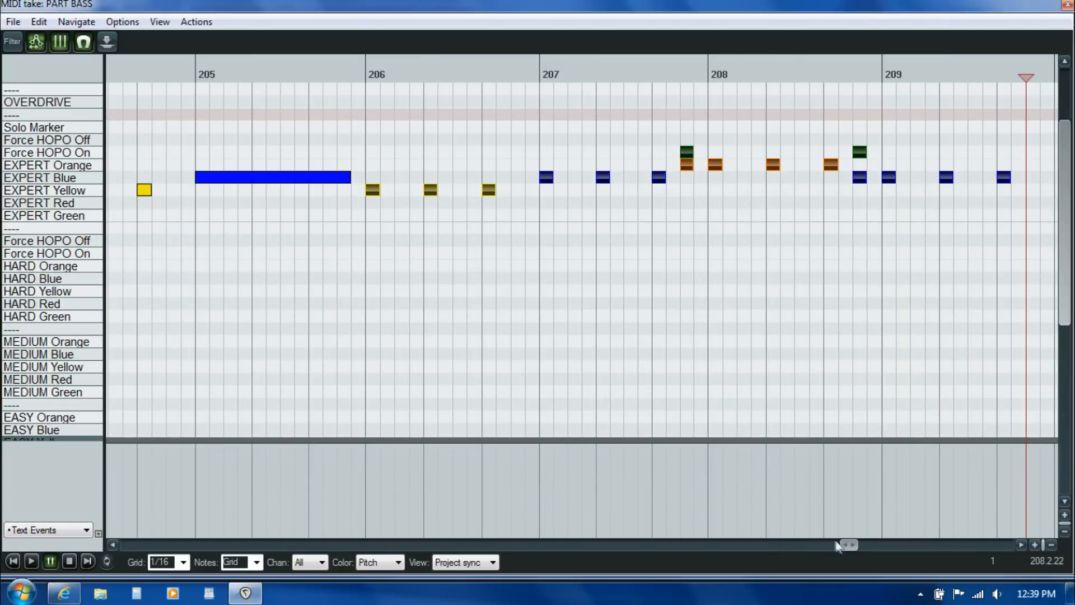
left_click_drag(846, 540, 855, 539)
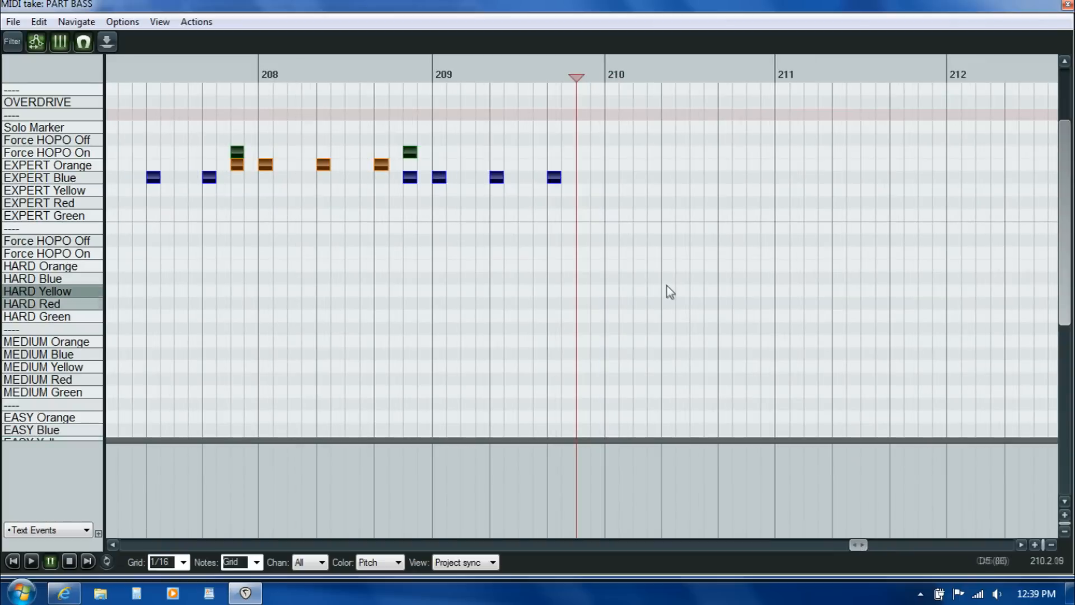
left_click(607, 251)
key("ctrl+v")
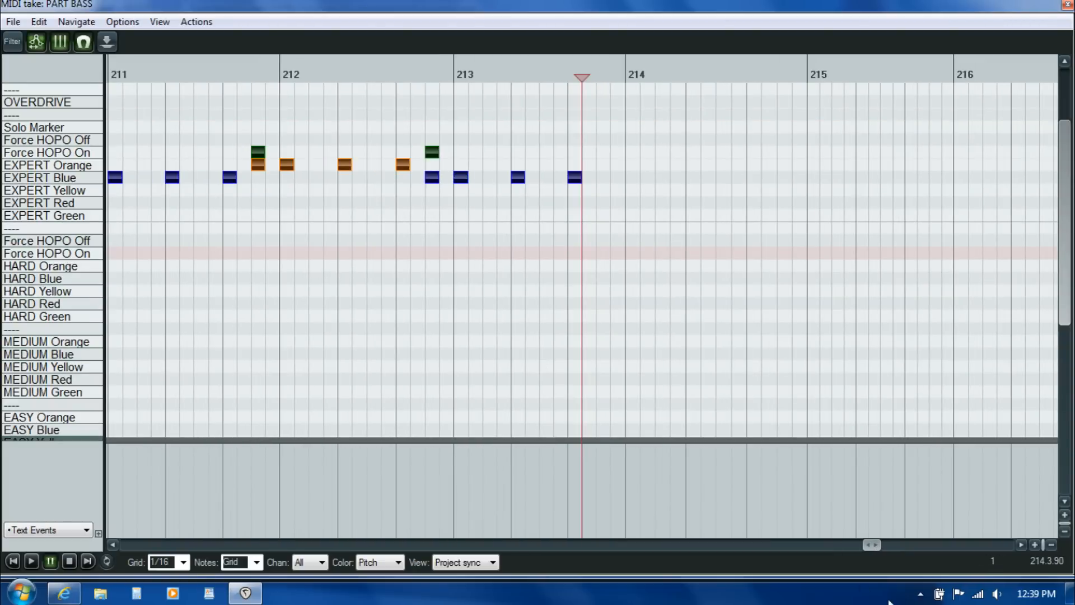
Step: Add an Expert Yellow note with a Force HOPO On marker on the last eighth of measure 209 and play it back
left_click_drag(875, 543, 861, 543)
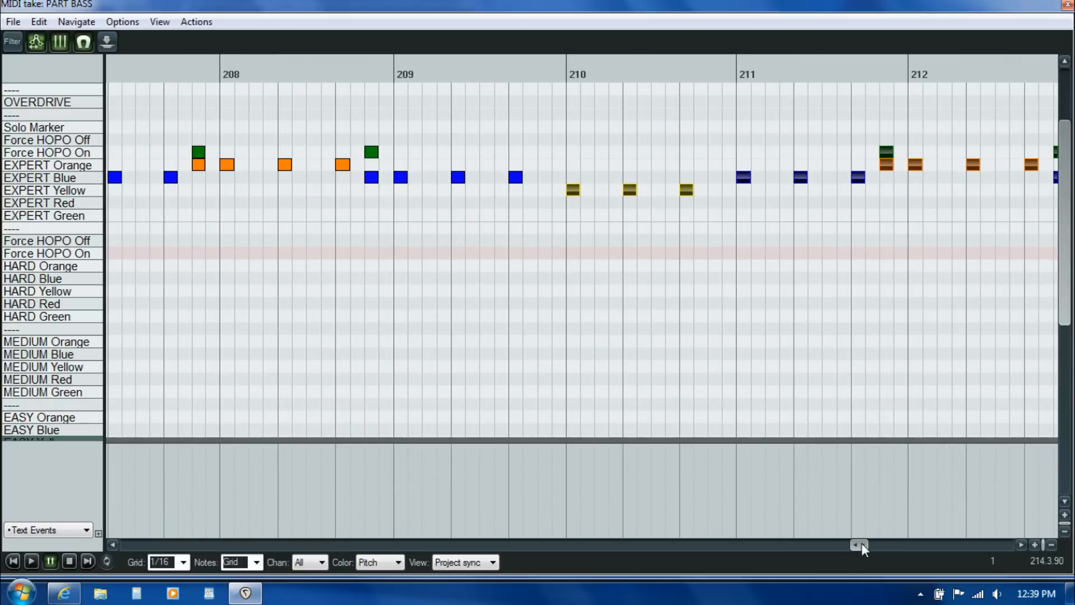
left_click(492, 239)
left_click(491, 230)
key("space")
left_click(544, 190)
left_click(544, 151)
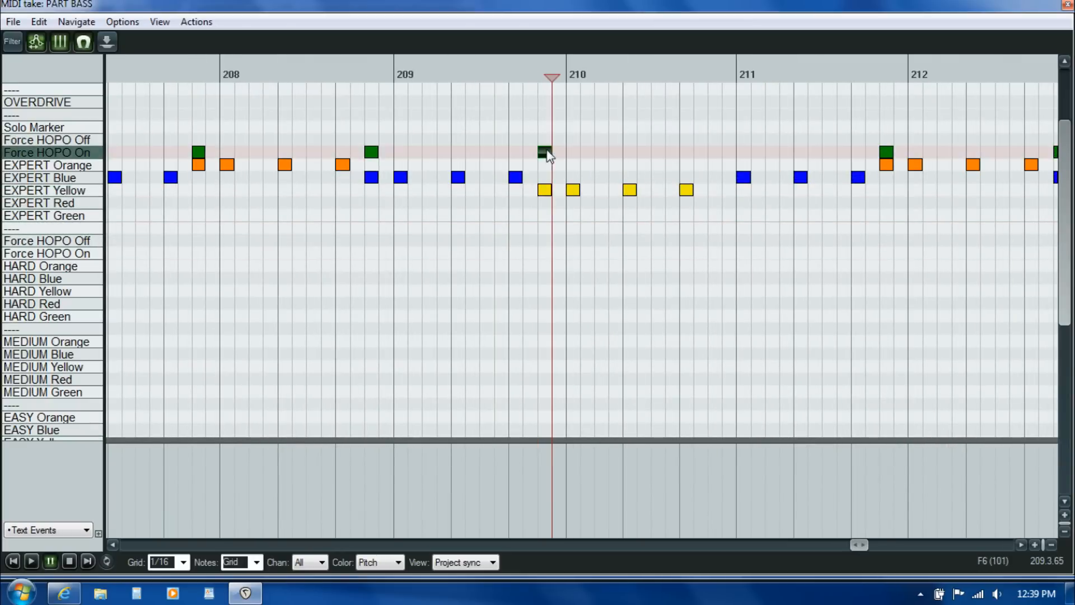
left_click(456, 227)
key("space")
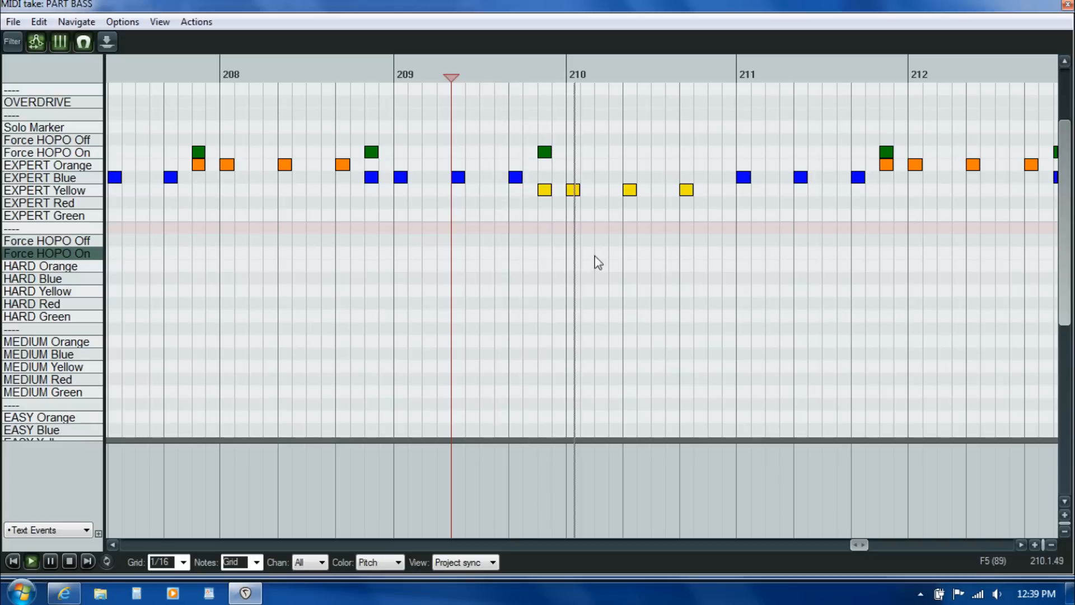
Step: Add an Expert Blue note with a Force HOPO On marker on the last eighth of measure 210
key("space")
left_click(715, 176)
left_click(714, 152)
Step: Listen back around measures 203 and 204 and add an Expert Blue note with a Force HOPO On marker on the last eighth of measure 204
left_click_drag(859, 543, 849, 543)
left_click(158, 263)
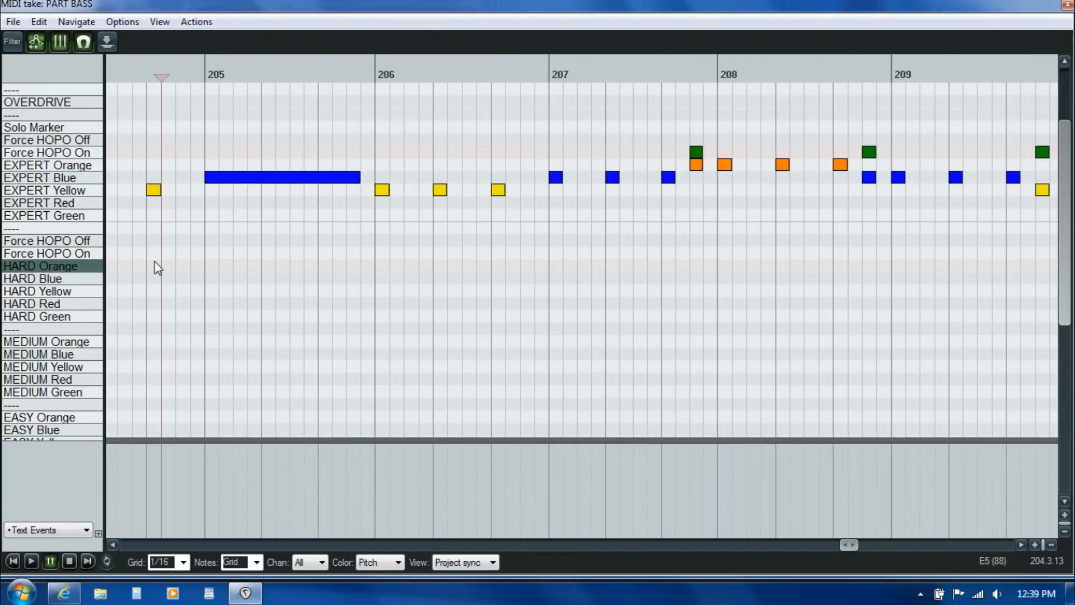
key("space")
key("space")
left_click(203, 265)
key("space")
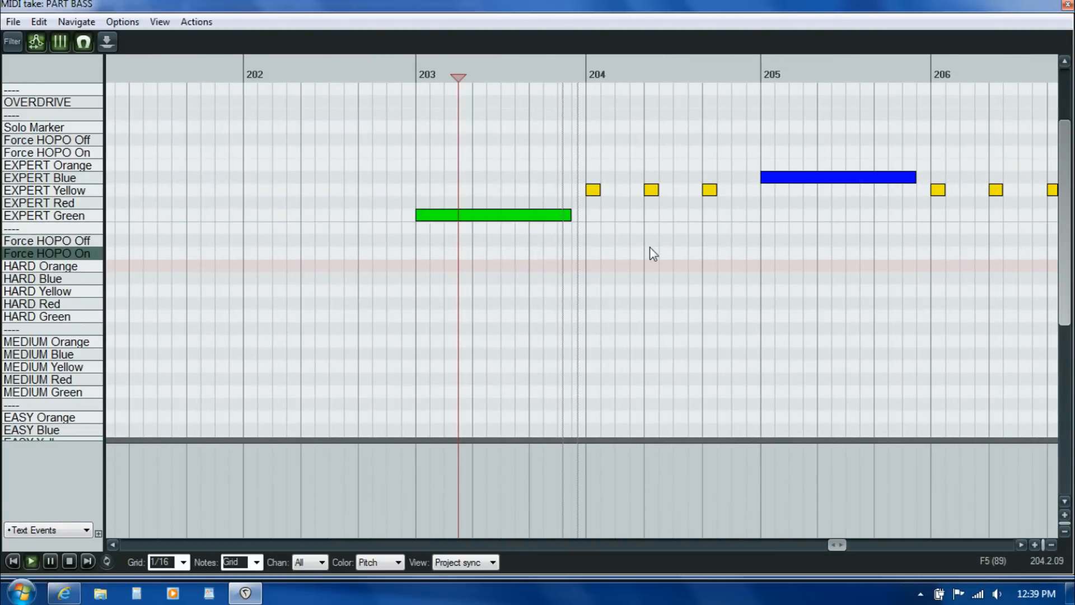
left_click(738, 177)
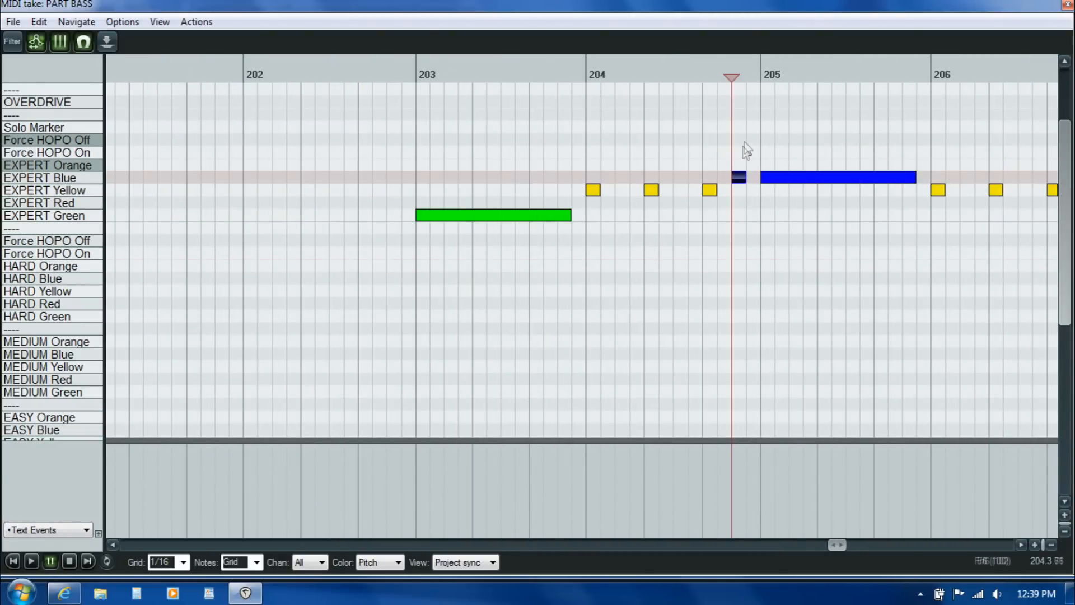
left_click(737, 151)
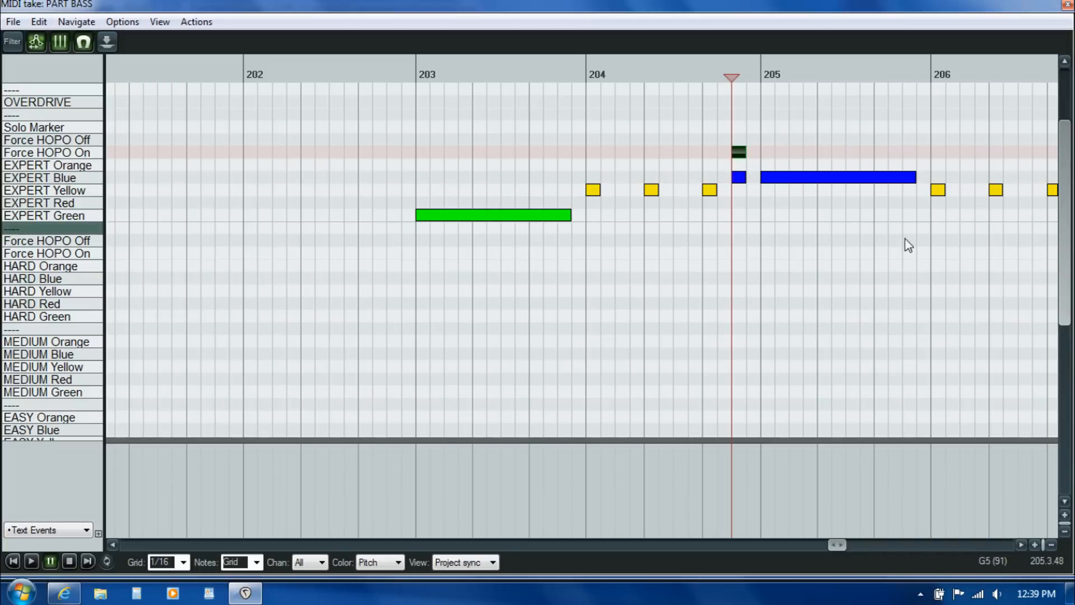
Step: Shorten the Expert Blue sustain in measure 205 and add an Expert Yellow note with a Force HOPO On marker on that measure's last eighth
key("space")
key("space")
left_click(893, 165)
key("space")
key("space")
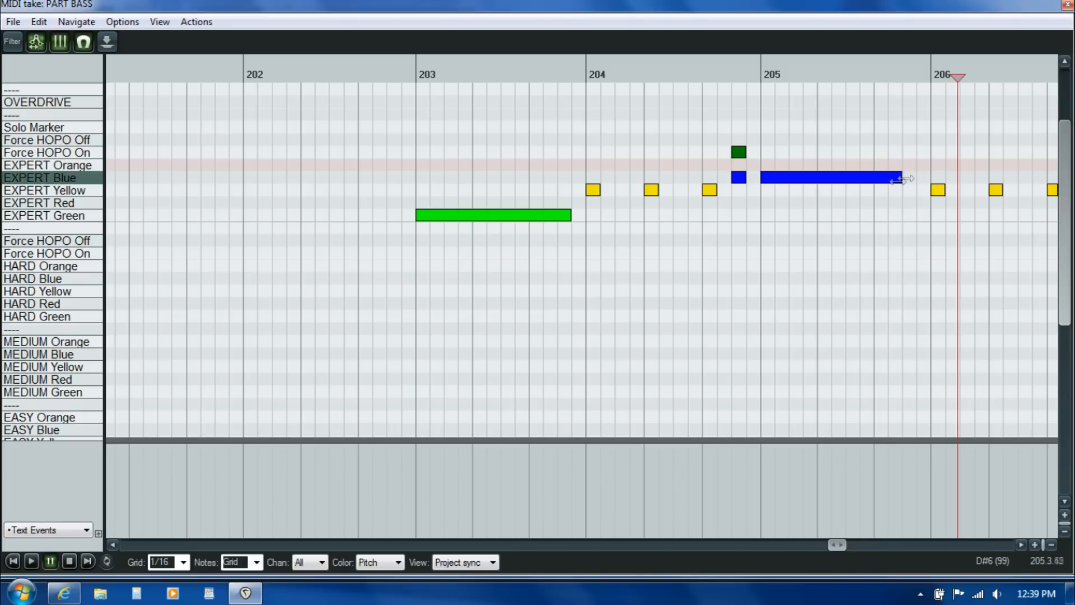
left_click(909, 190)
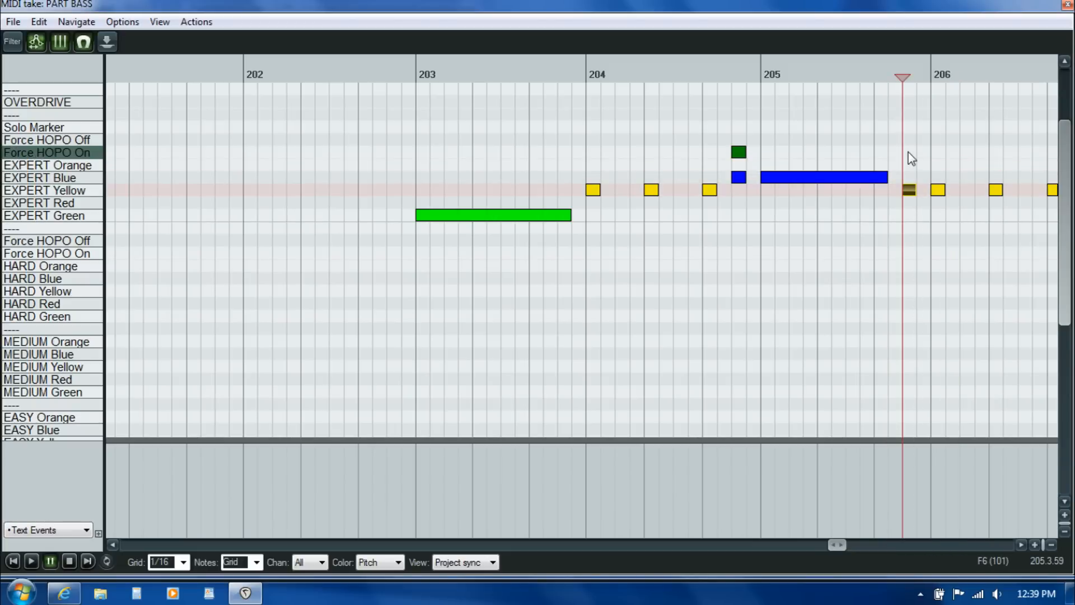
left_click(908, 152)
Step: Add an Expert Blue note with a Force HOPO On marker on the last eighth of measure 206 and play it back
key("space")
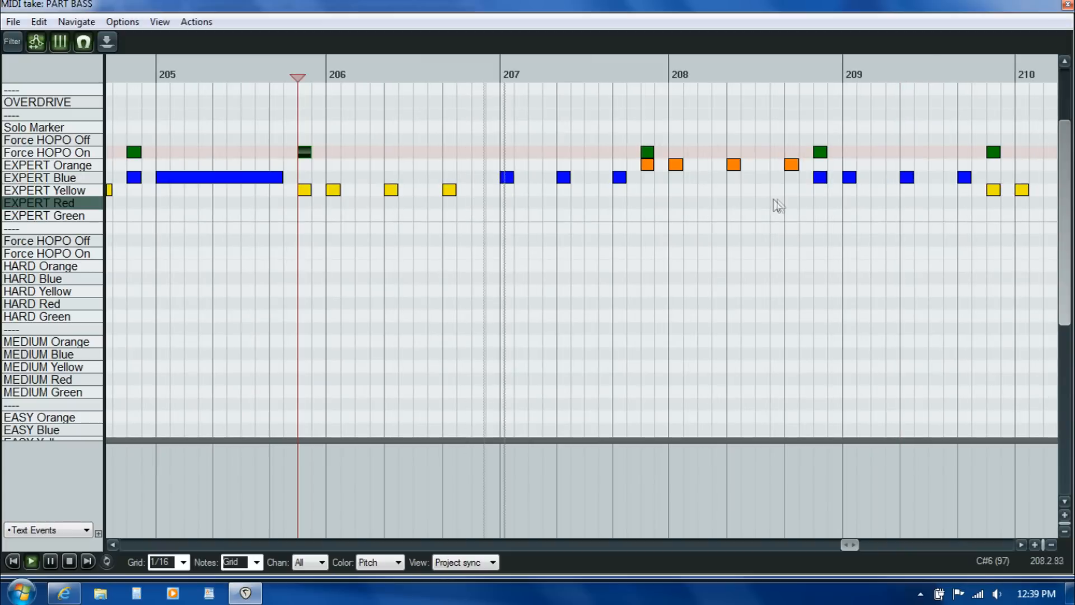
left_click(478, 177)
key("space")
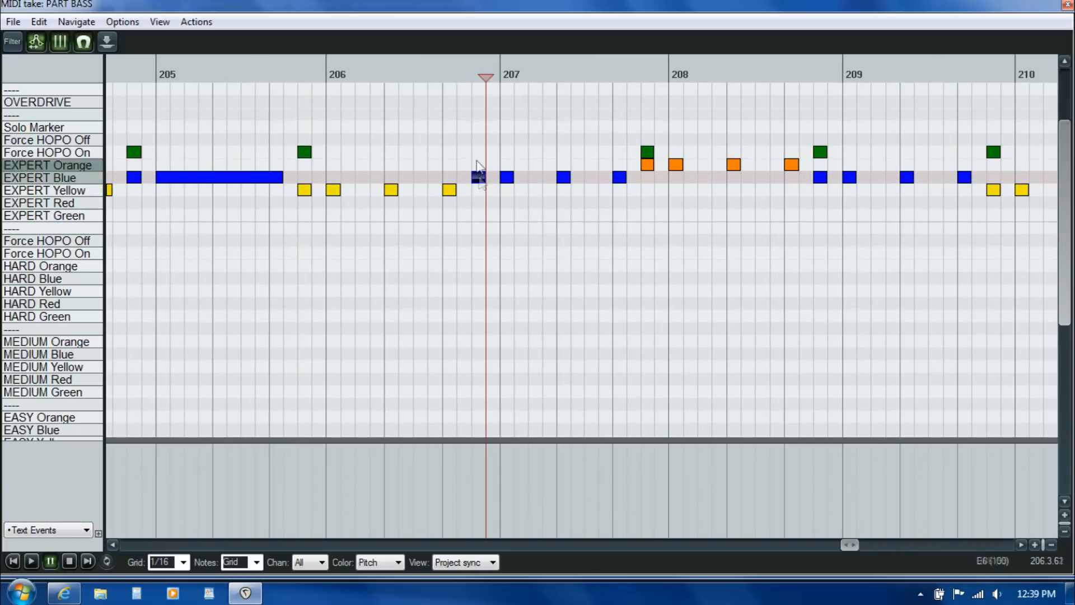
left_click(476, 152)
left_click(442, 214)
key("space")
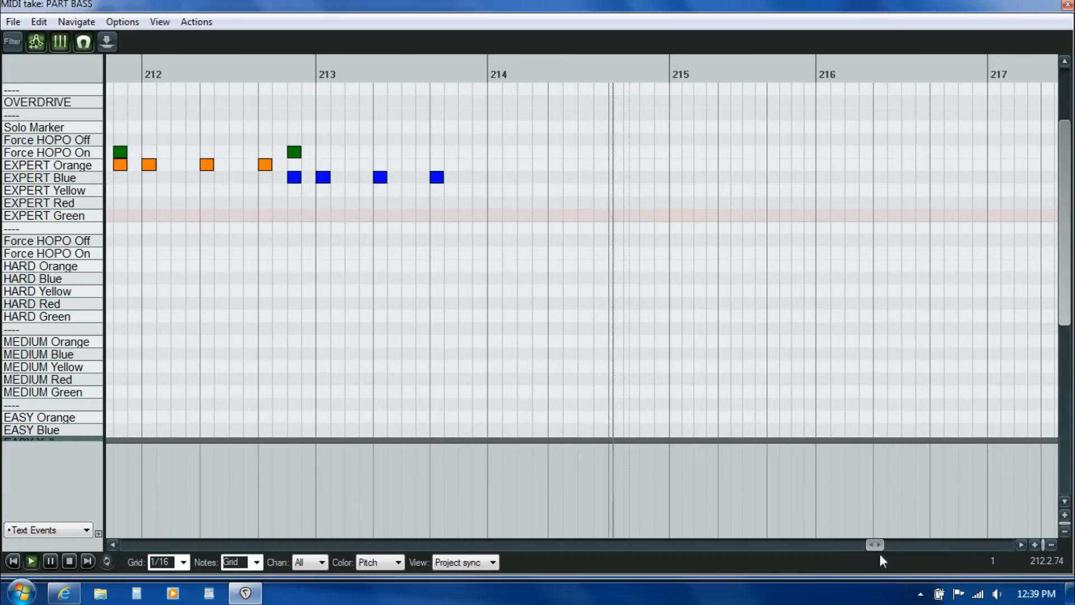
Step: Replay measure 213 and add an Expert Yellow note with a Force HOPO On marker on its last eighth
left_click(407, 267)
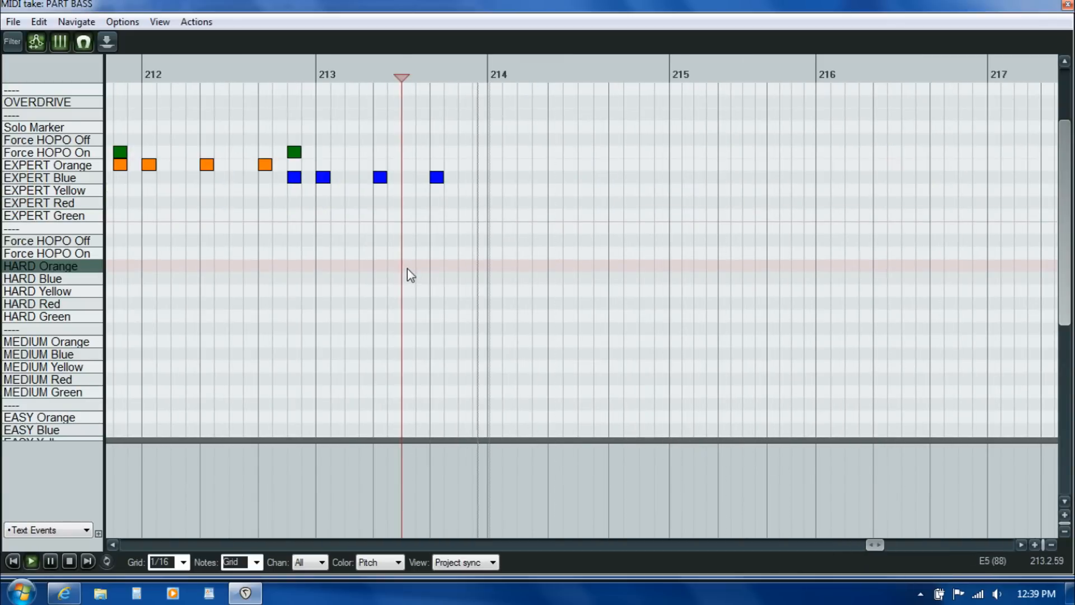
key("space")
left_click(438, 192)
key("space")
key("space")
double_click(463, 188)
double_click(466, 152)
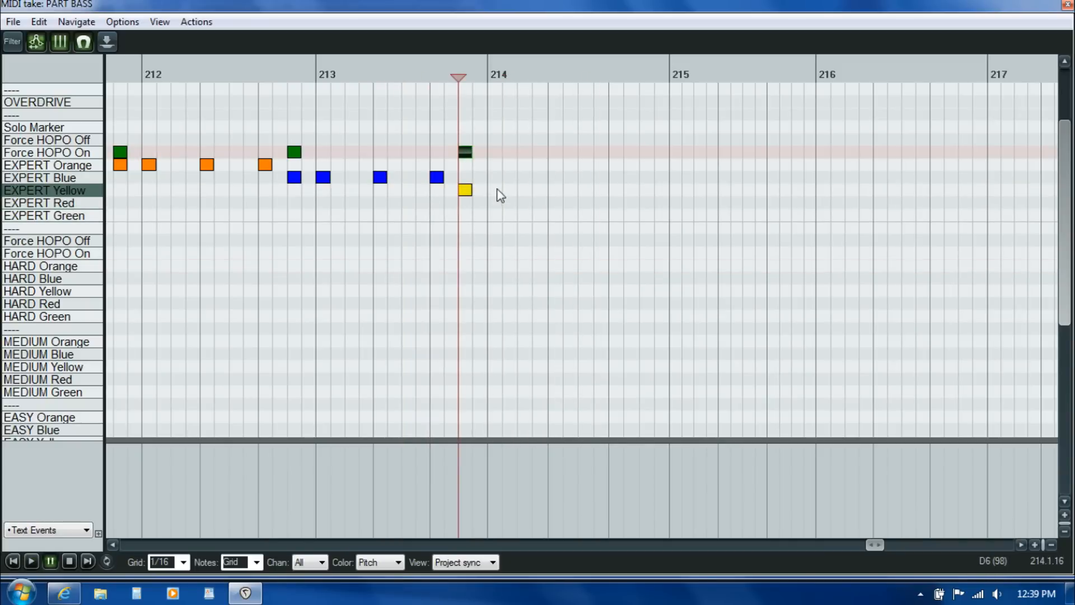
Step: Add Expert Yellow notes on all three beats of measure 214 and play the passage from measure 213
double_click(496, 190)
double_click(554, 190)
double_click(612, 191)
key("space")
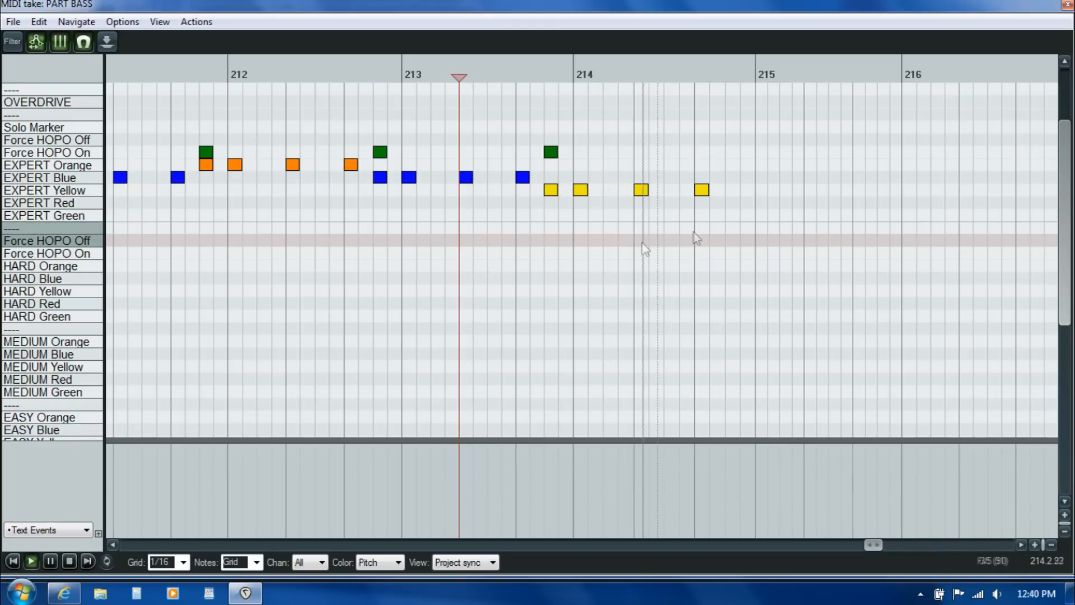
key("space")
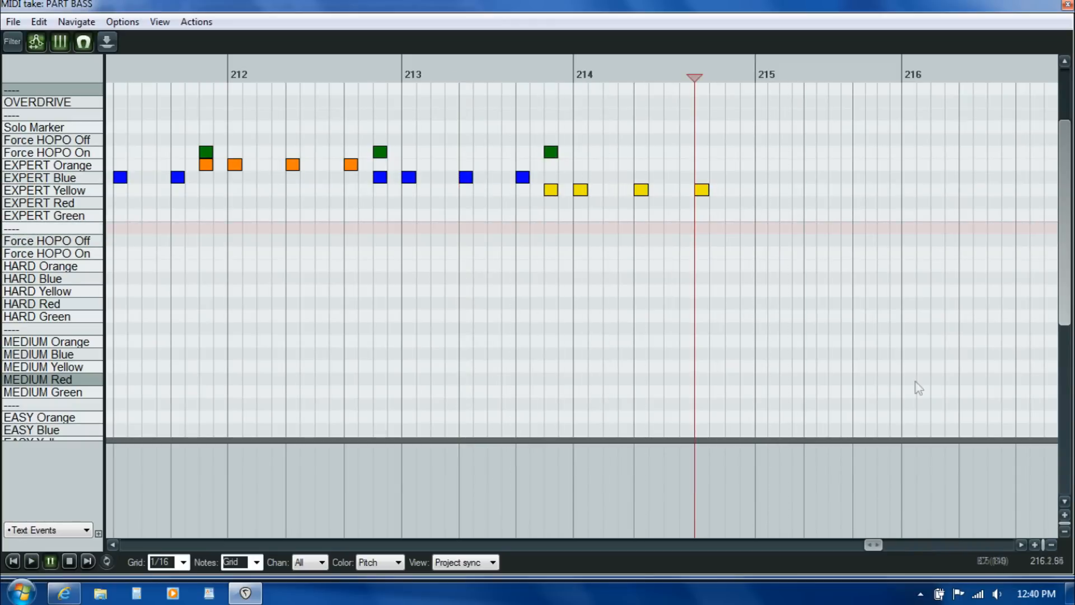
Step: Close the bass MIDI editor, unsolo PART BASS and play measures 202 to 204 in its RBN Preview
left_click_drag(872, 544, 834, 546)
left_click(1067, 6)
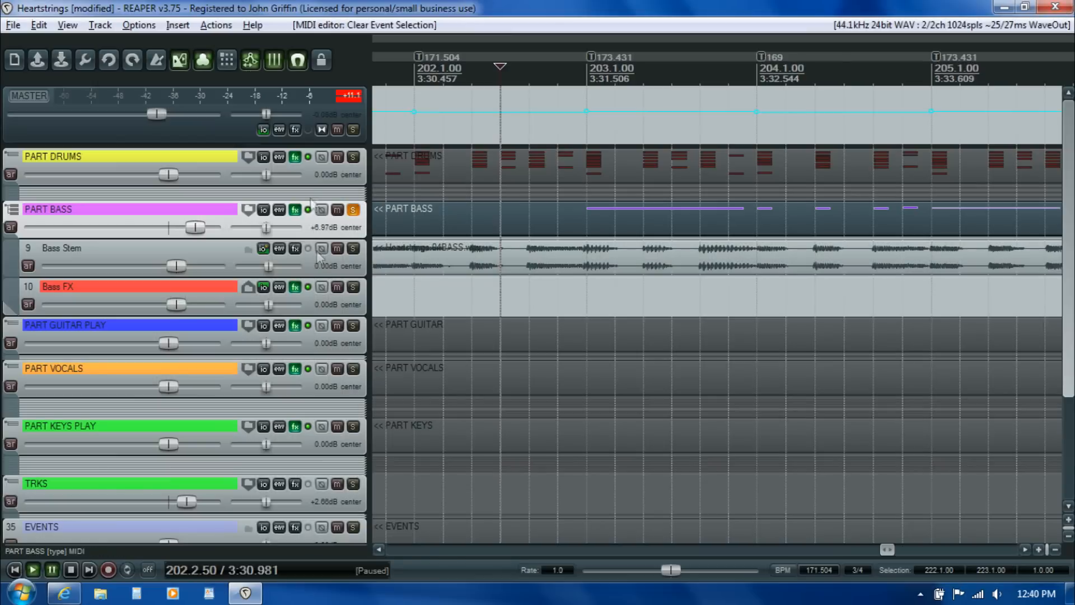
left_click(353, 210)
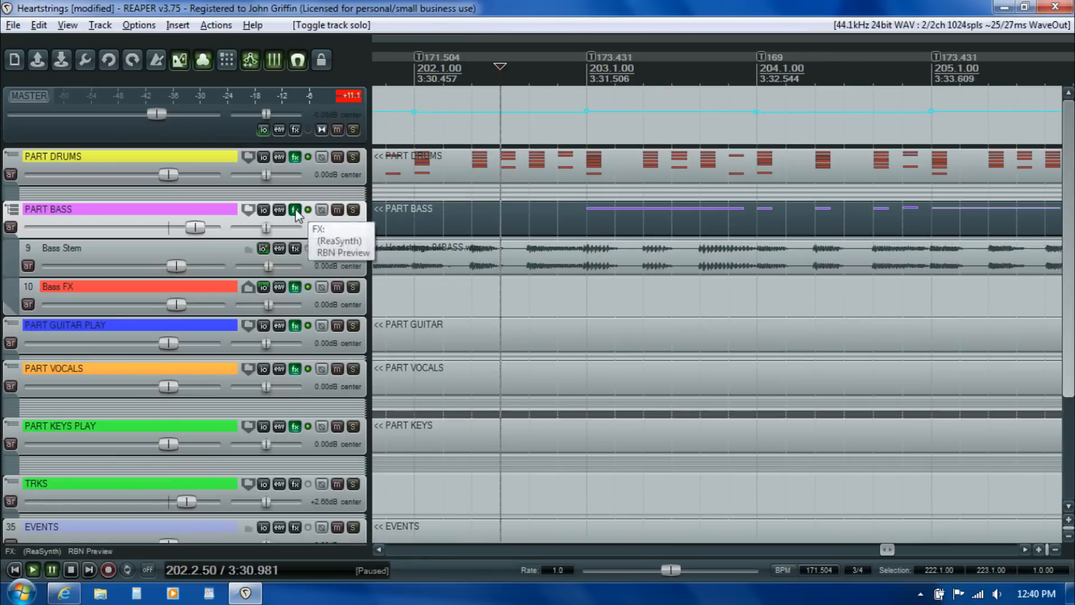
left_click(295, 209)
key("space")
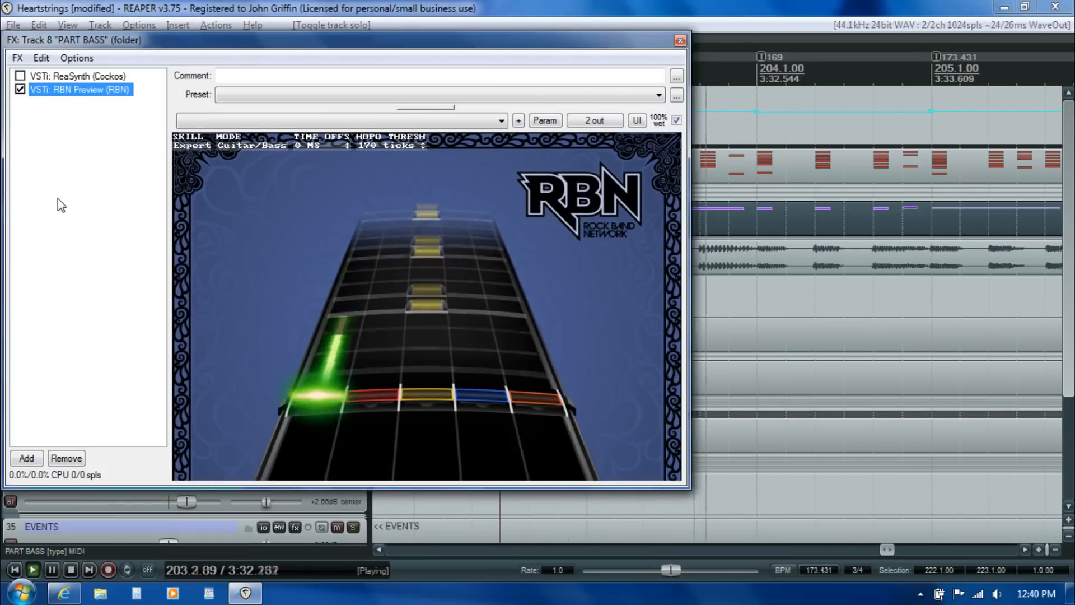
key("space")
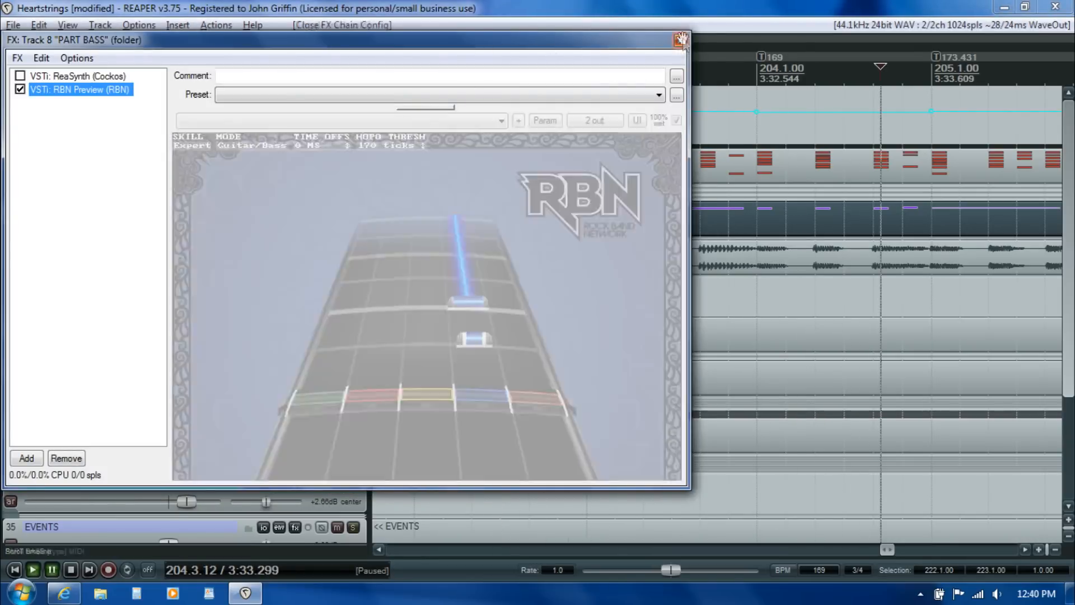
left_click(679, 41)
Step: Reopen the PART BASS notes, shorten measure 203's Expert Green sustain to a sixteenth and add Green notes on beats two and three
double_click(521, 226)
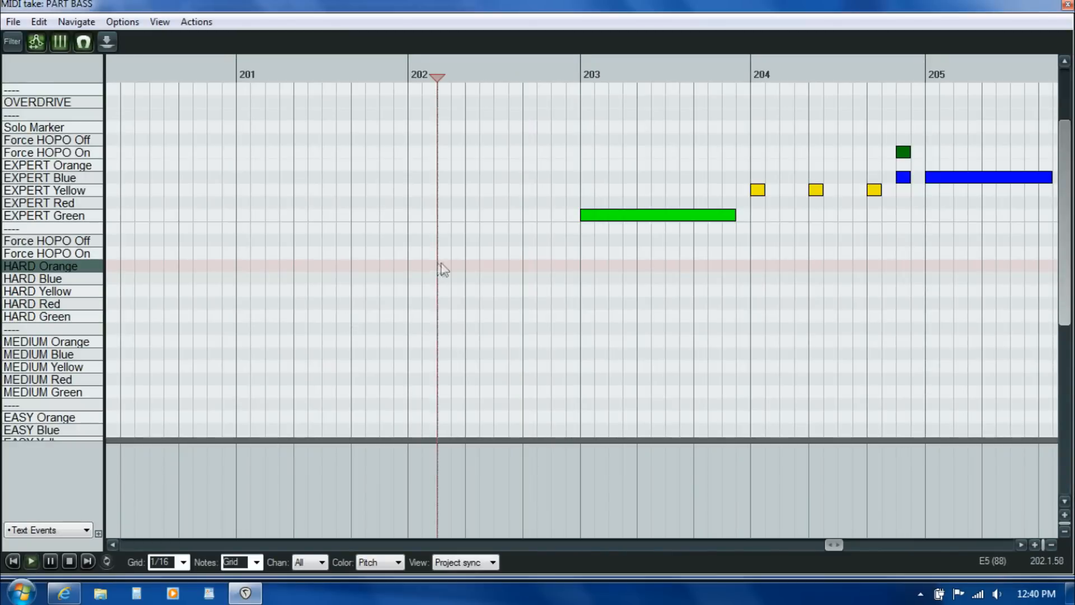
left_click(1067, 4)
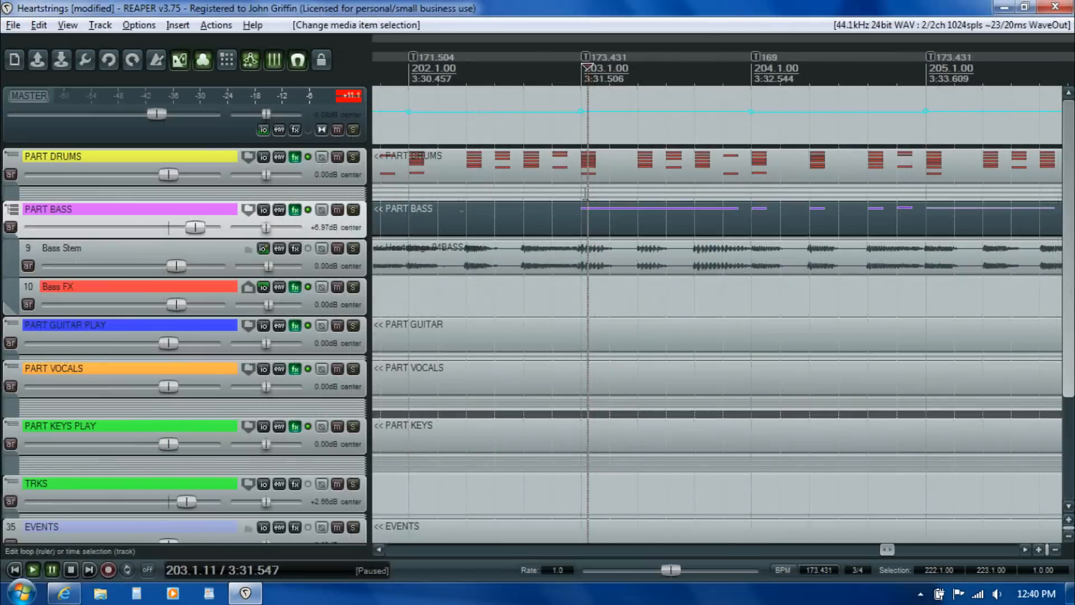
double_click(557, 213)
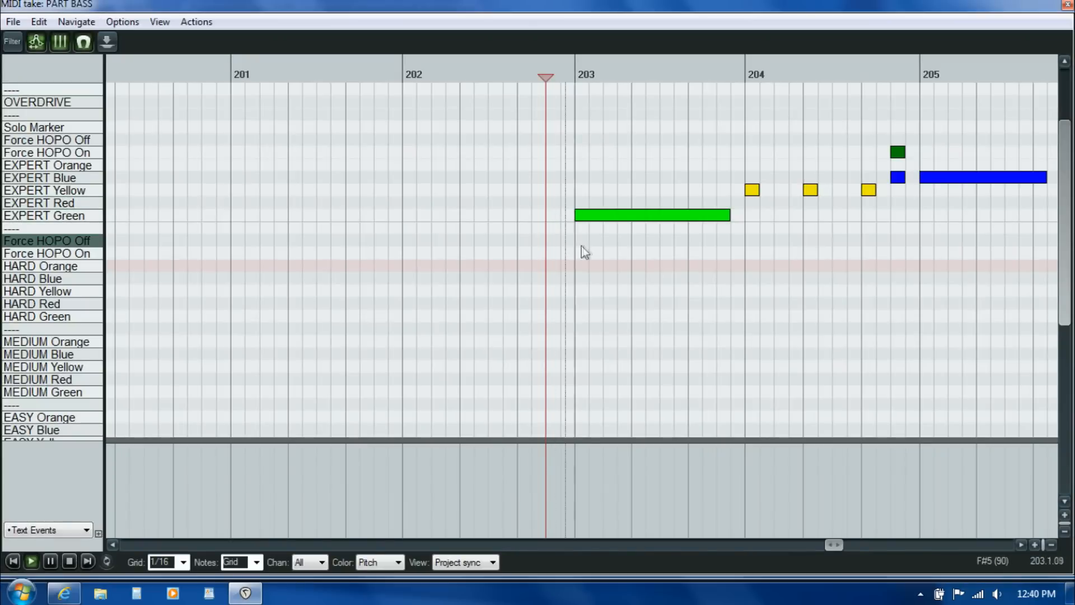
left_click_drag(727, 215, 592, 224)
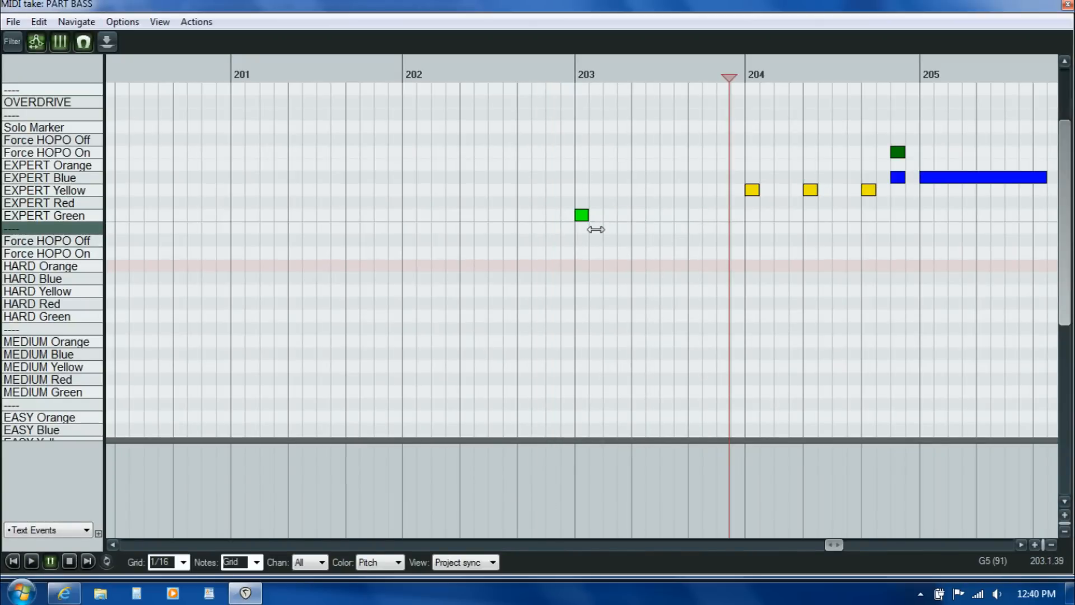
left_click(638, 216)
left_click(692, 216)
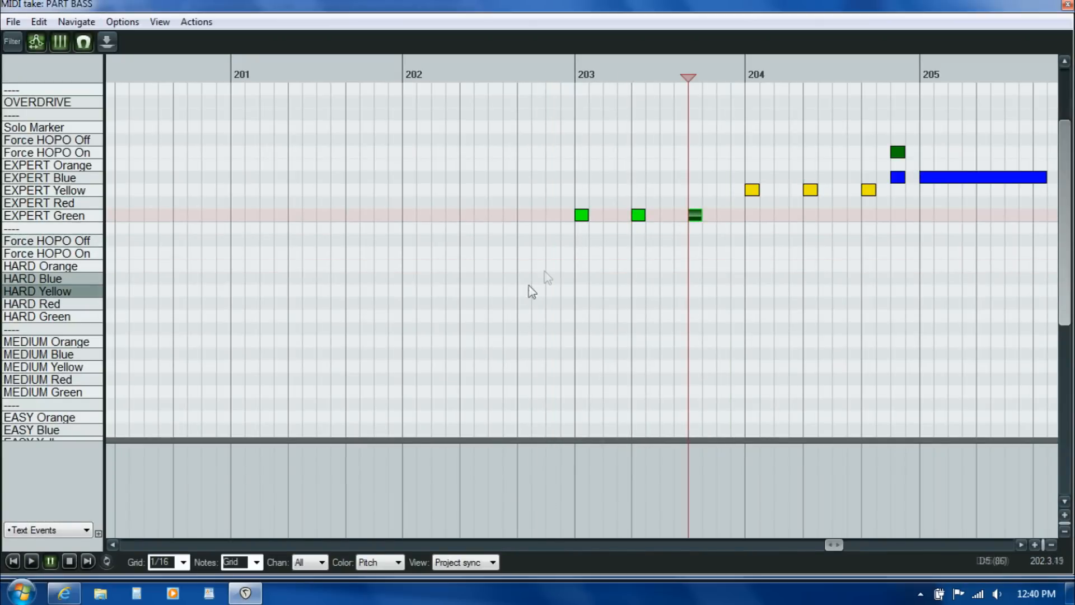
Step: Shorten measure 205's Expert Blue sustain to a sixteenth, add Blue notes on beats two and three, and play the passage back
key("space")
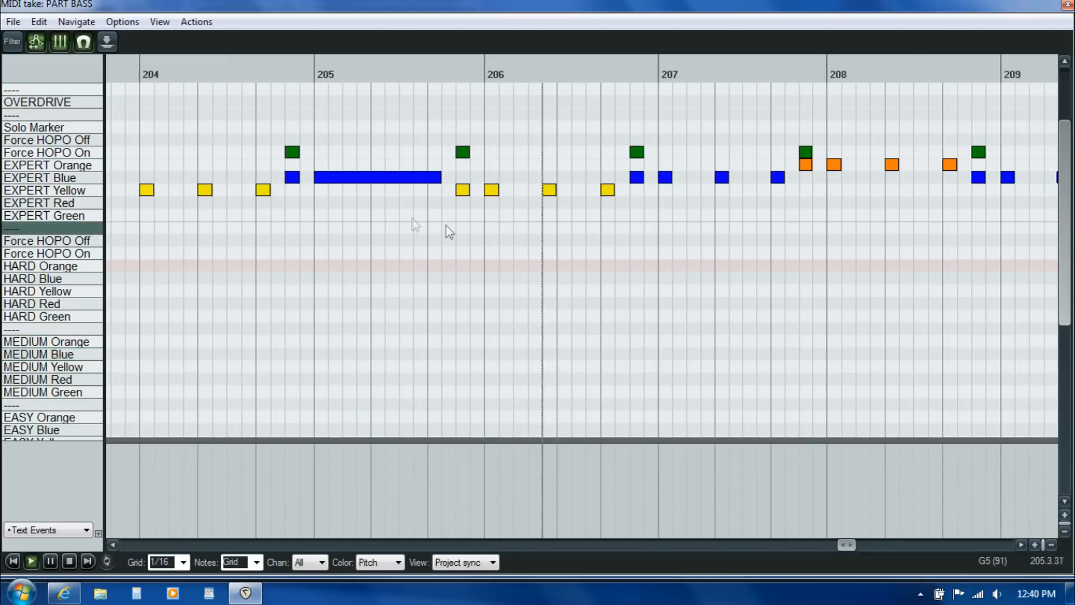
key("space")
left_click_drag(440, 175, 328, 177)
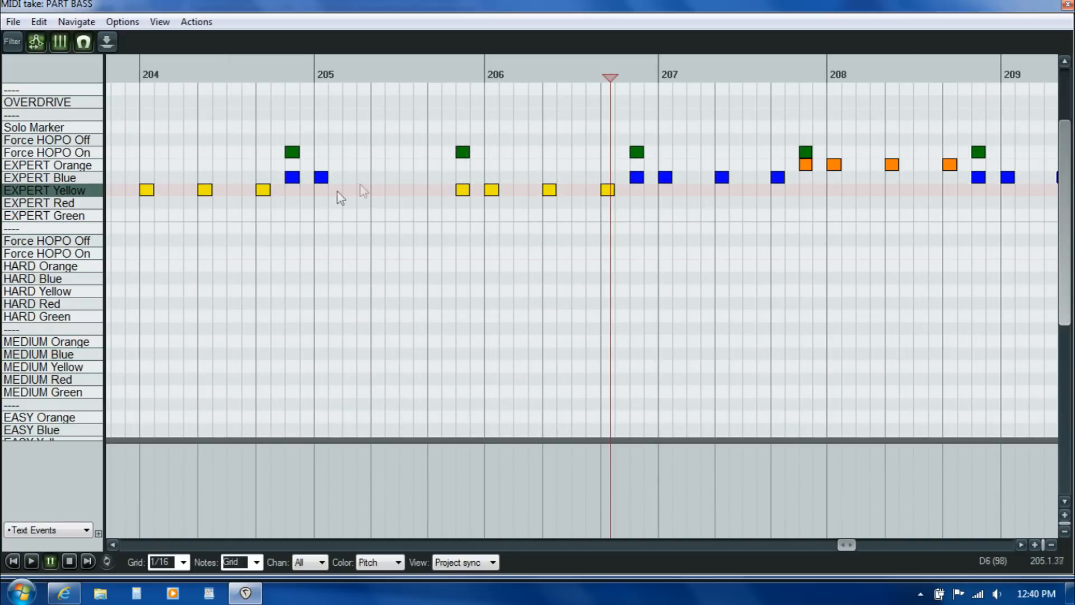
left_click(374, 182)
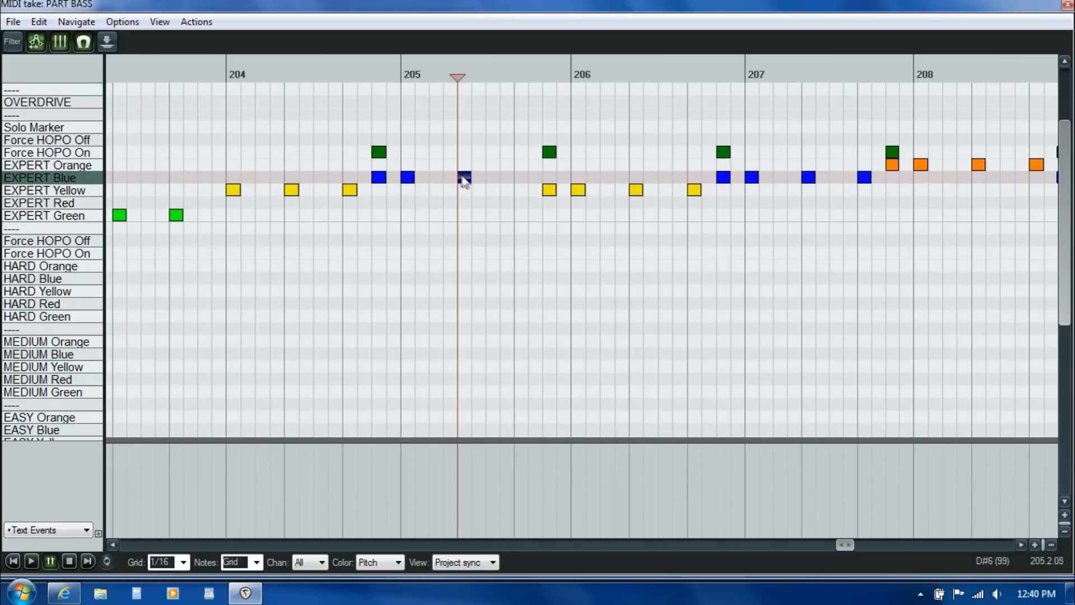
key("space")
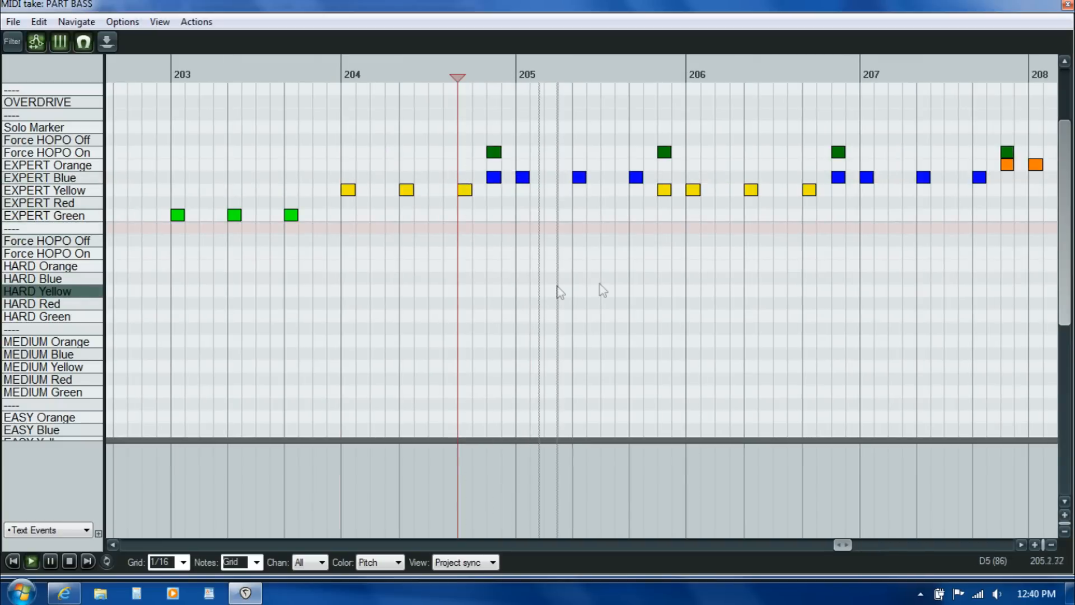
key("ctrl+space")
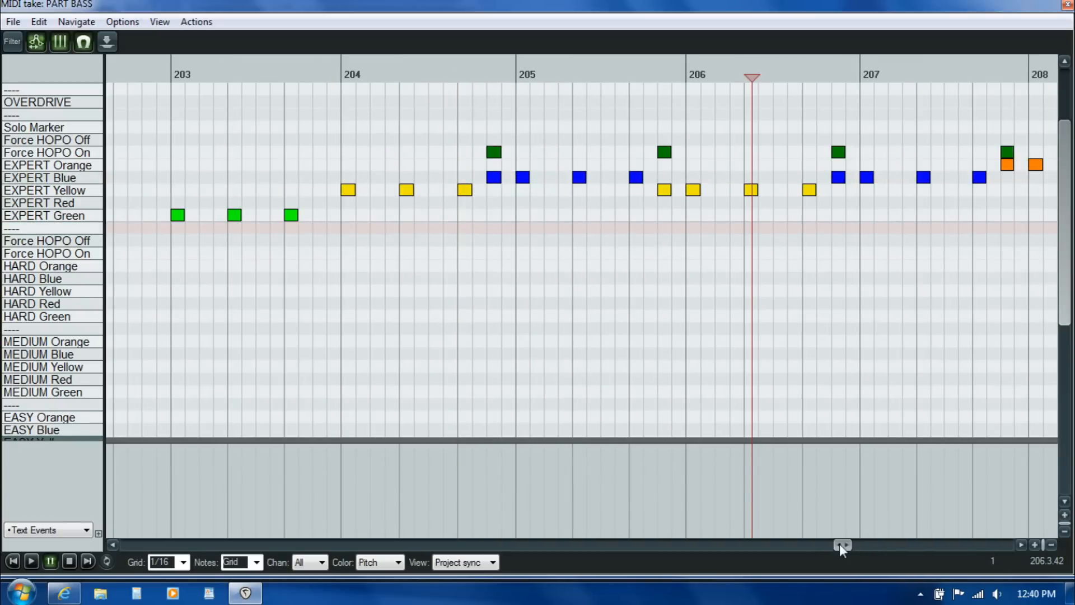
Step: Play the bass chart from measure 202 in a maximized RBN Preview and close the preview
left_click_drag(841, 545, 834, 546)
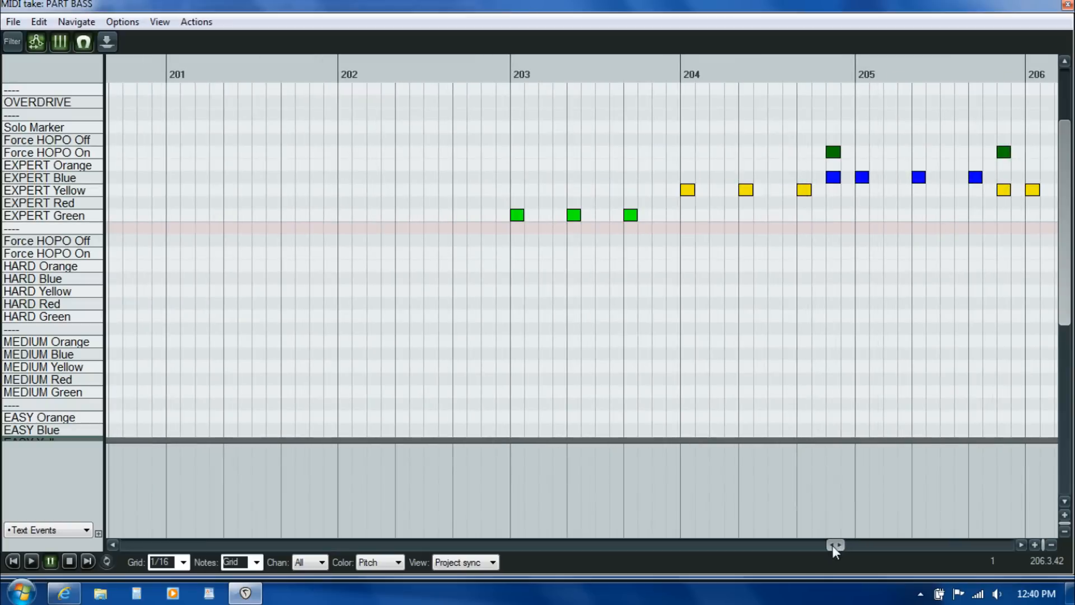
left_click(1066, 6)
left_click(432, 219)
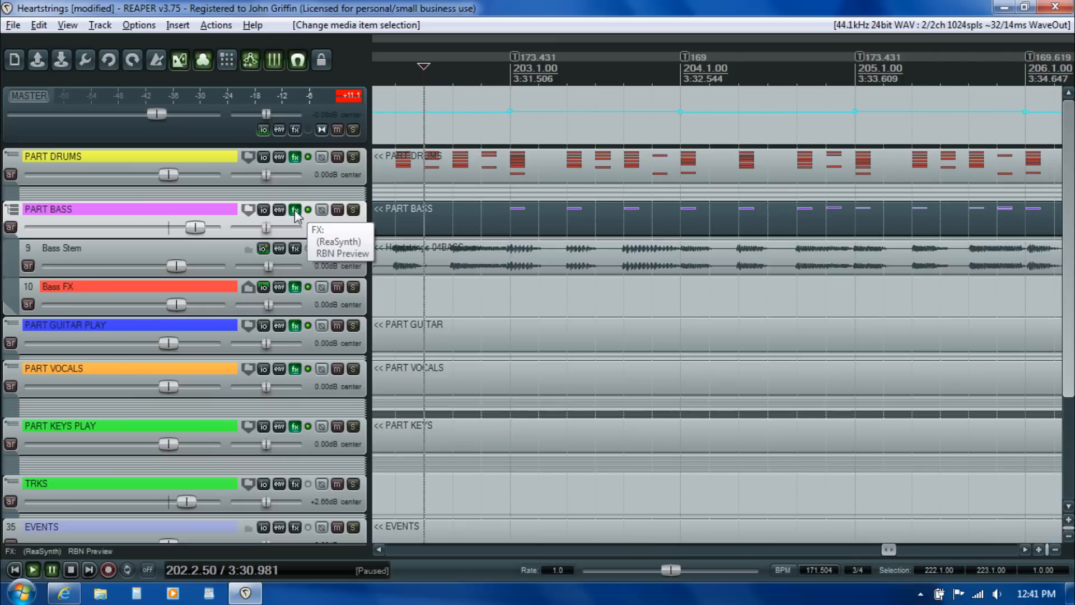
left_click(295, 210)
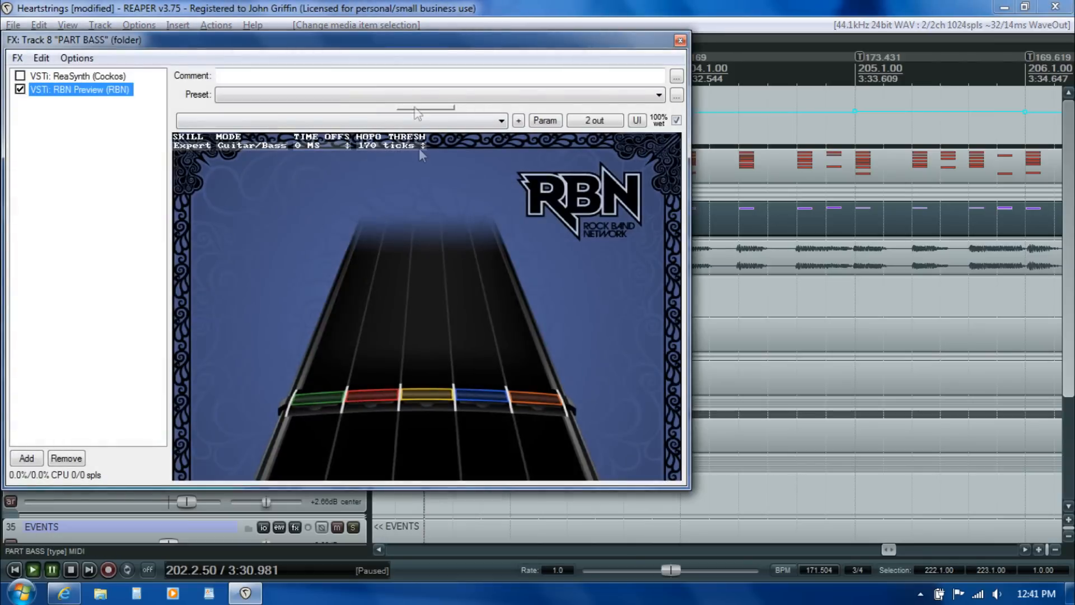
double_click(421, 40)
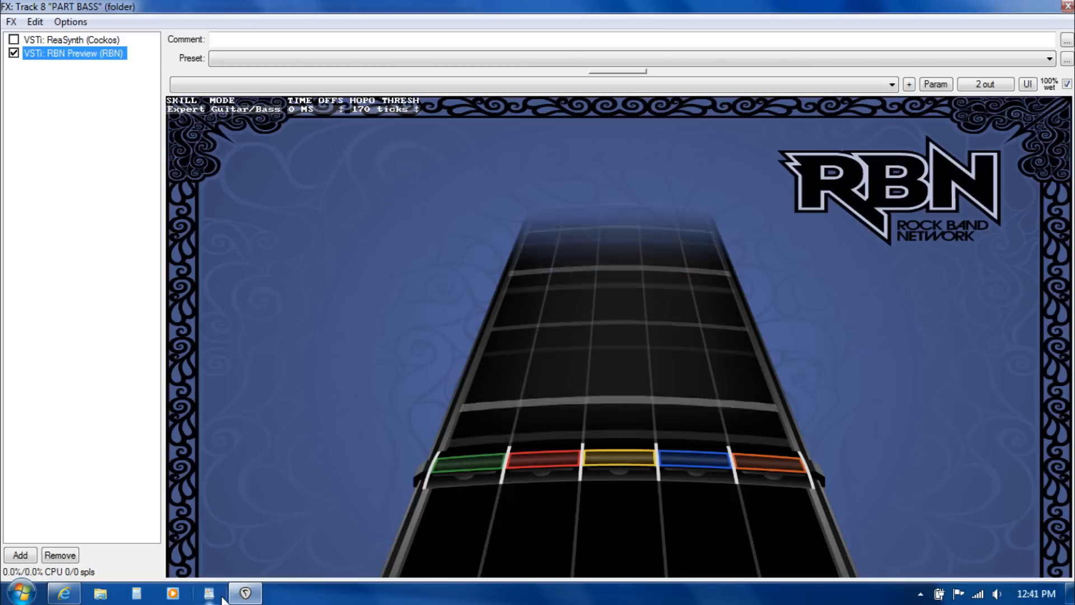
left_click(1067, 7)
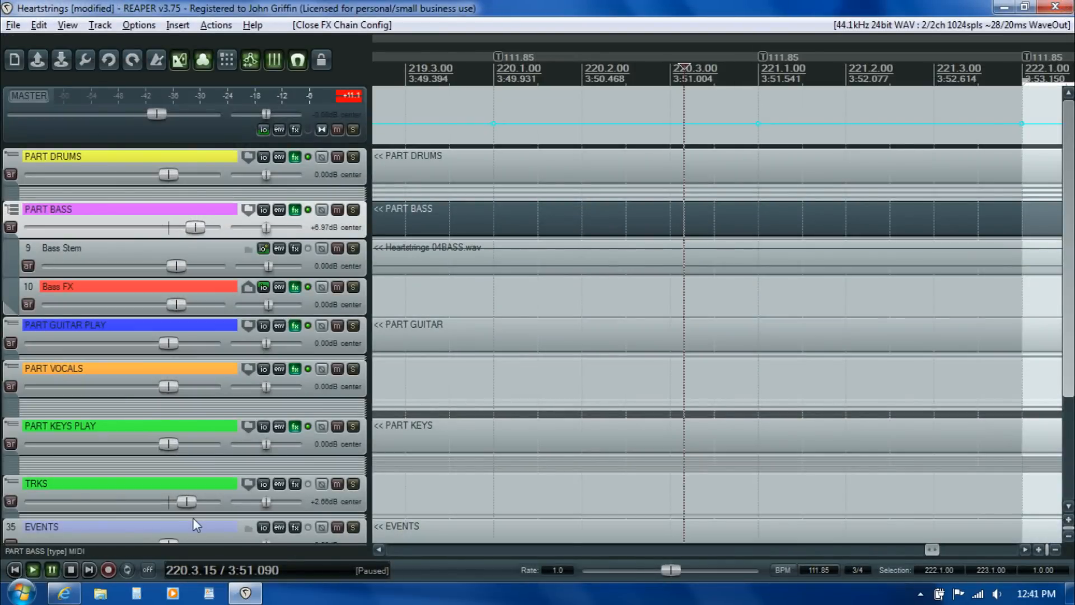